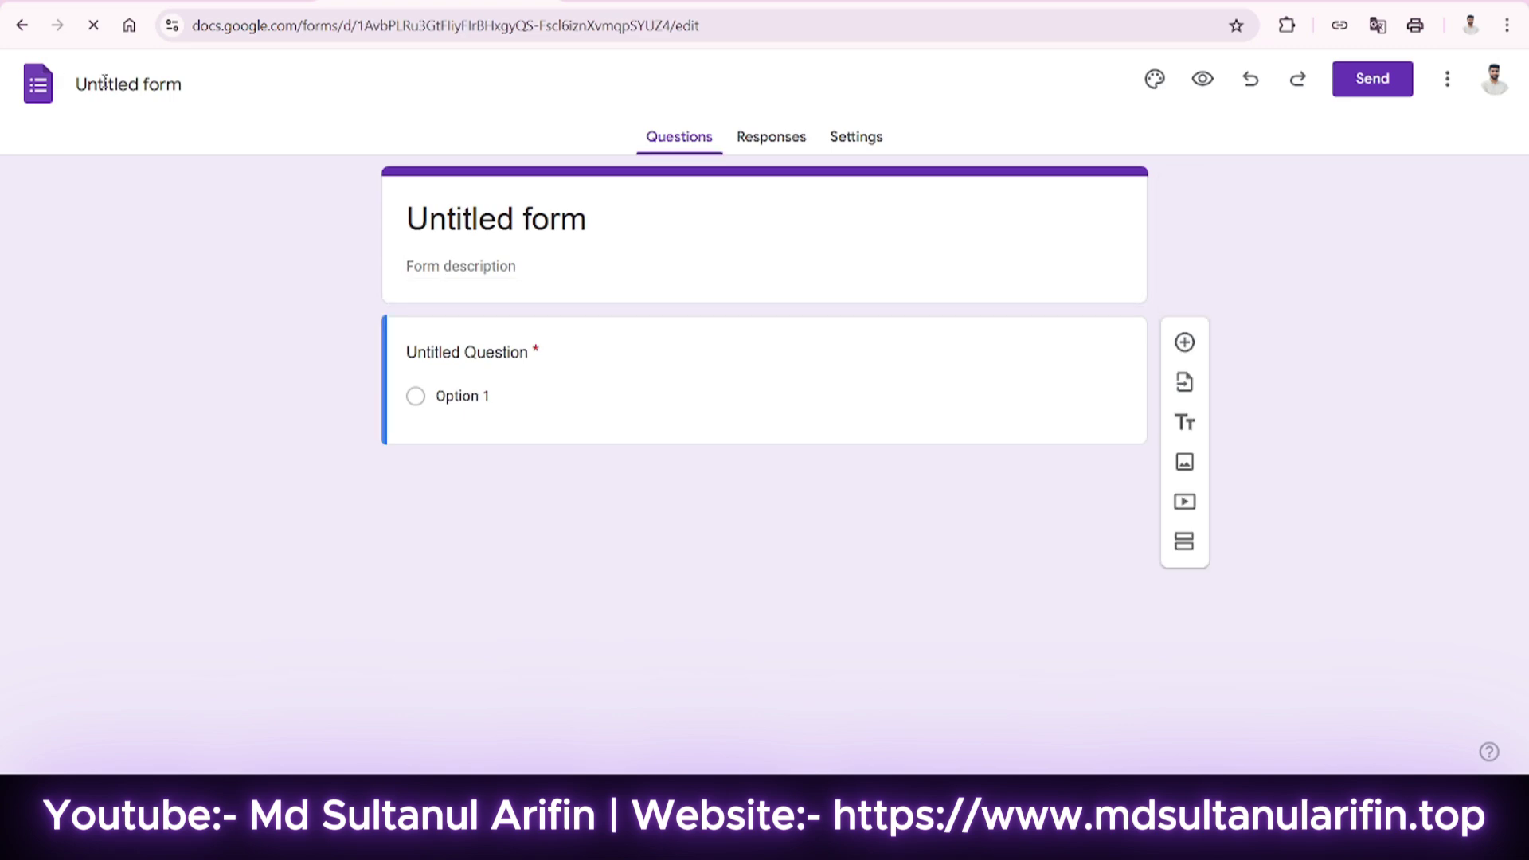
Replace the 'Untitled form' header title with 'Sandwip TTC'.
click(148, 86)
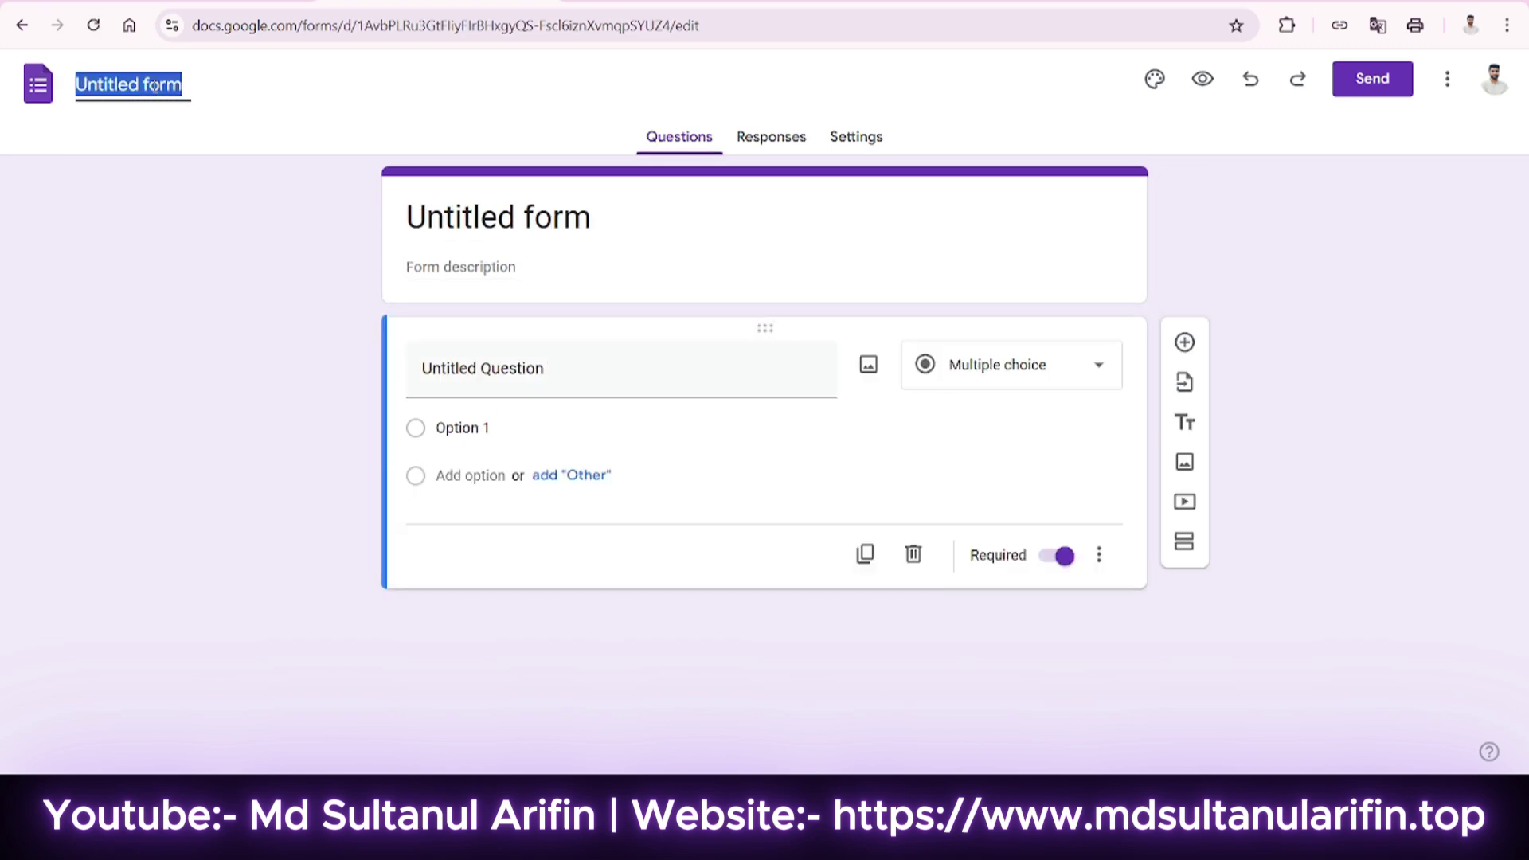
click(565, 230)
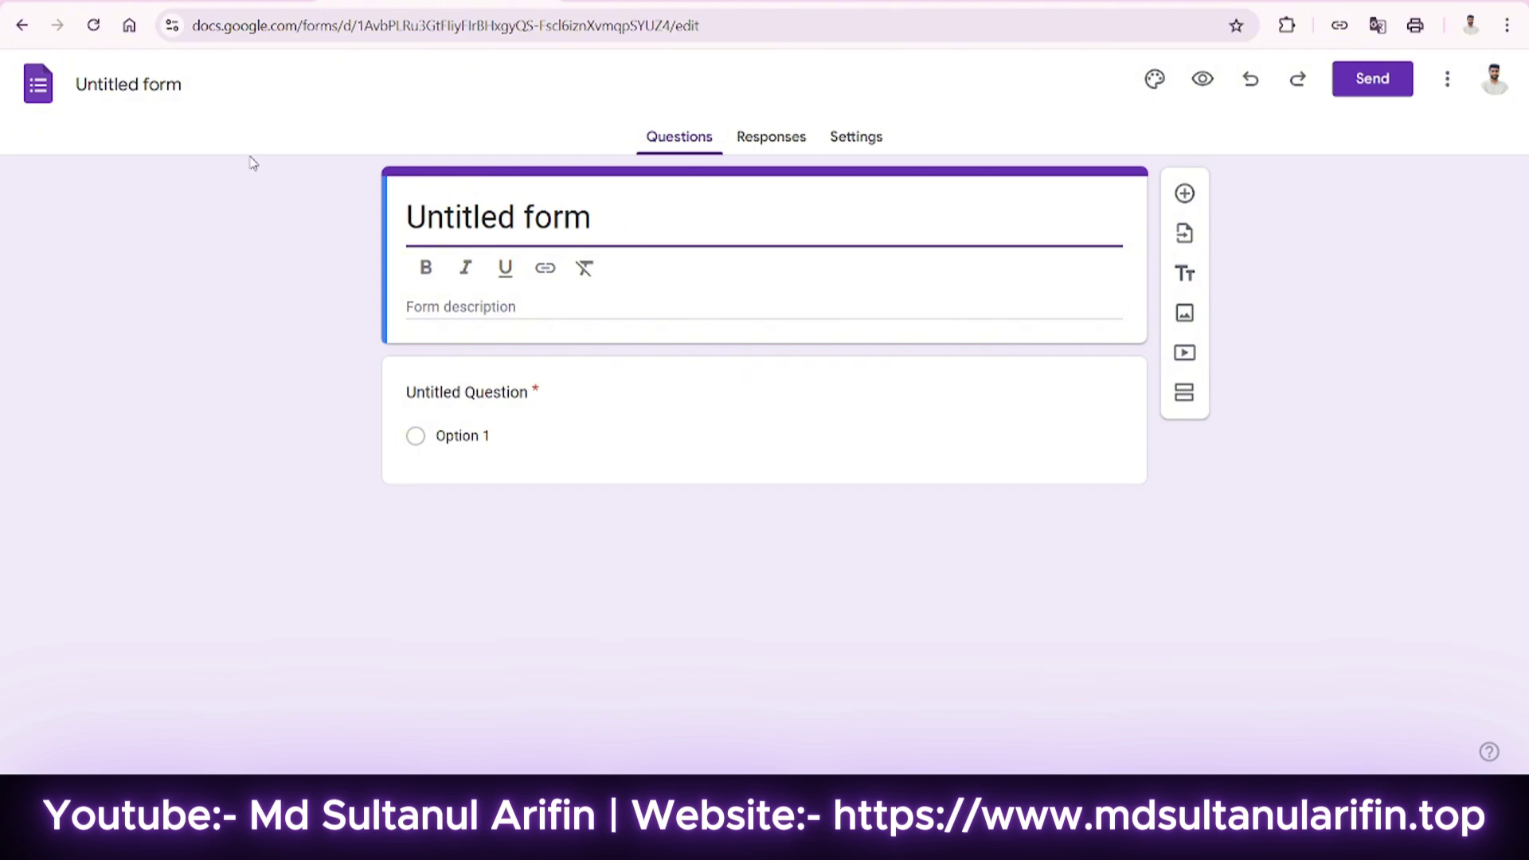
drag(594, 217, 418, 230)
text(Sandwip TTC)
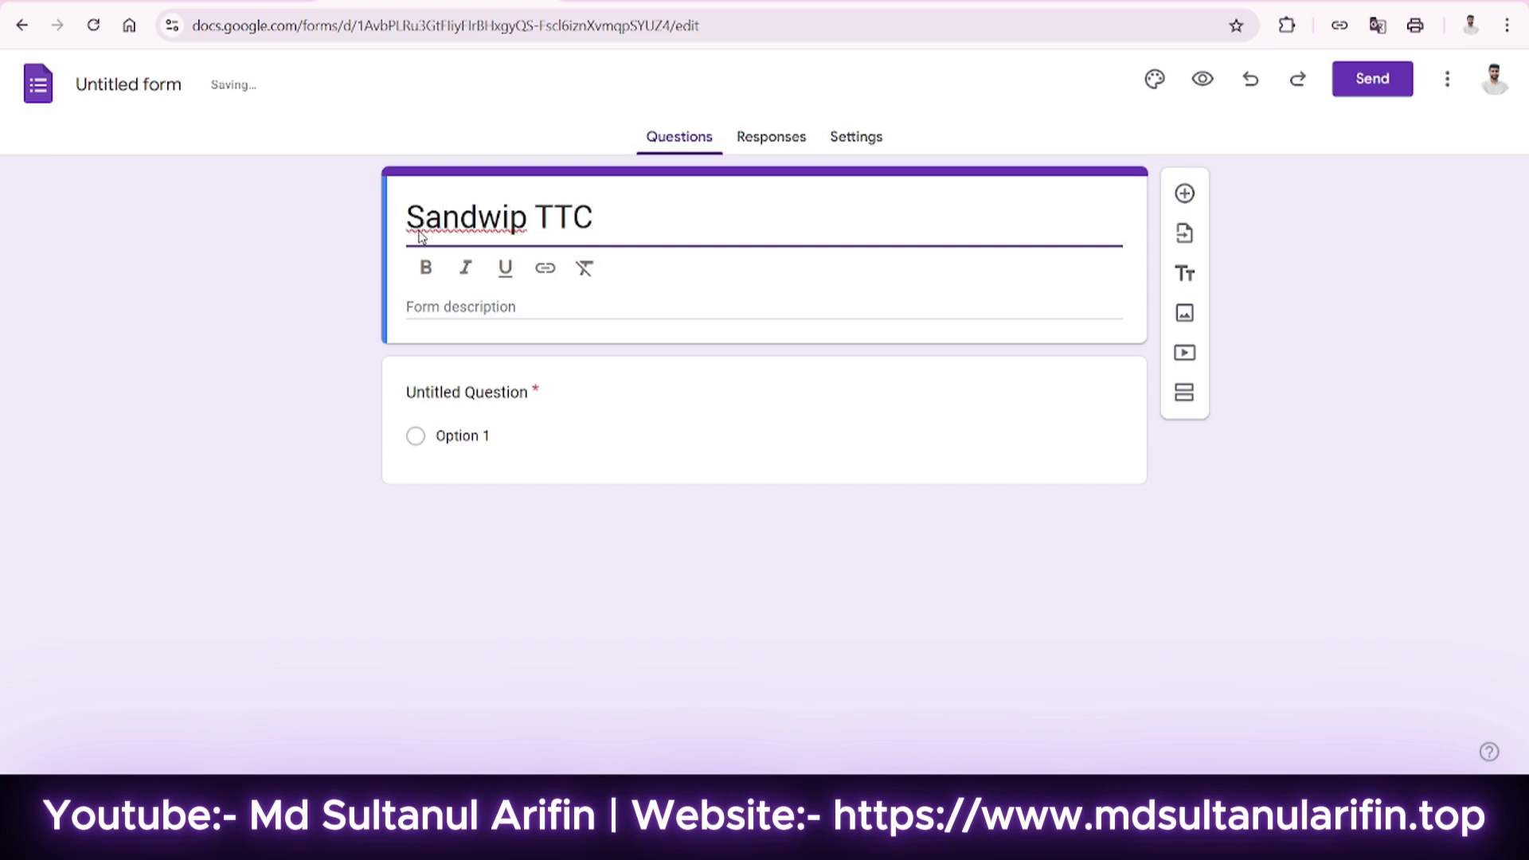
click(353, 249)
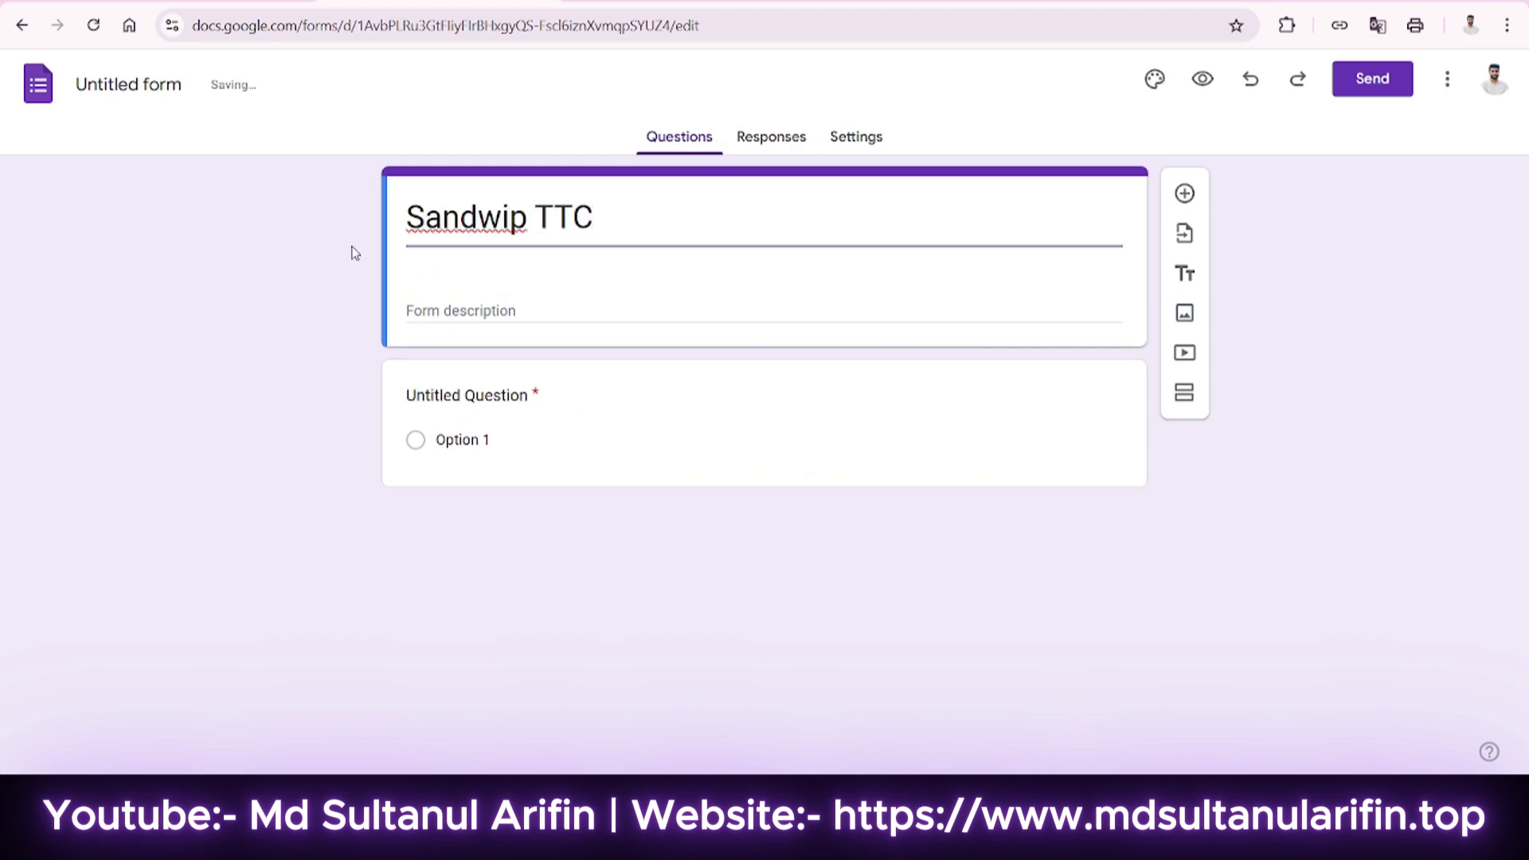
Change the document name at the top left to 'GDF B3', fixing the mistyped V3.
click(127, 79)
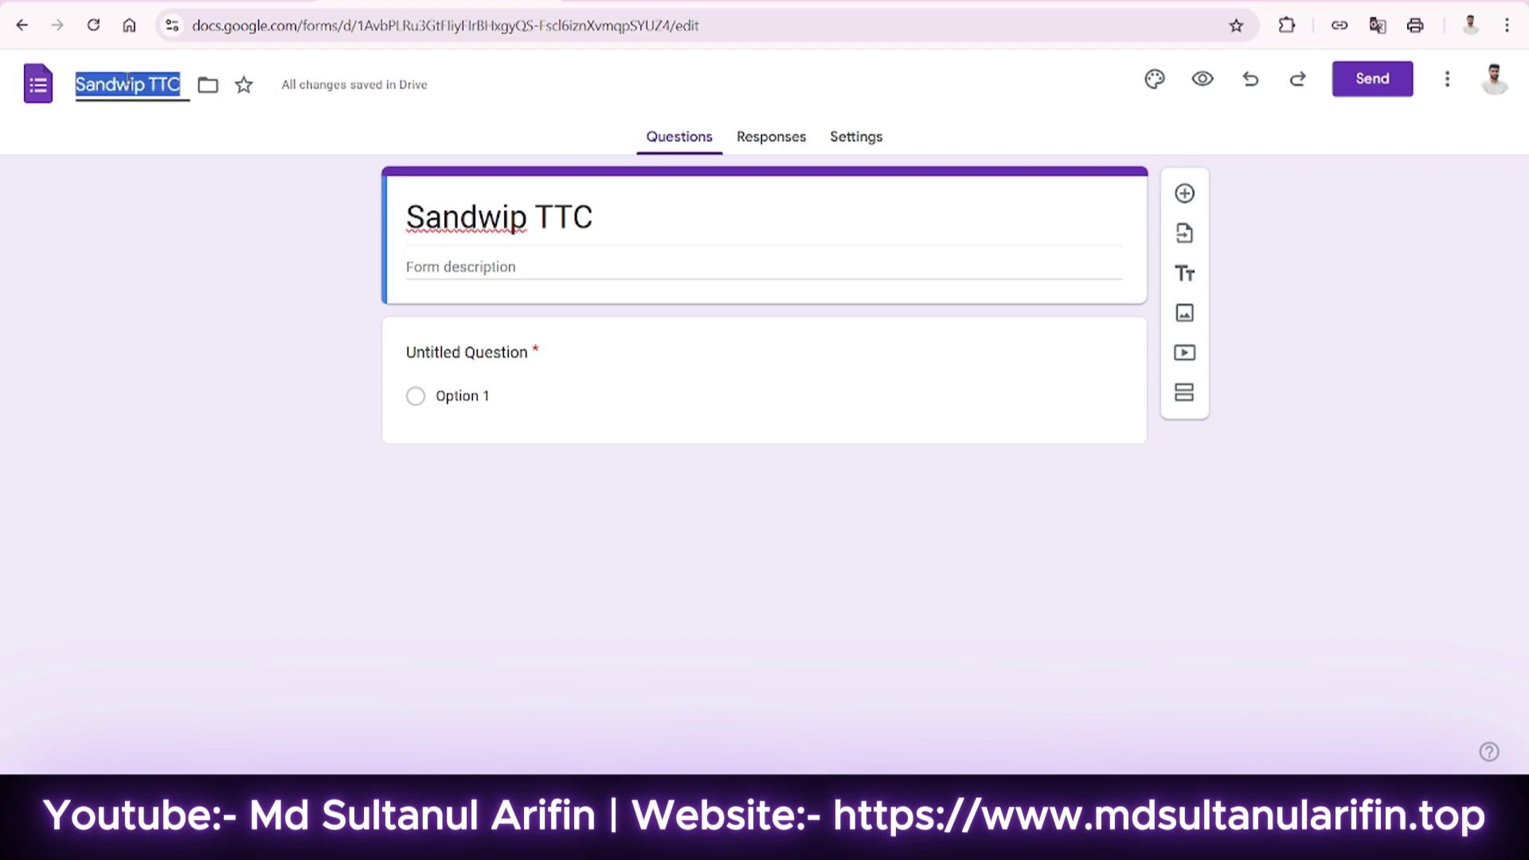
click(426, 203)
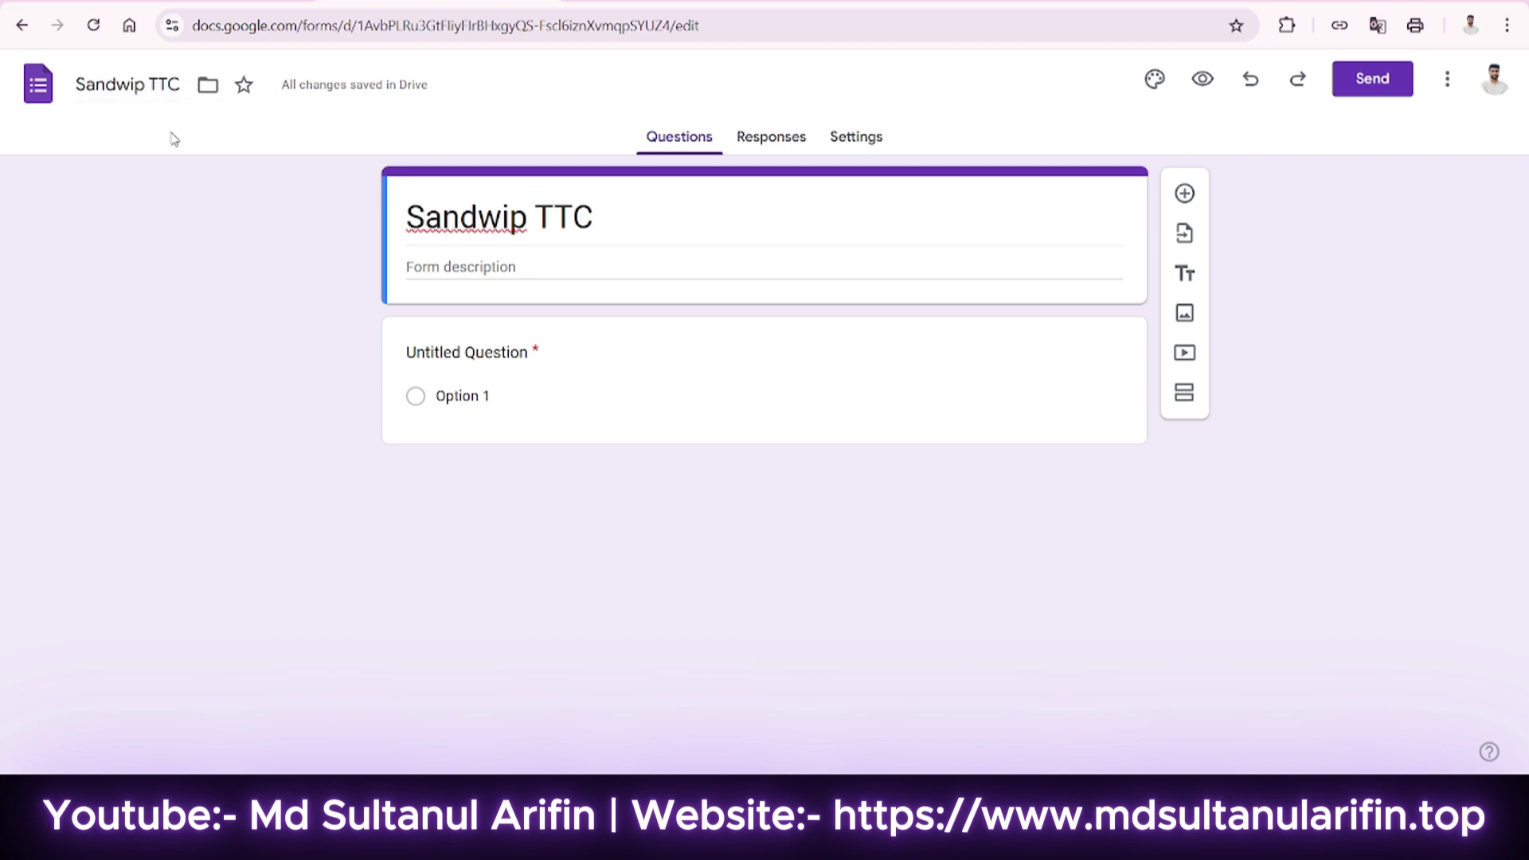
click(126, 80)
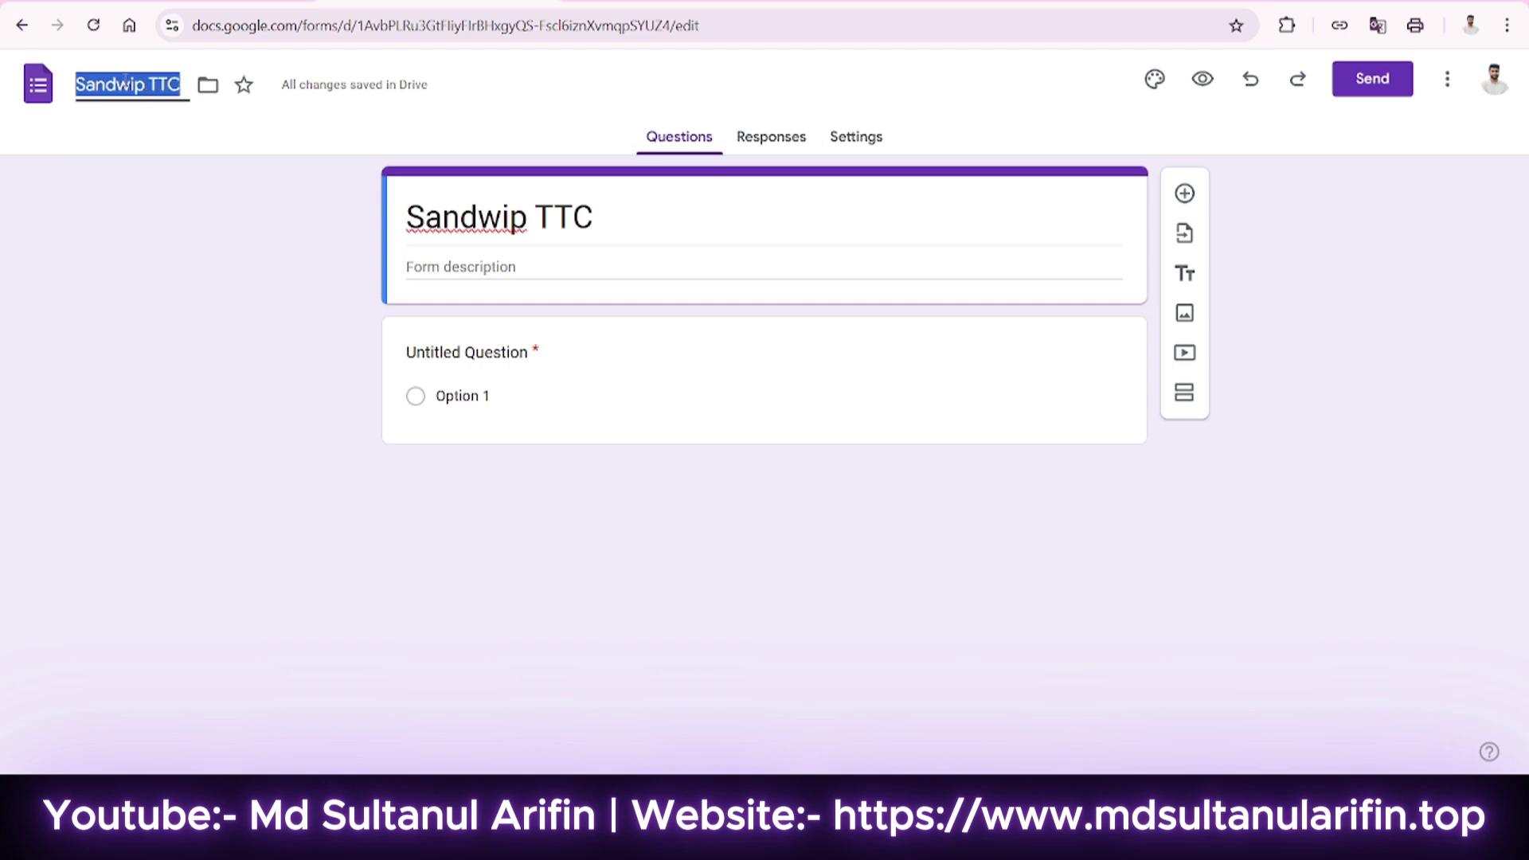
text(GDF V3)
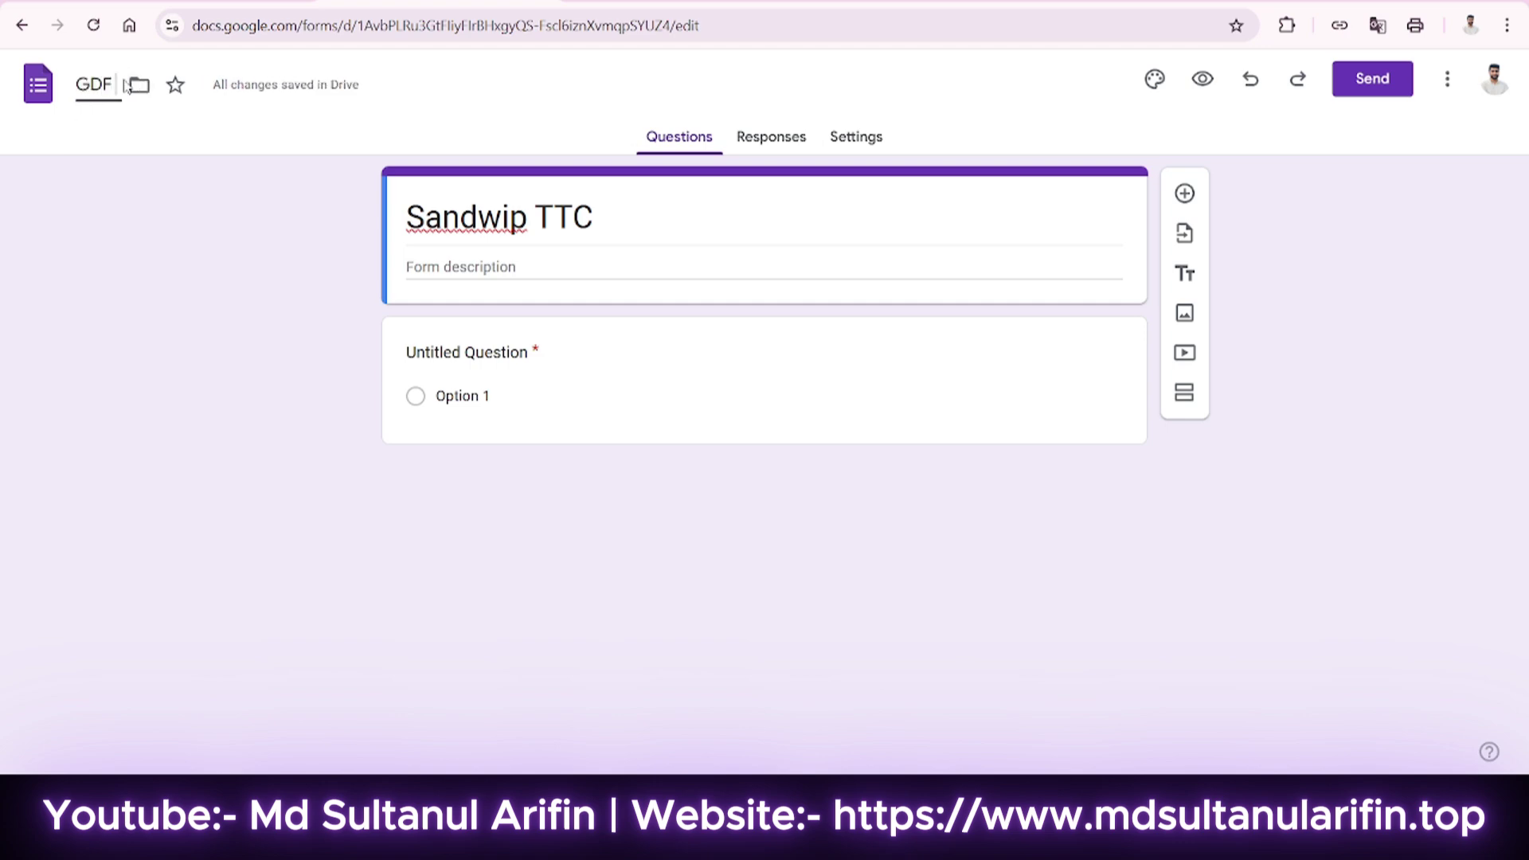
key(BackSpace)
key(BackSpace)
text(B3)
click(288, 259)
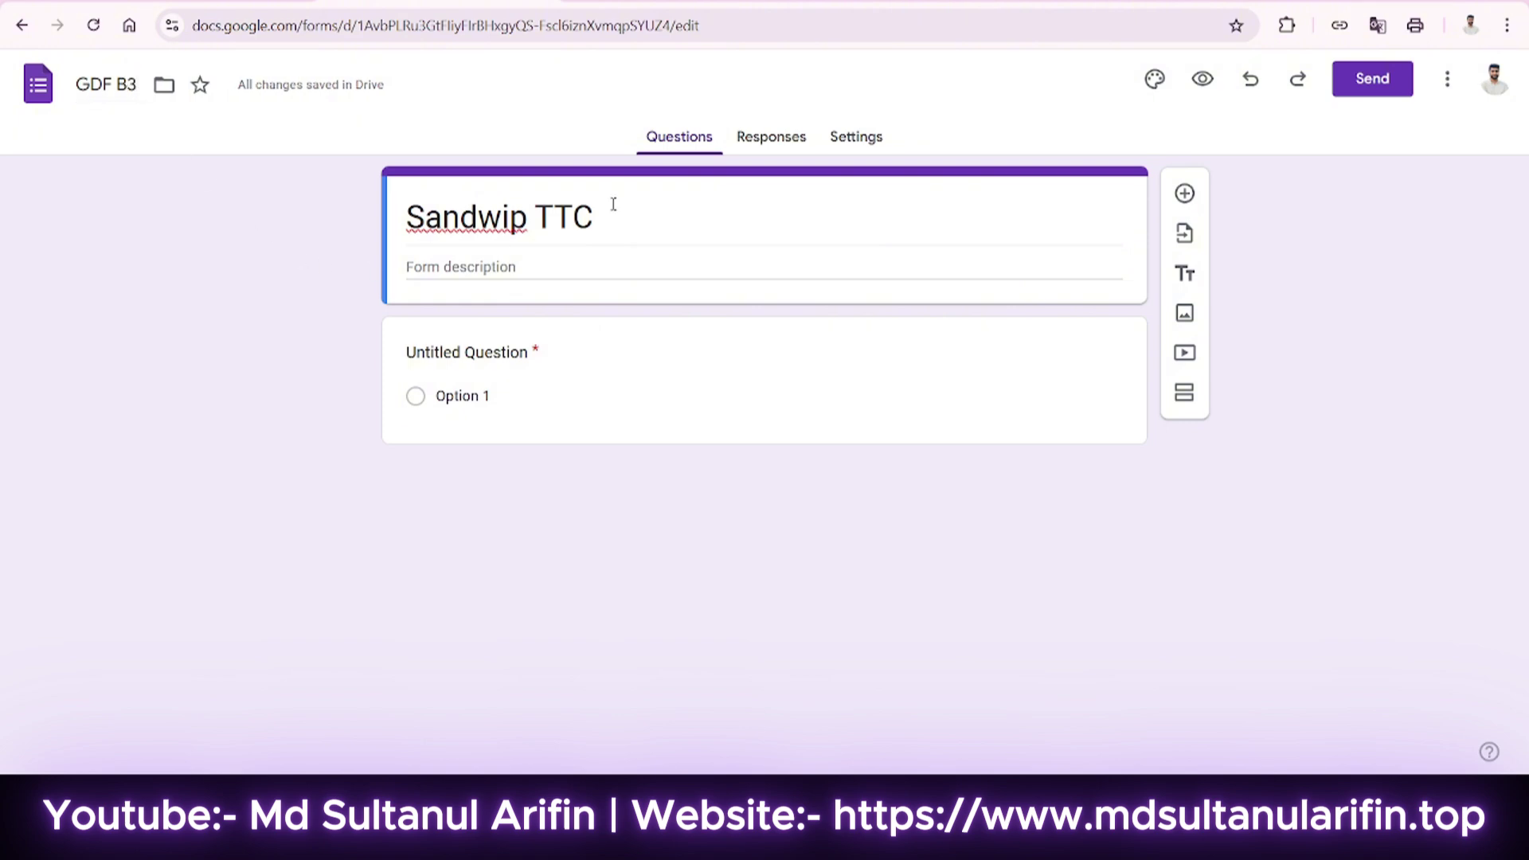
click(653, 228)
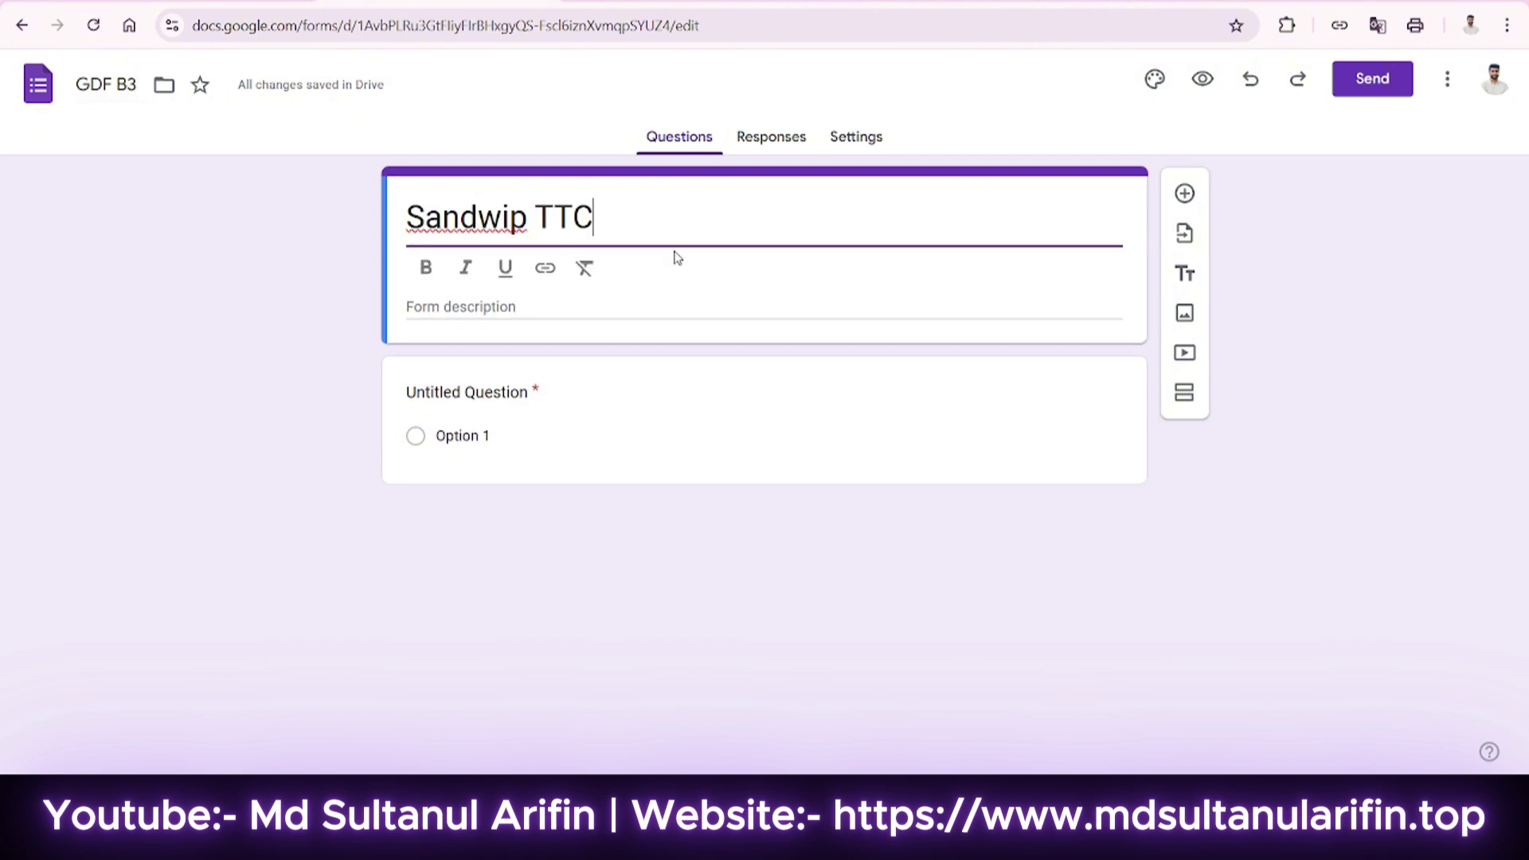
Enter 'Graphic Design for Freelancing batch 3' in the form description field.
click(576, 298)
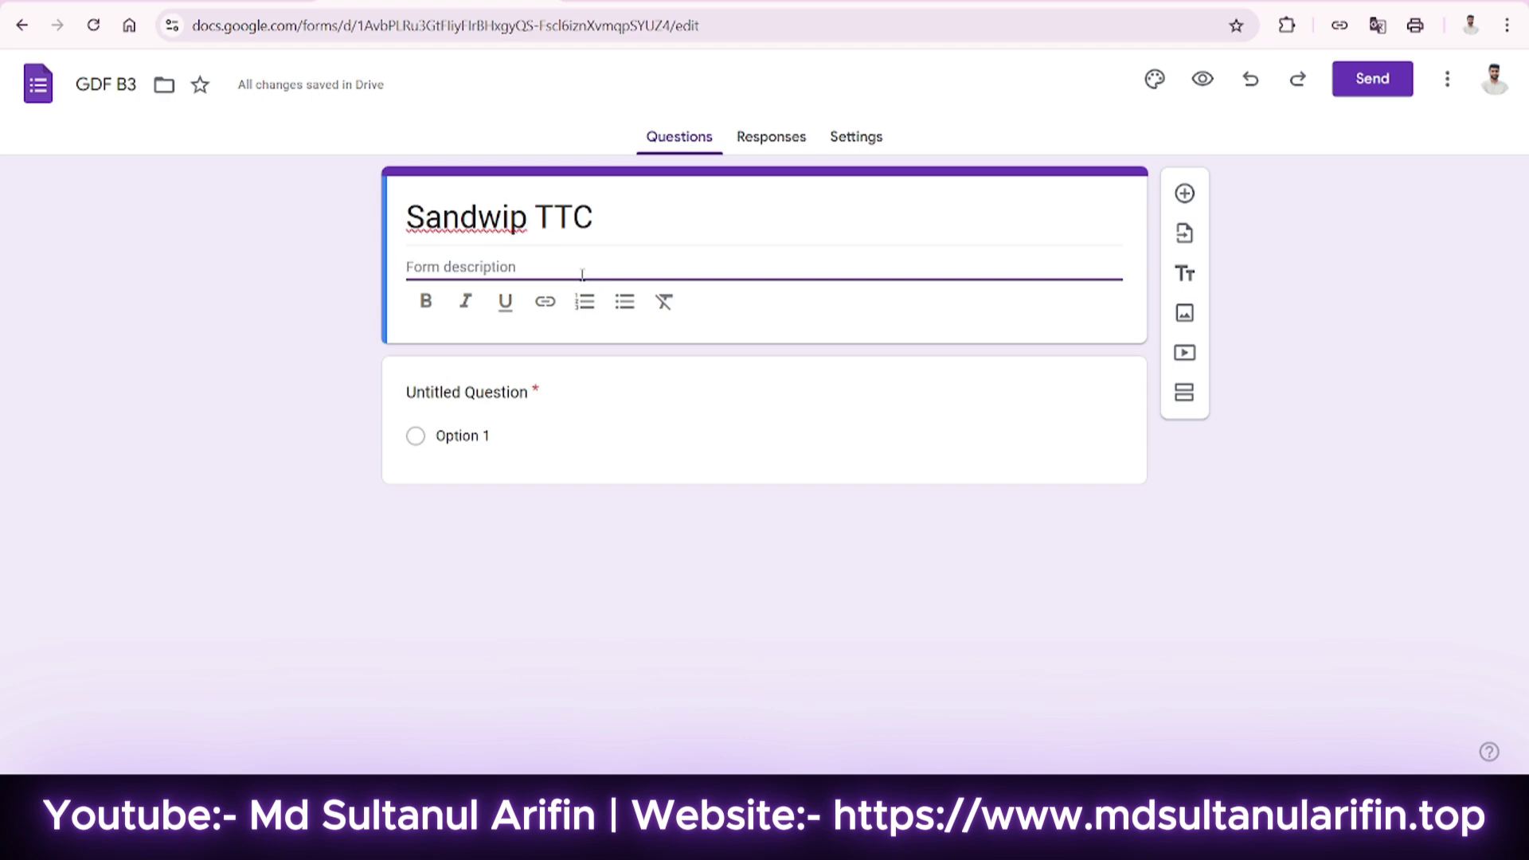
text(Graphic Design for Freelancin)
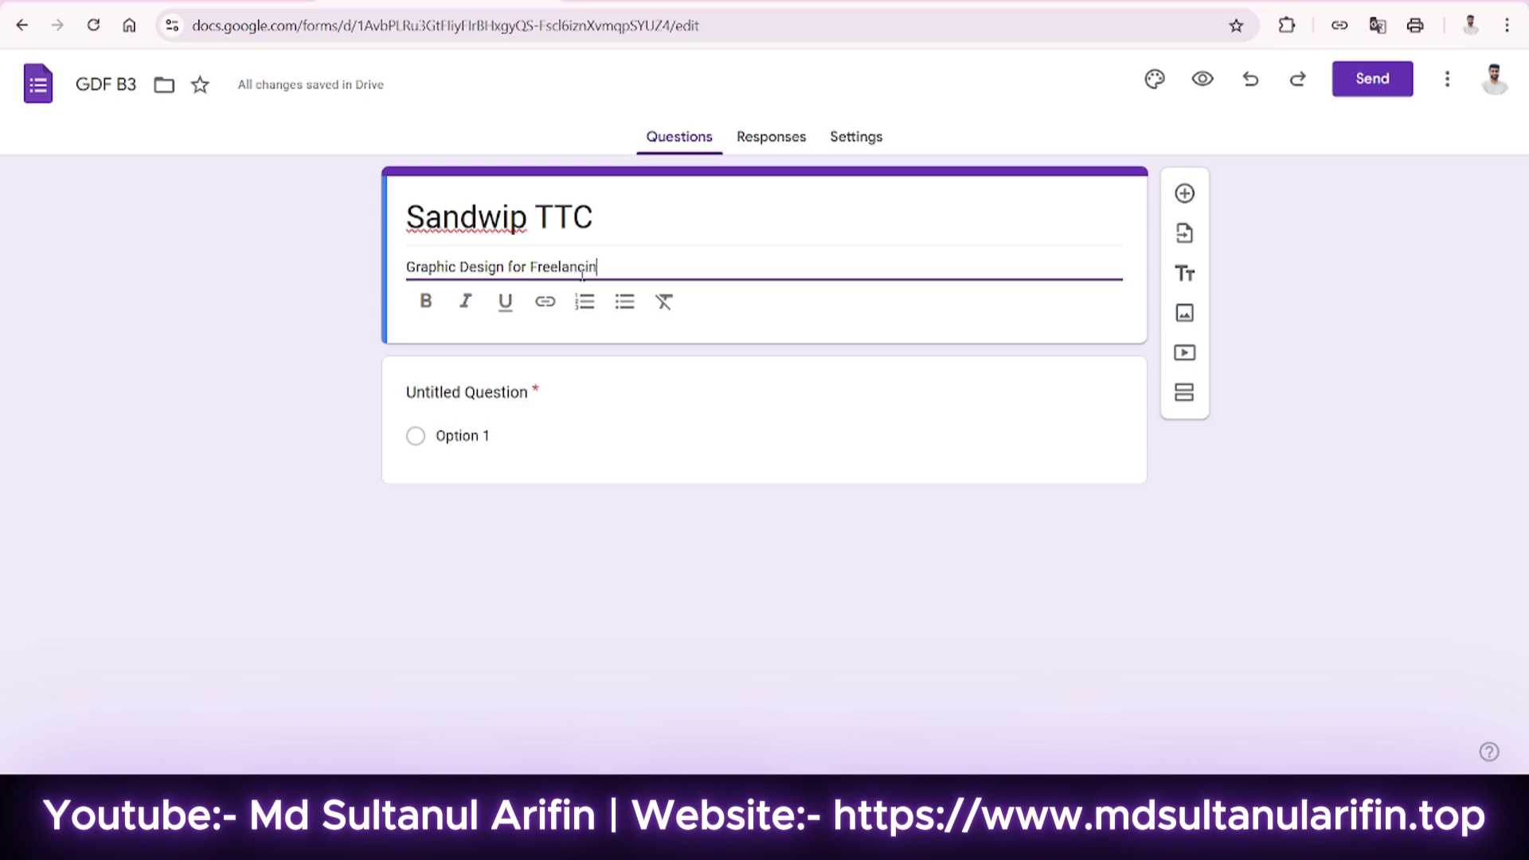
text(g ba)
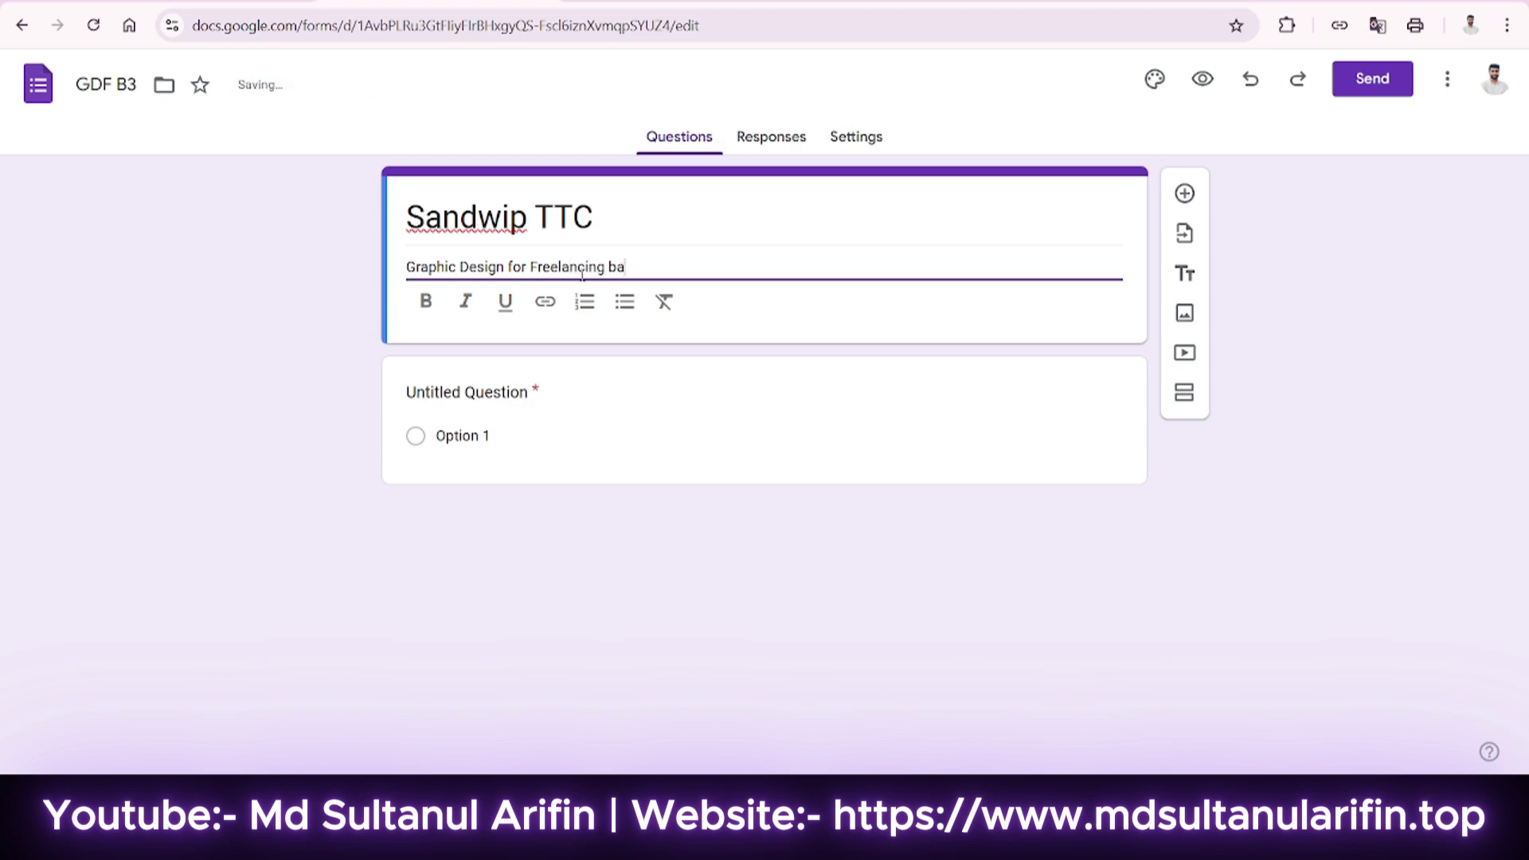
text(tch)
text( 2)
key(BackSpace)
text(3)
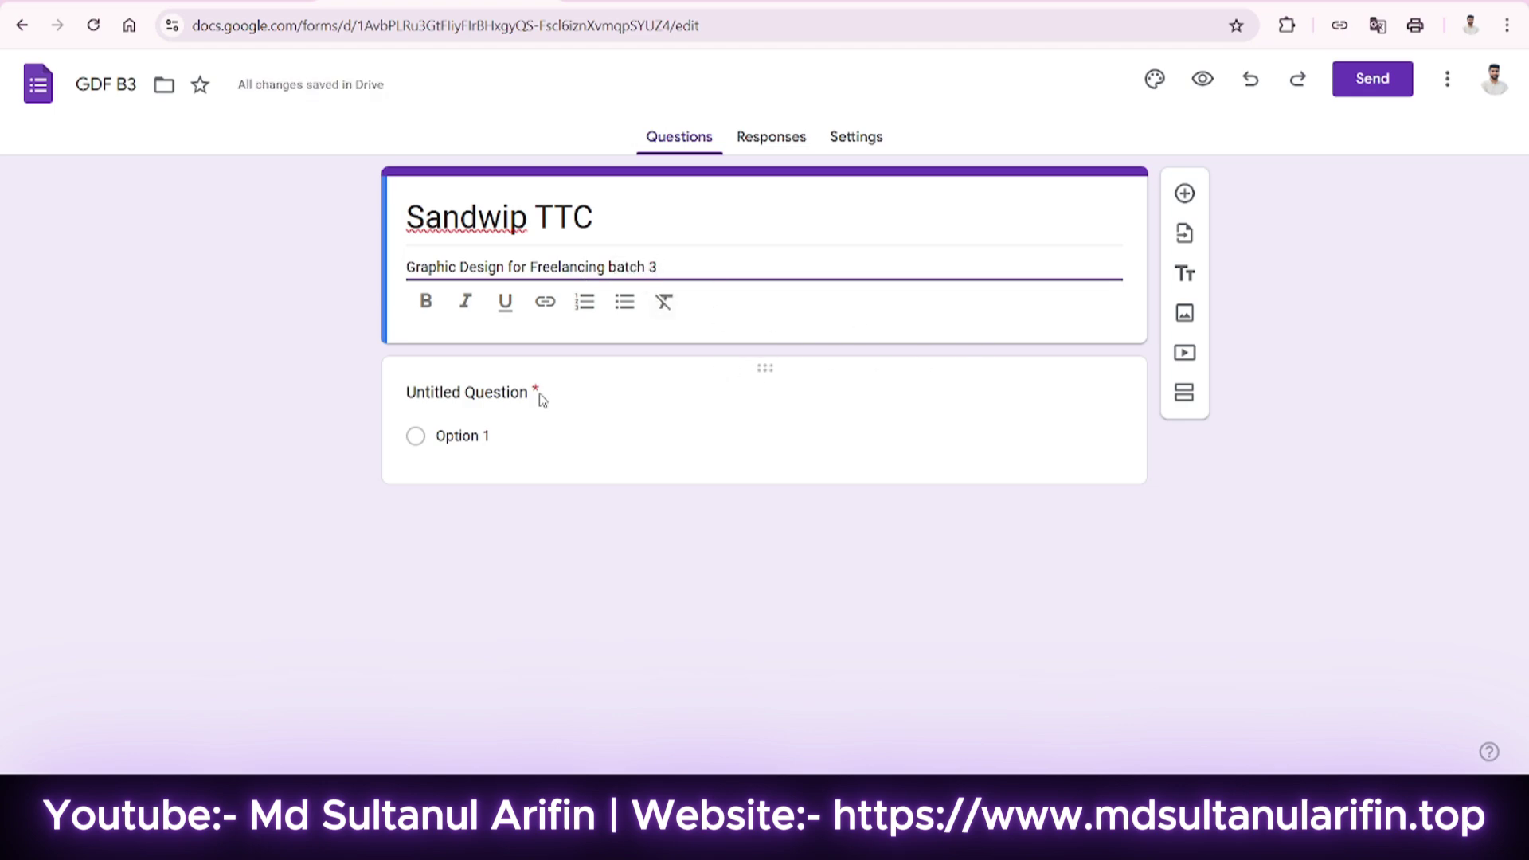
Rename the first question from Untitled Question to 'Name'.
click(711, 375)
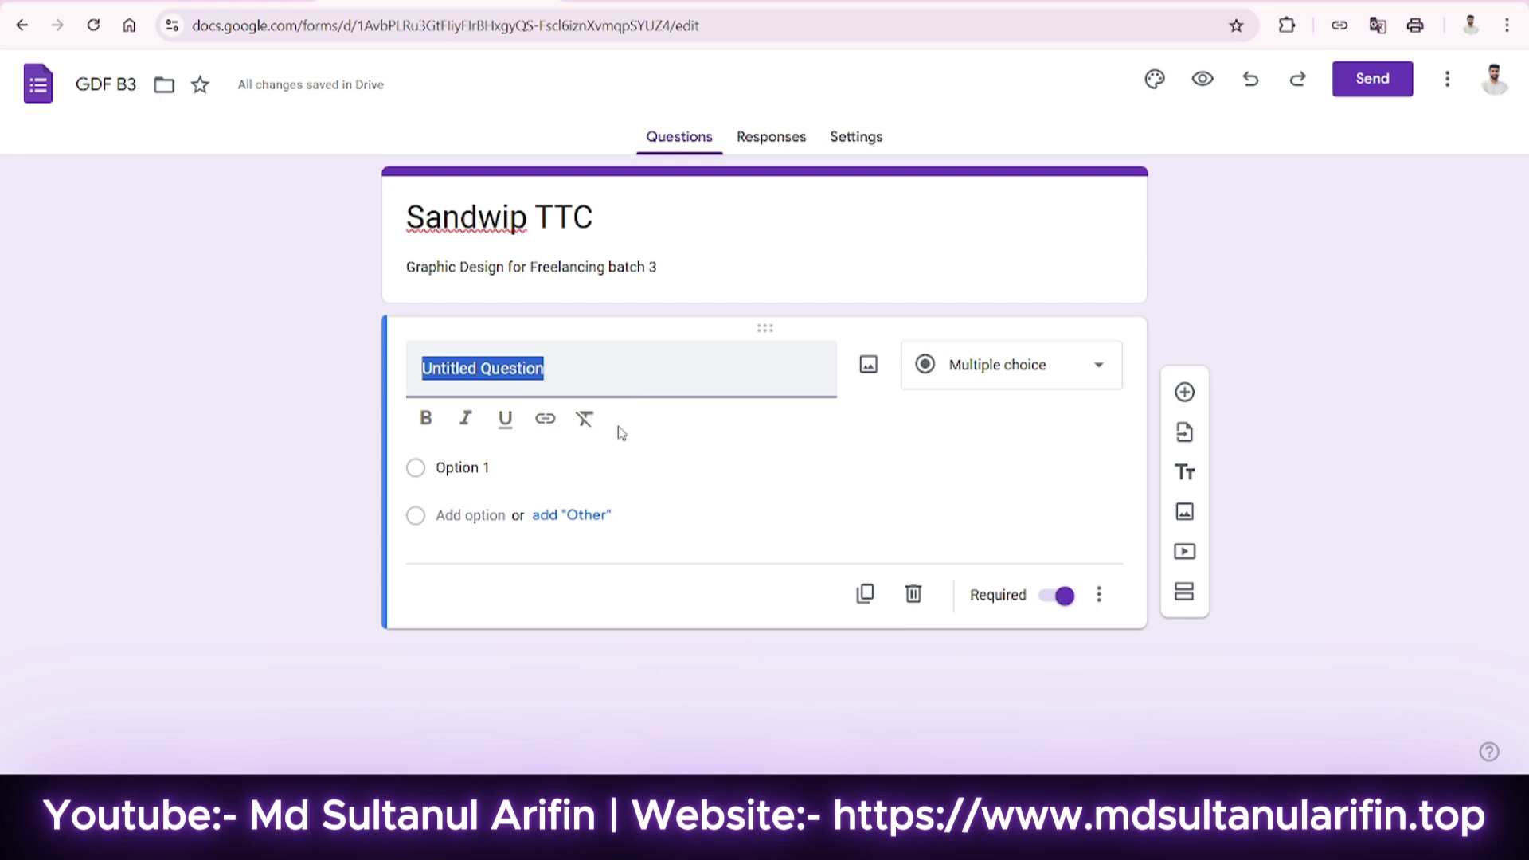
click(568, 378)
key(ctrl+a)
text(NAME)
key(BackSpace)
key(BackSpace)
key(BackSpace)
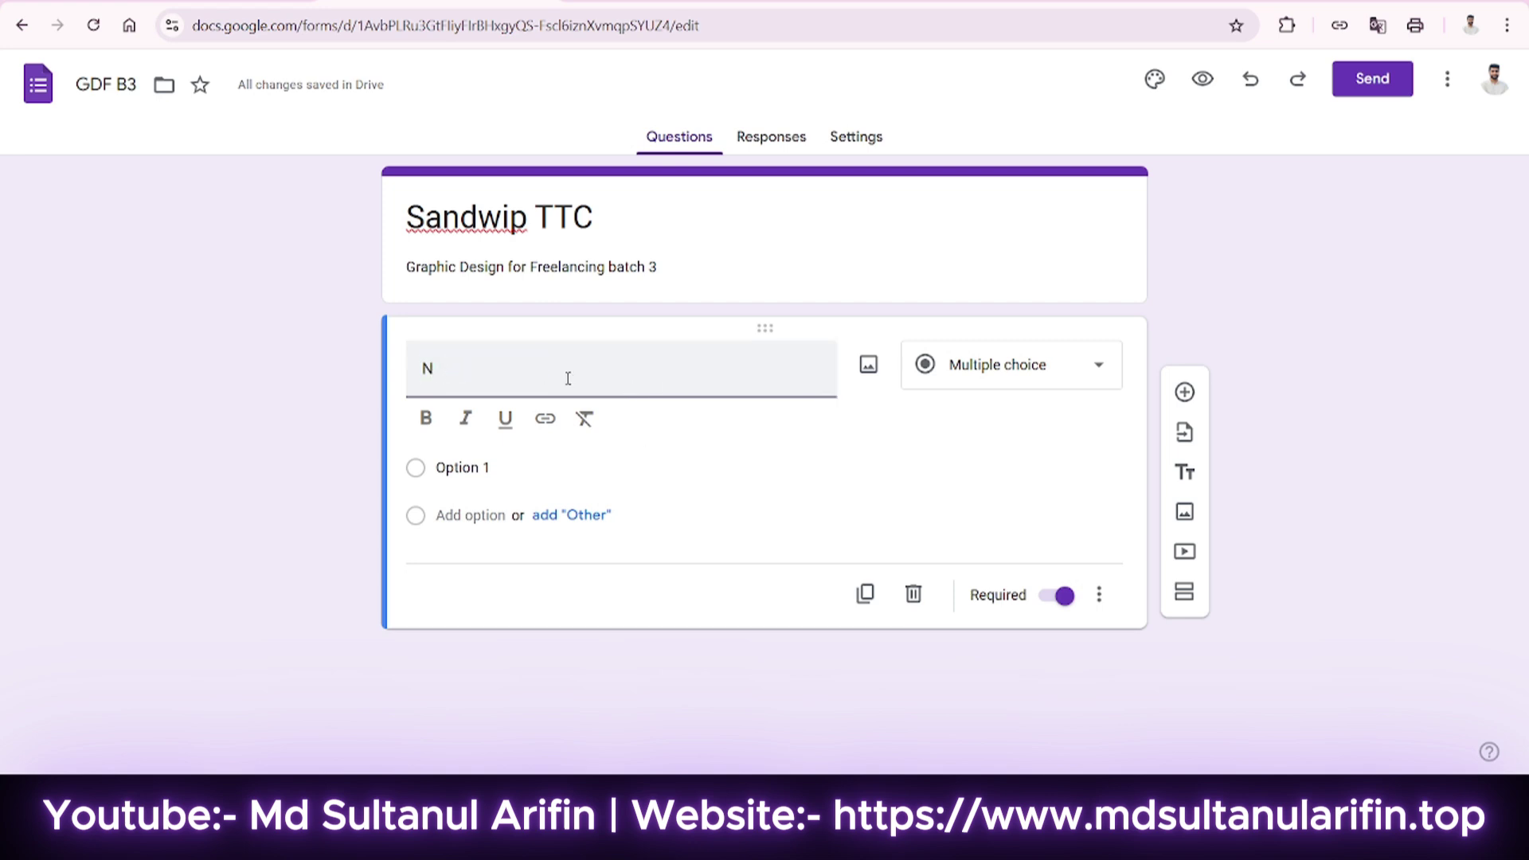
text(ame)
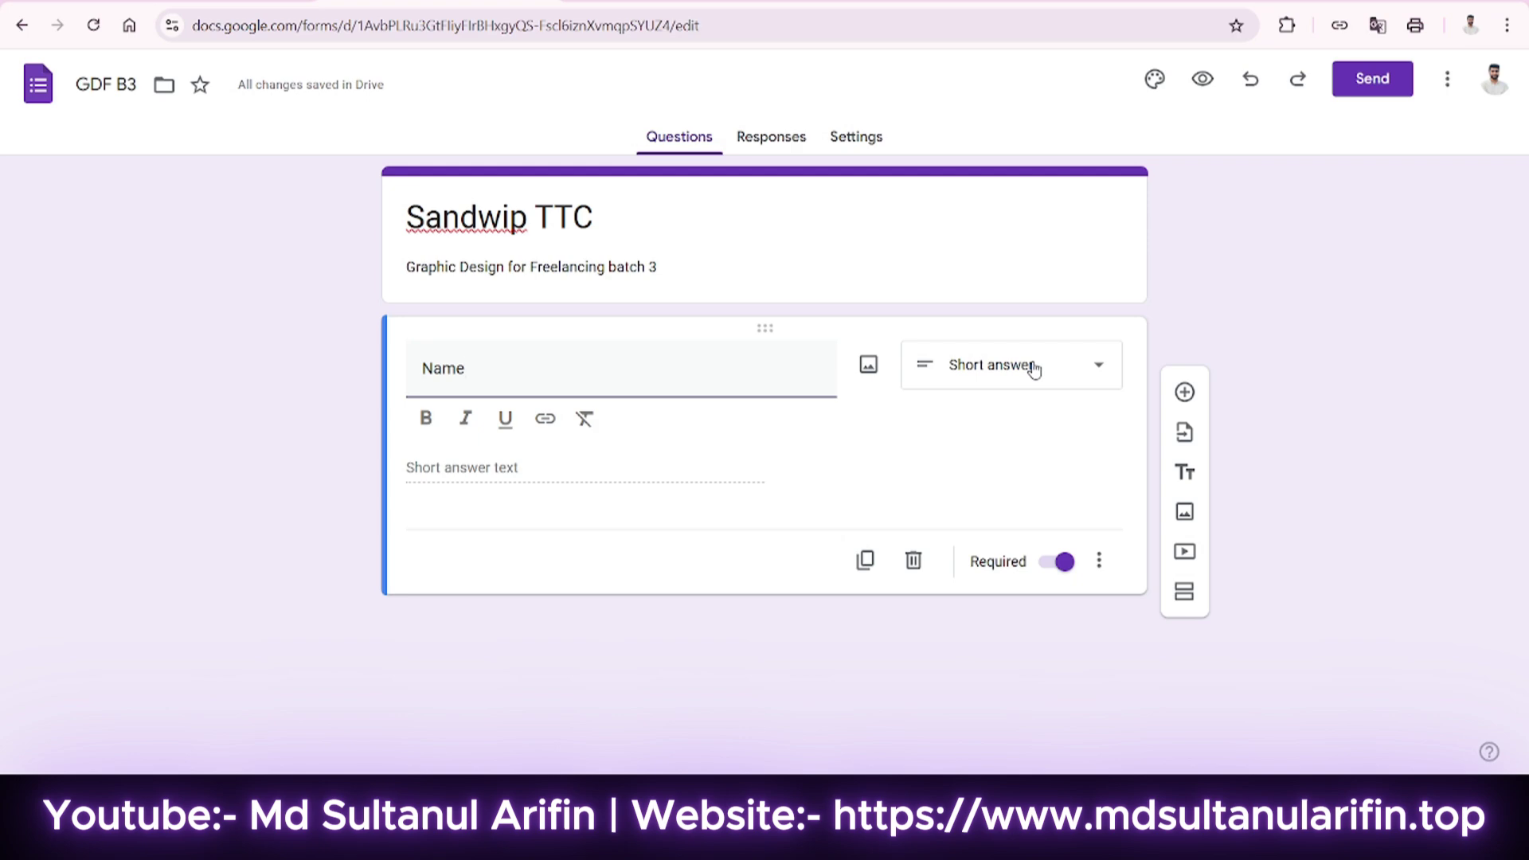
Keep the Name question's type set to Short answer.
click(1033, 368)
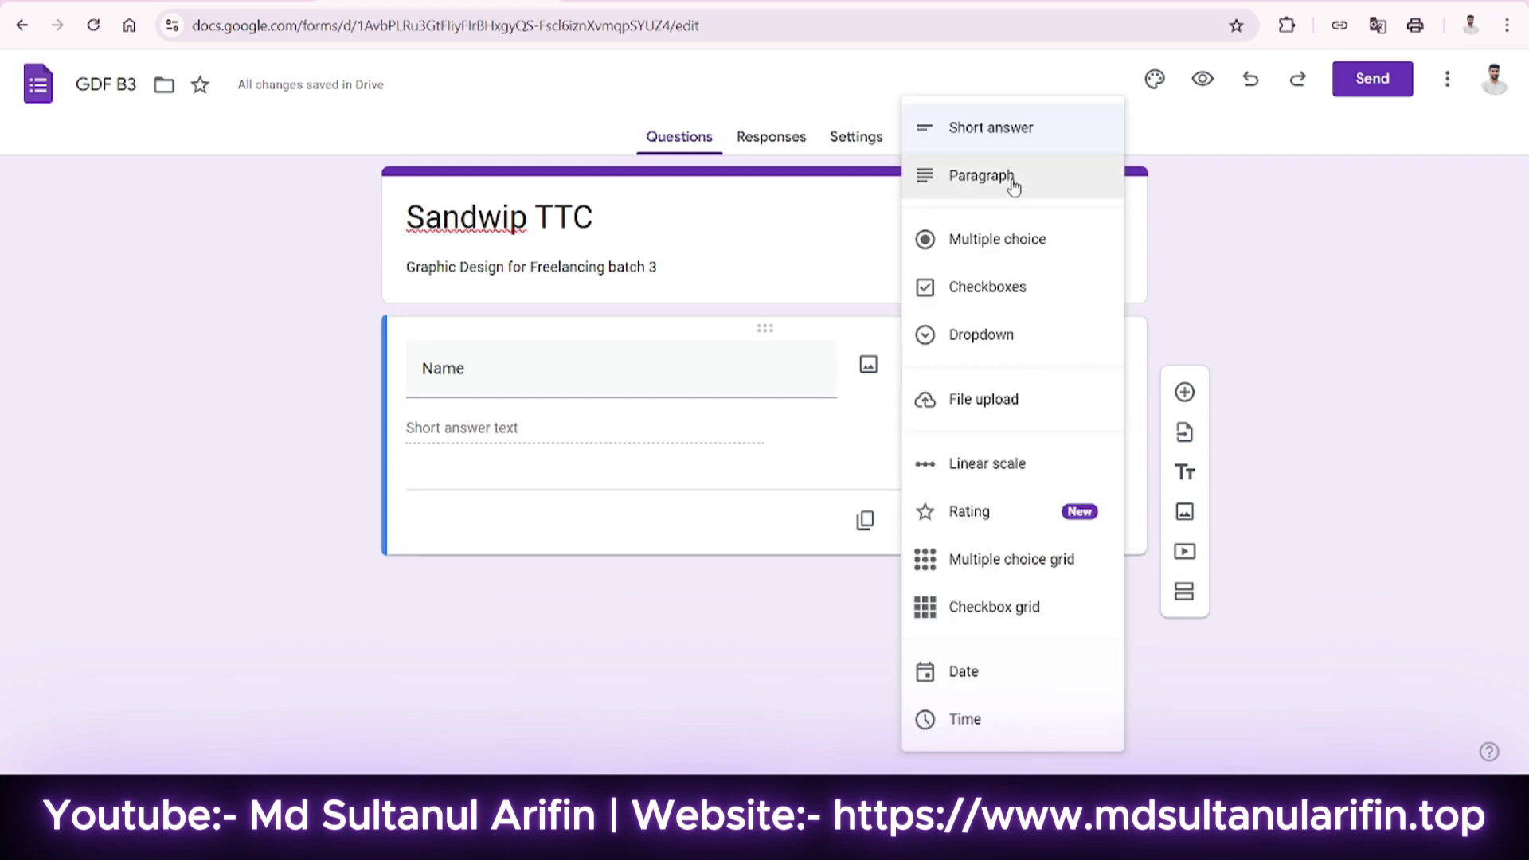
click(675, 376)
click(997, 381)
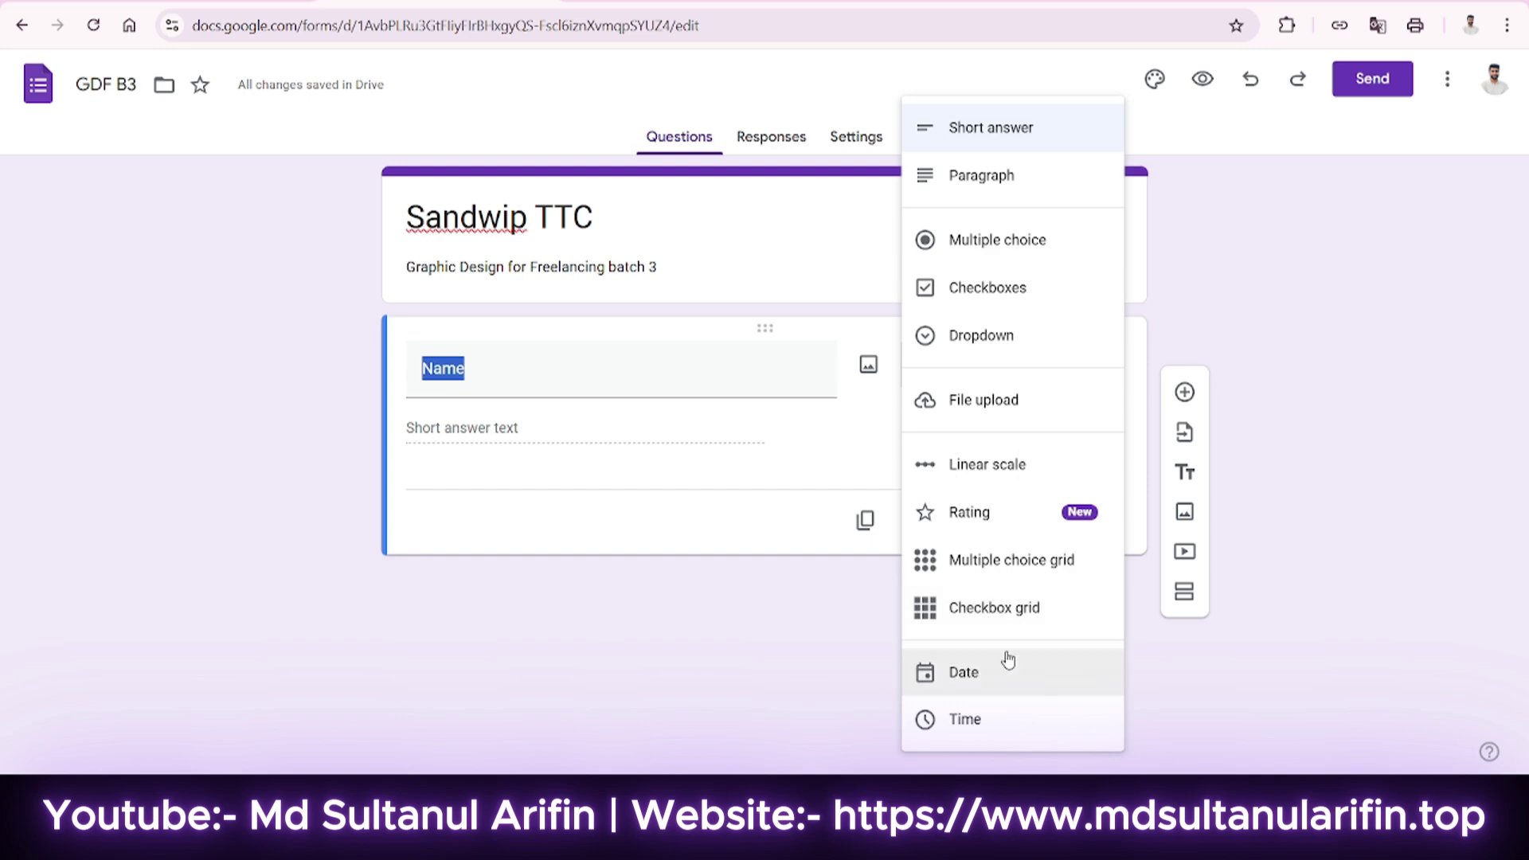
click(809, 529)
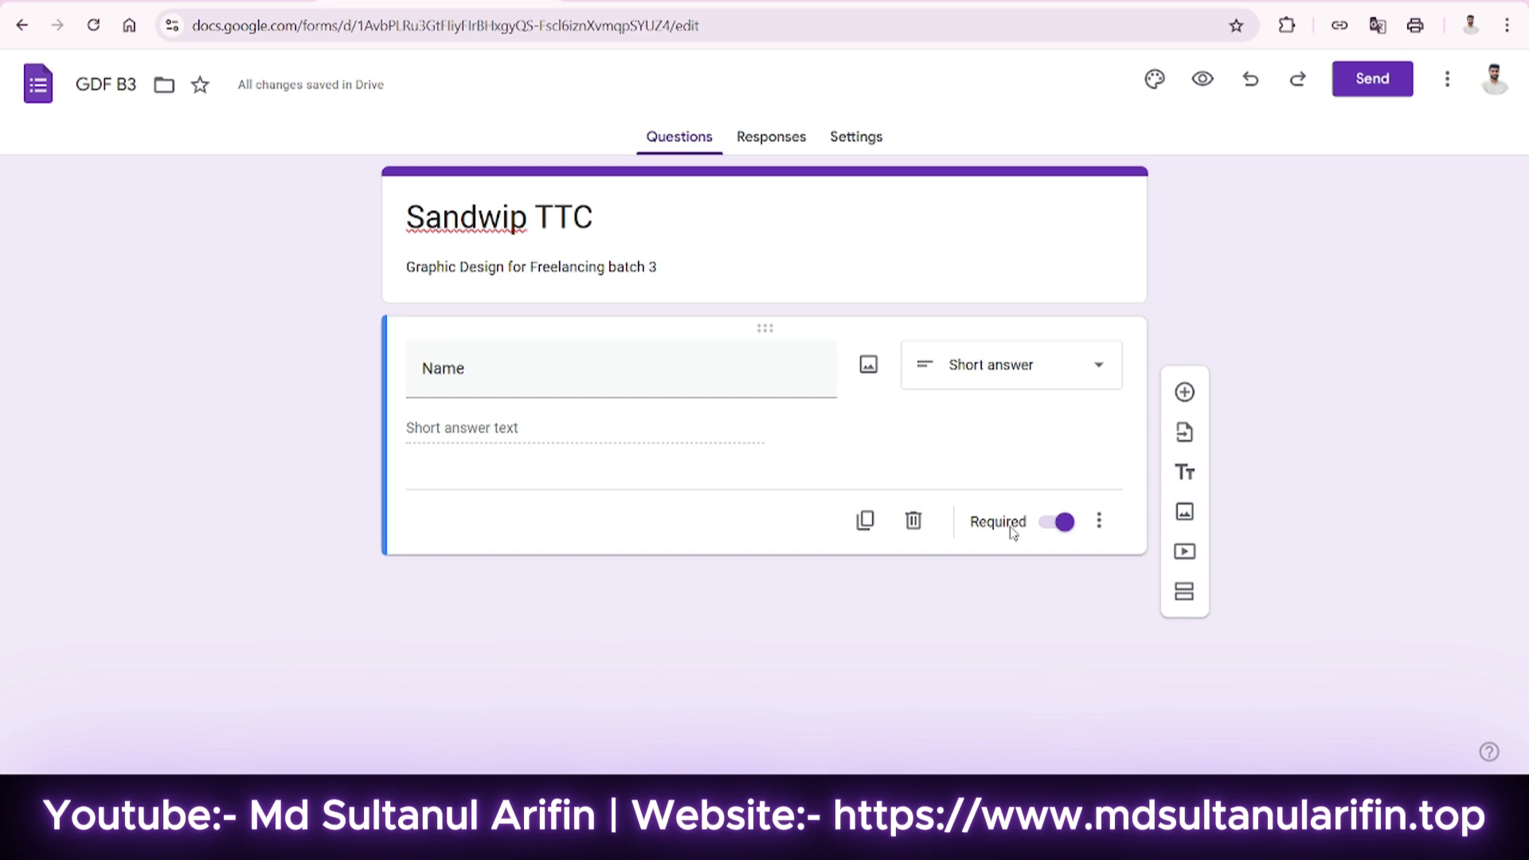
click(1048, 523)
click(1057, 523)
click(1099, 522)
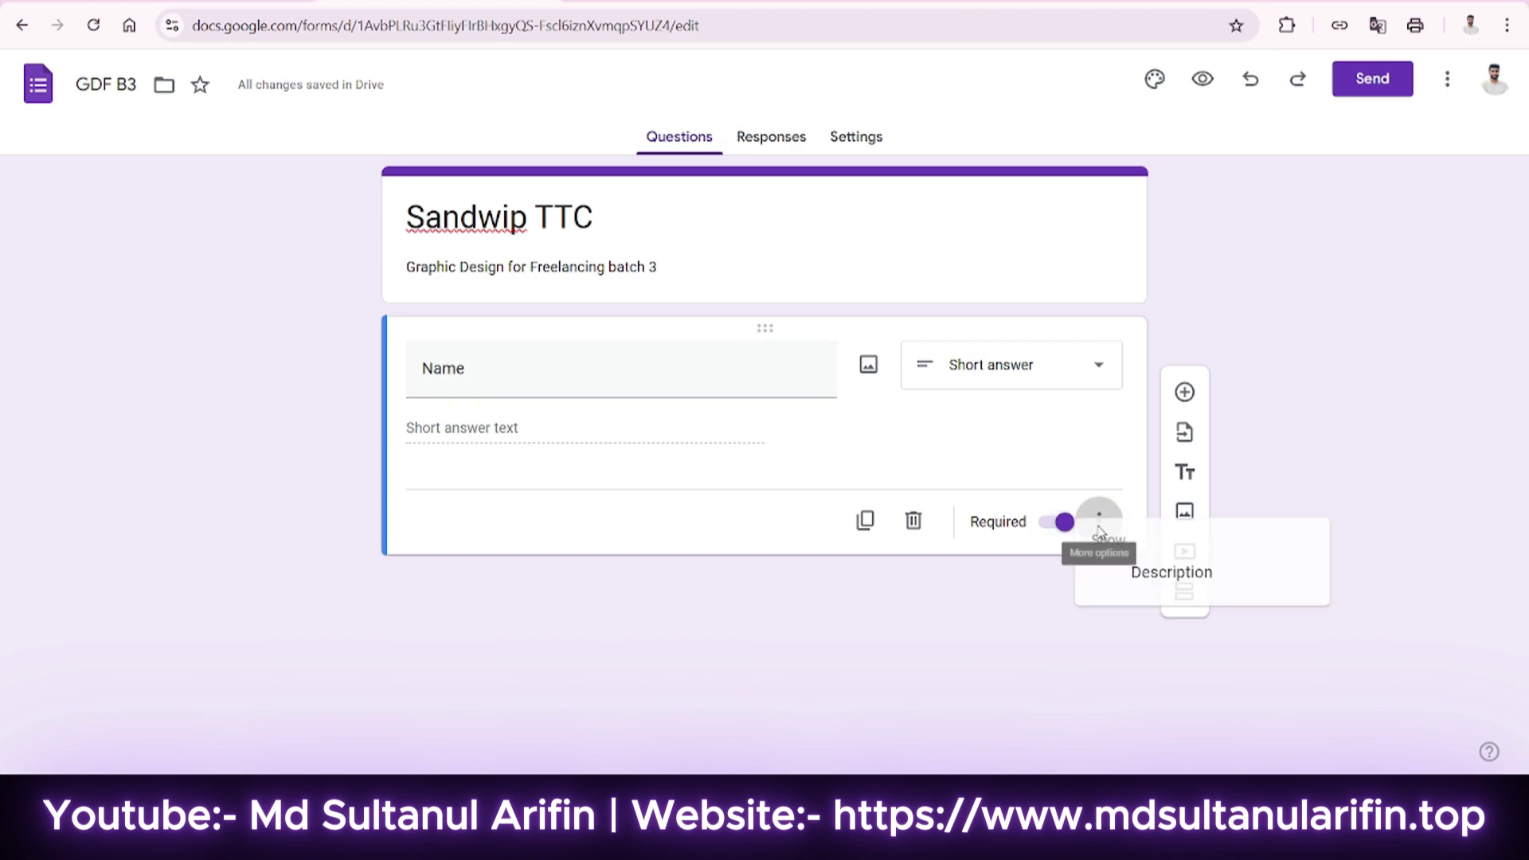
click(859, 523)
click(863, 520)
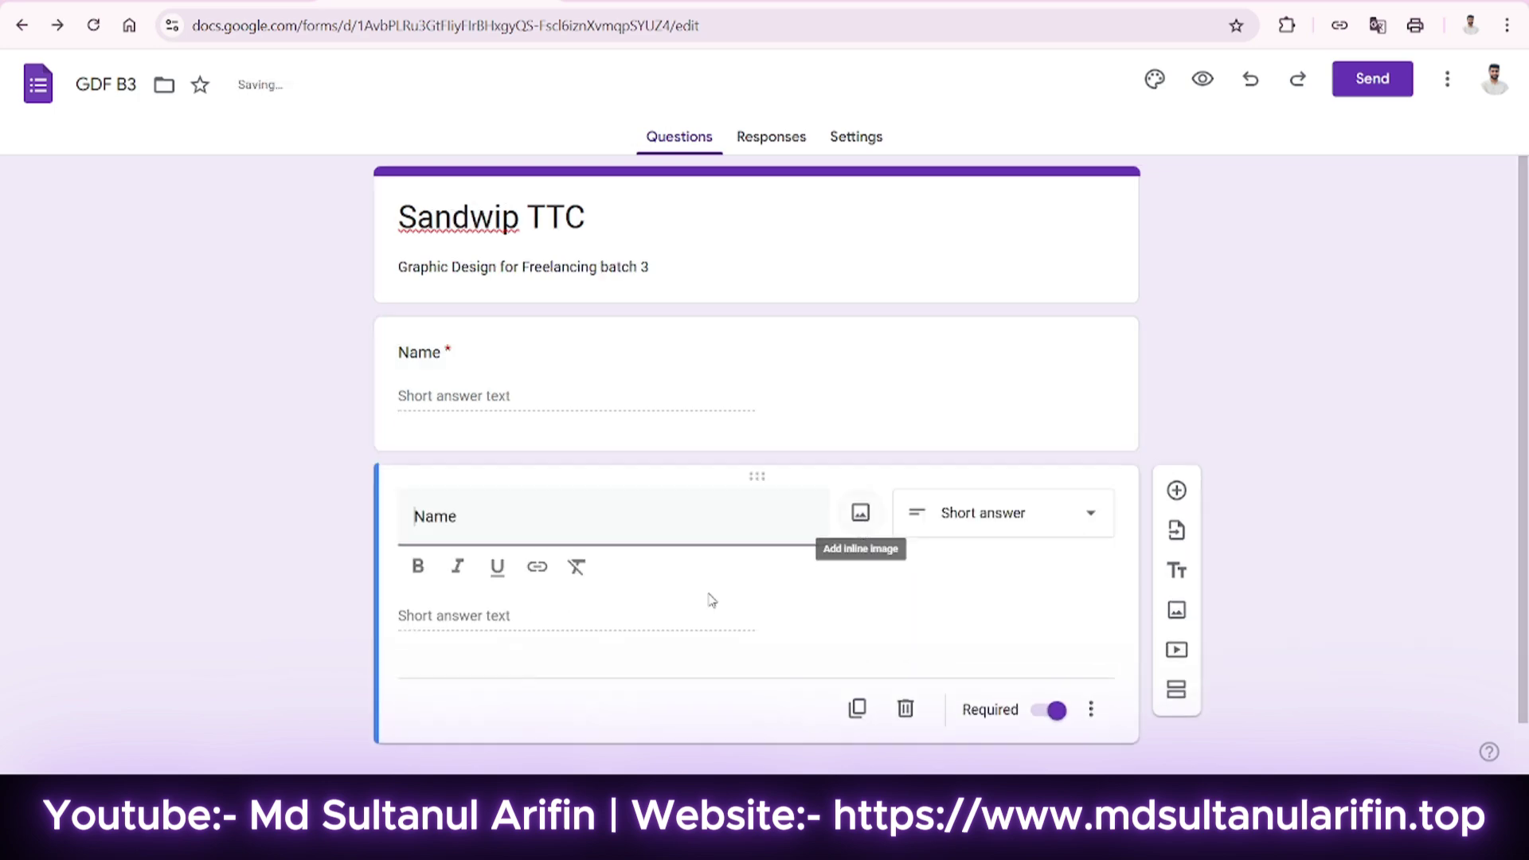
click(906, 708)
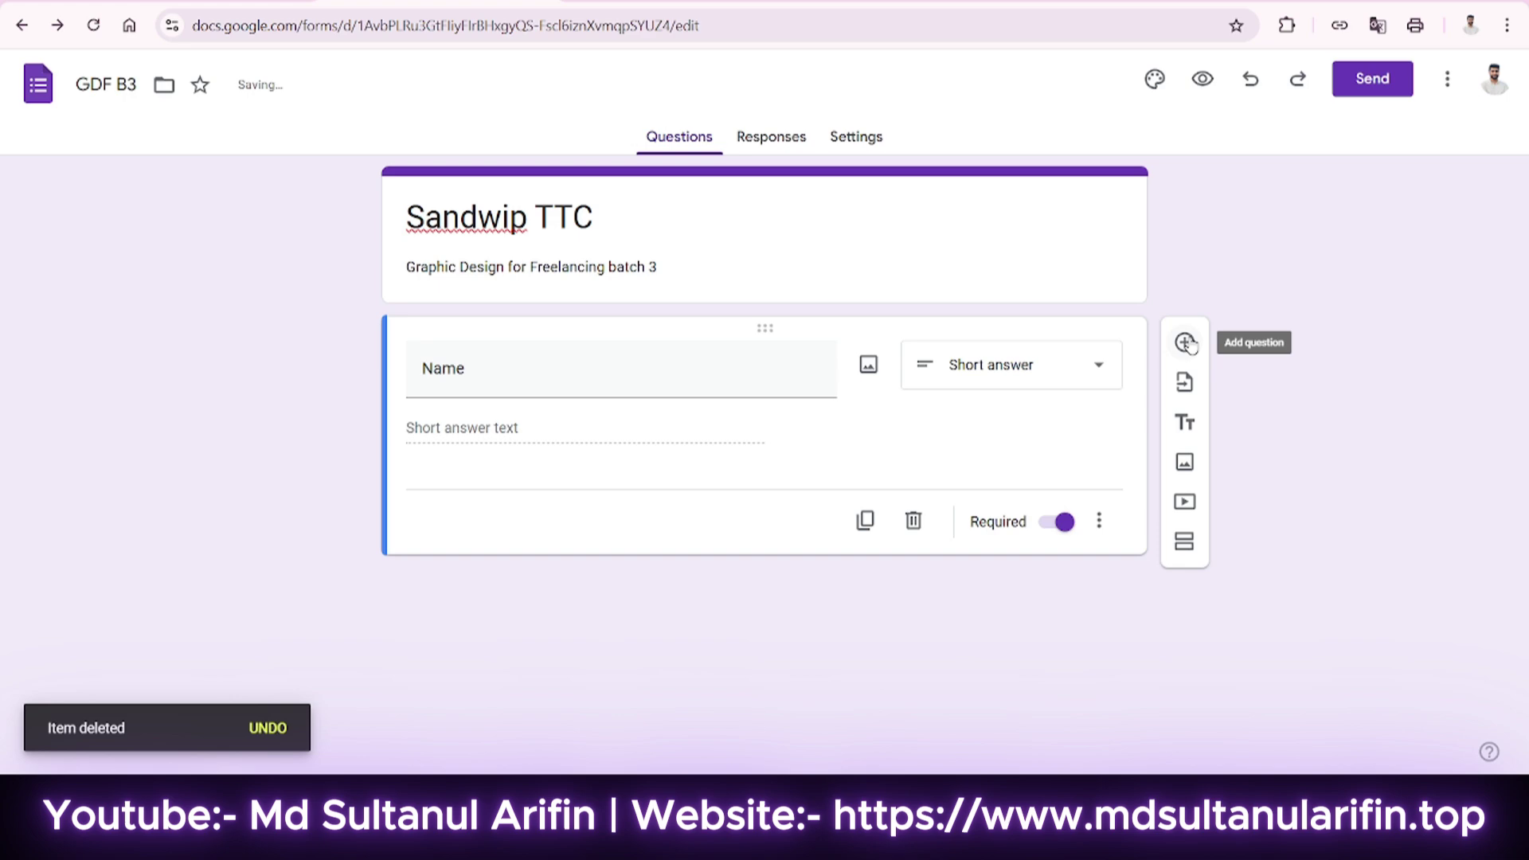
Add a required short-answer question titled 'Roll No' below Name.
click(1185, 343)
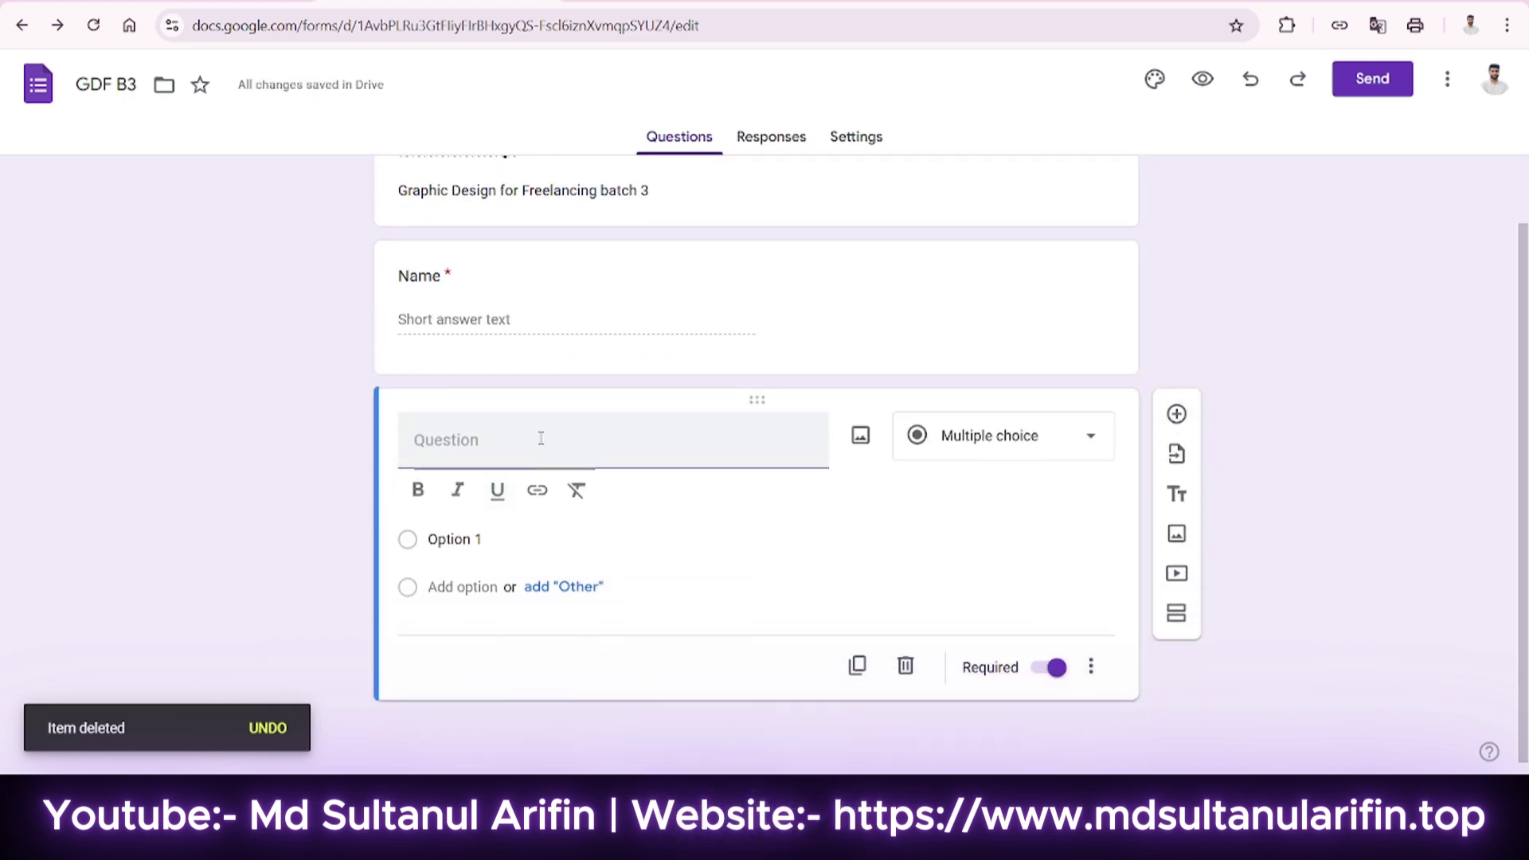
text(Nam)
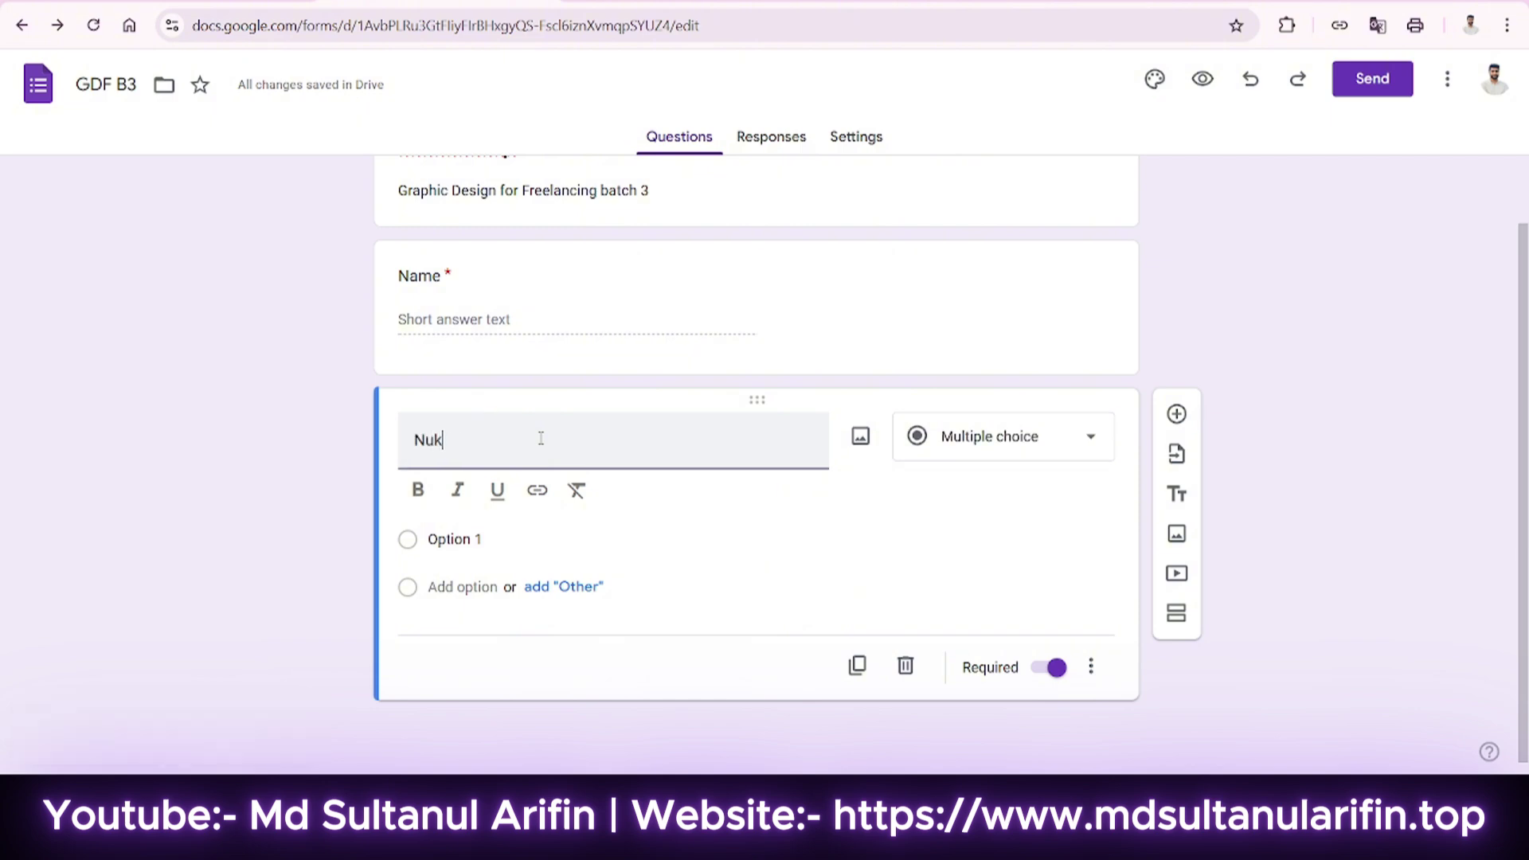
key(BackSpace)
key(BackSpace)
key(BackSpace)
text(Roll No and)
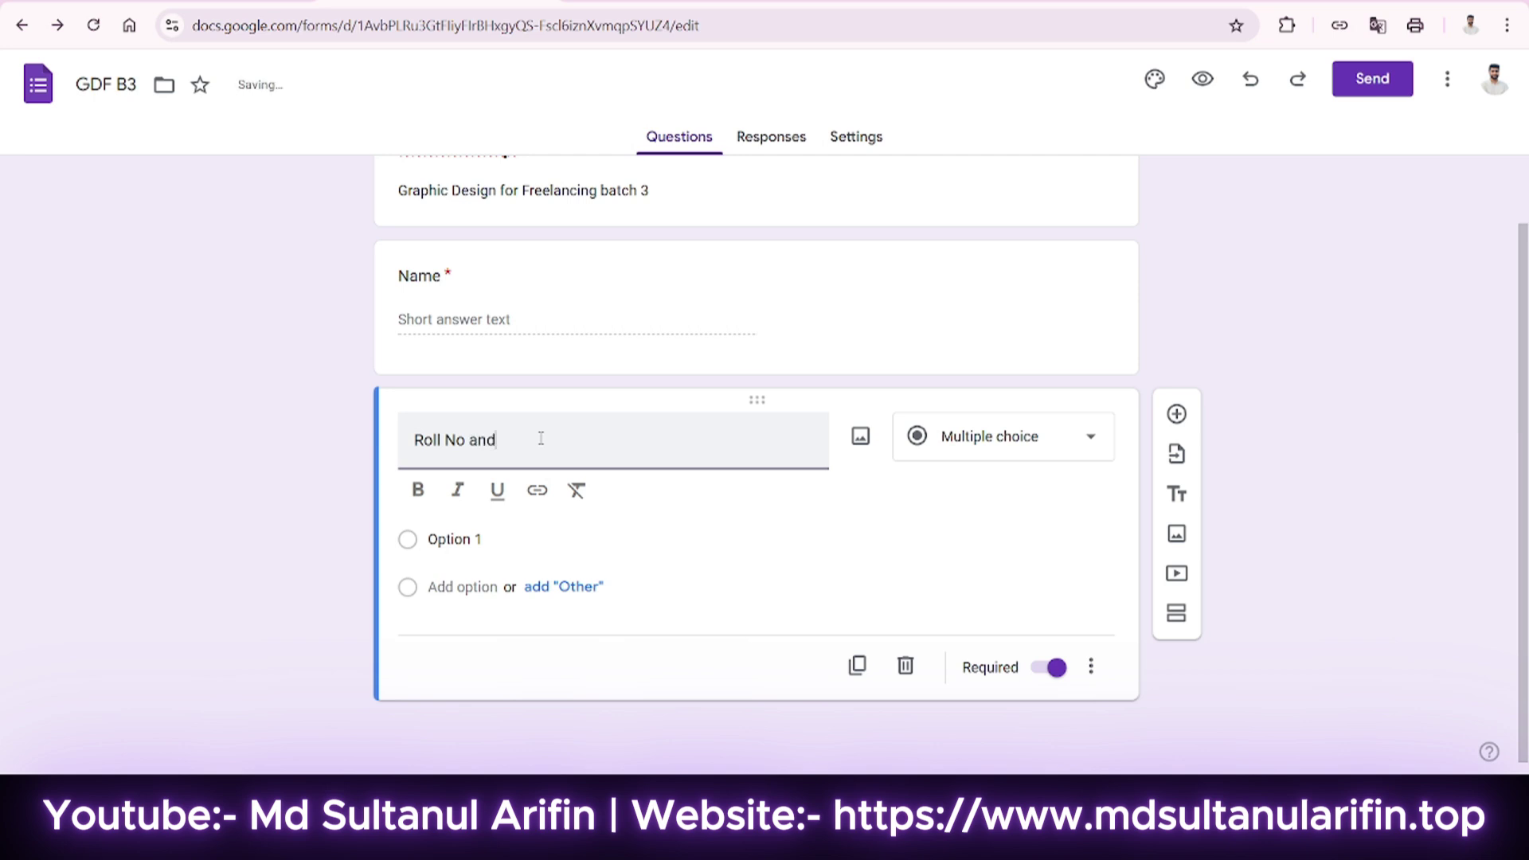
key(BackSpace)
key(BackSpace)
key(BackSpace)
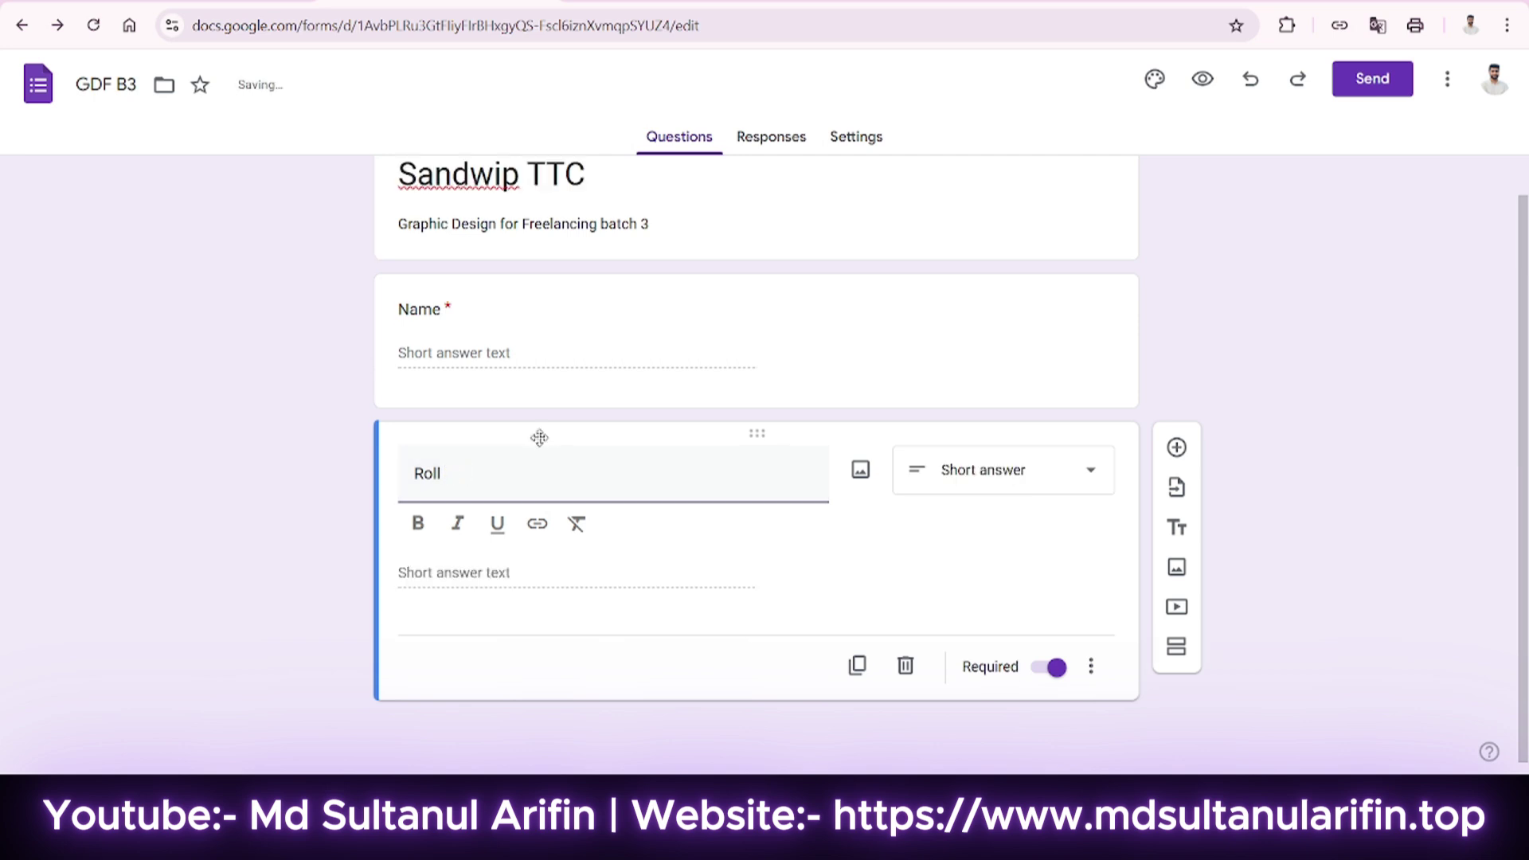
text(No)
Duplicate Roll No, retitle the copy 'Batch No', and bring up its question-type list.
click(868, 675)
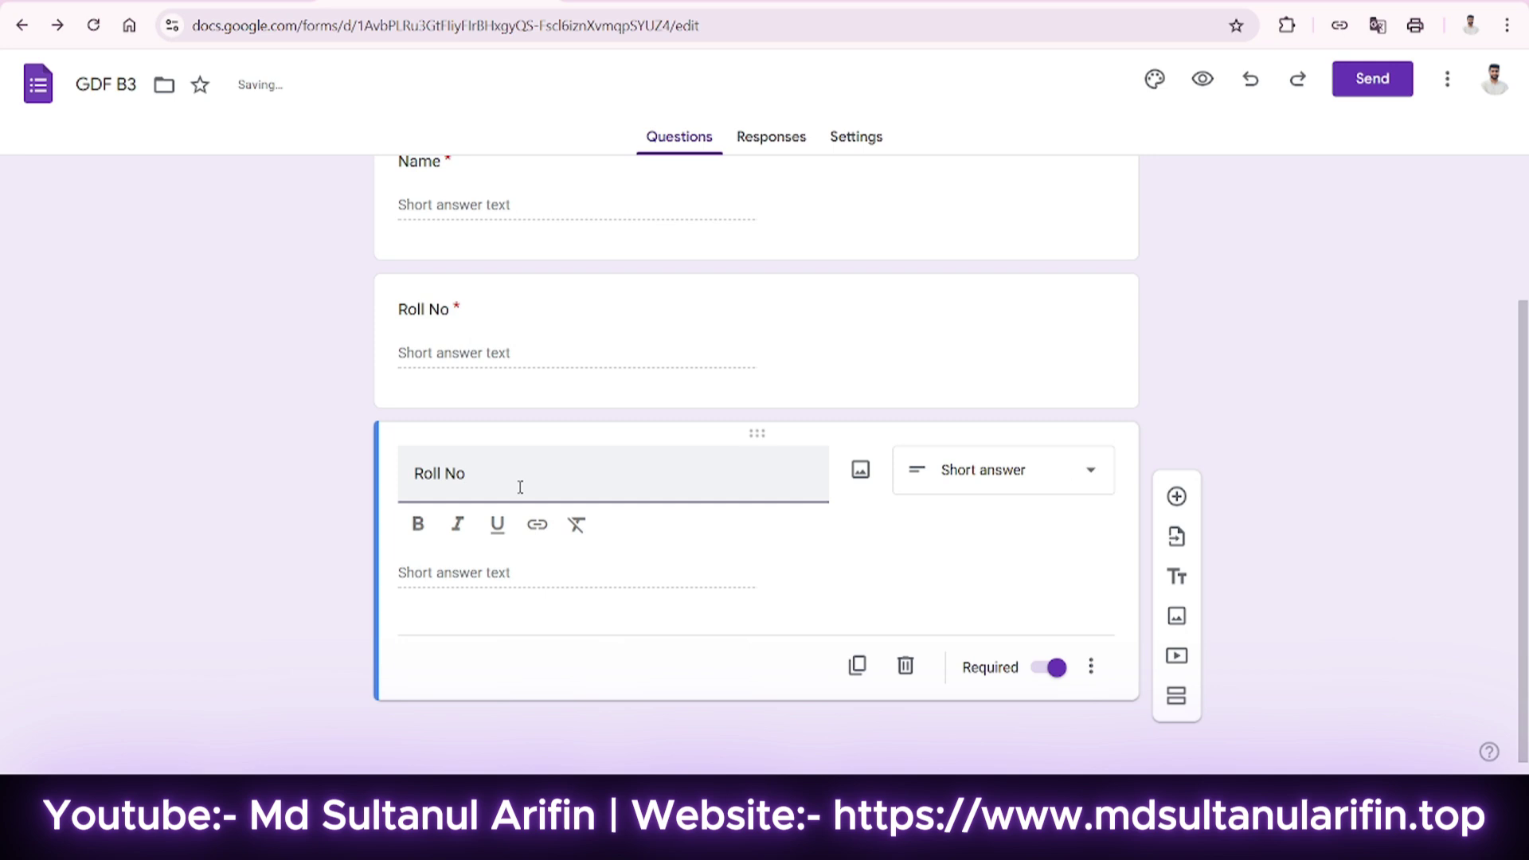
triple_click(520, 487)
text(bat)
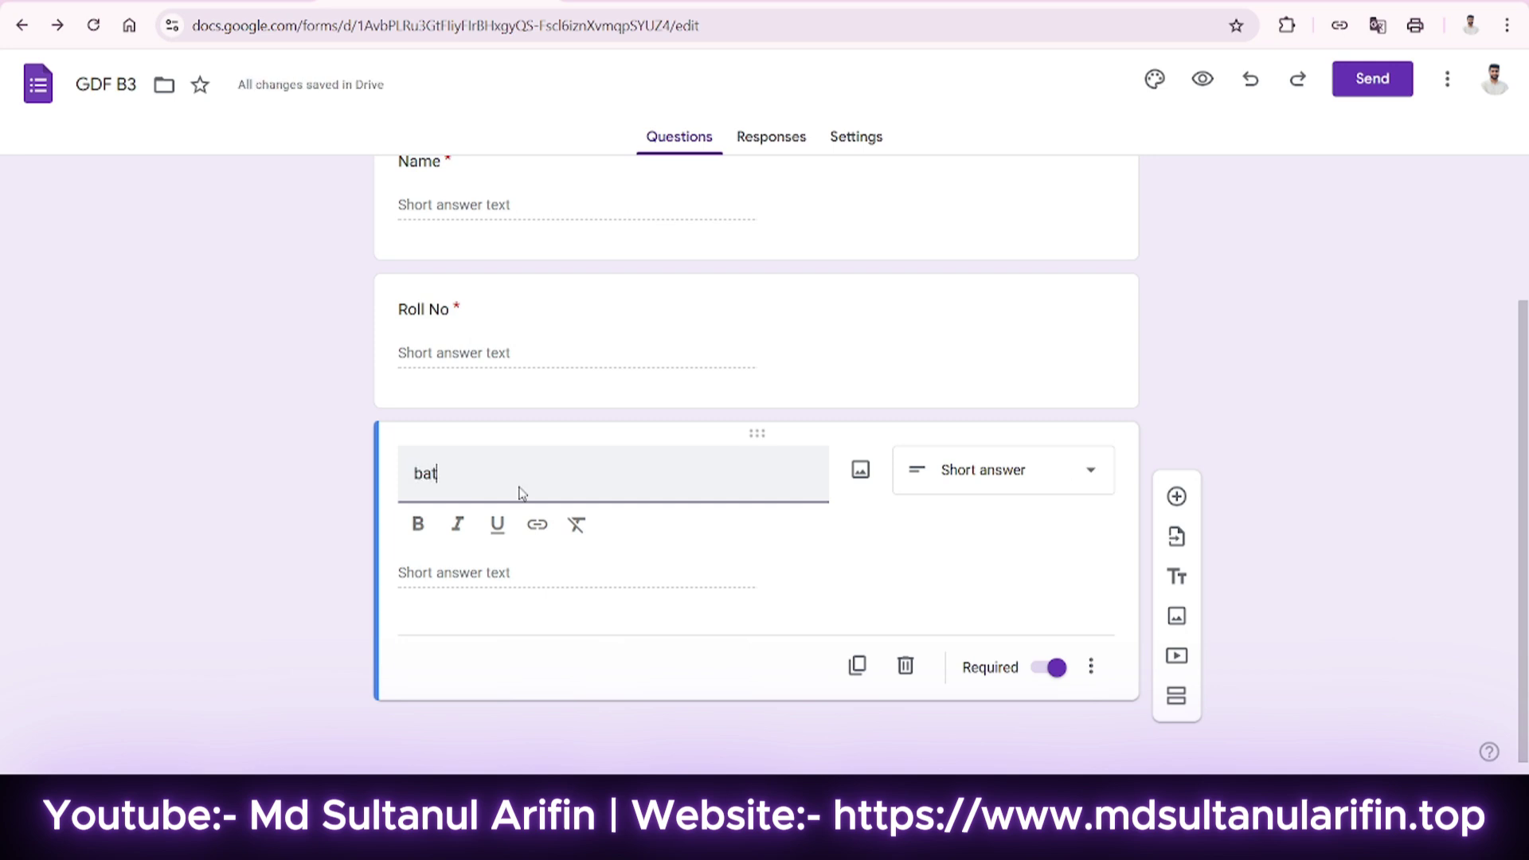
key(BackSpace)
key(BackSpace)
text(Batch No)
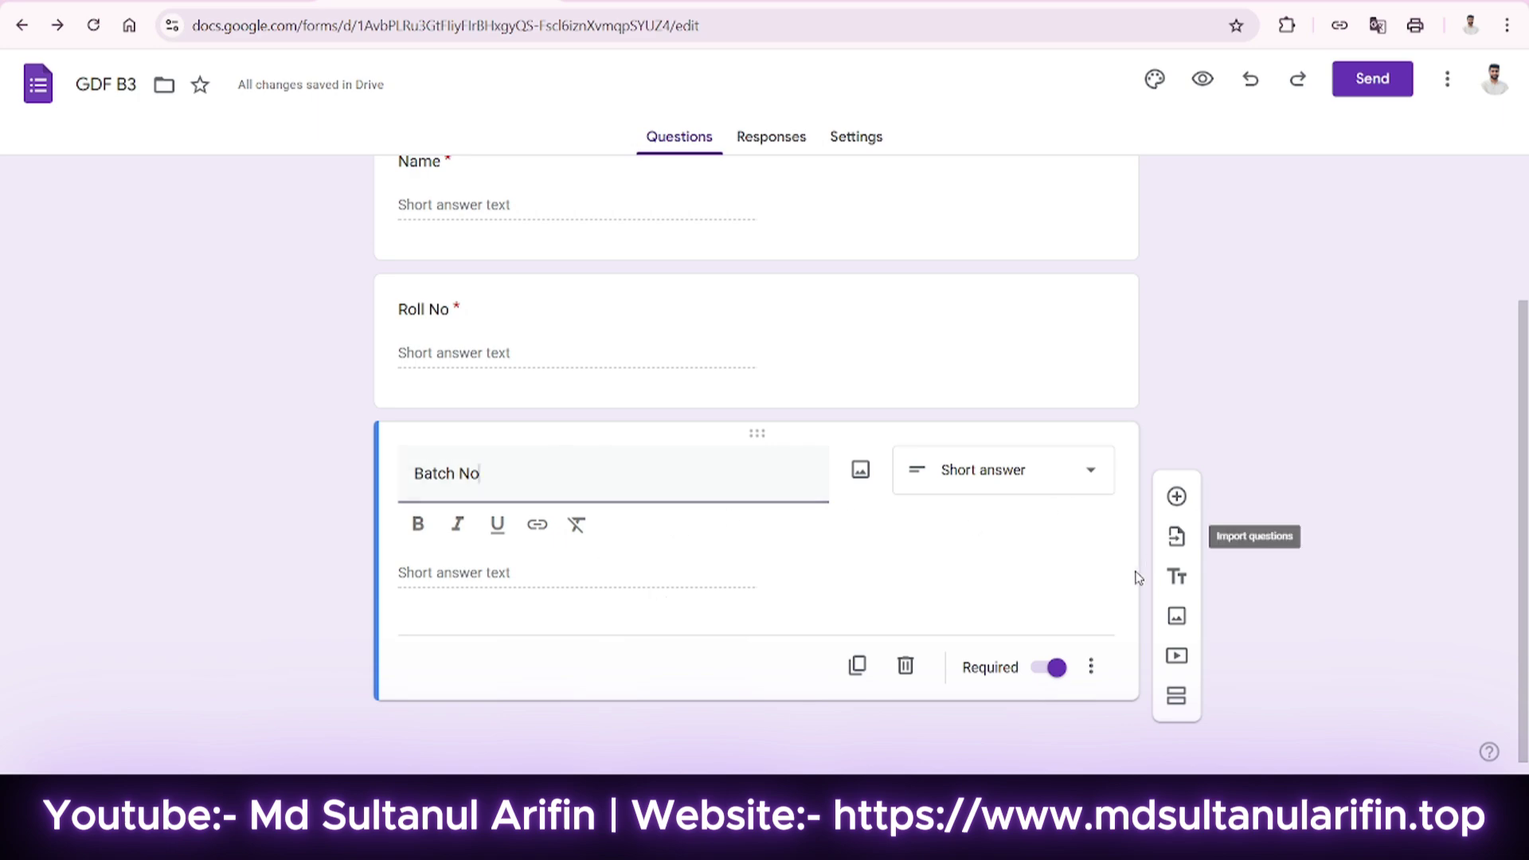
click(1022, 475)
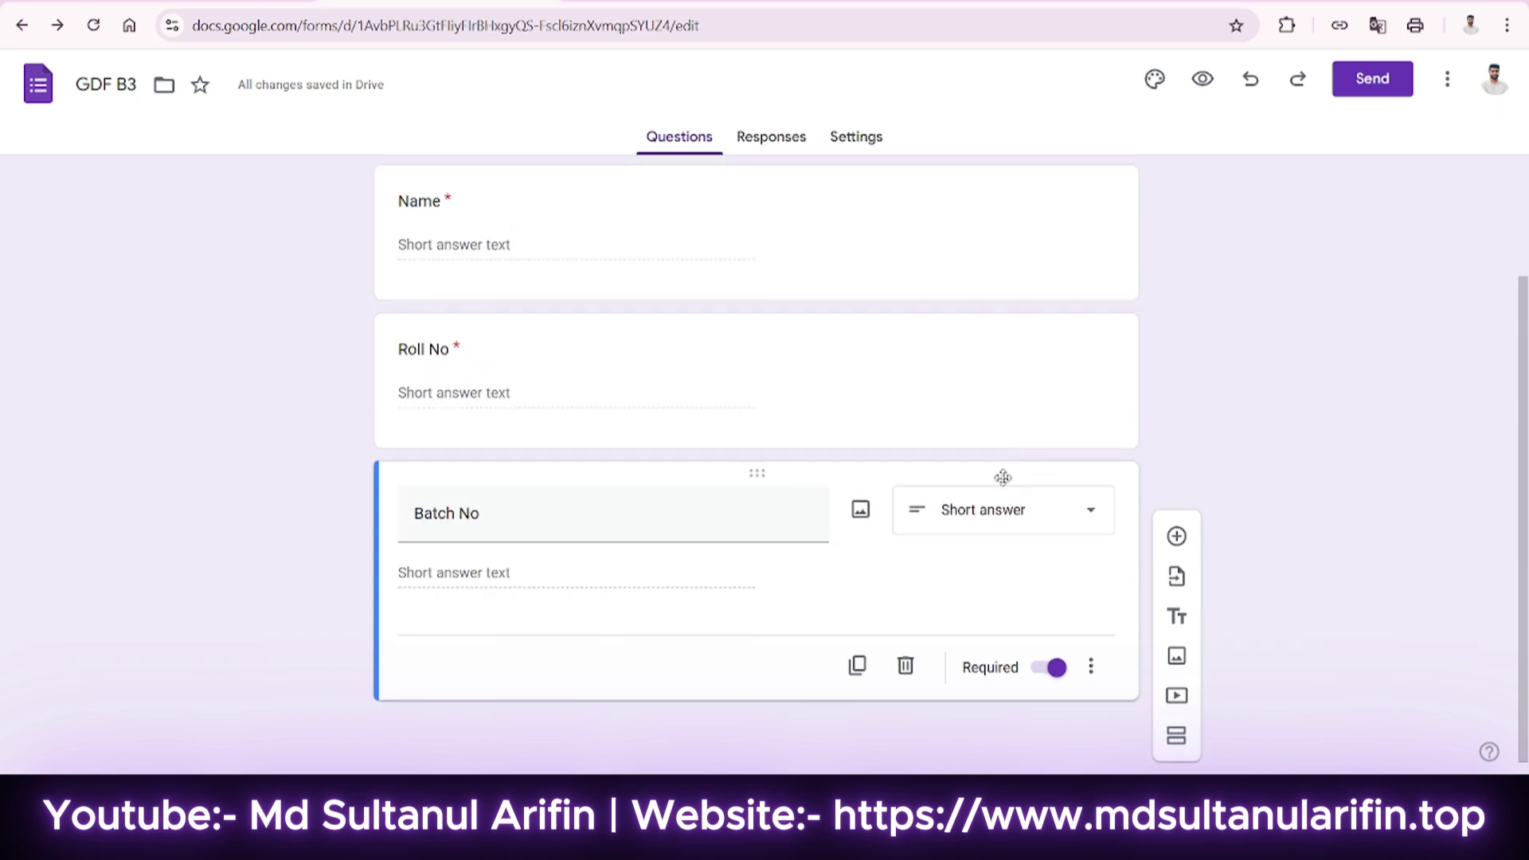
click(999, 507)
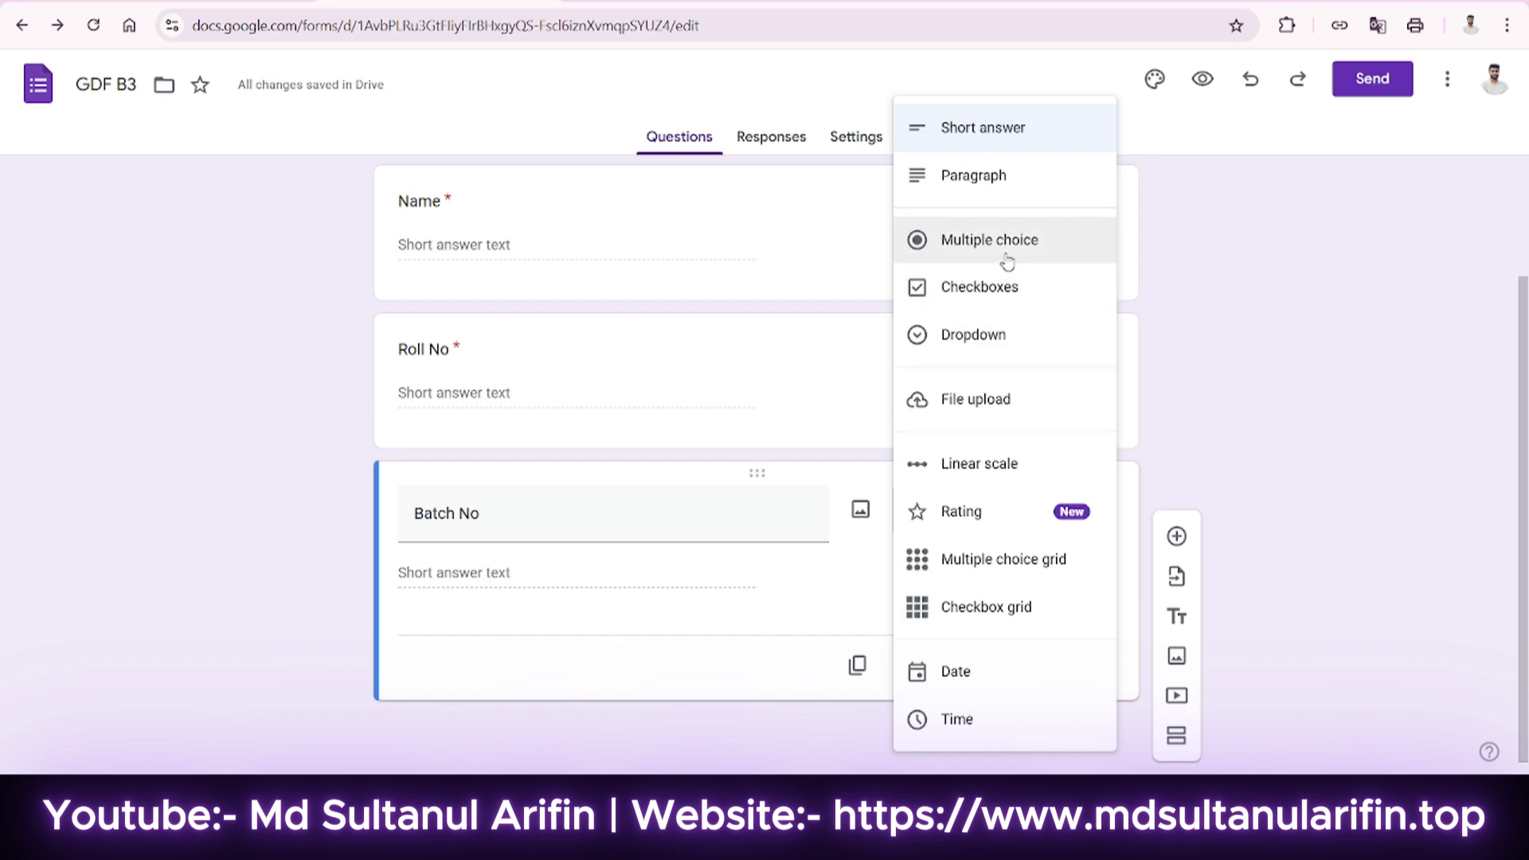
Make Batch No multiple choice with options Batch 1, Batch 2 and Batch 3, no Other.
click(963, 243)
click(462, 567)
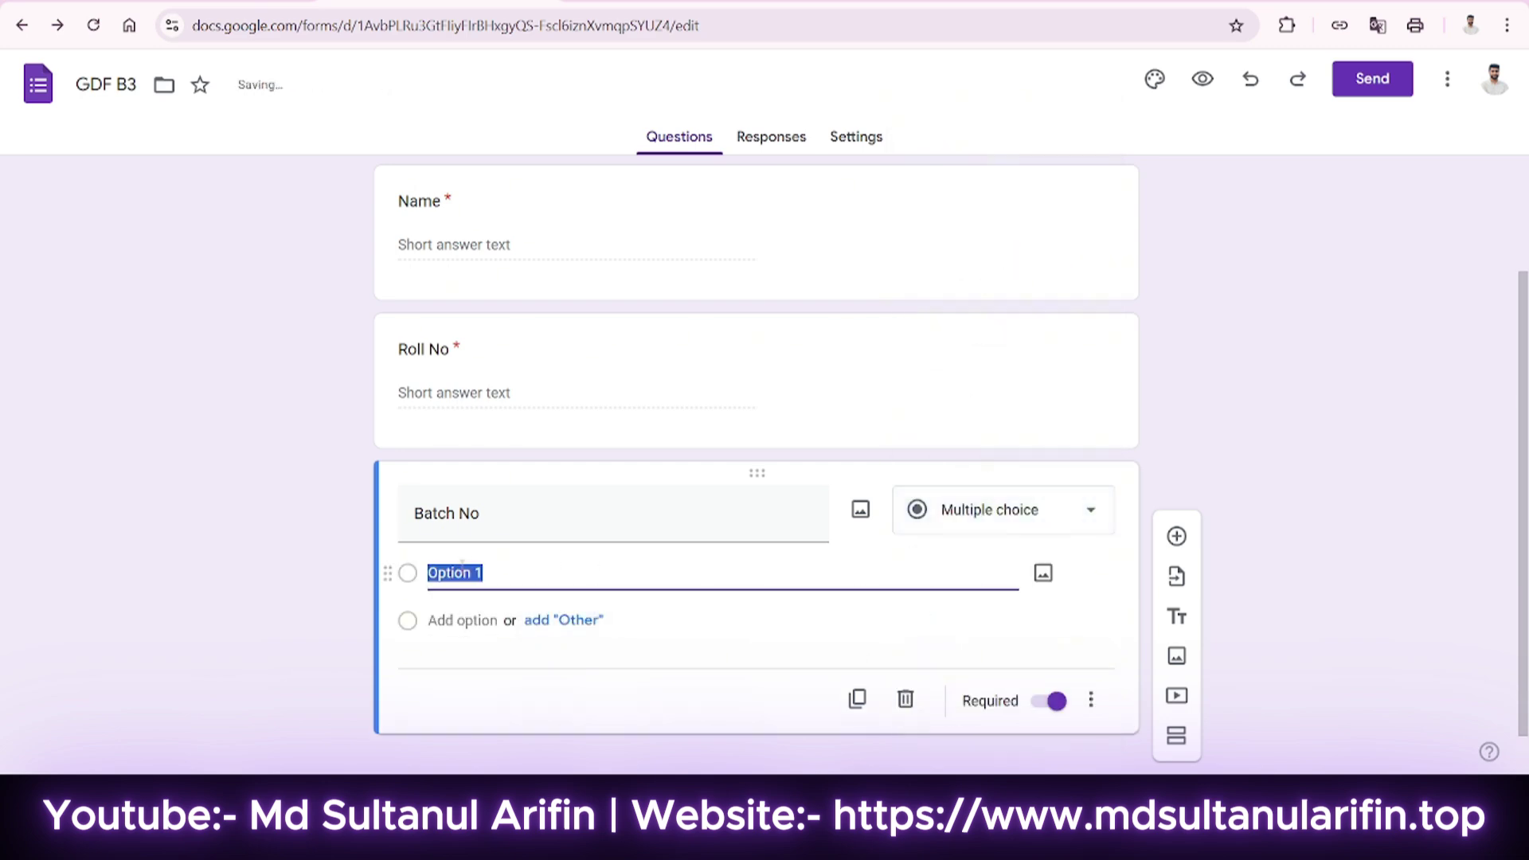
text(Batch 1)
click(450, 621)
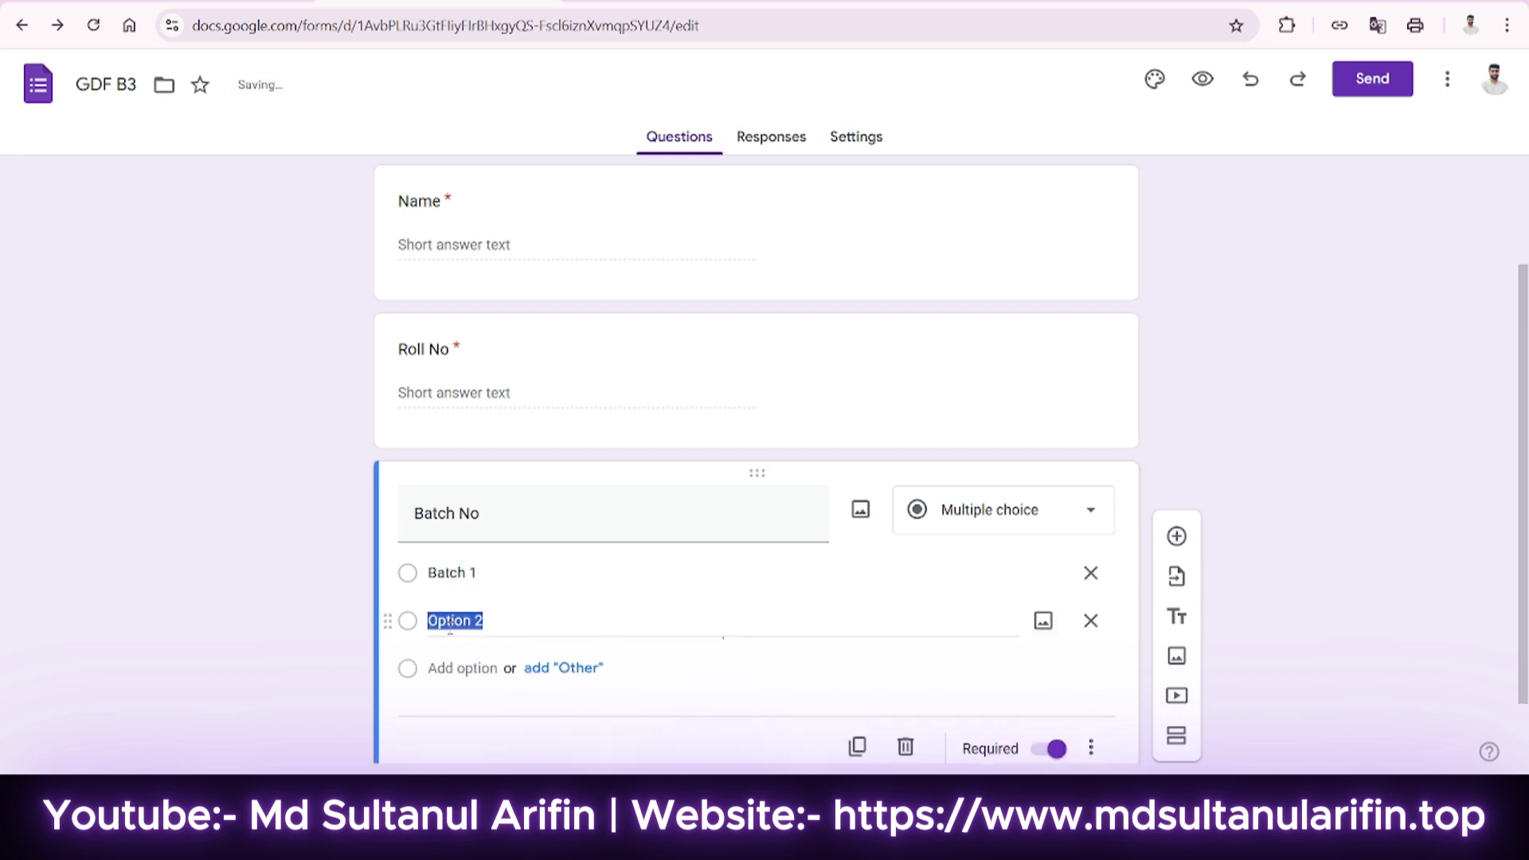
text(Batch)
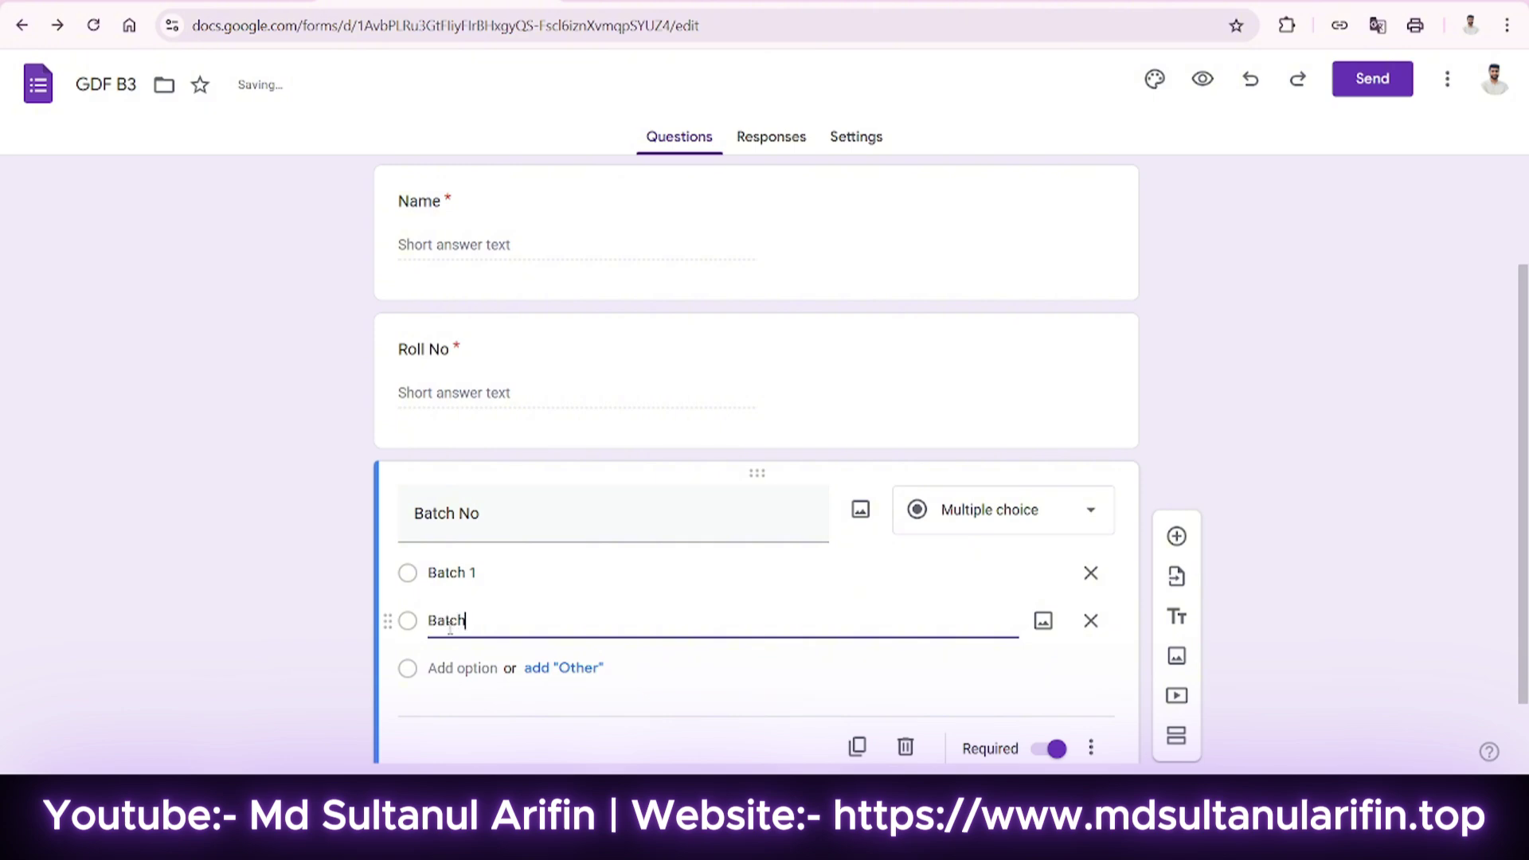
click(462, 668)
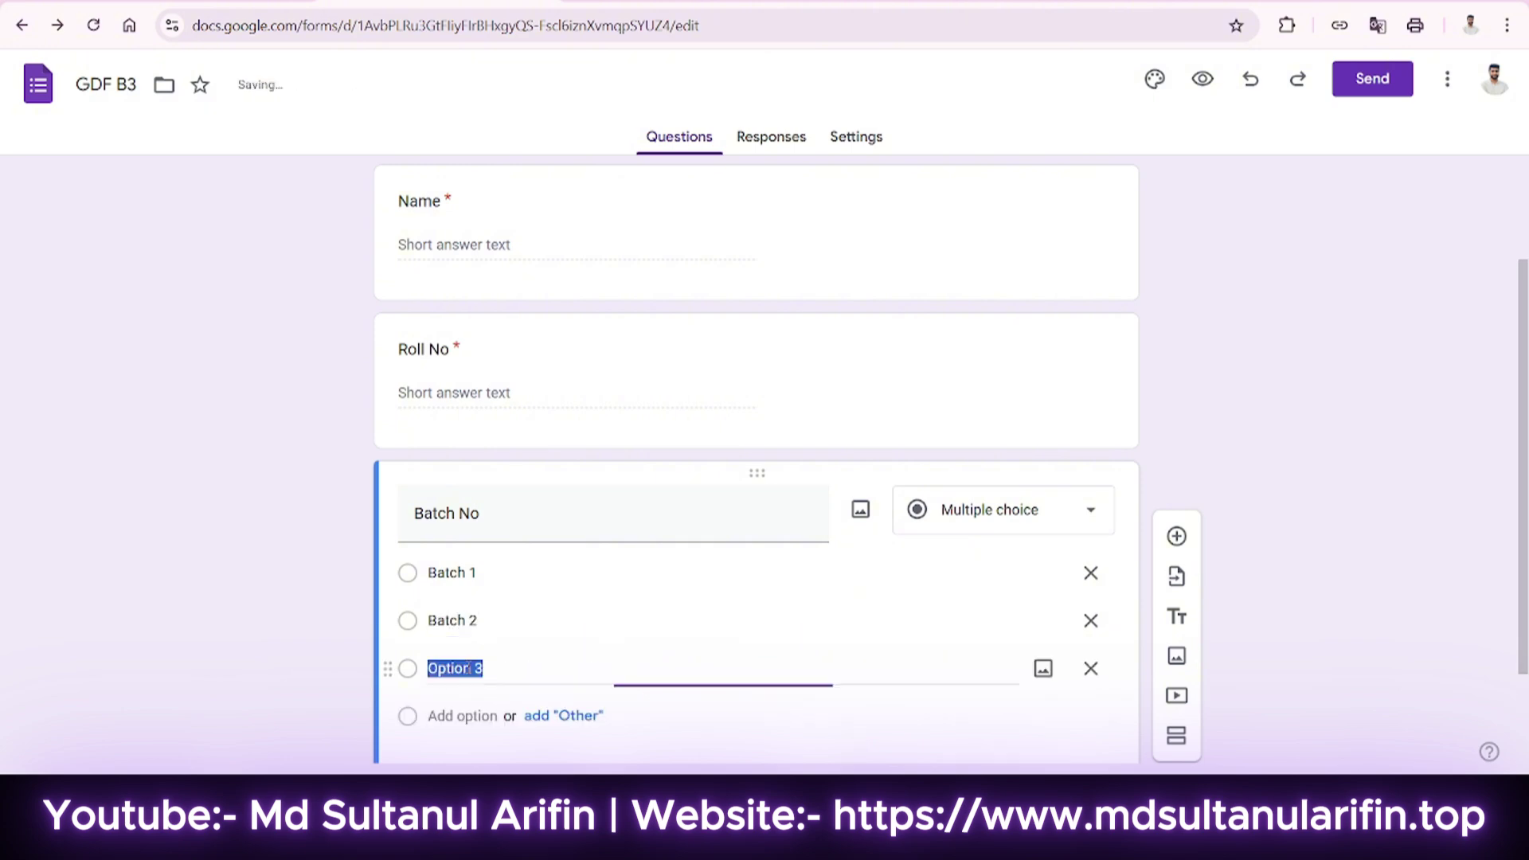
text(Baa)
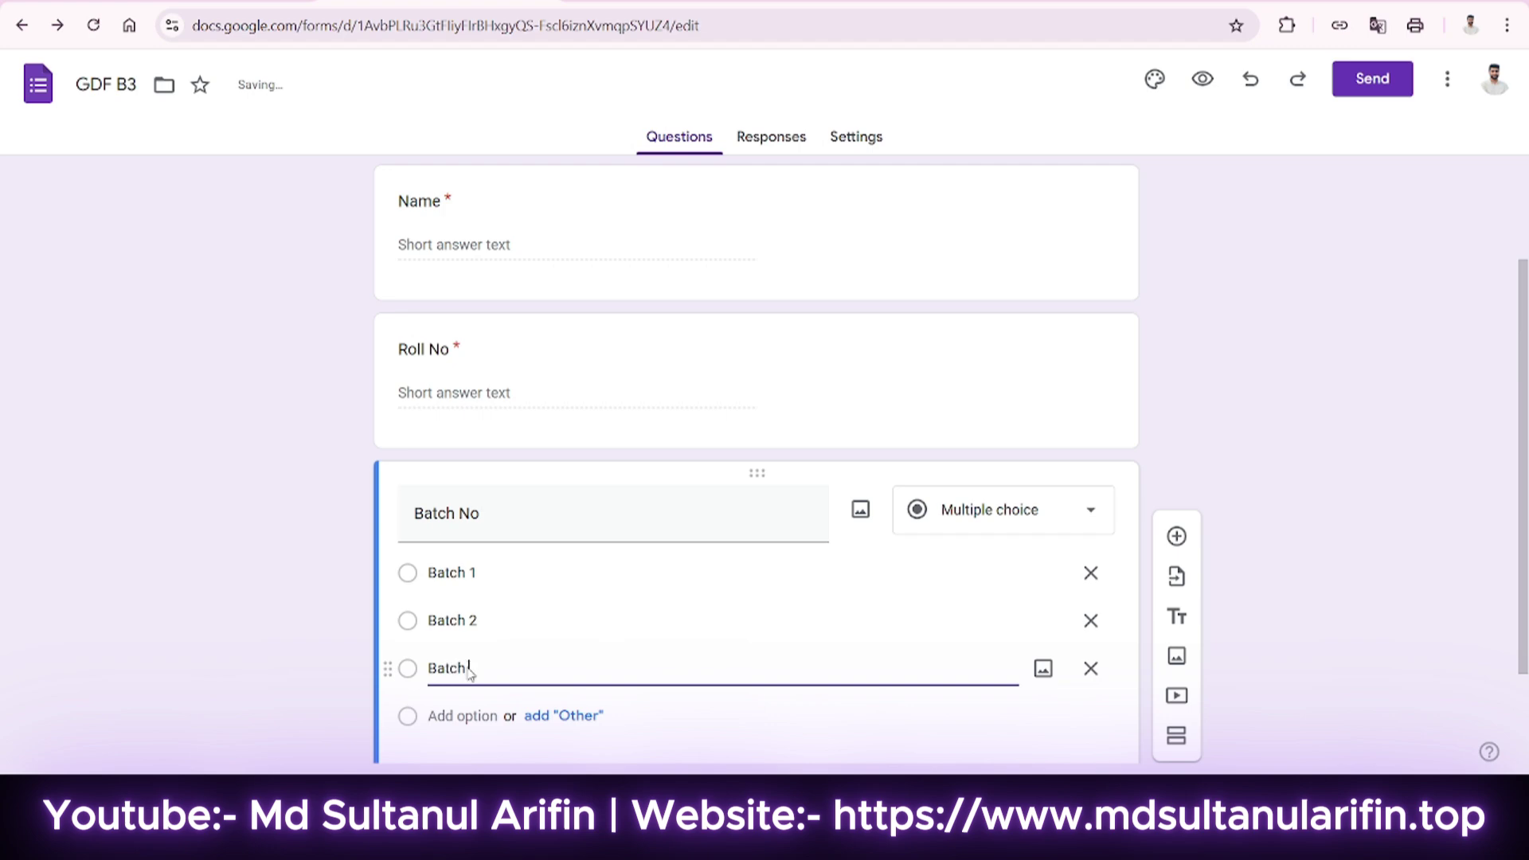
text(ch 3)
scroll(470, 645, down, 2)
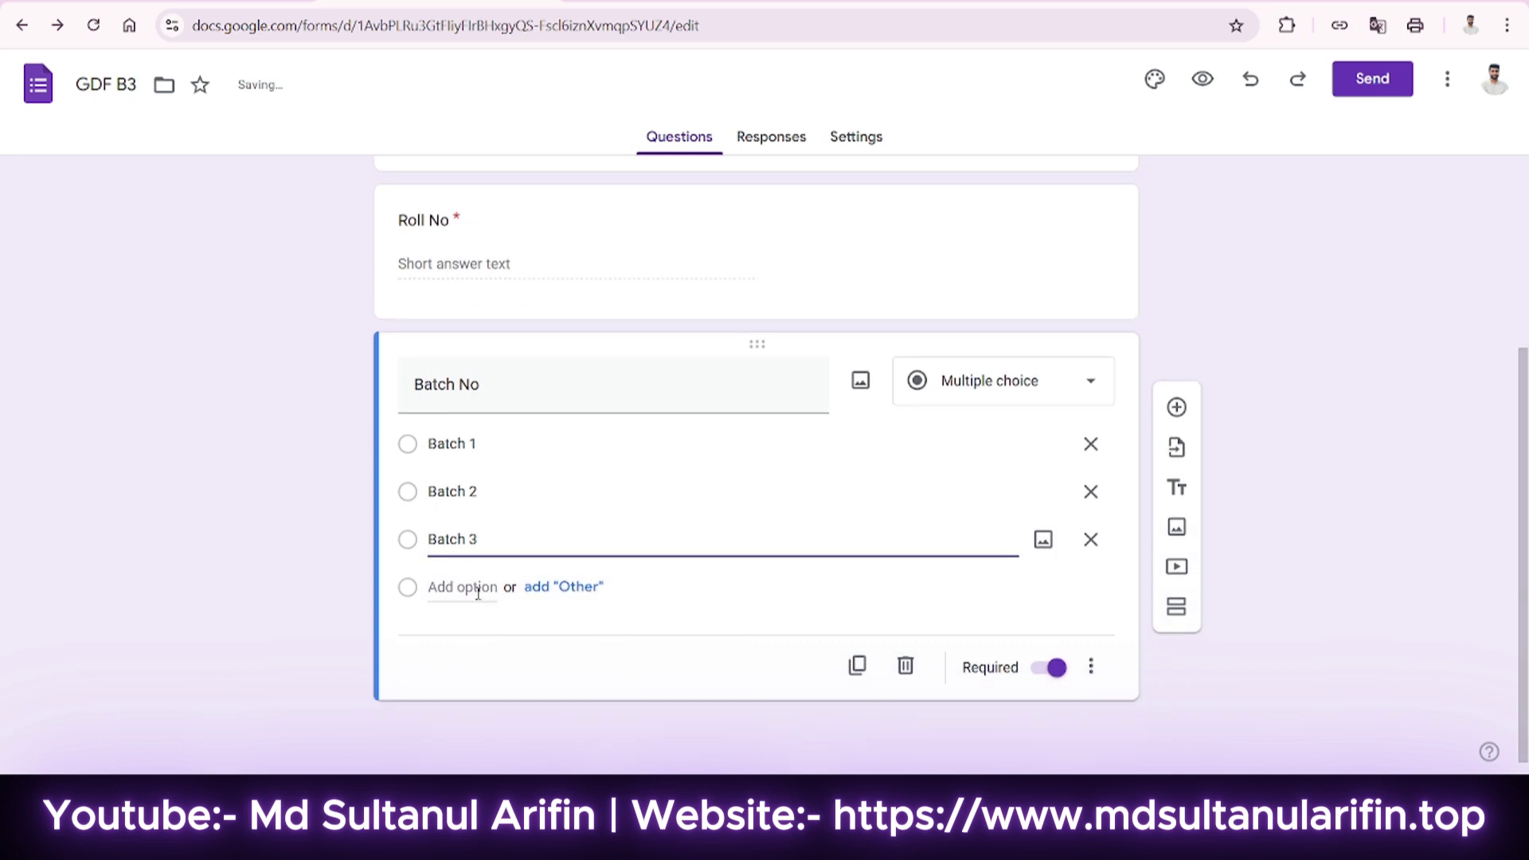
click(584, 589)
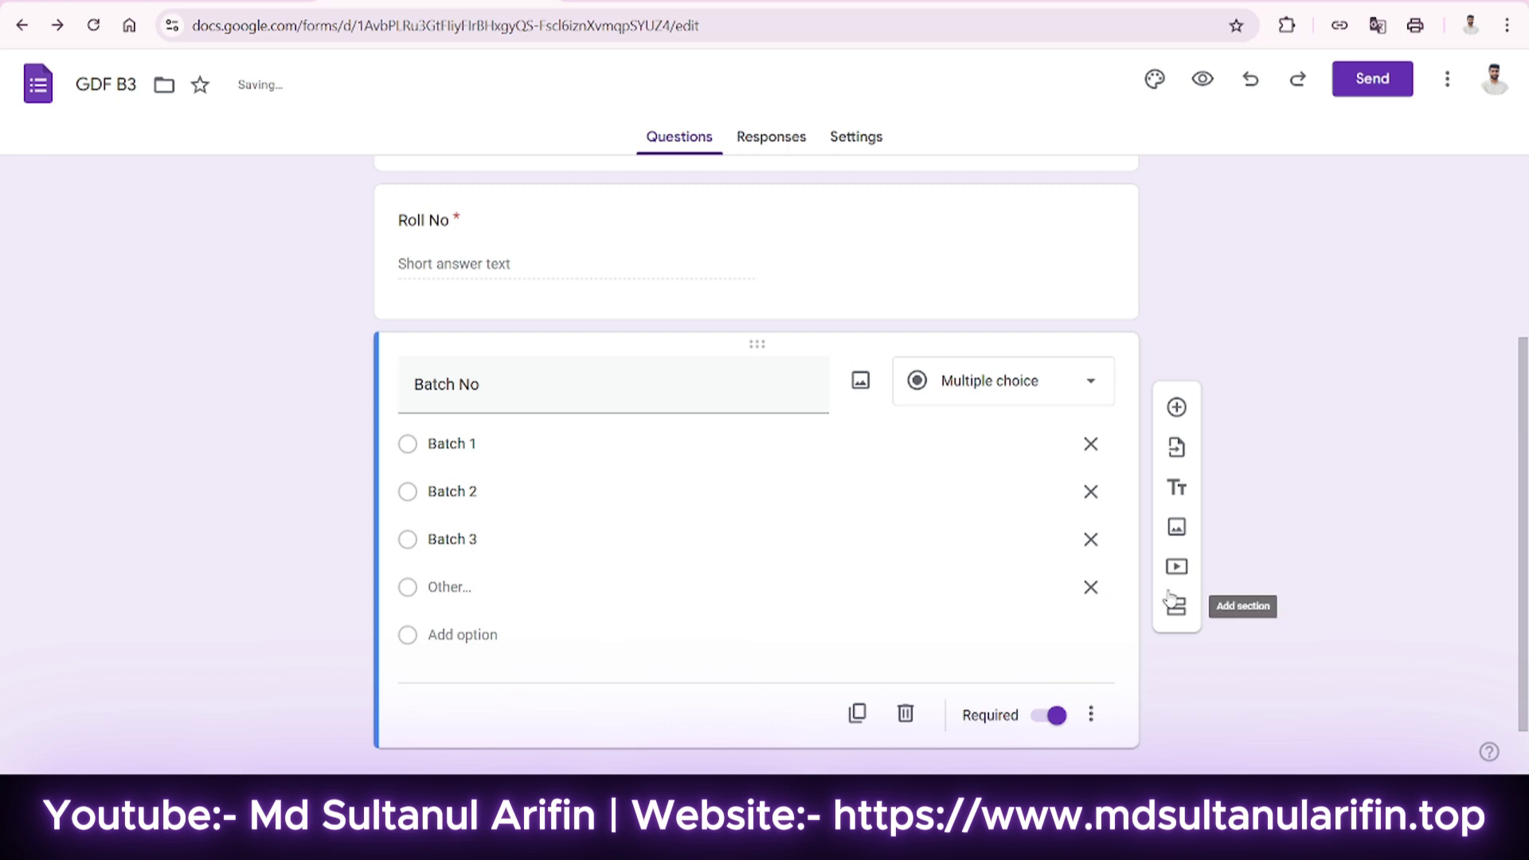
click(1090, 587)
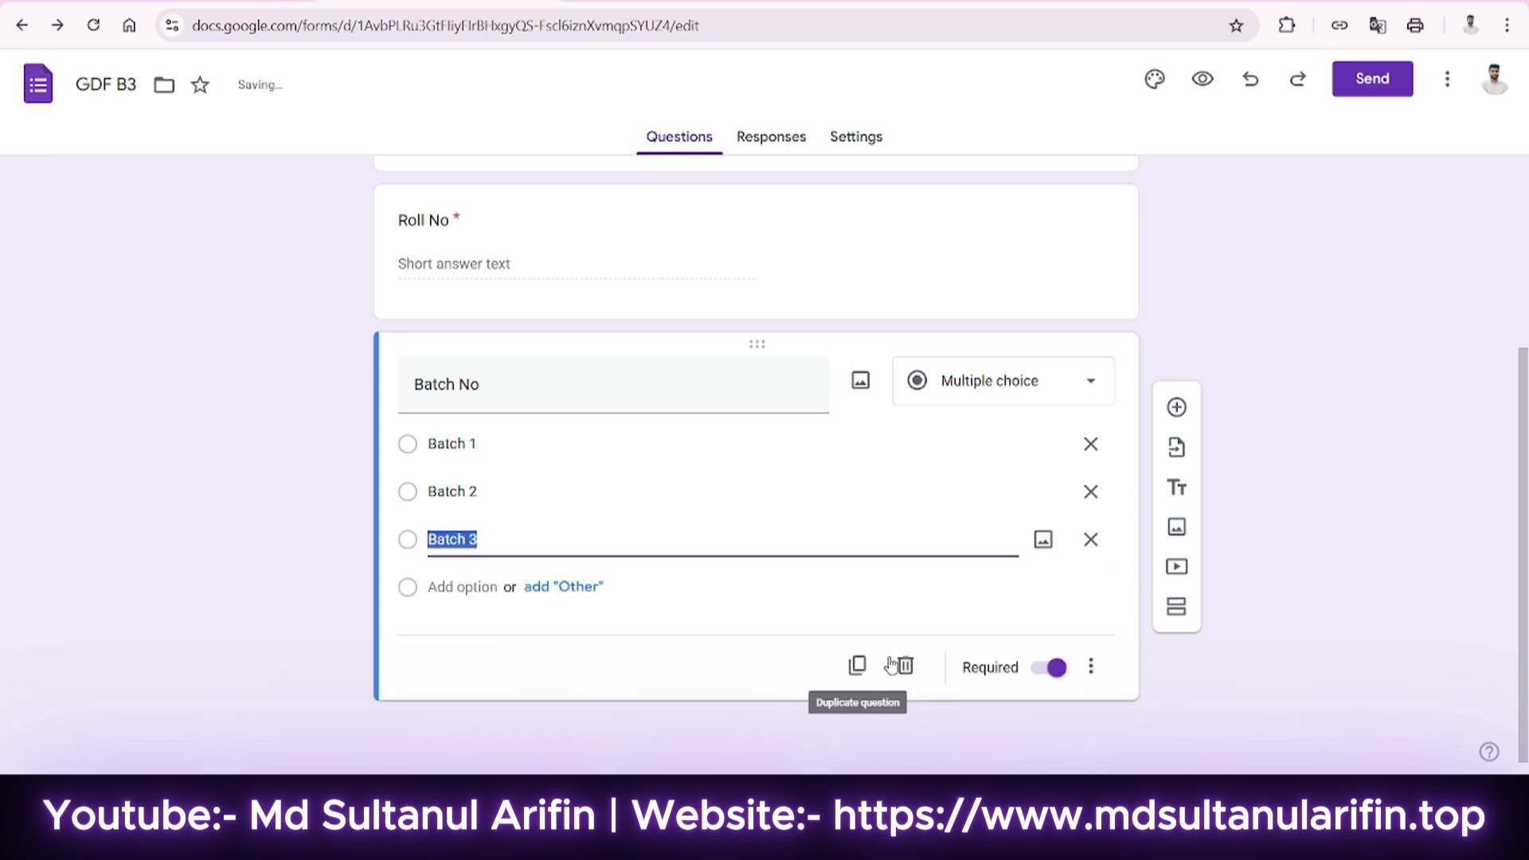
Add an 'Email Address' question and duplicate it as 'Mobile Number'.
click(1176, 408)
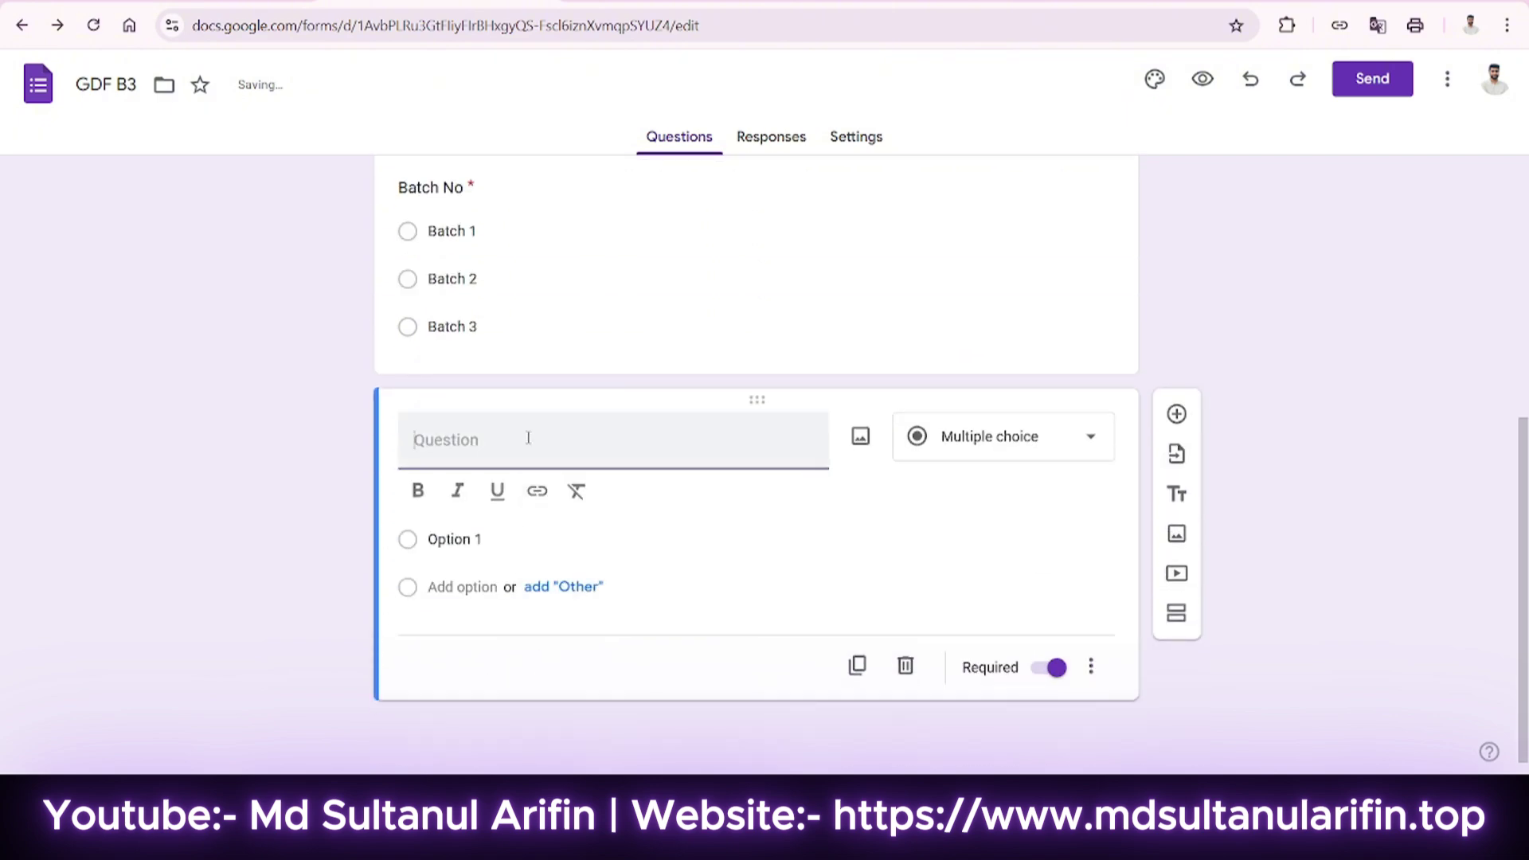
text(Email)
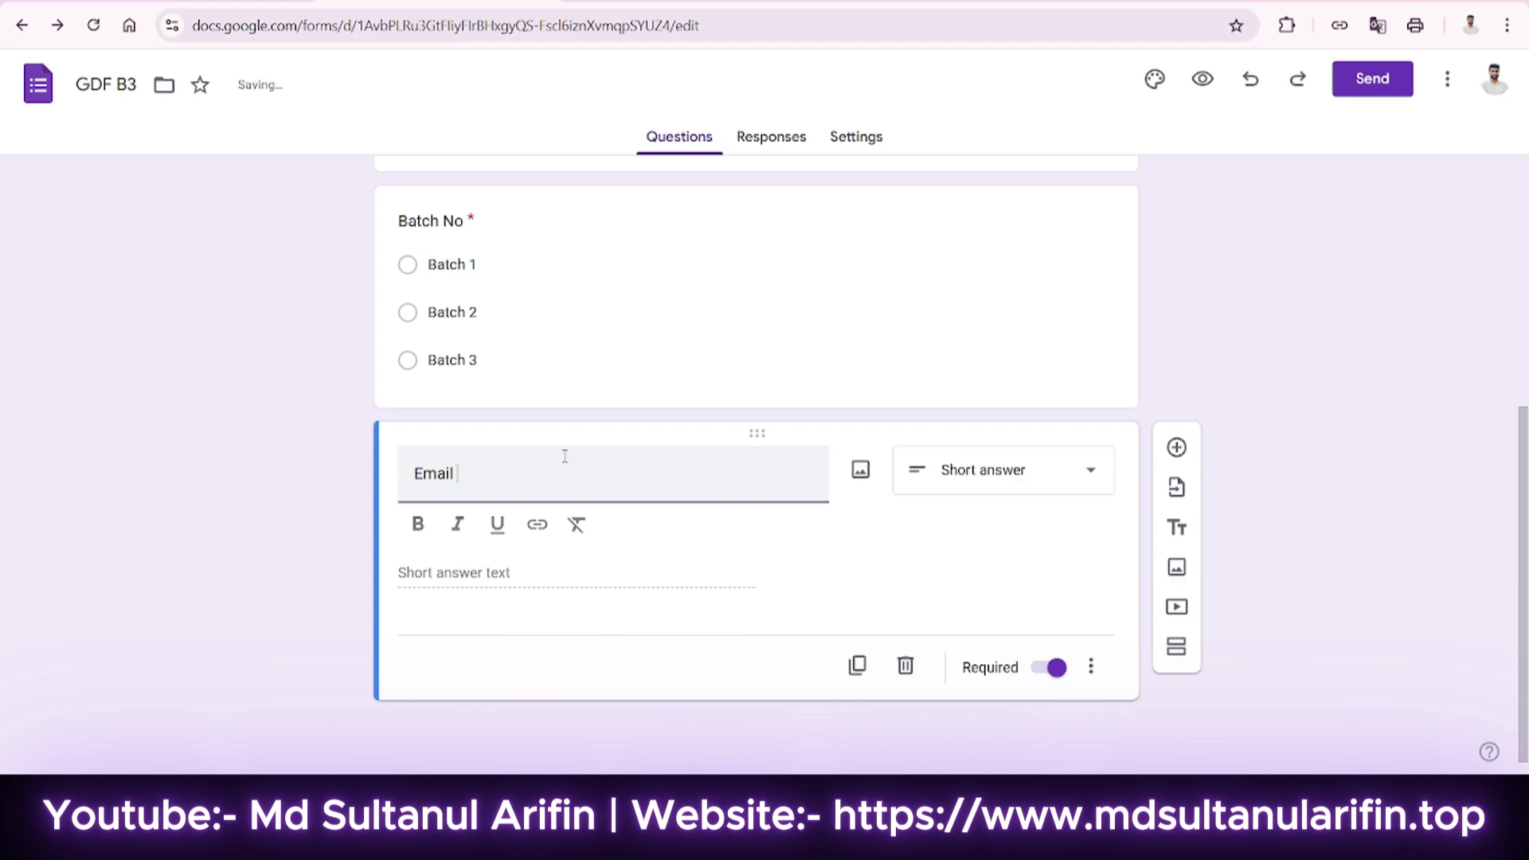
text( Address)
click(861, 666)
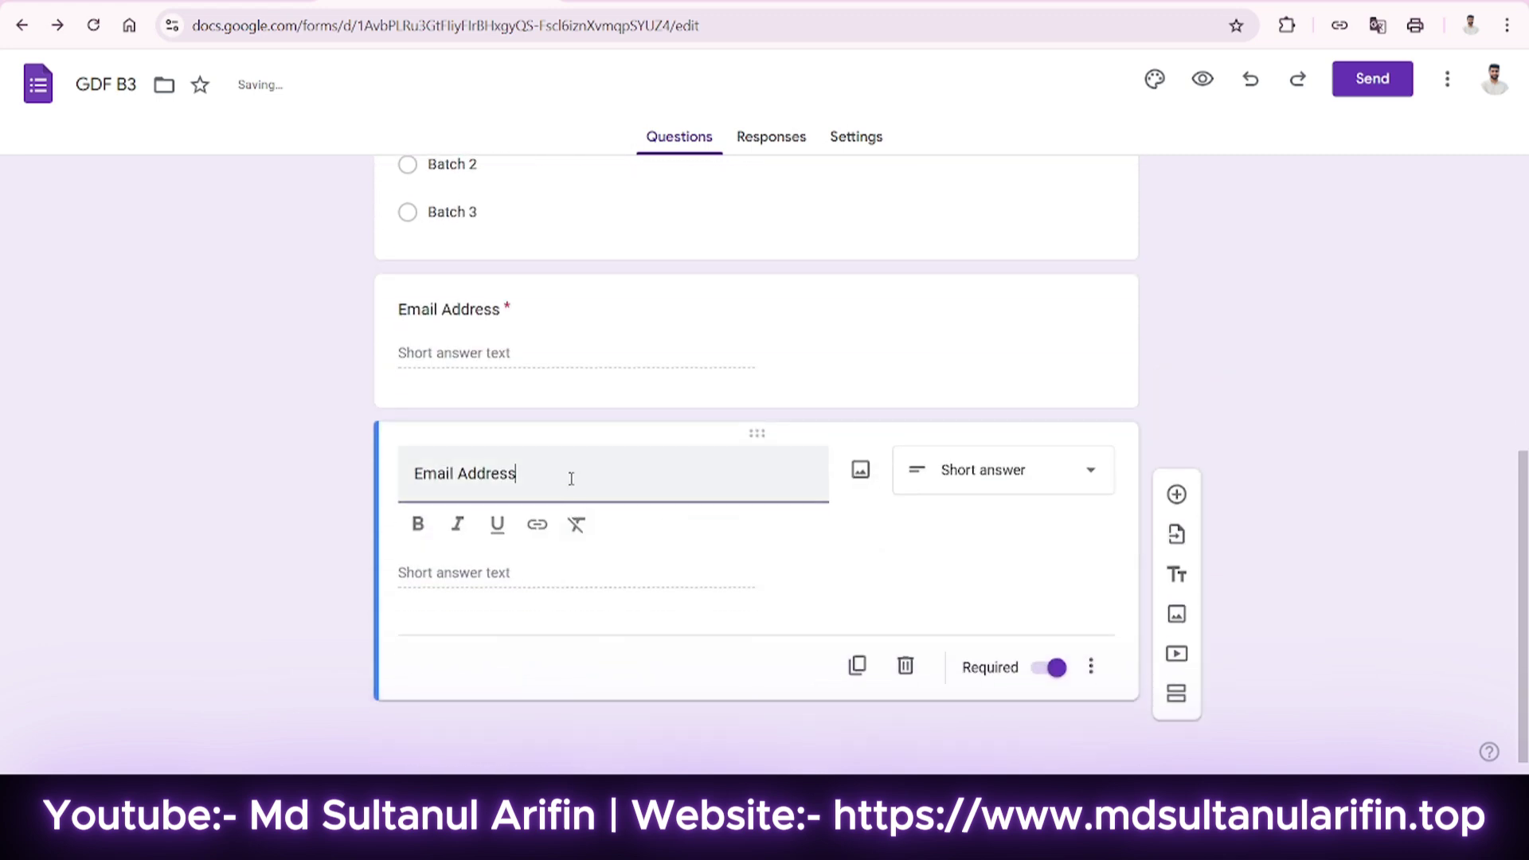
triple_click(571, 479)
text(Mobi)
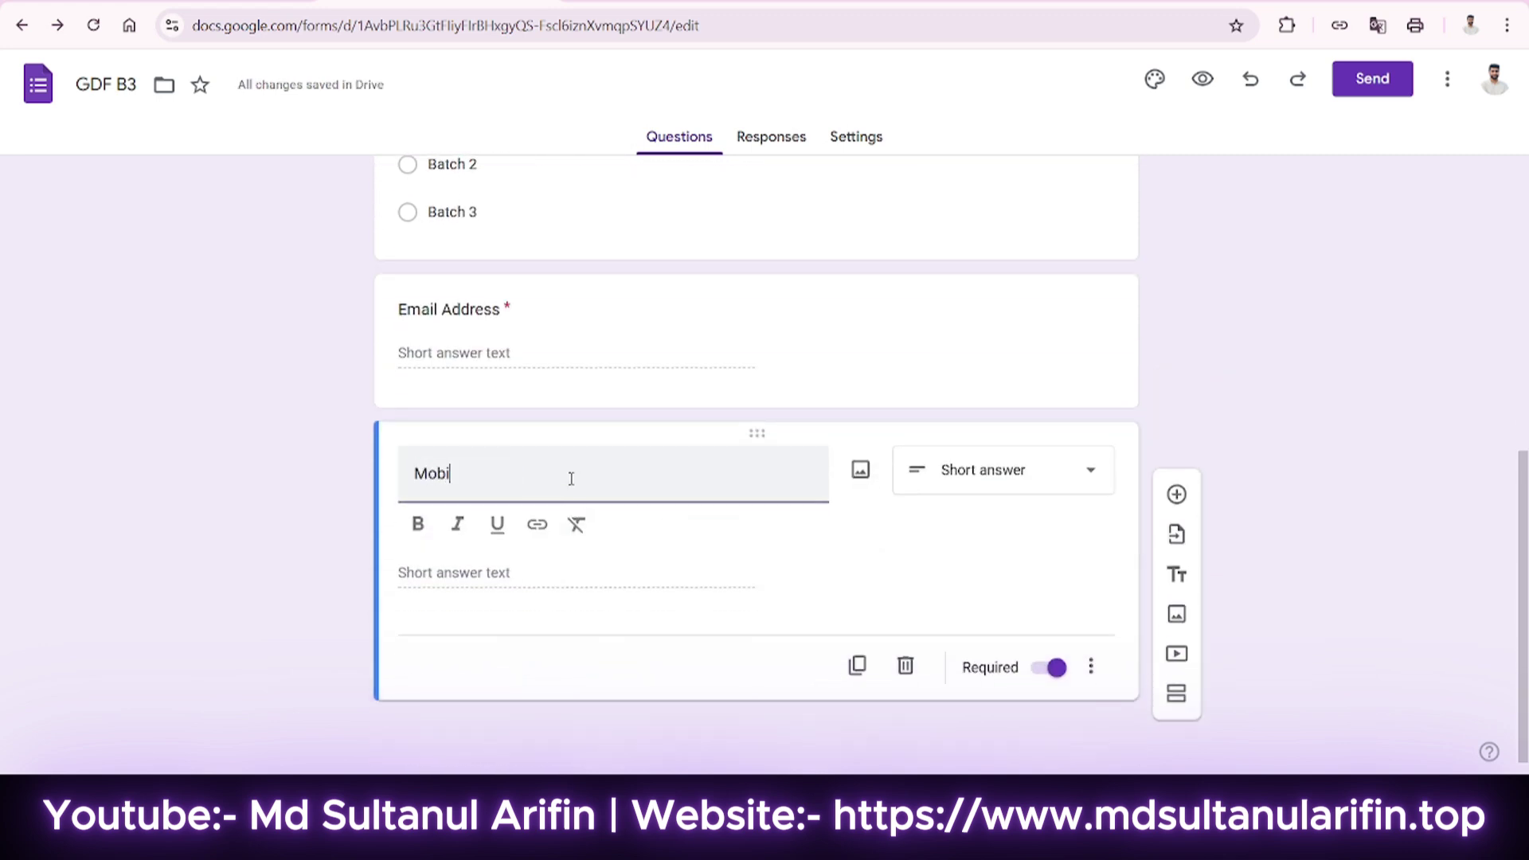
text(ber)
scroll(1102, 526, up, 4)
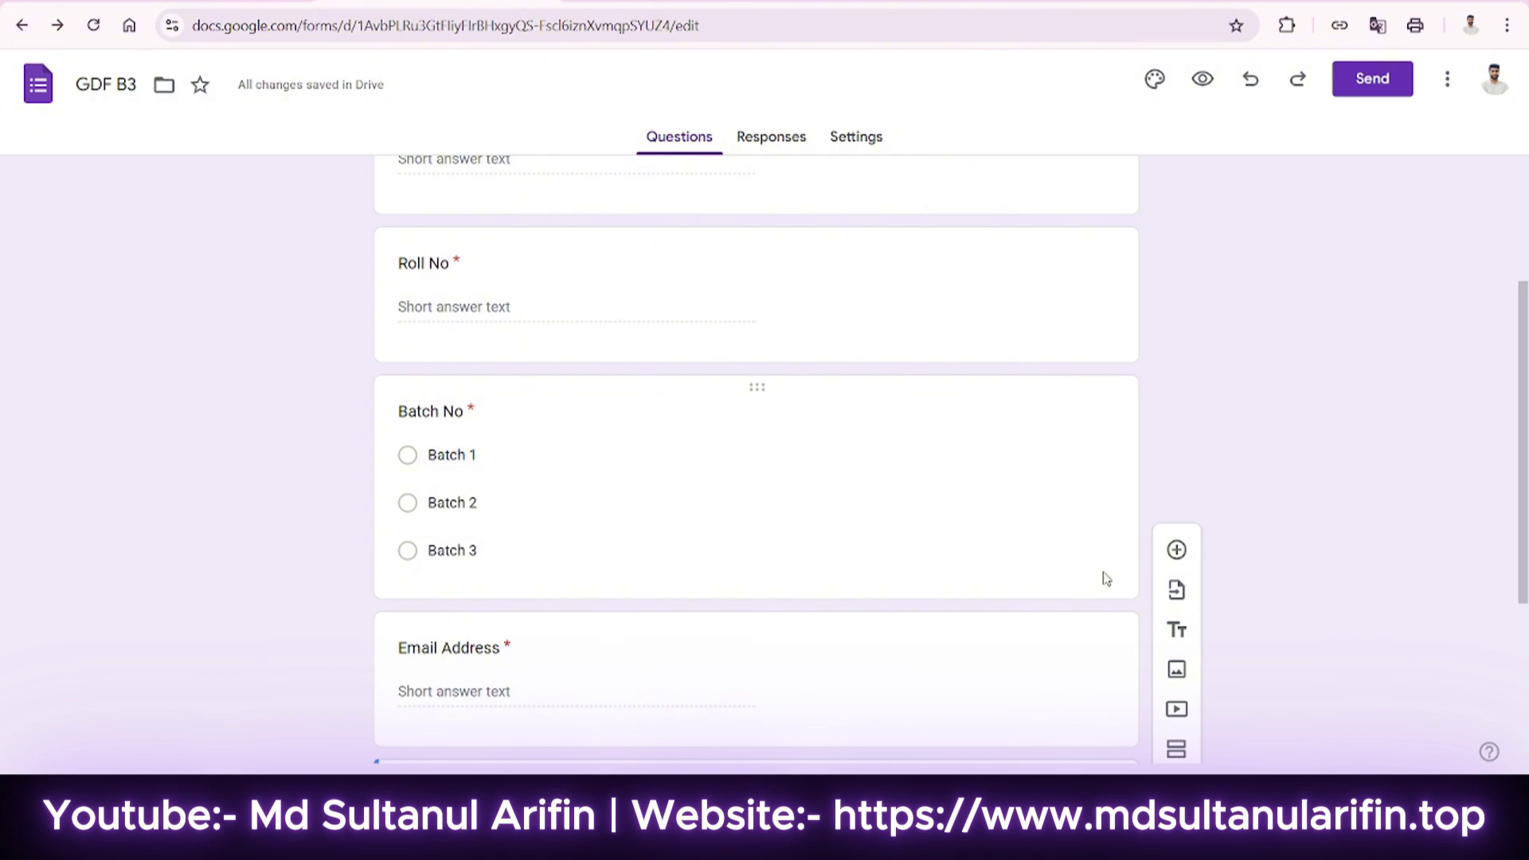
scroll(1089, 618, up, 3)
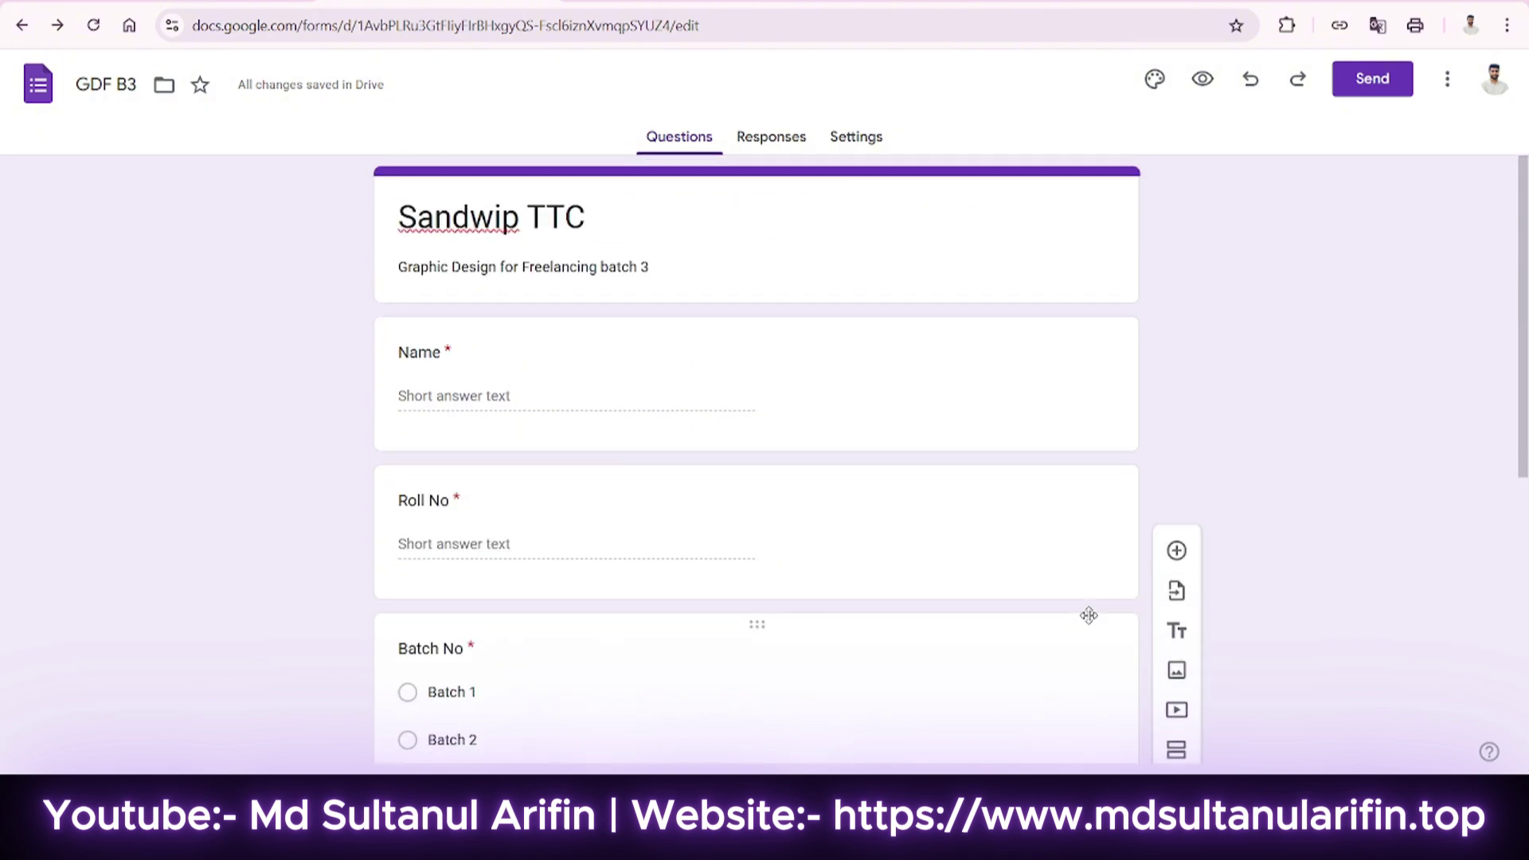
Switch on Make this a quiz in the form's Settings.
click(860, 148)
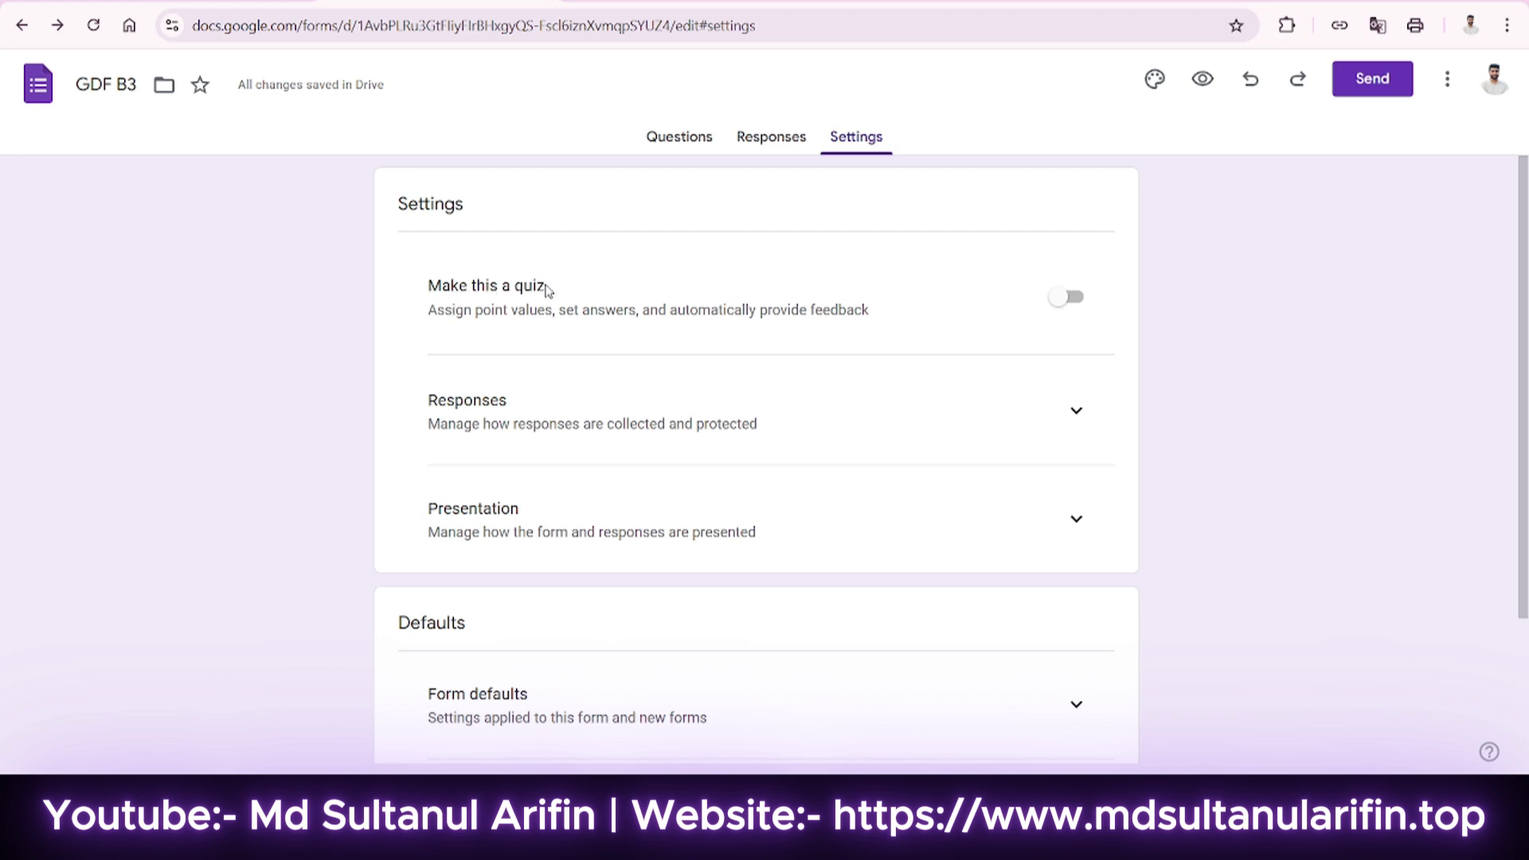
click(1057, 307)
click(661, 139)
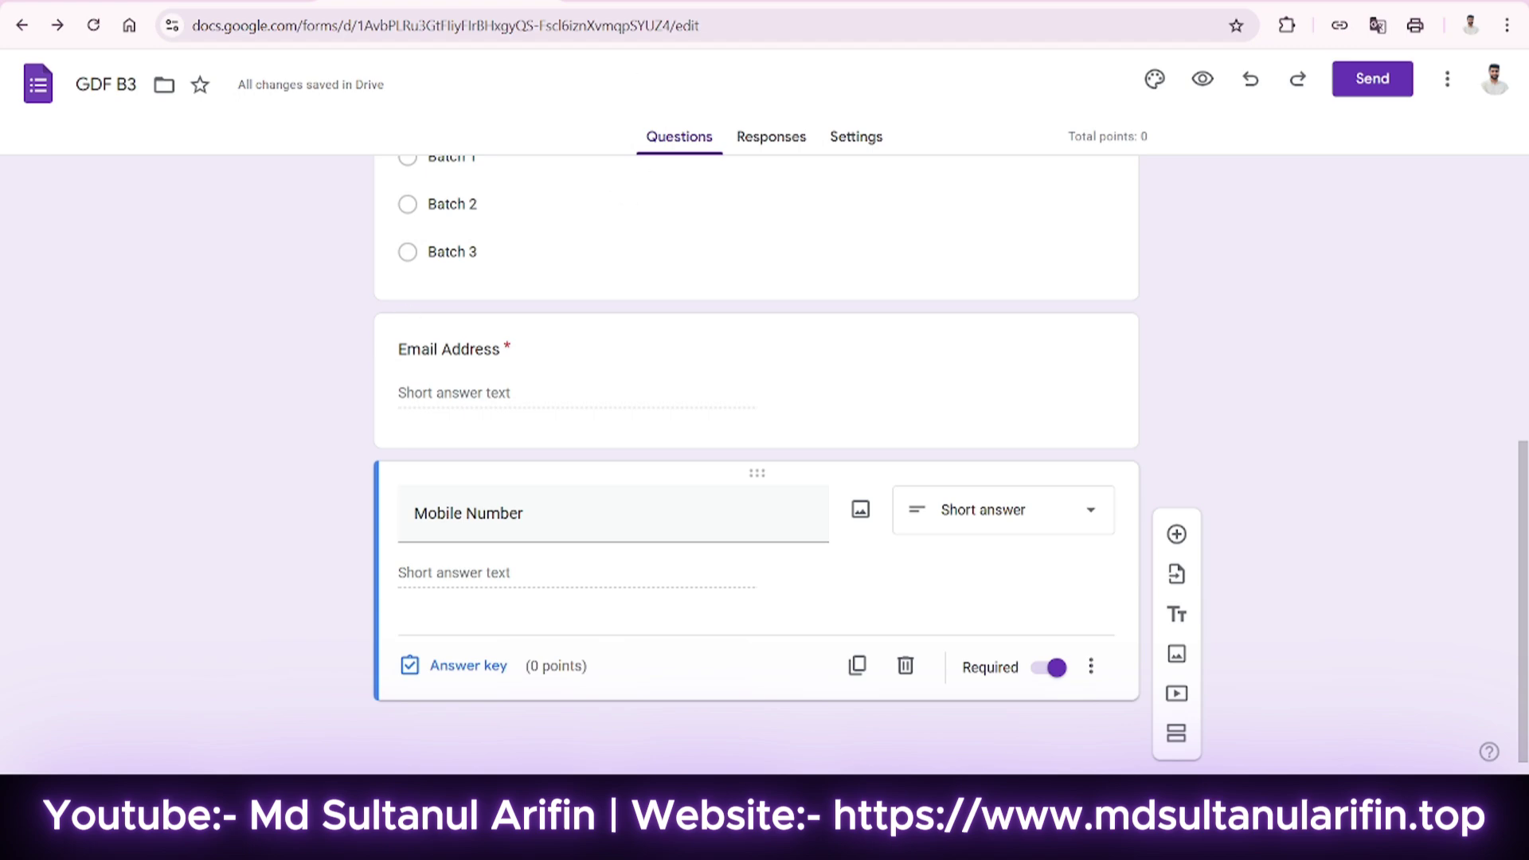
Return to Settings and scroll down to the Responses section.
key(ctrl+t)
key(ctrl+w)
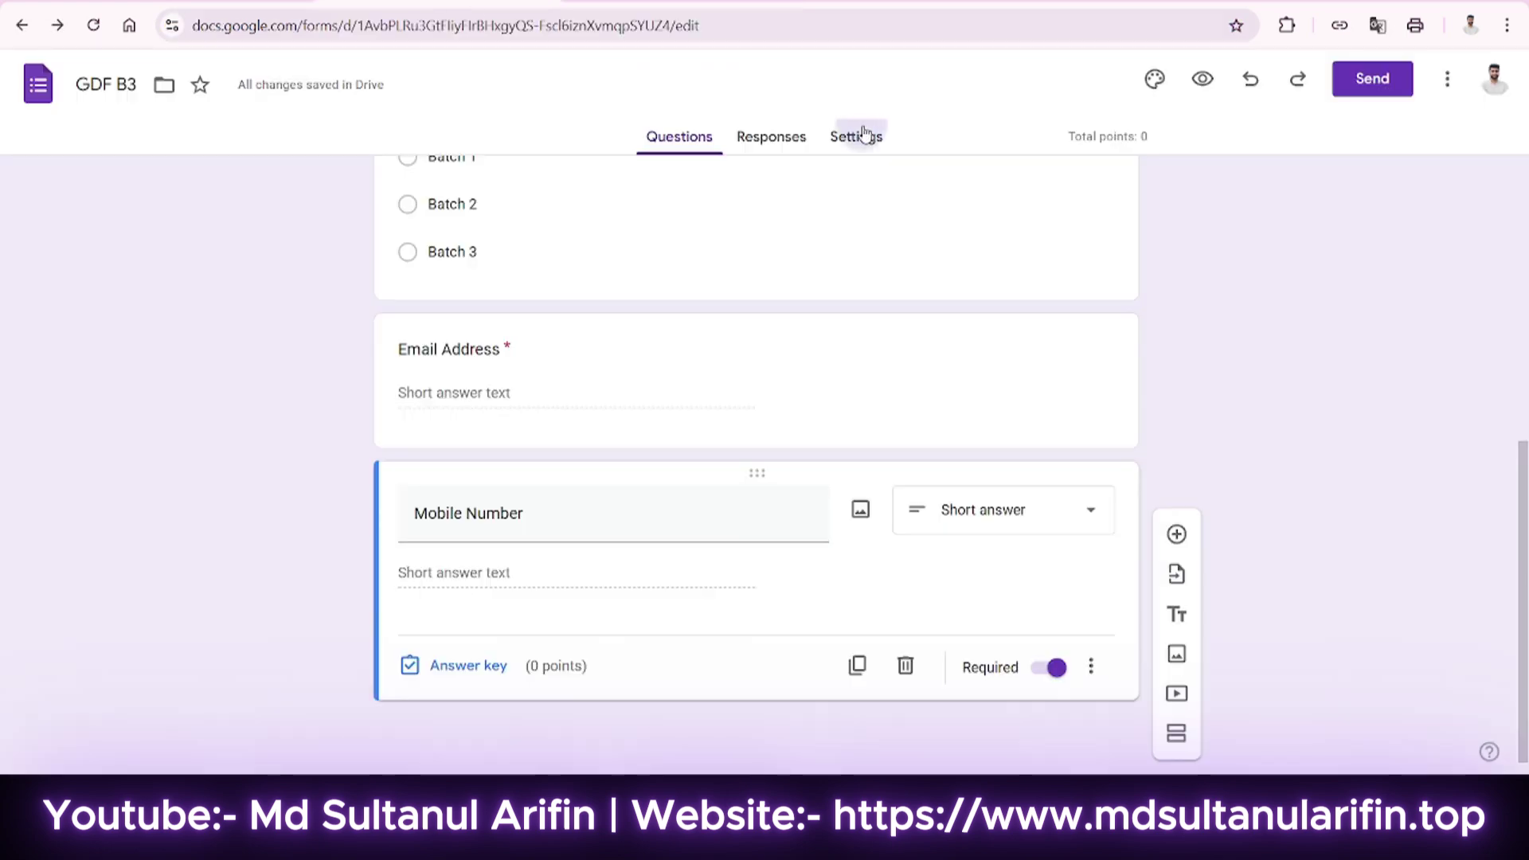
click(859, 136)
click(681, 147)
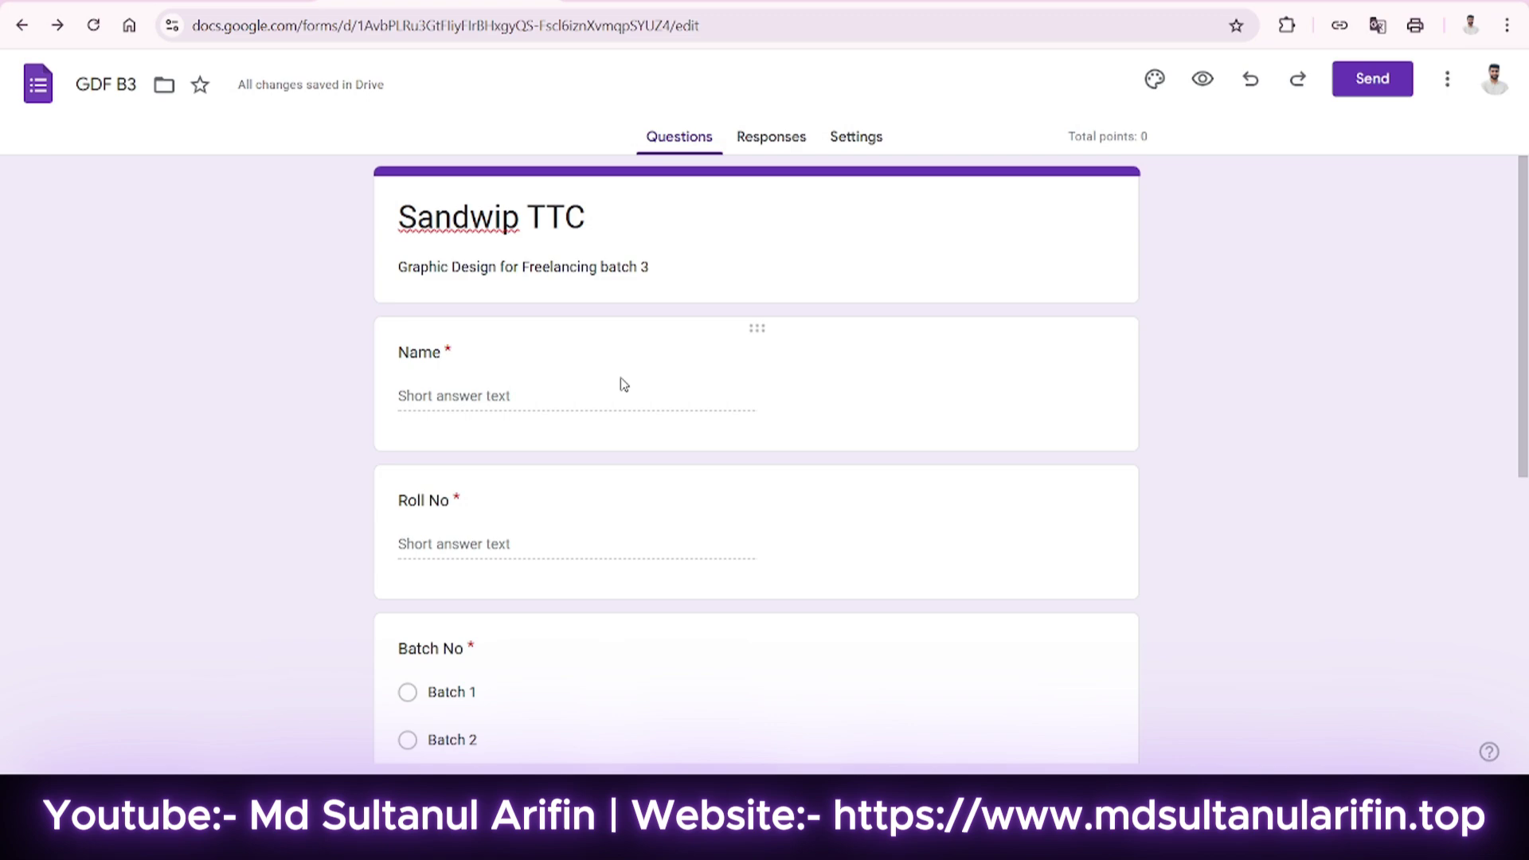
click(862, 150)
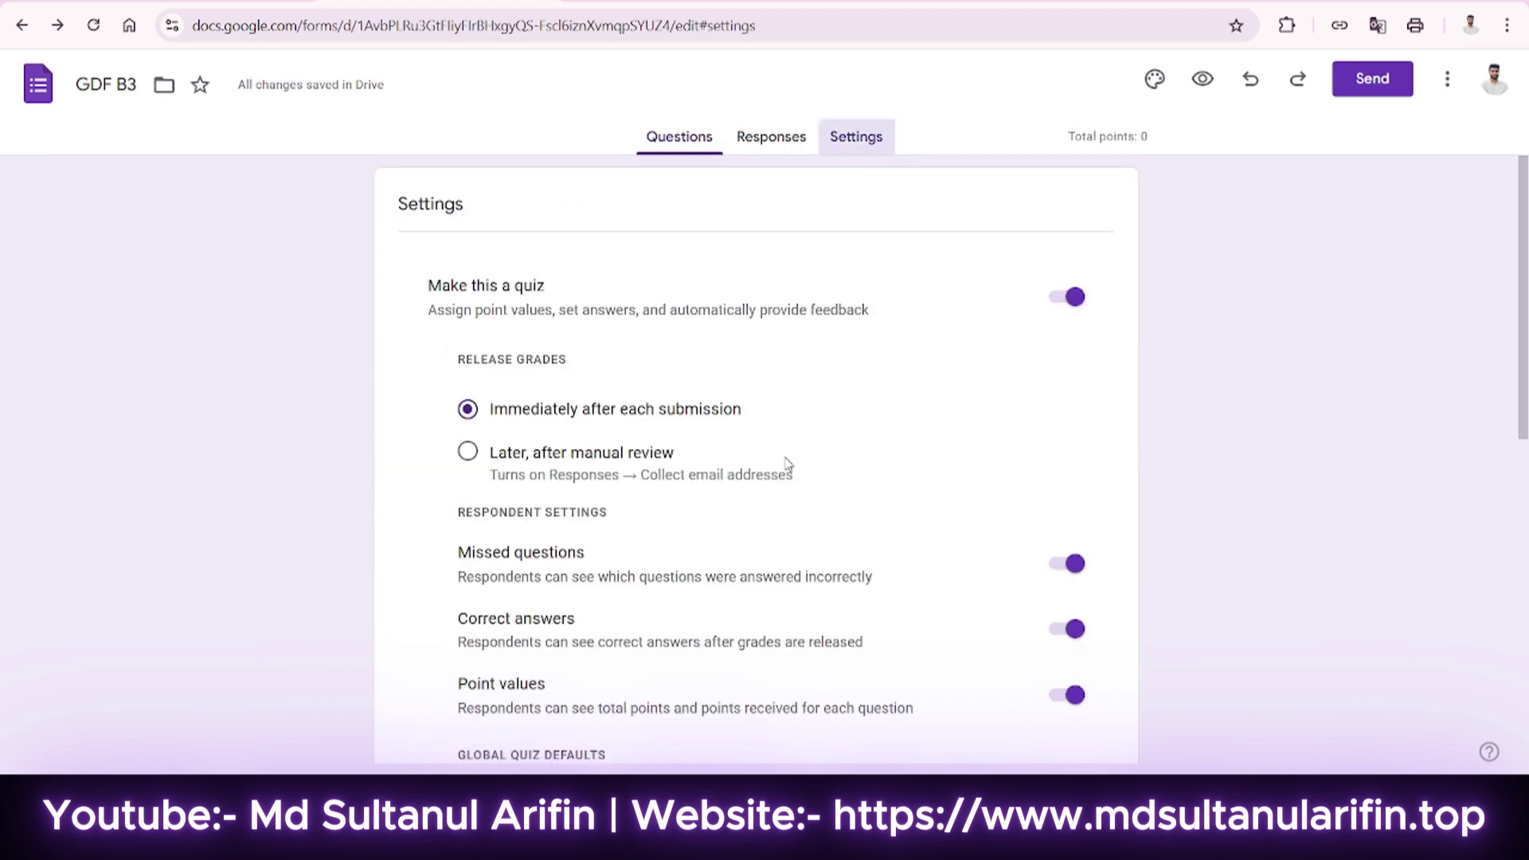
scroll(597, 502, down, 2)
scroll(486, 422, up, 3)
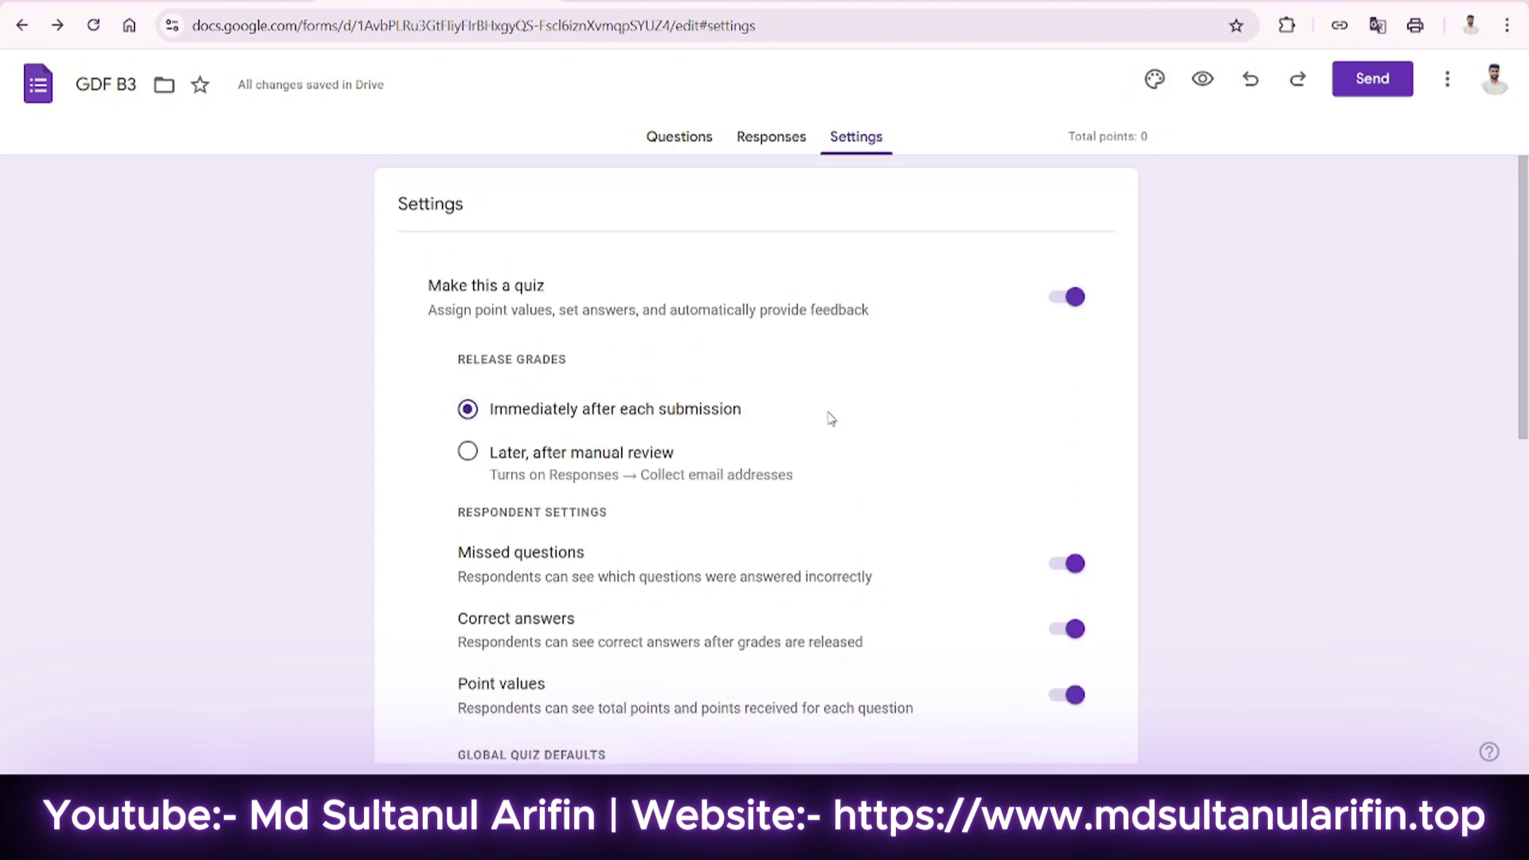
scroll(690, 386, down, 1)
scroll(716, 465, down, 1)
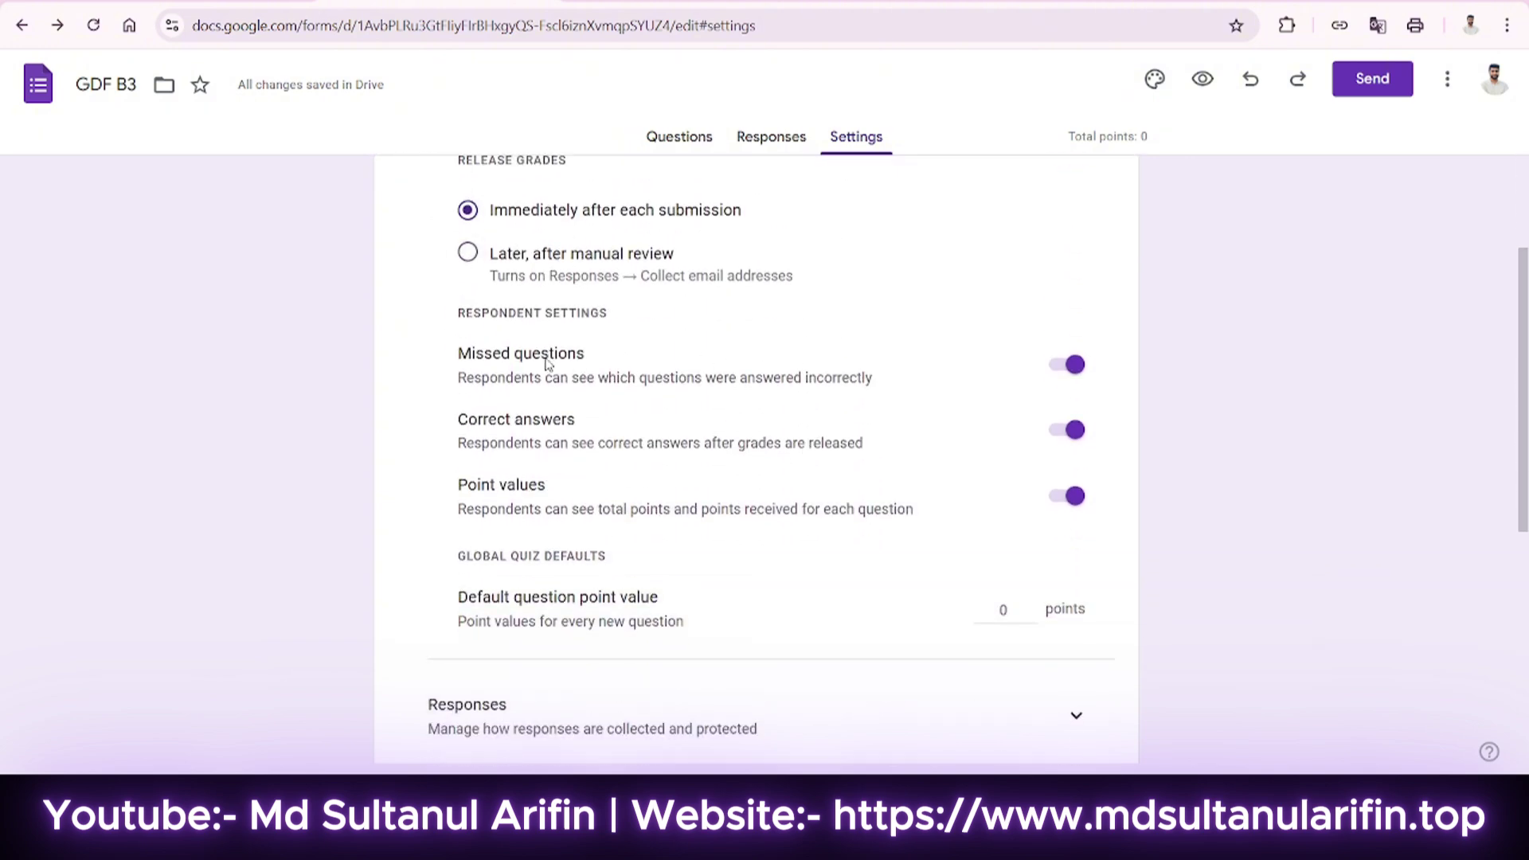
scroll(665, 374, down, 1)
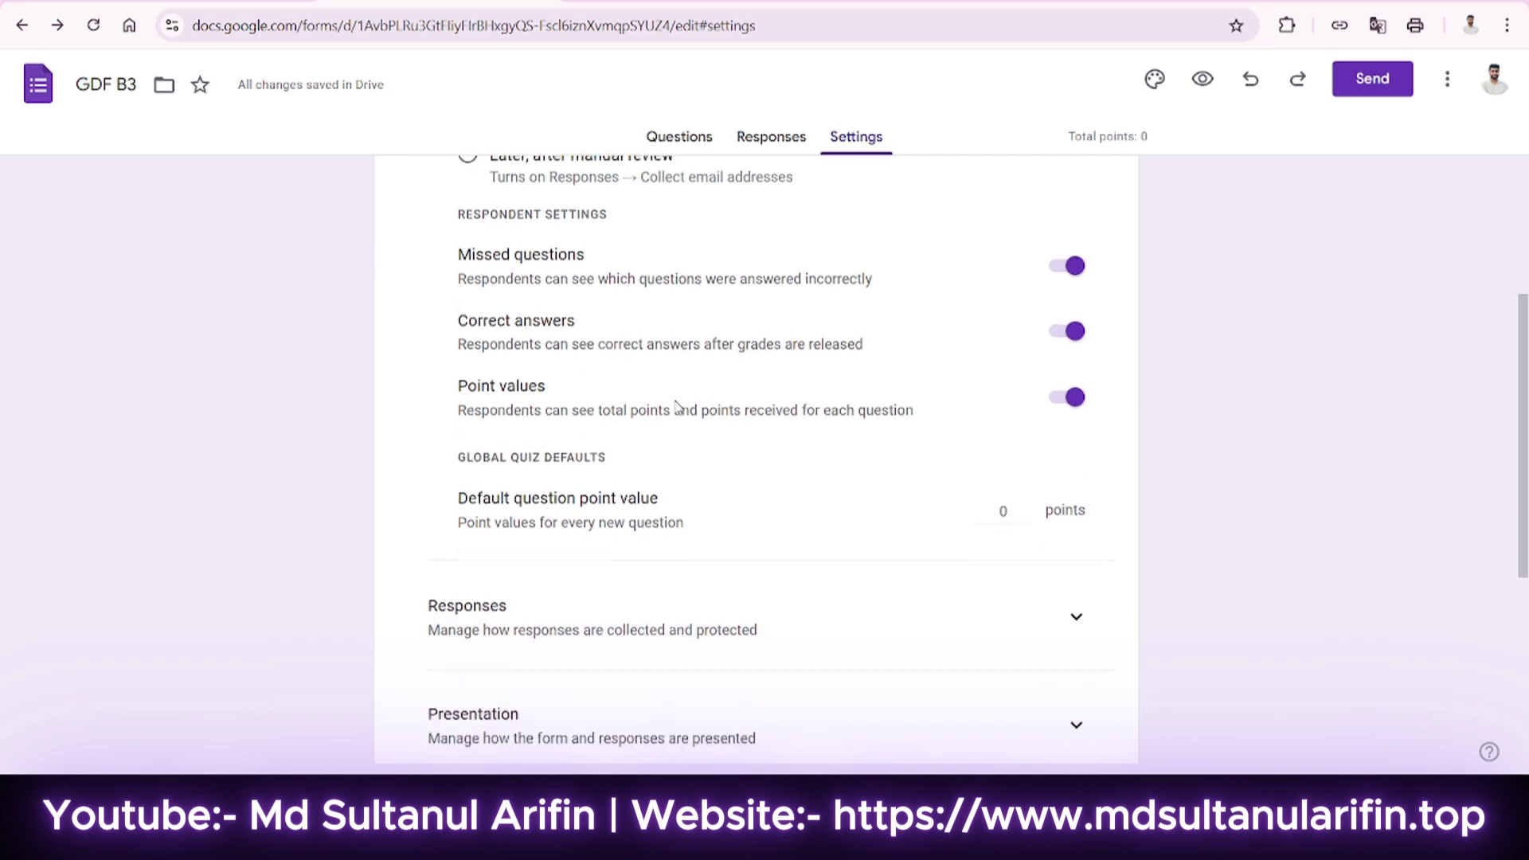
scroll(690, 441, down, 2)
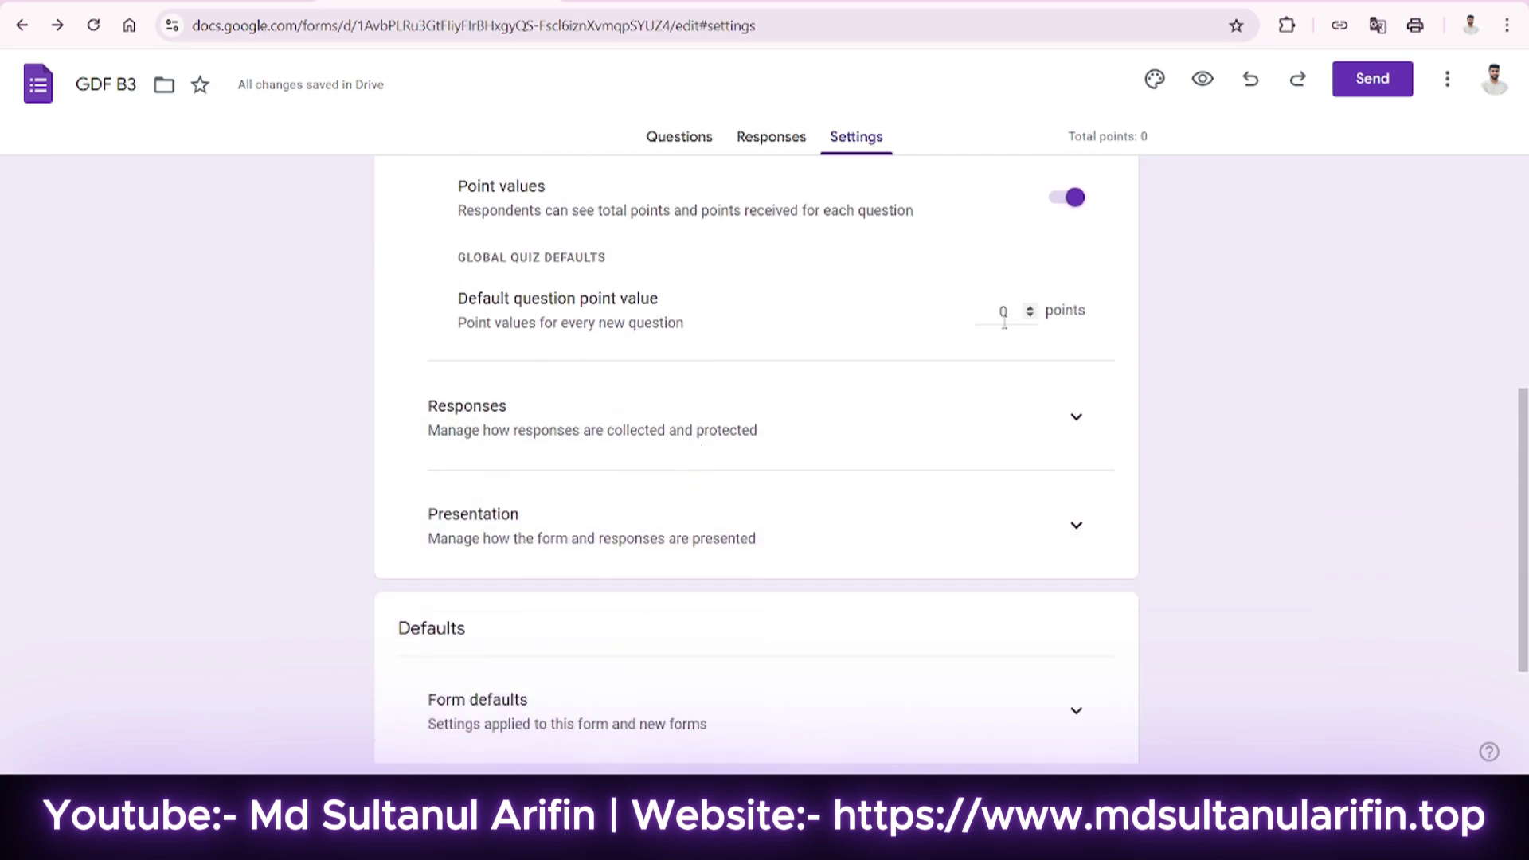
scroll(740, 437, down, 1)
Under Responses, set Collect email addresses to Verified.
click(1077, 323)
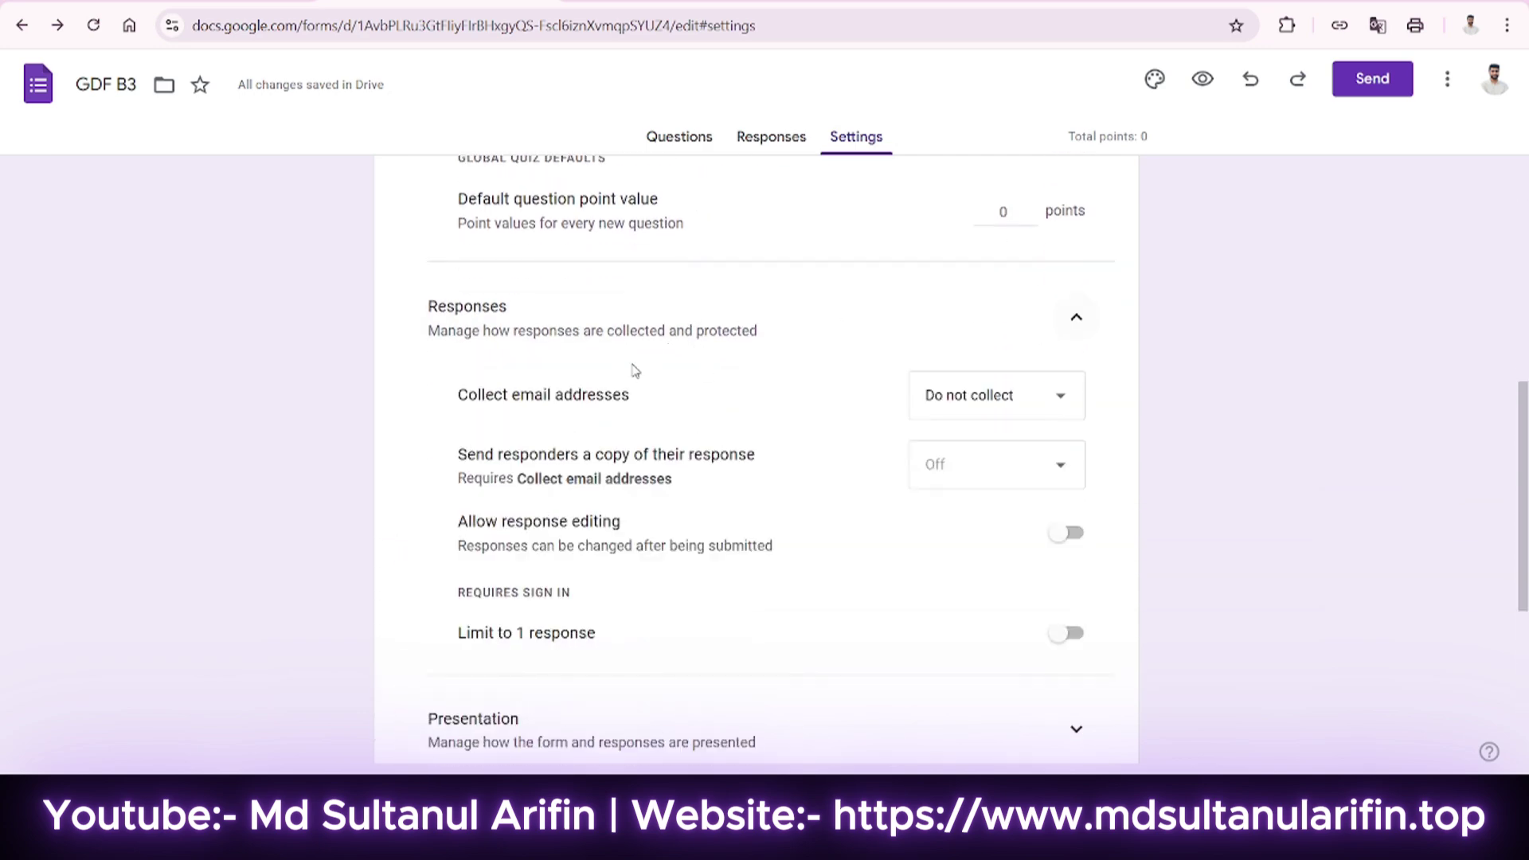
click(984, 380)
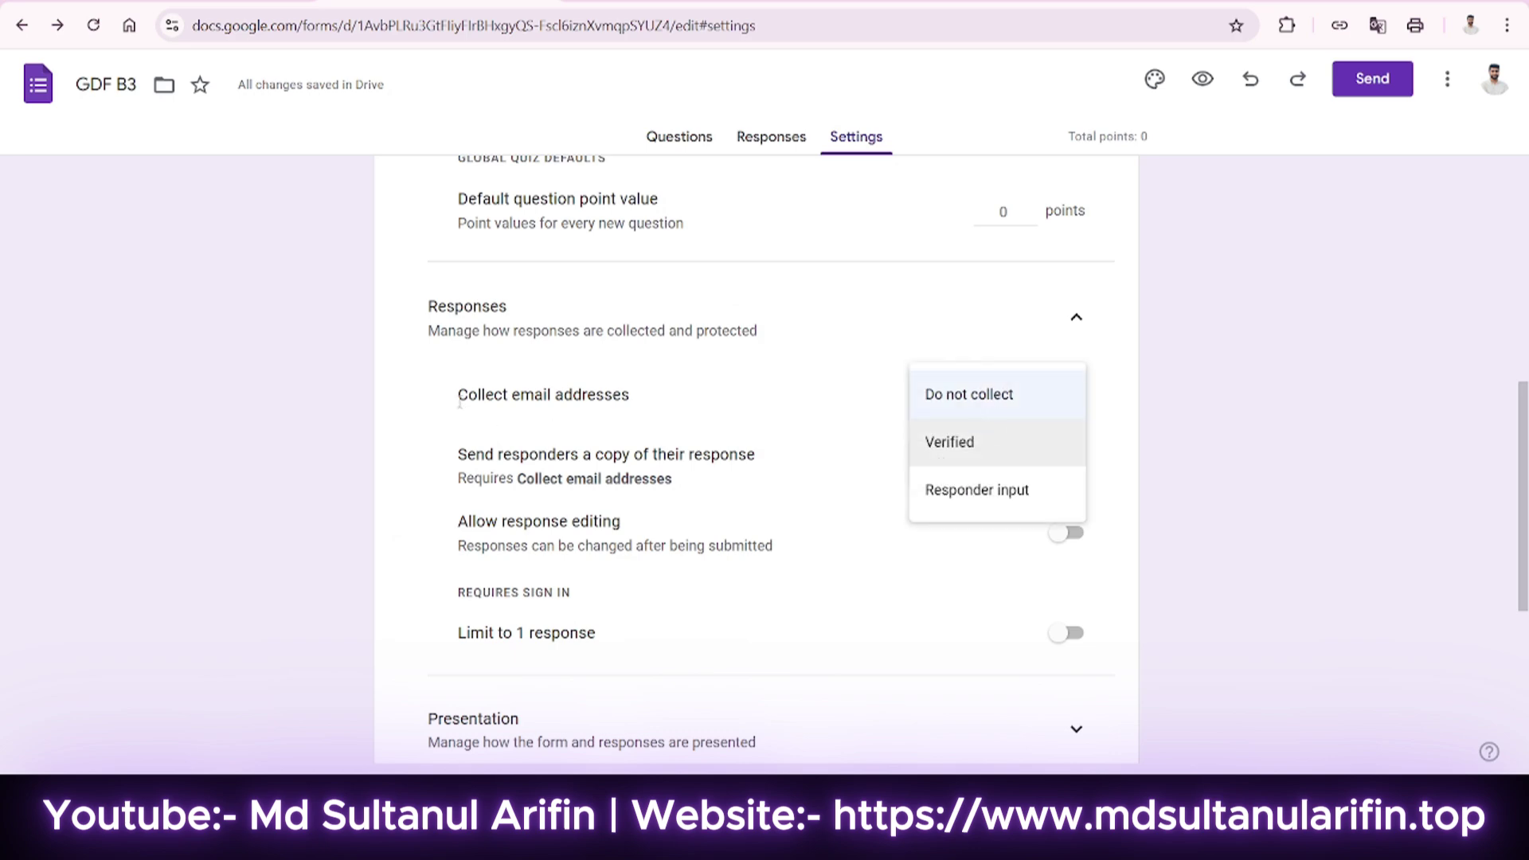
click(601, 390)
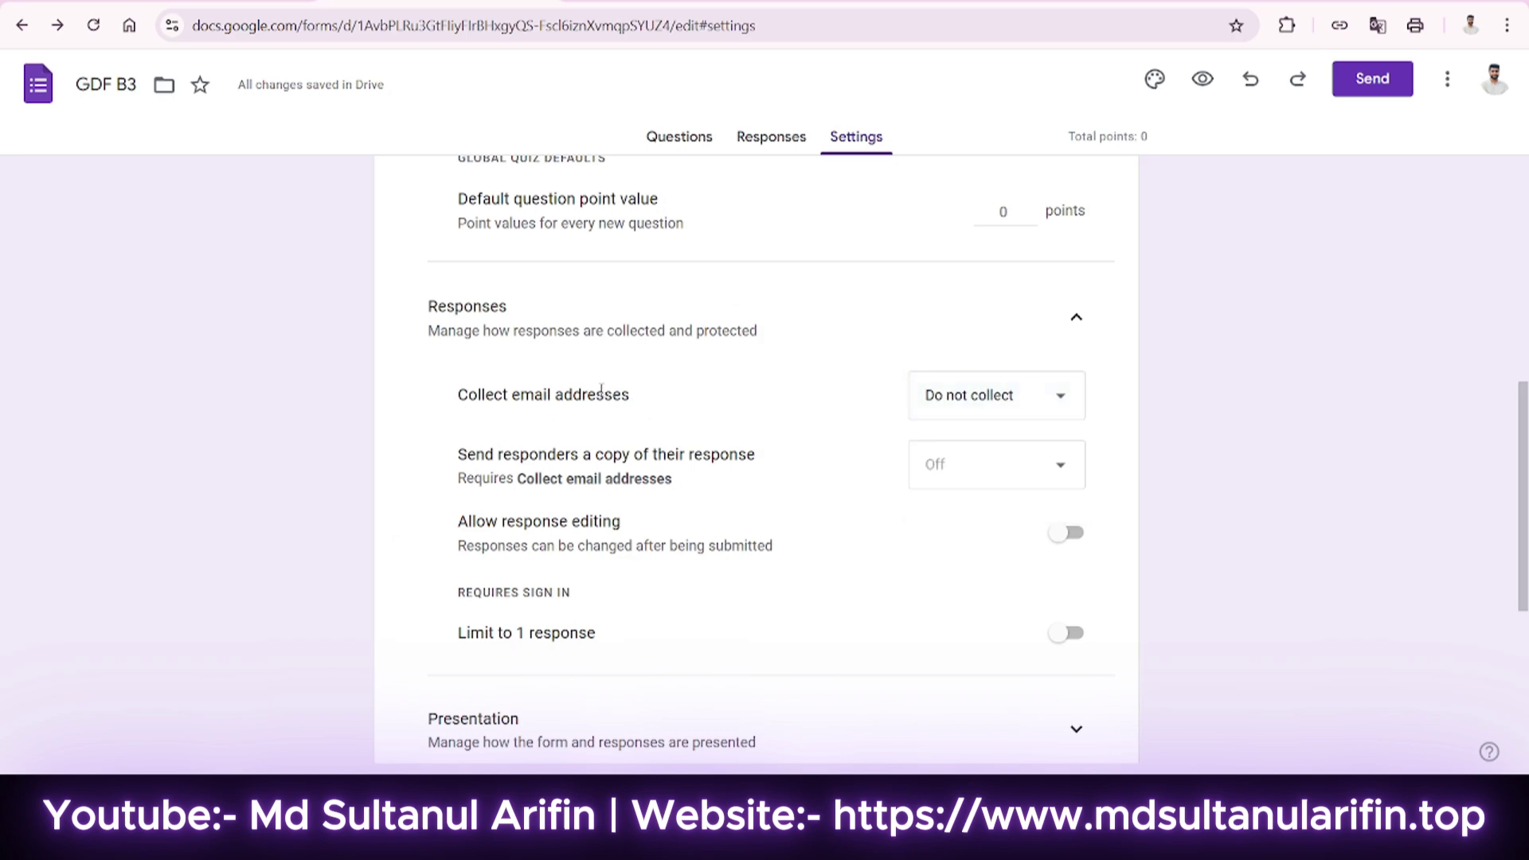
click(999, 405)
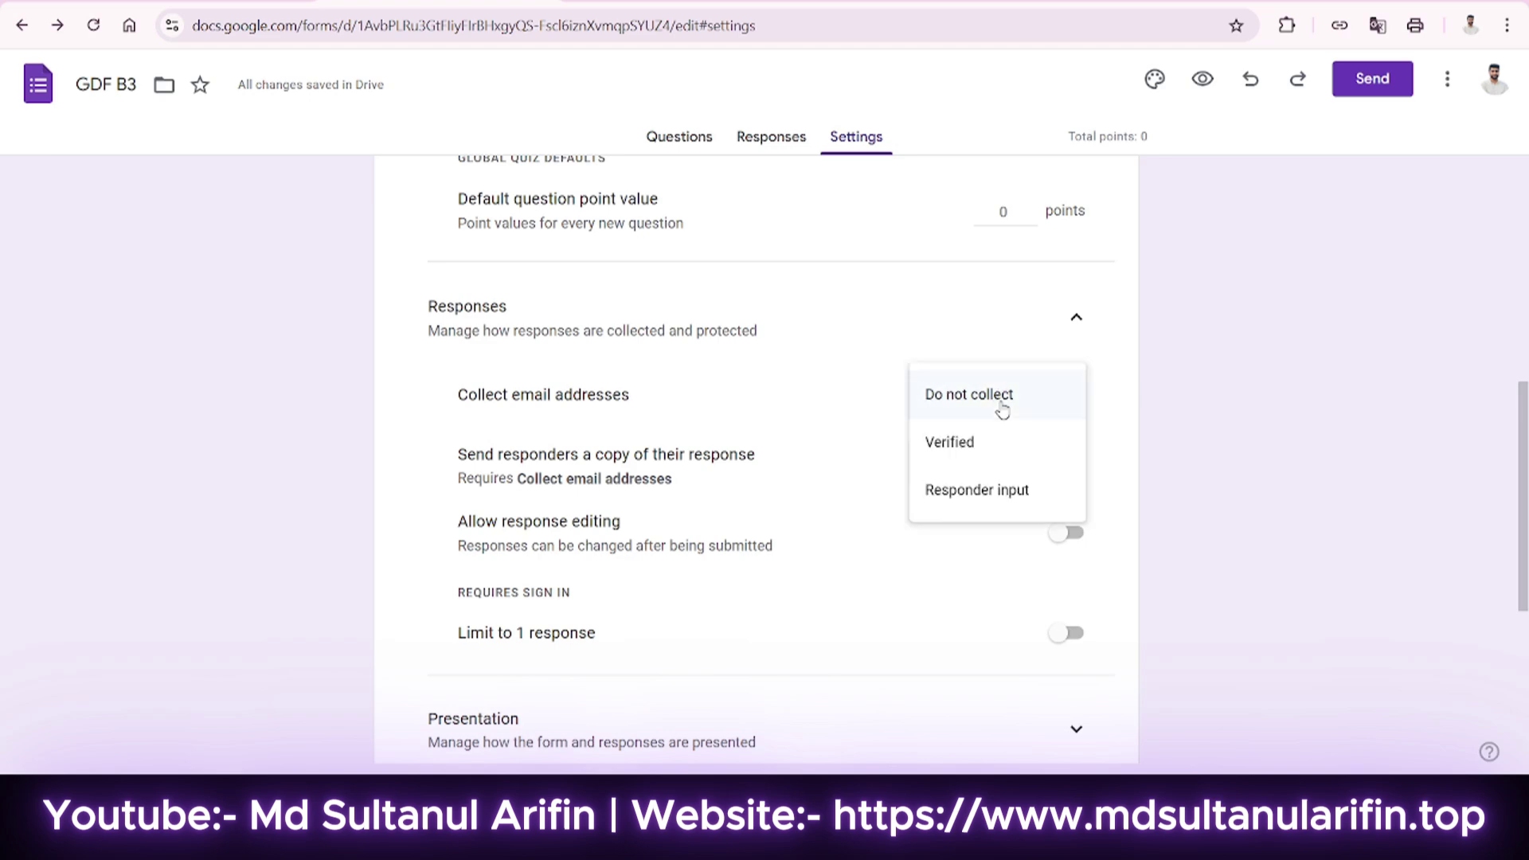
click(1001, 404)
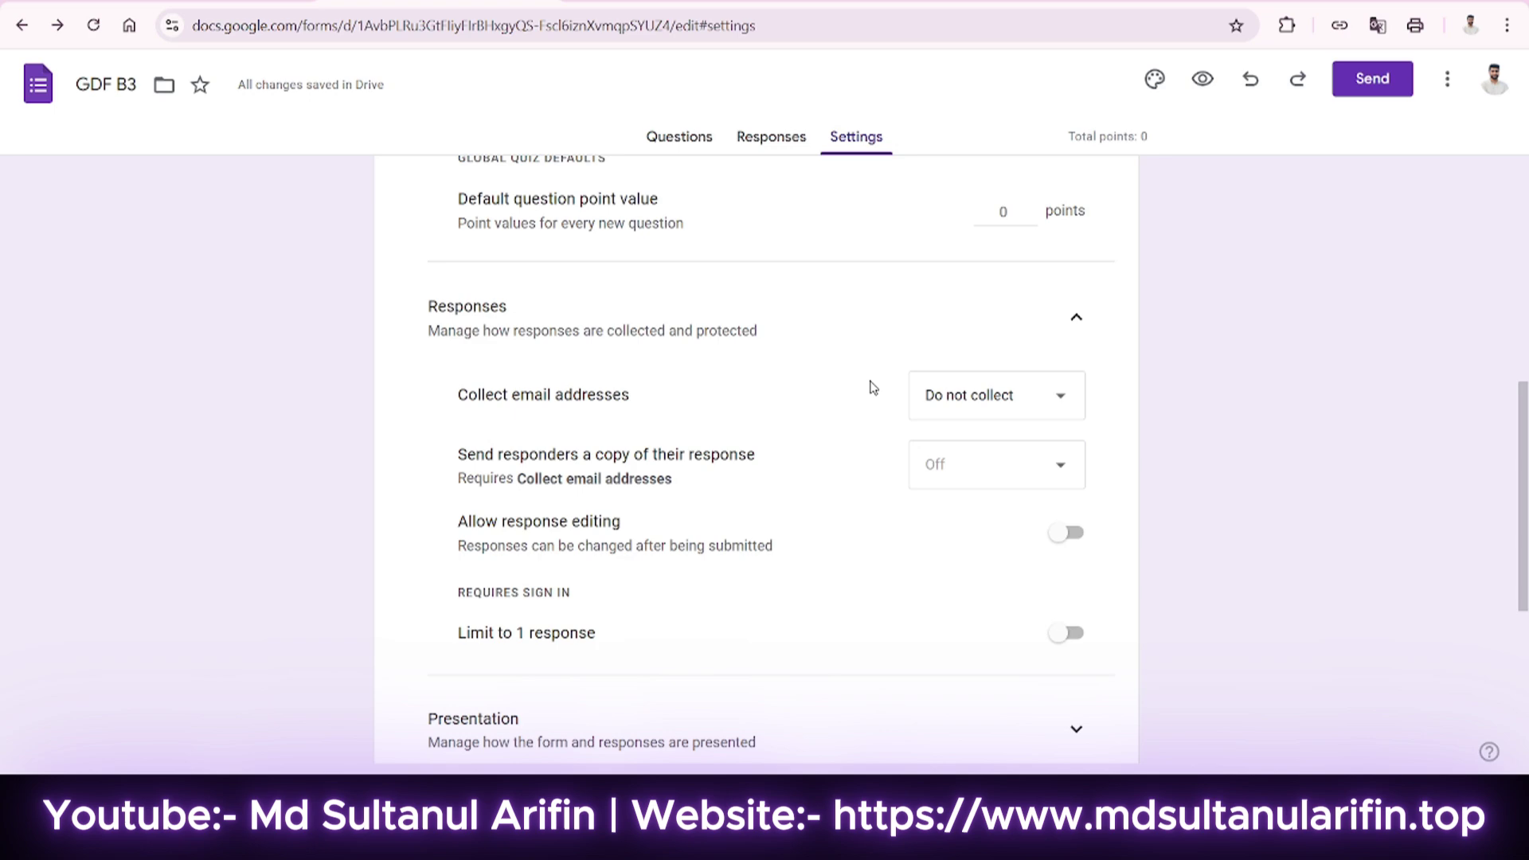
click(985, 395)
click(964, 451)
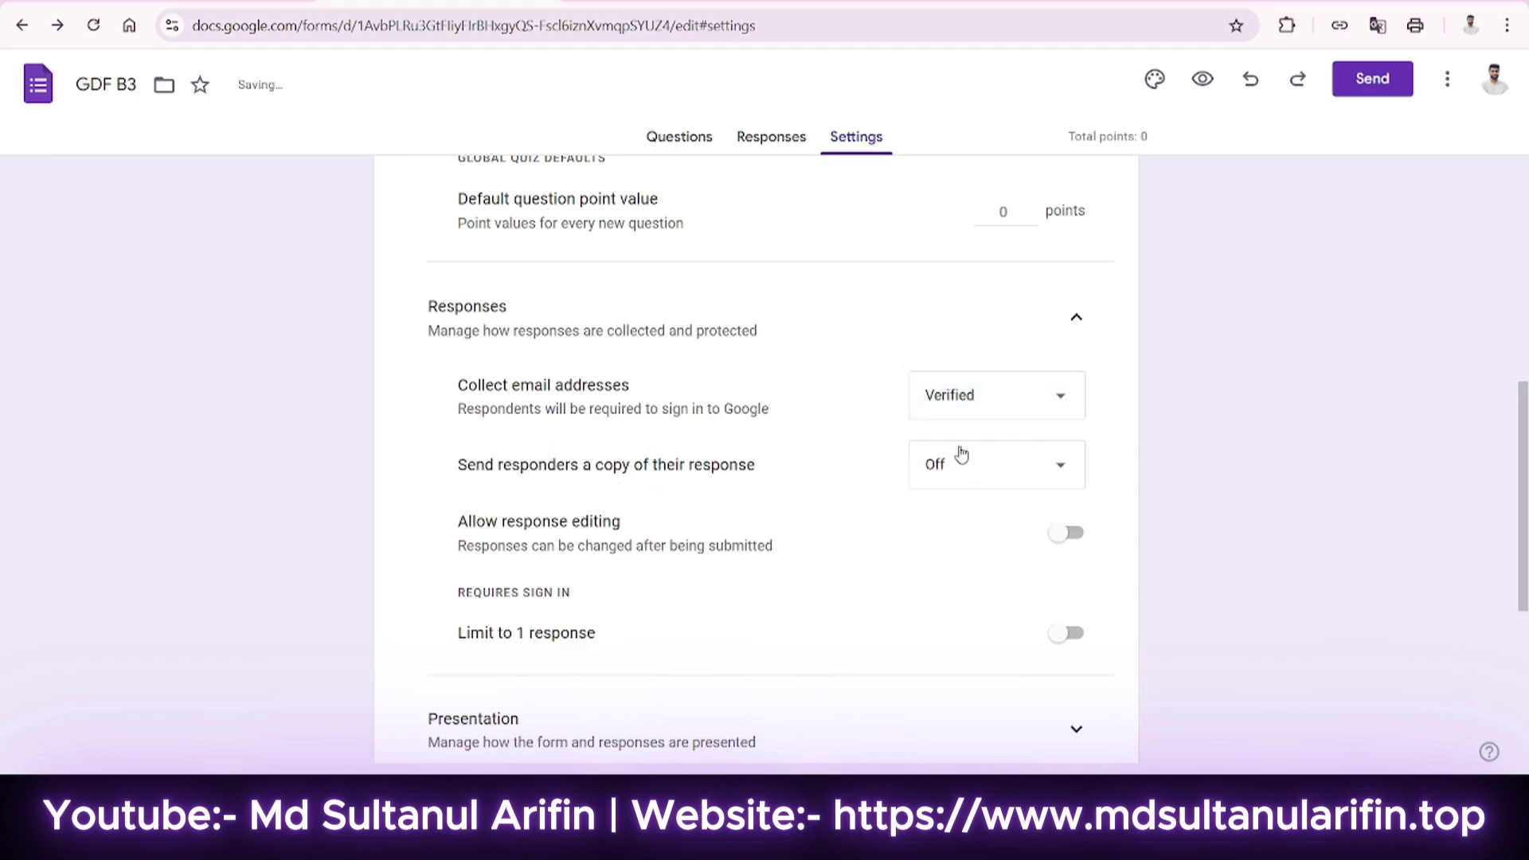
scroll(873, 415, down, 1)
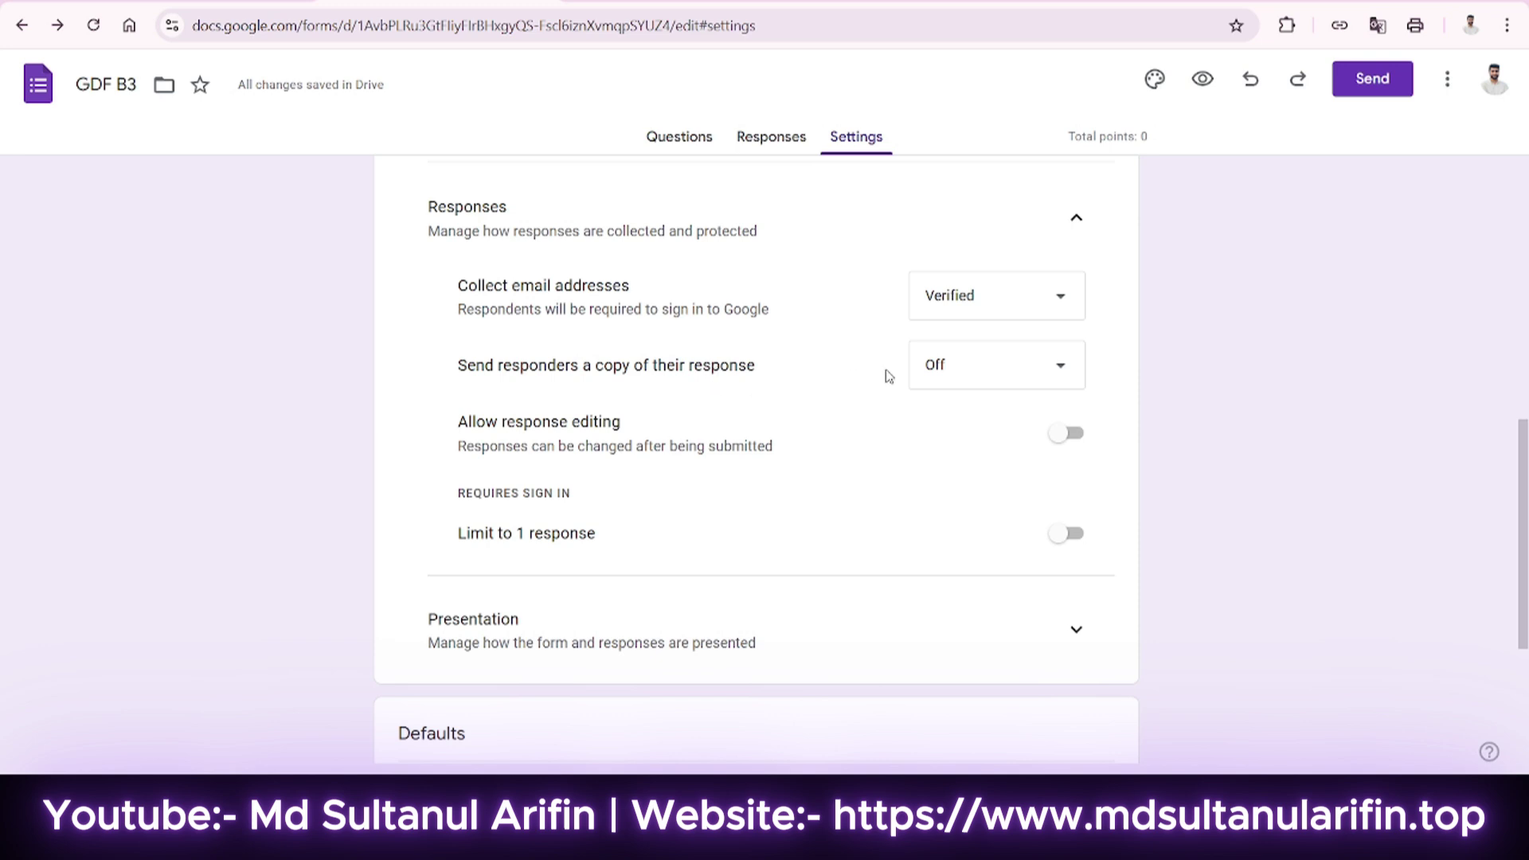
Set Send responders a copy of their response to Always.
click(986, 380)
click(942, 471)
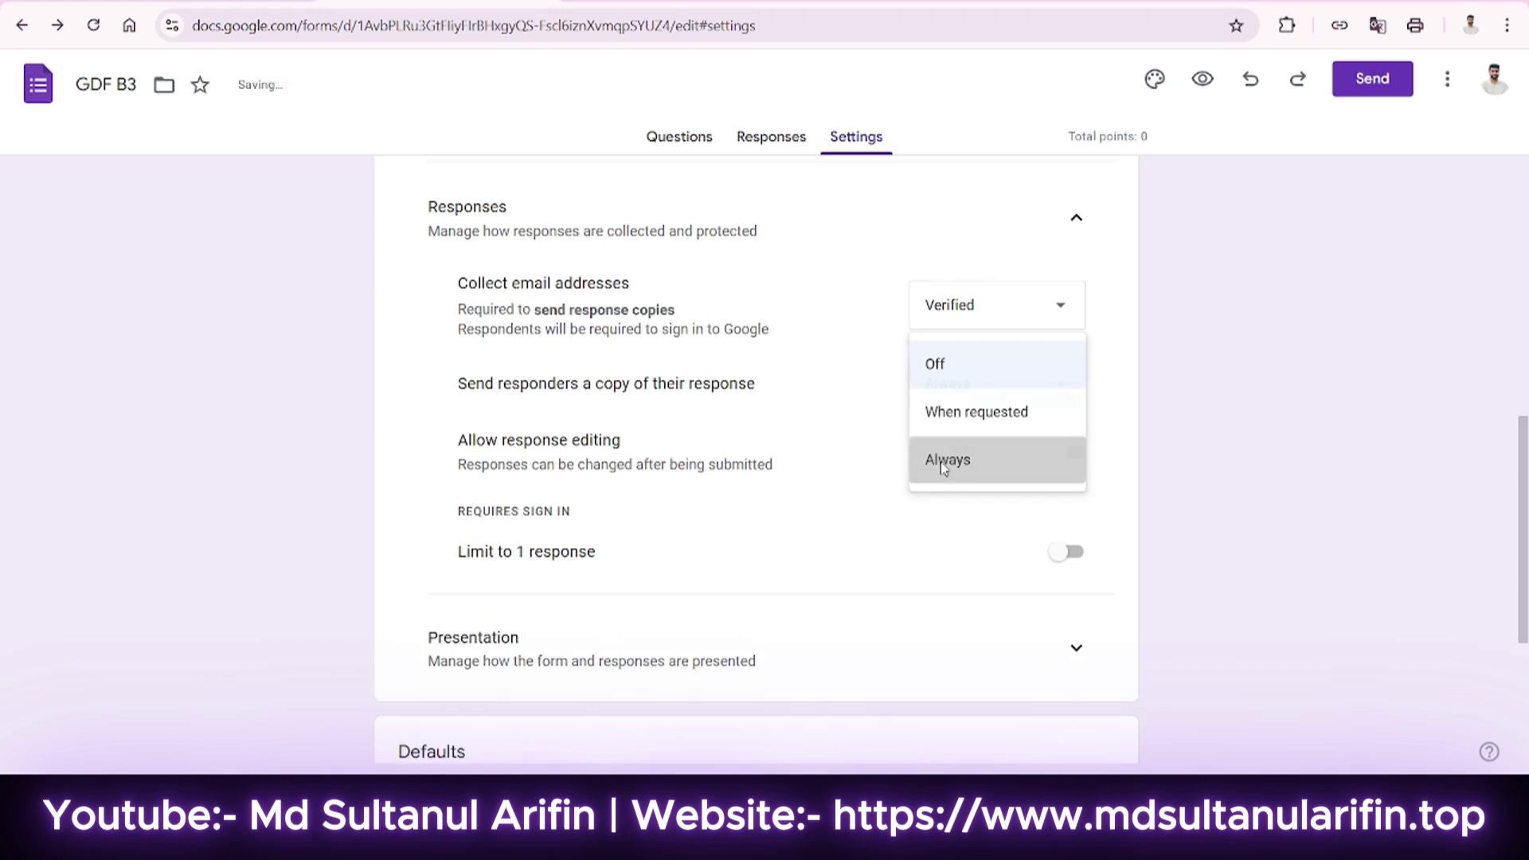
scroll(443, 376, down, 1)
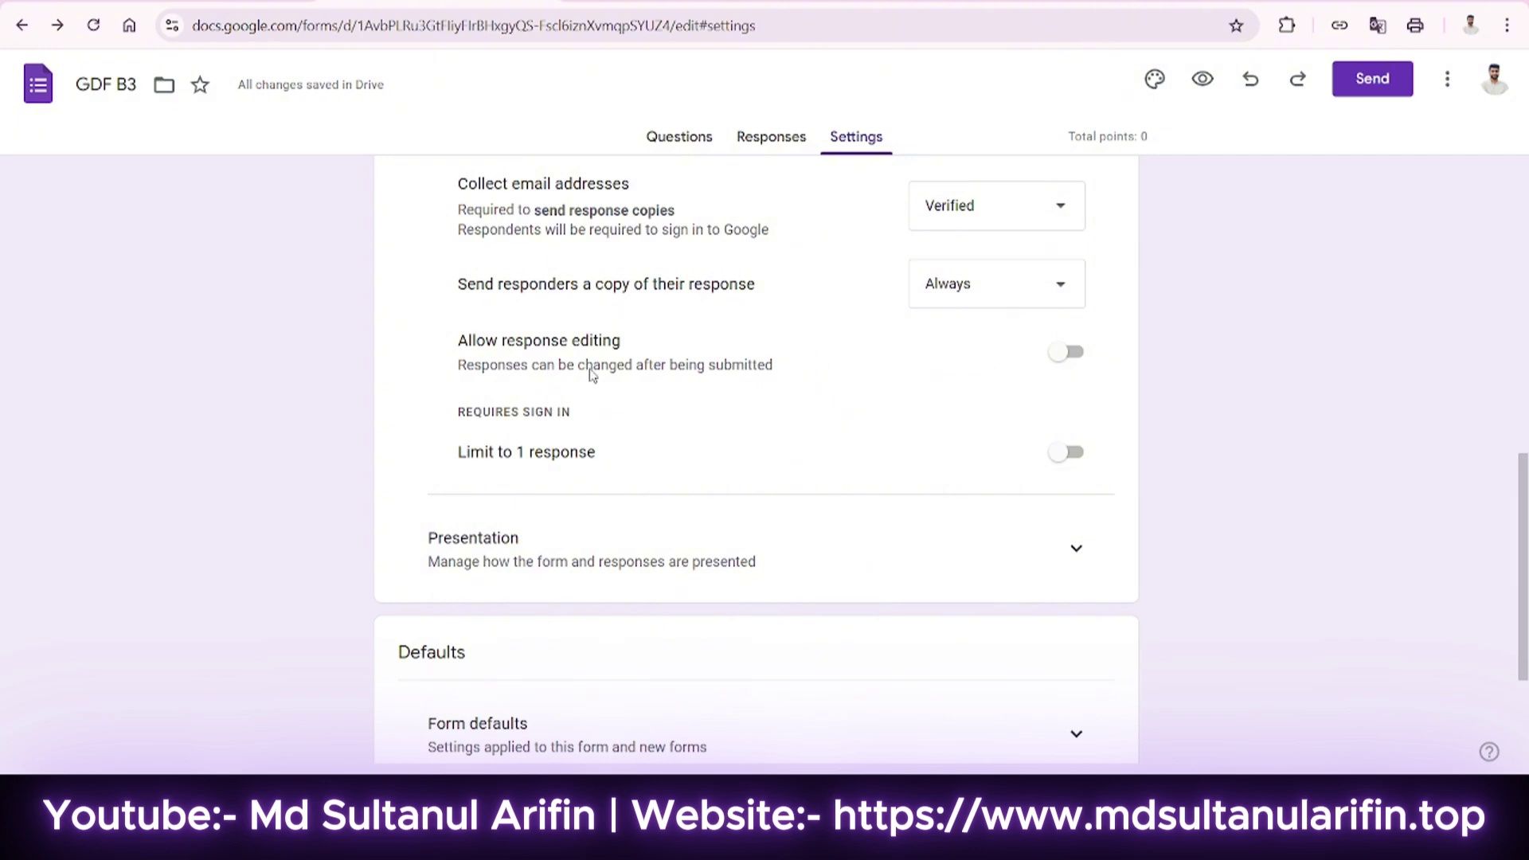
scroll(596, 374, down, 1)
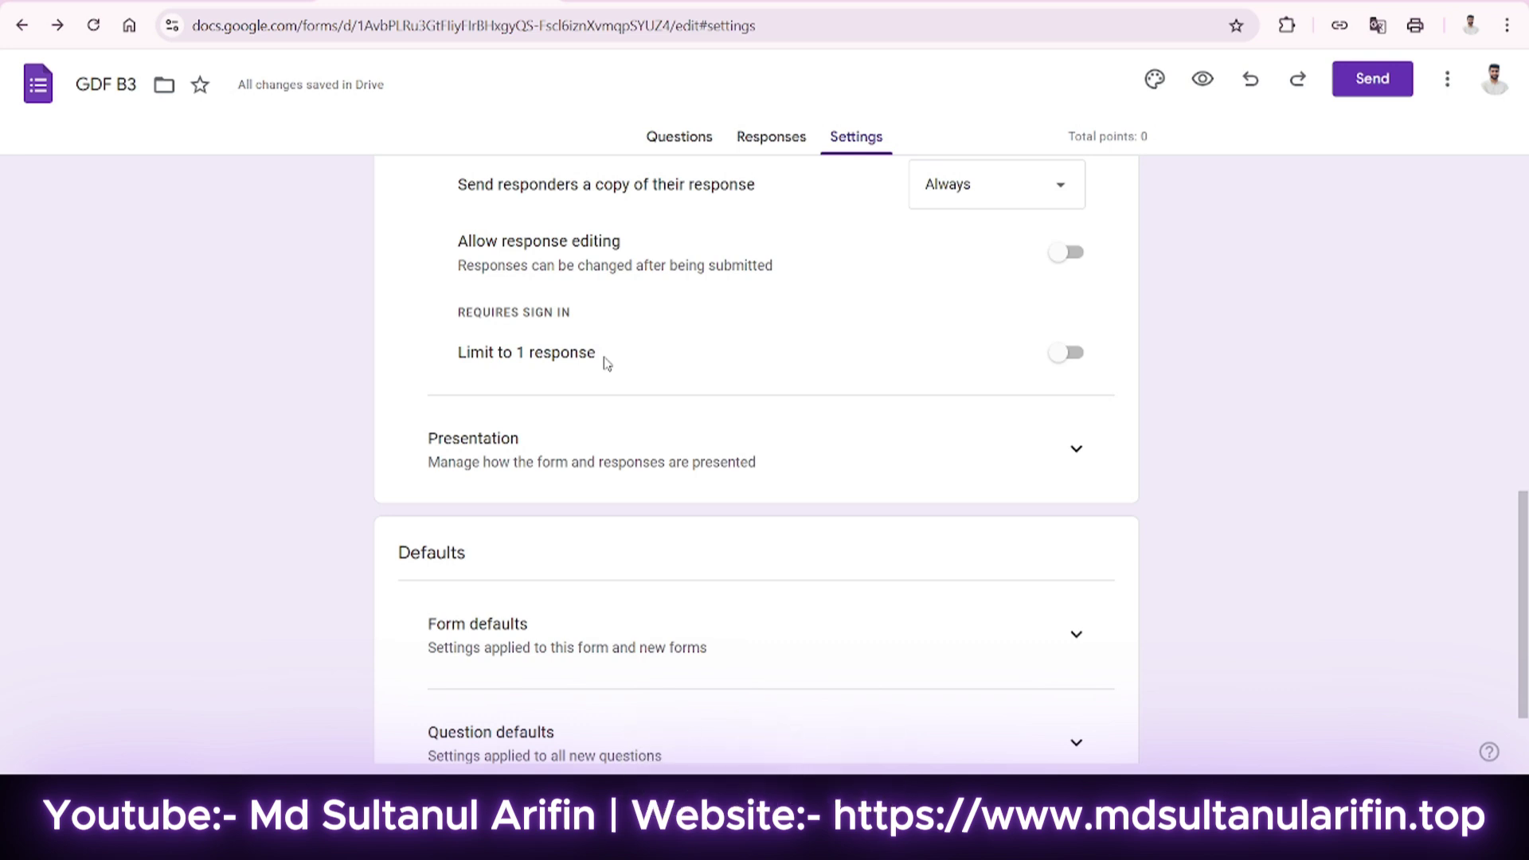
Turn on Limit to 1 response and, under Presentation, Show progress bar.
click(1067, 352)
scroll(579, 323, down, 2)
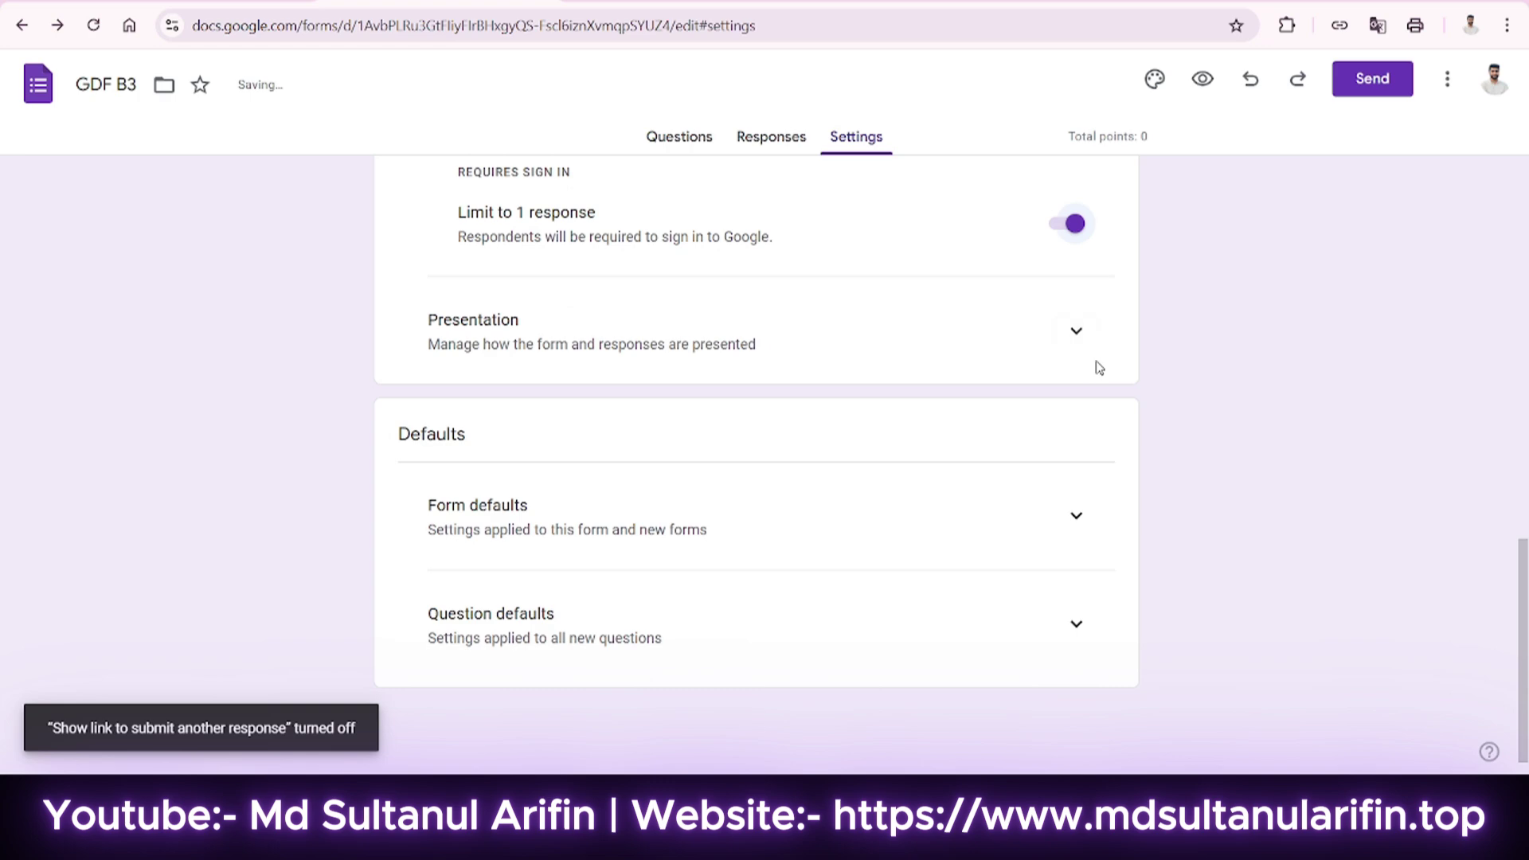
click(1086, 345)
scroll(926, 437, down, 2)
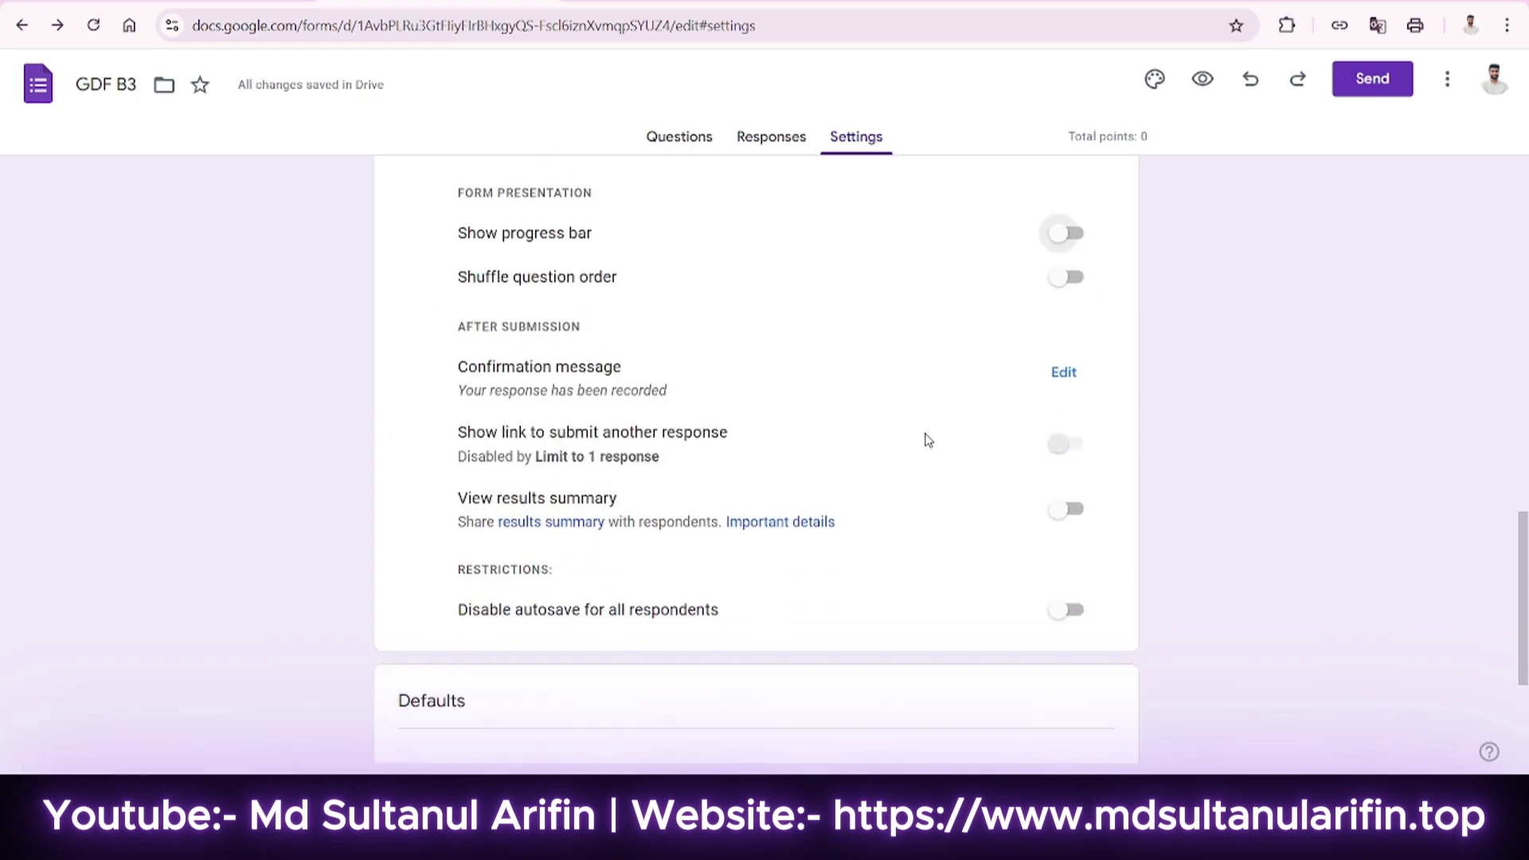
scroll(926, 437, up, 1)
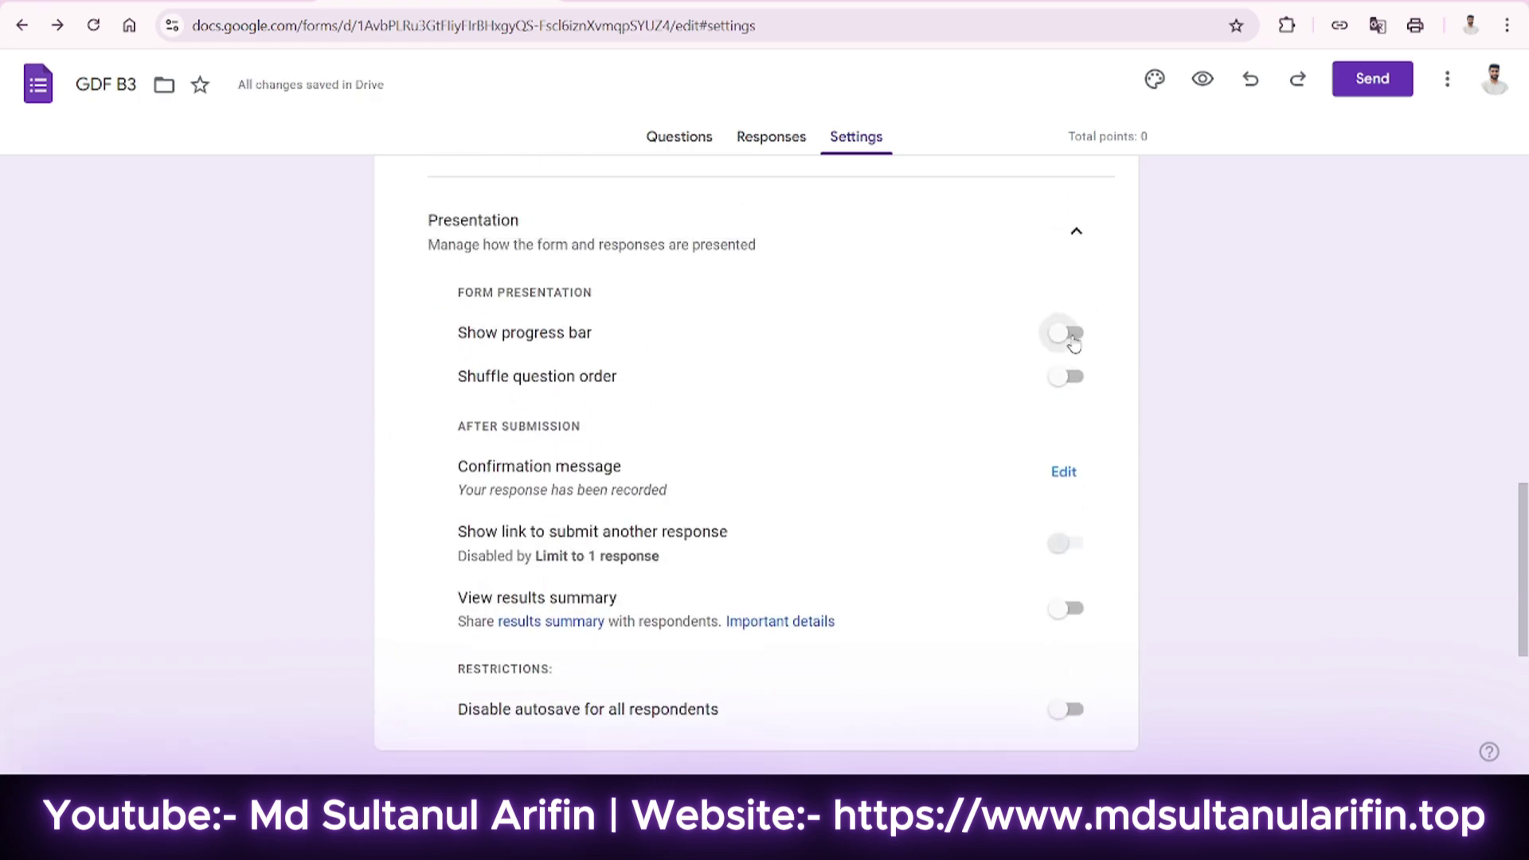
click(1069, 337)
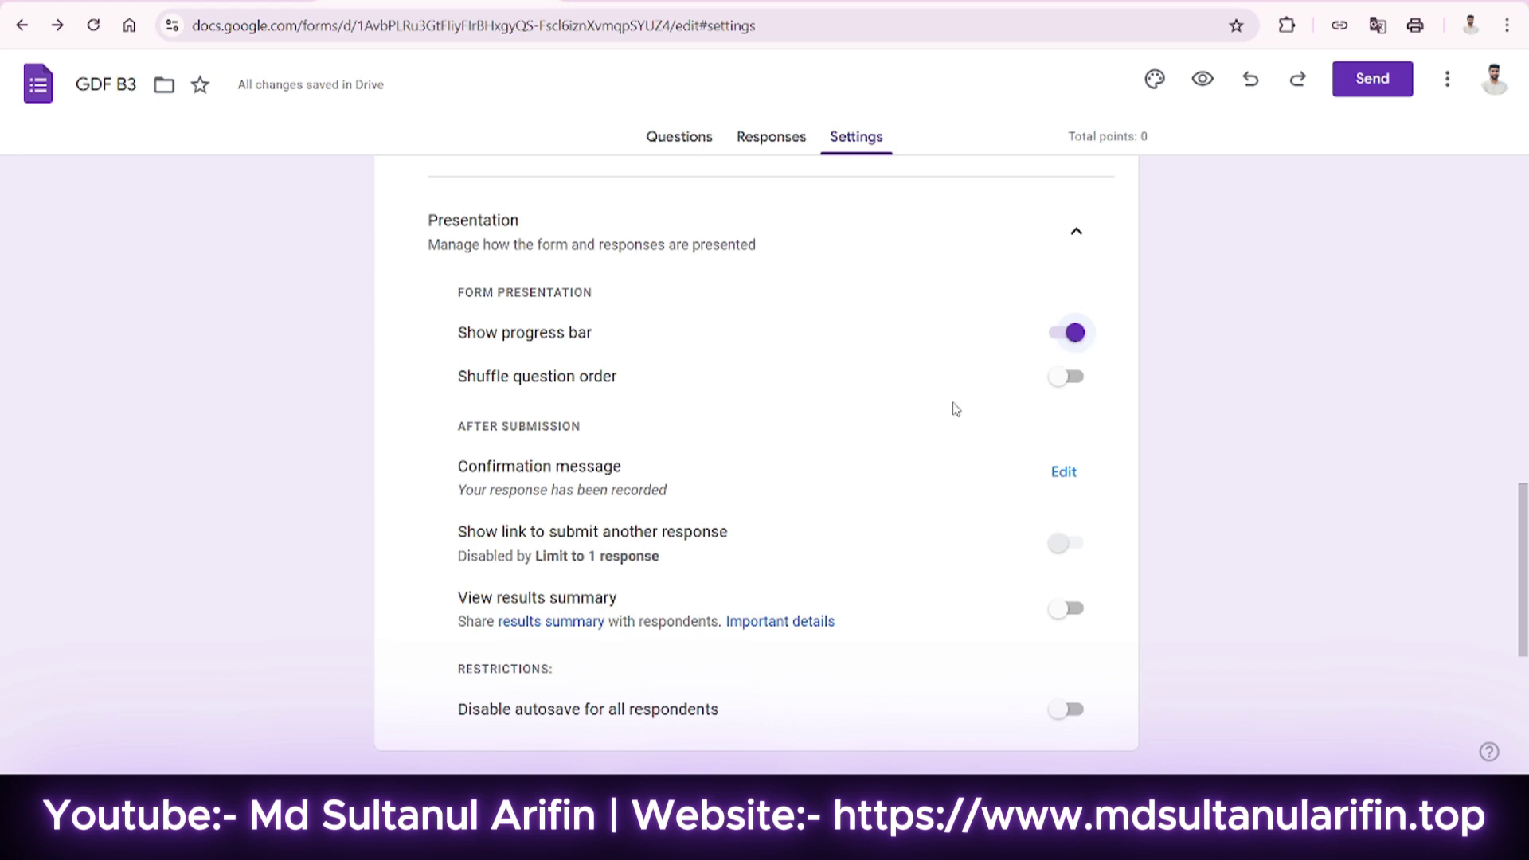
scroll(952, 410, down, 1)
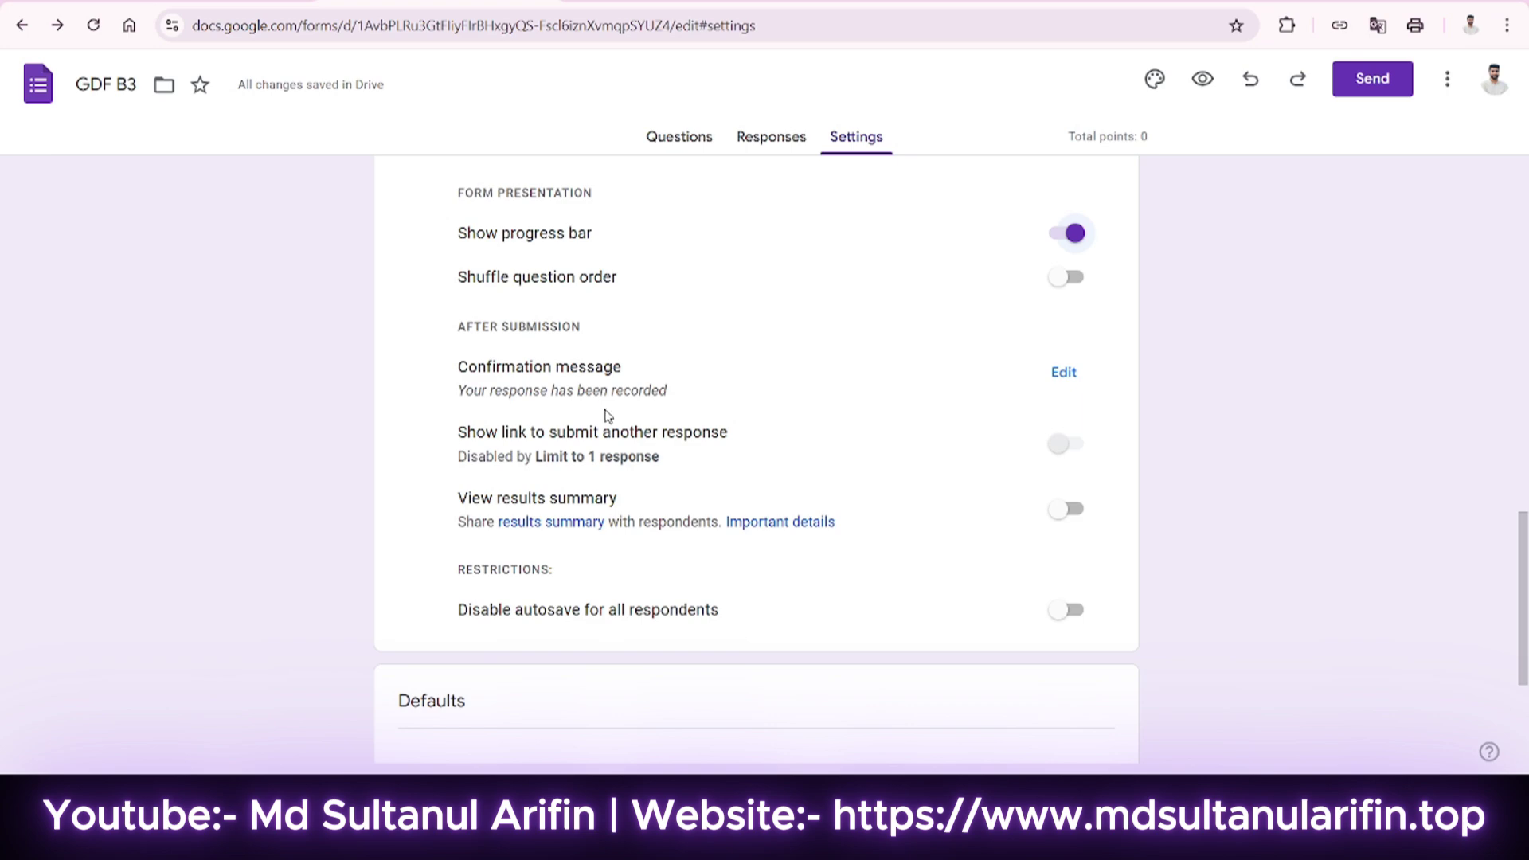
scroll(608, 416, down, 1)
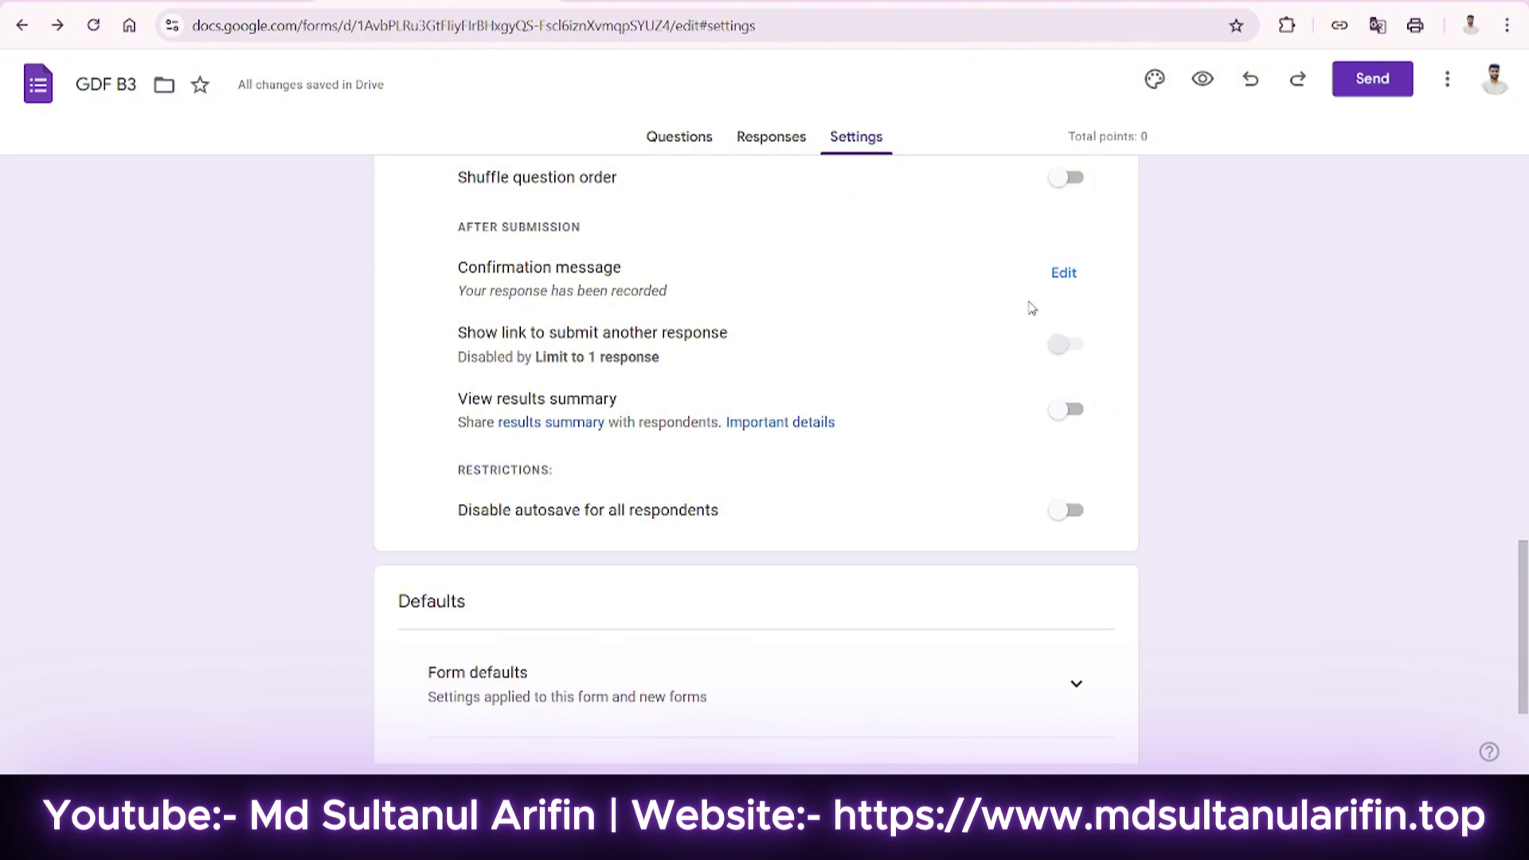
Change the confirmation message to 'Thank You ❤' and save it.
click(1063, 274)
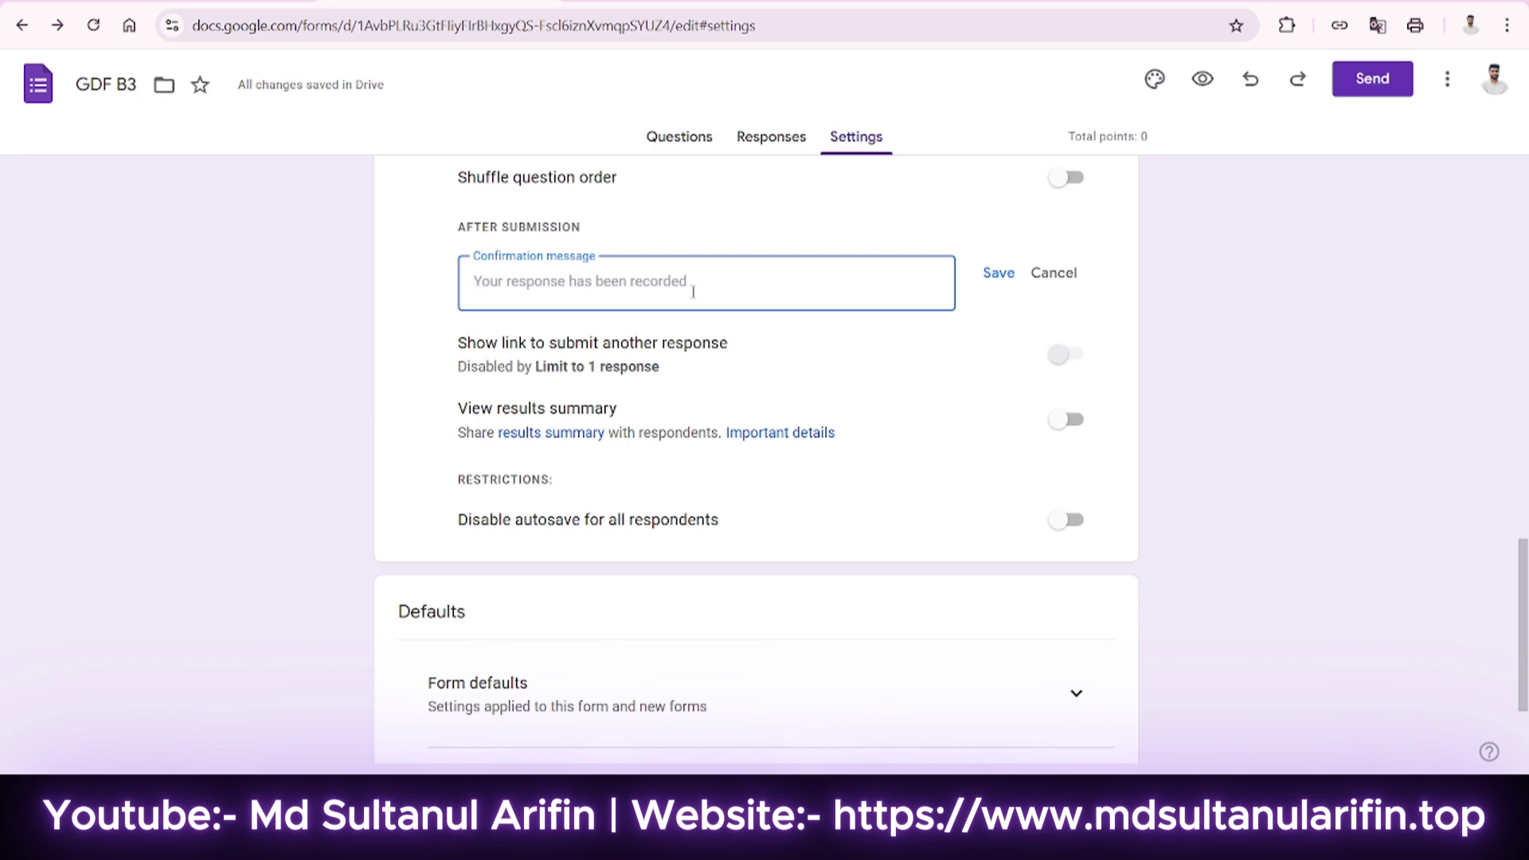
text(Thanj)
key(BackSpace)
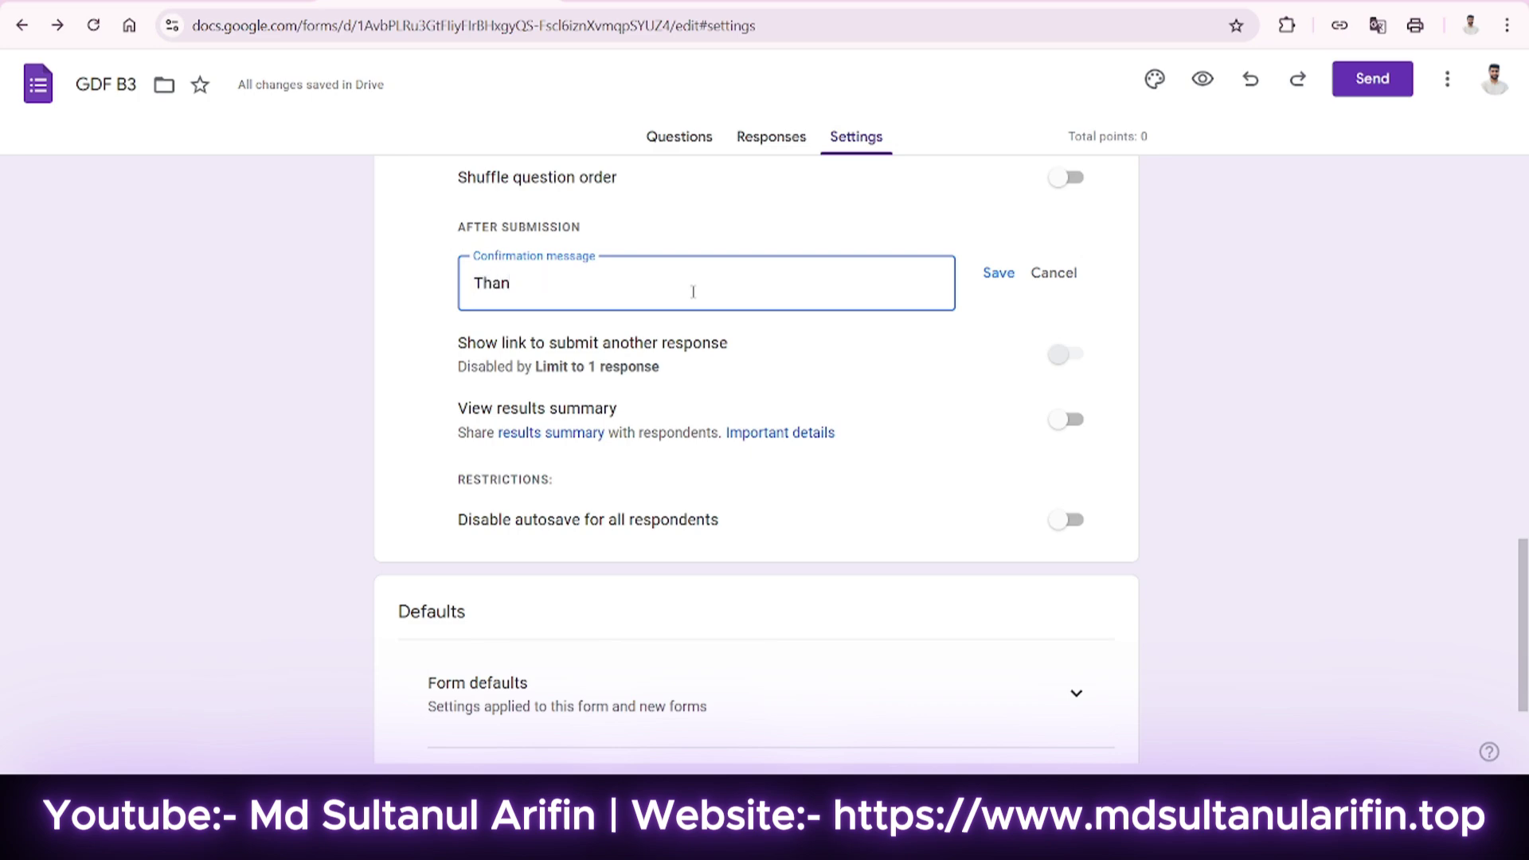
text(k You)
text(❤)
click(1015, 277)
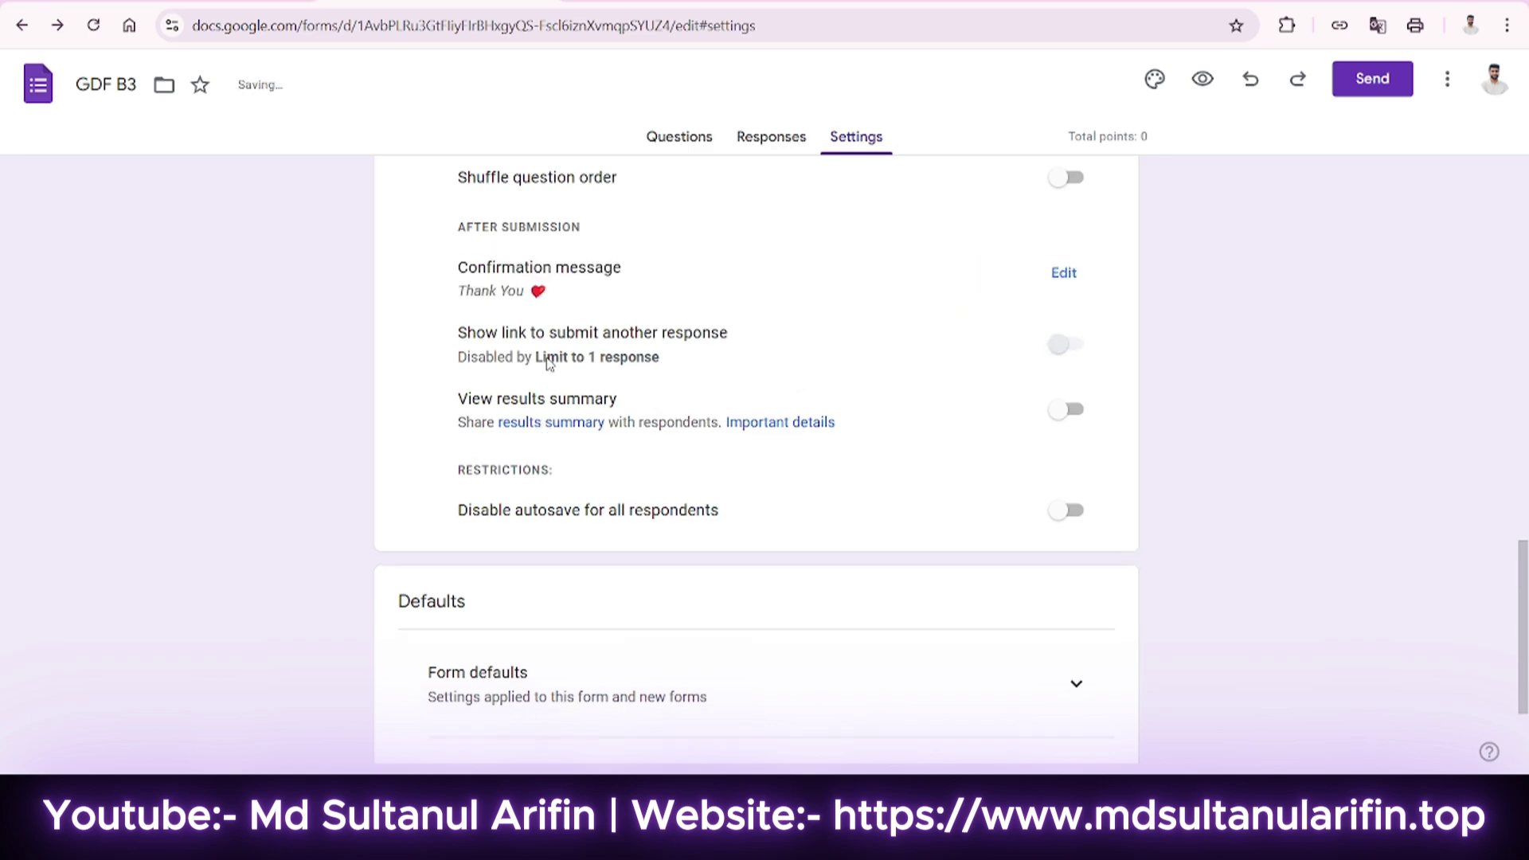
scroll(748, 365, down, 2)
scroll(605, 398, down, 1)
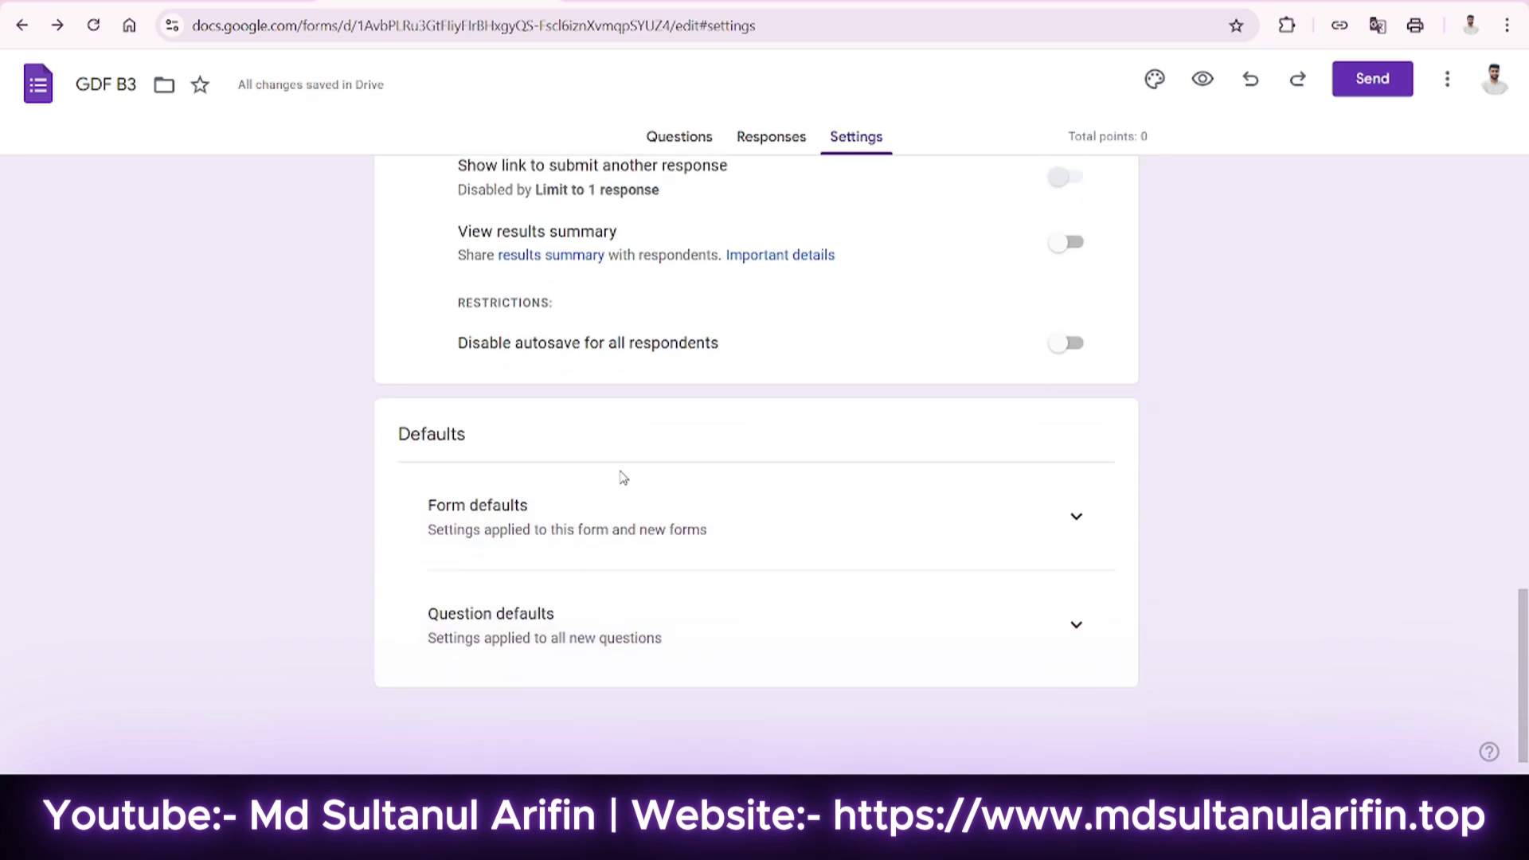
Under Form defaults, set email address collection to Verified by default.
click(1075, 513)
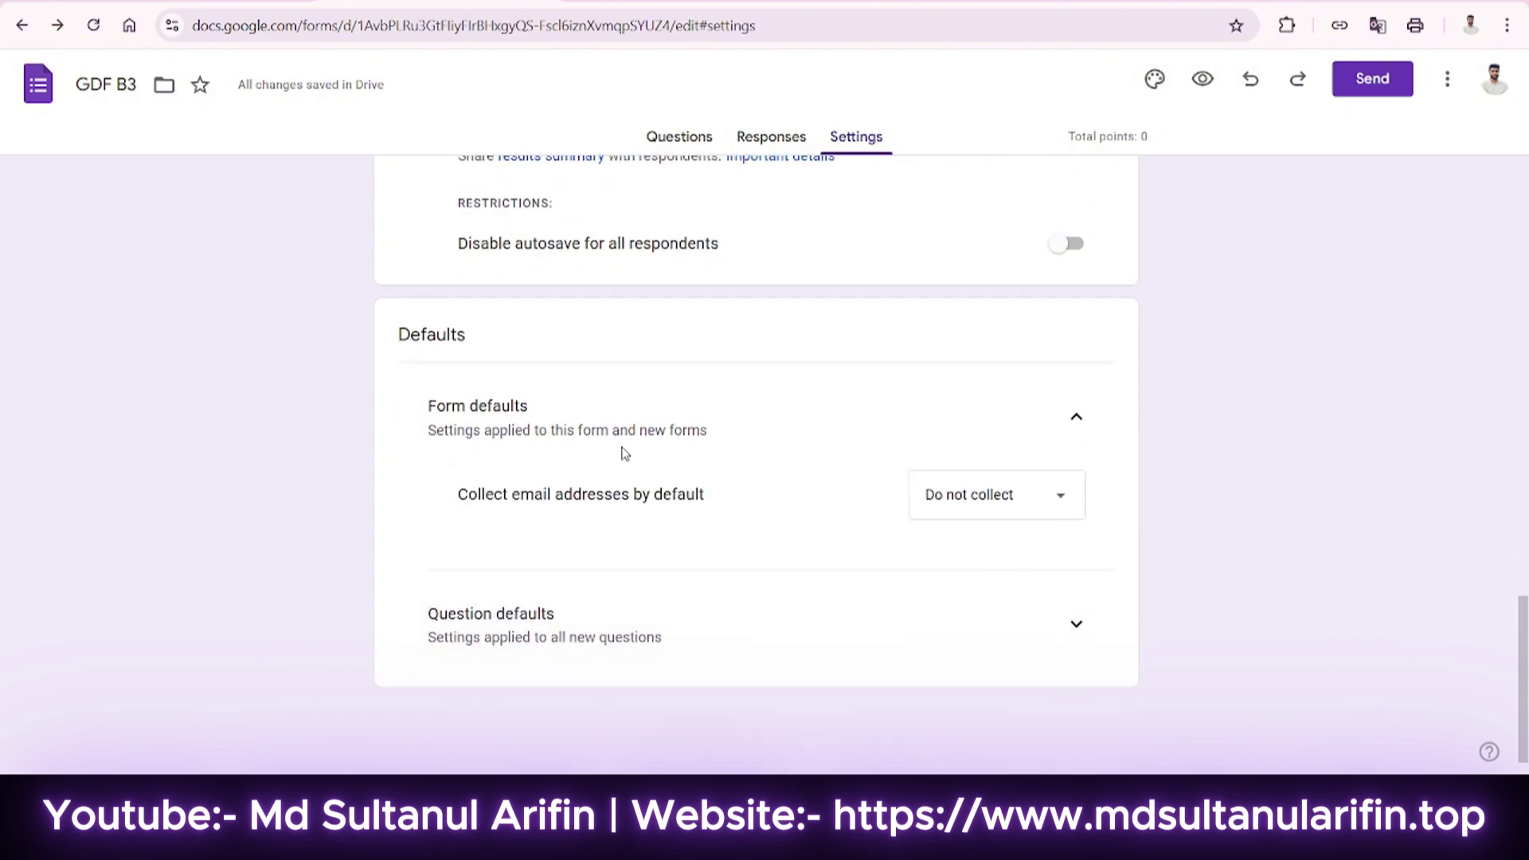
click(1024, 498)
click(963, 540)
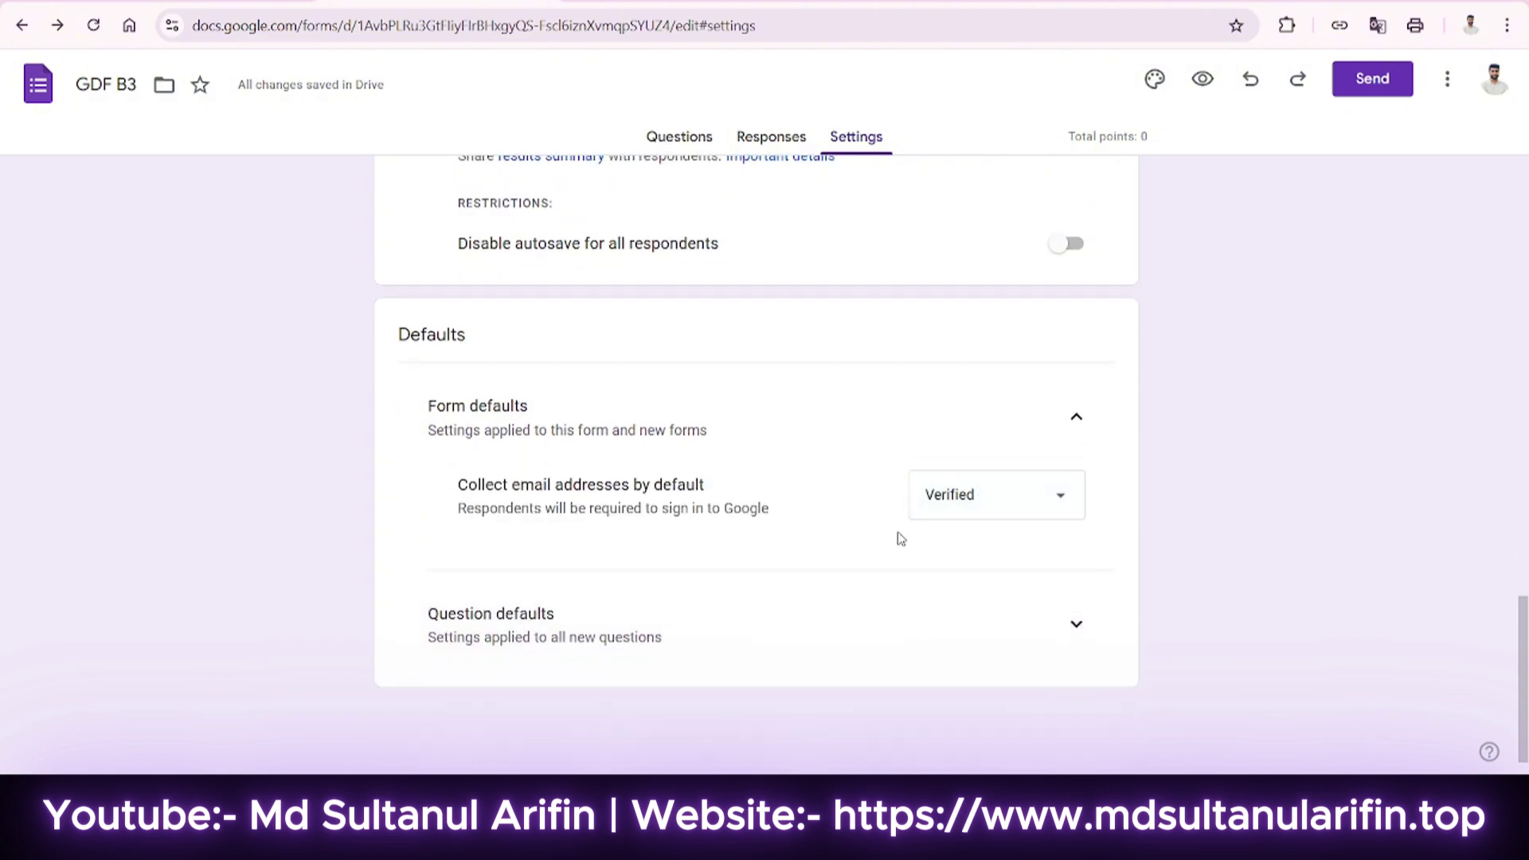
double_click(450, 336)
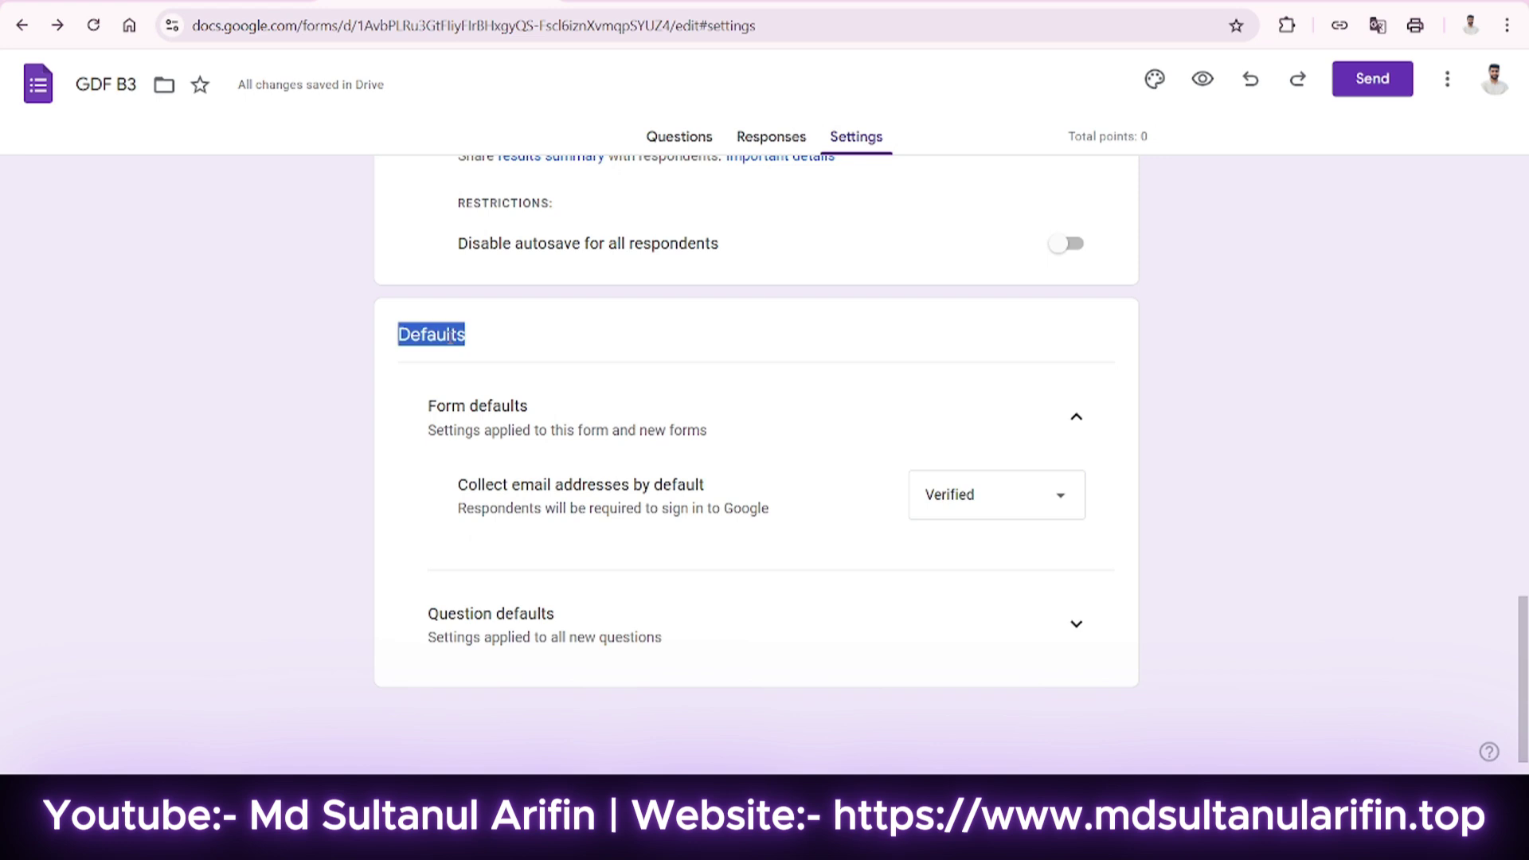
click(476, 312)
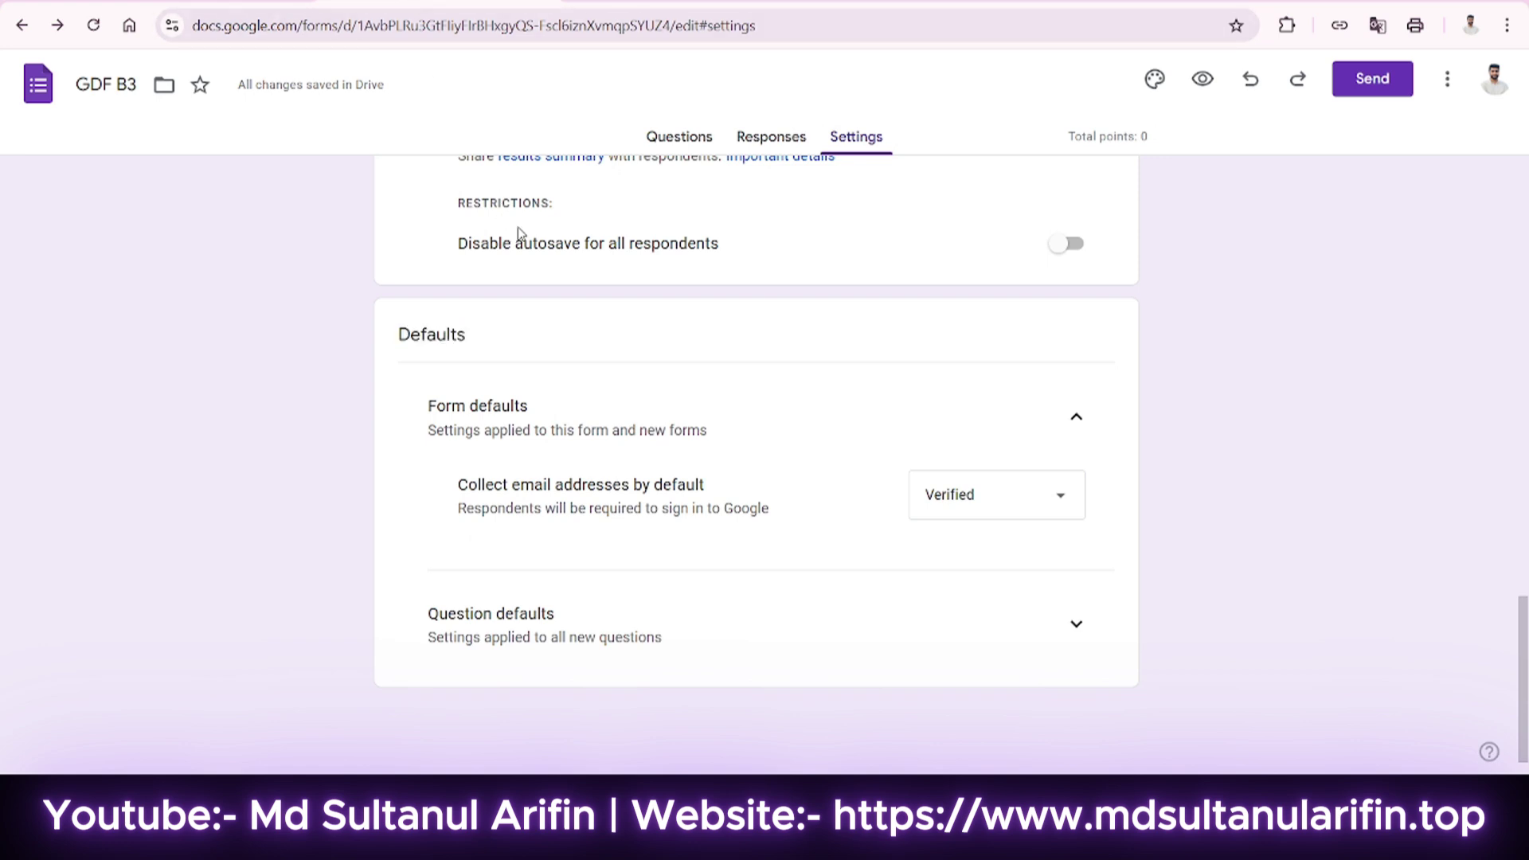
scroll(518, 232, up, 15)
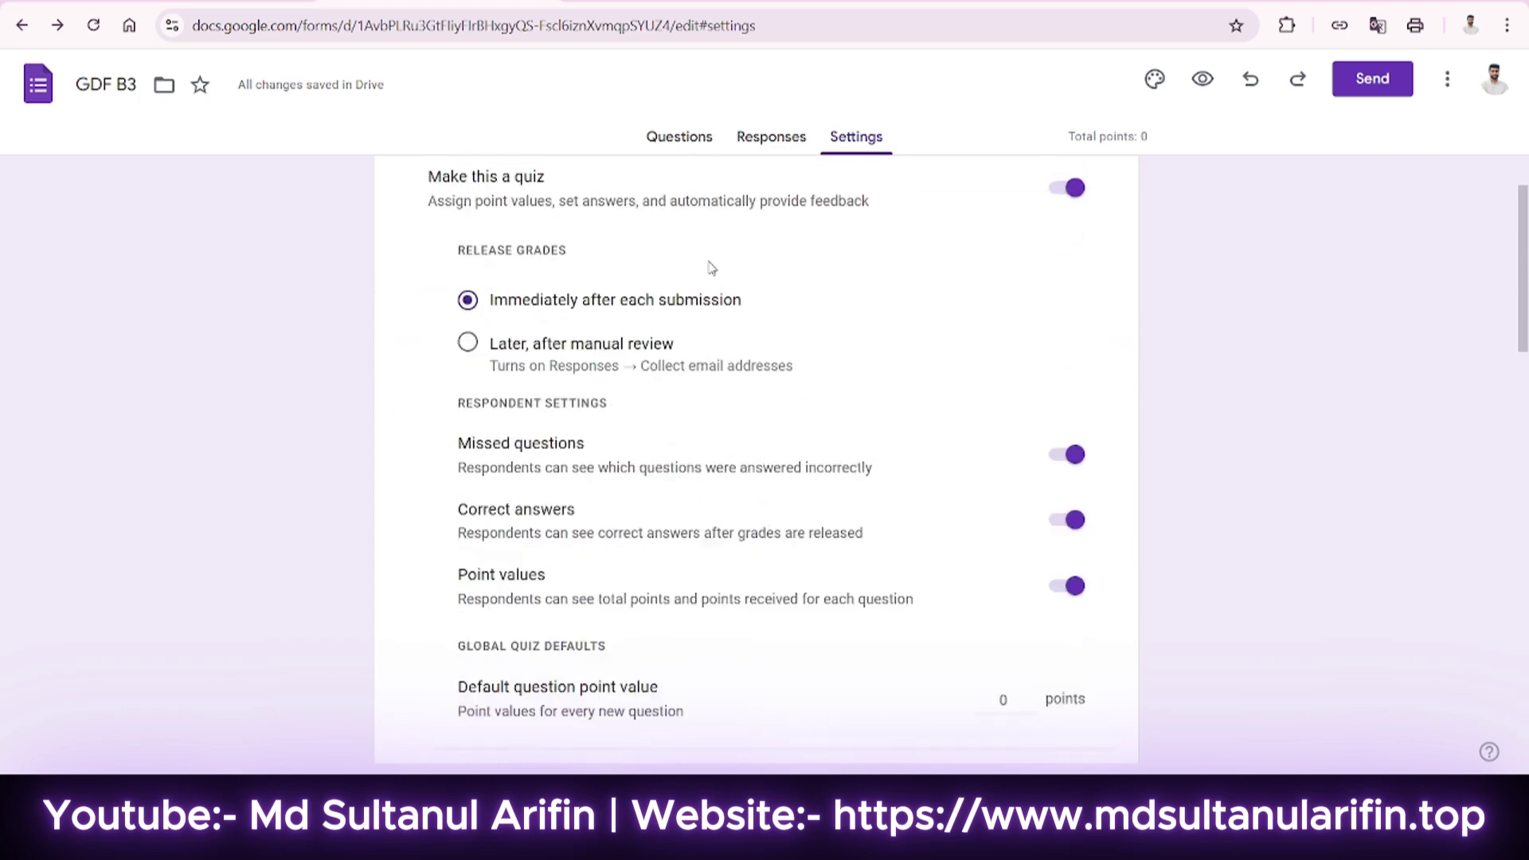
scroll(972, 338, down, 4)
scroll(1004, 494, down, 3)
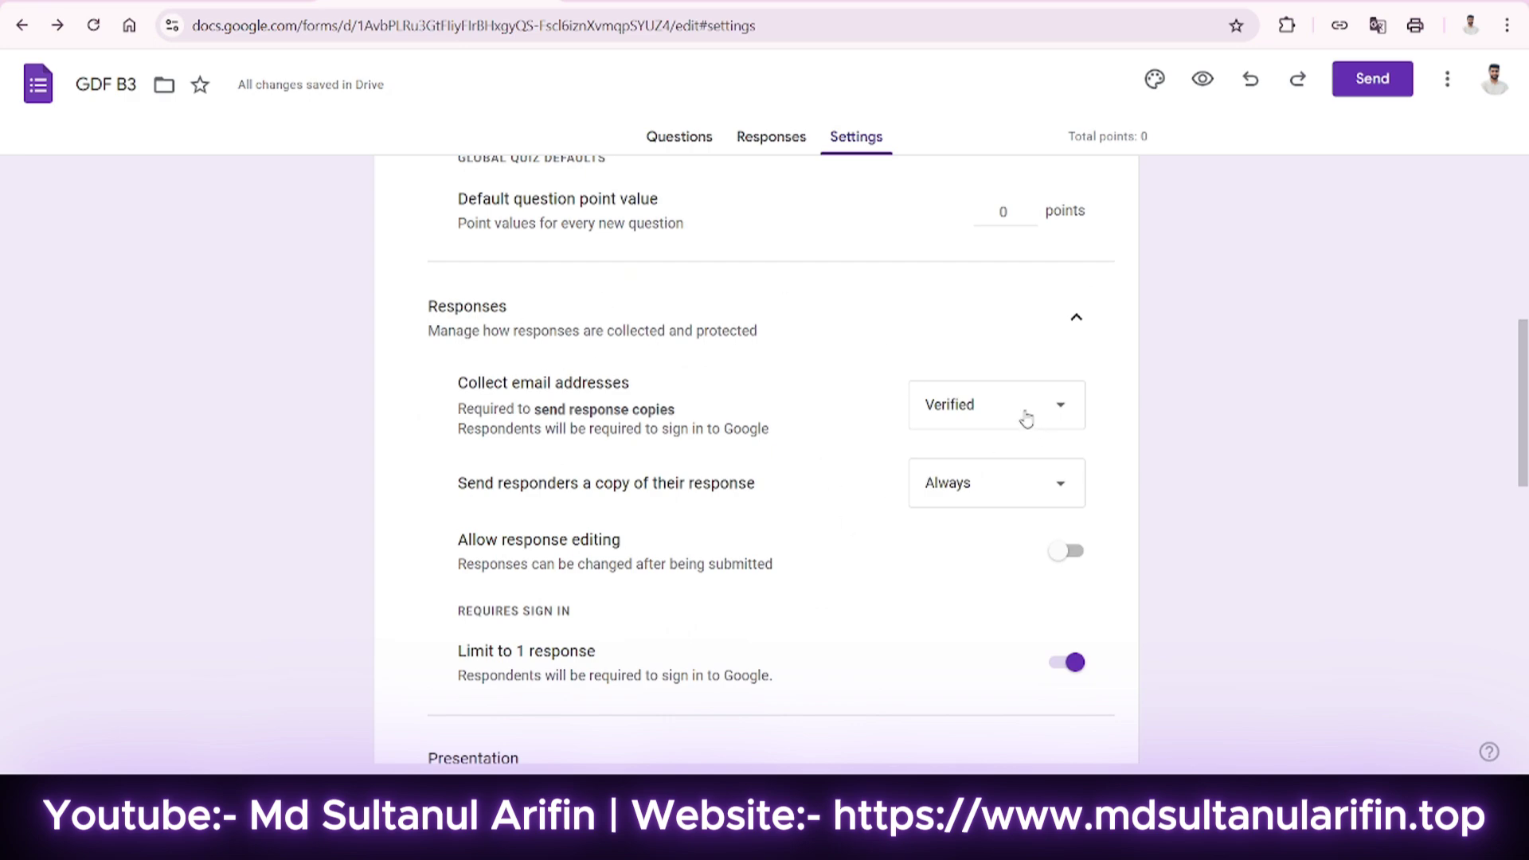
scroll(1024, 420, down, 15)
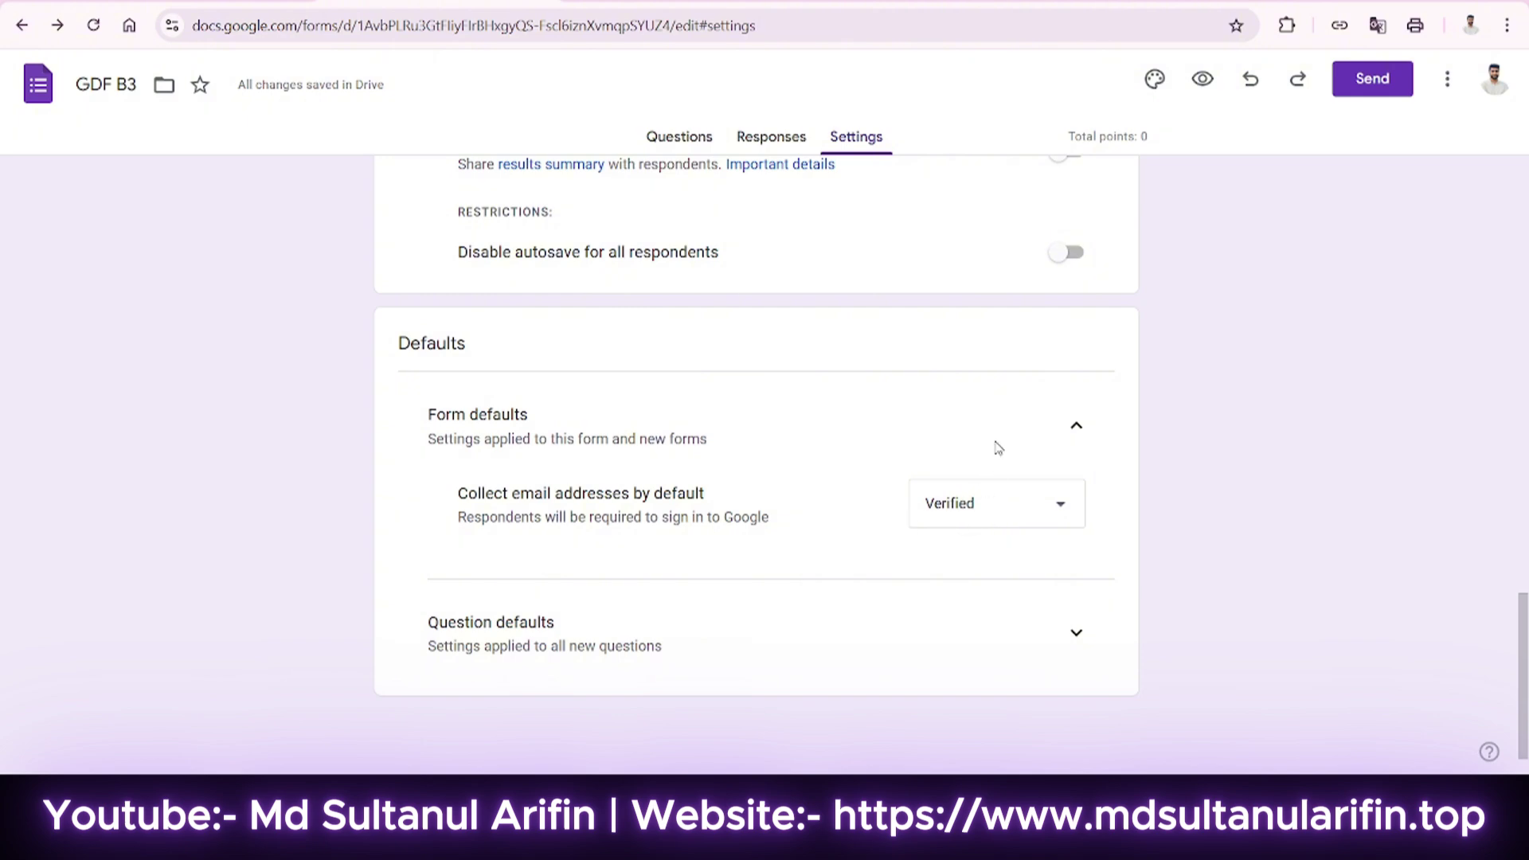
scroll(860, 581, down, 1)
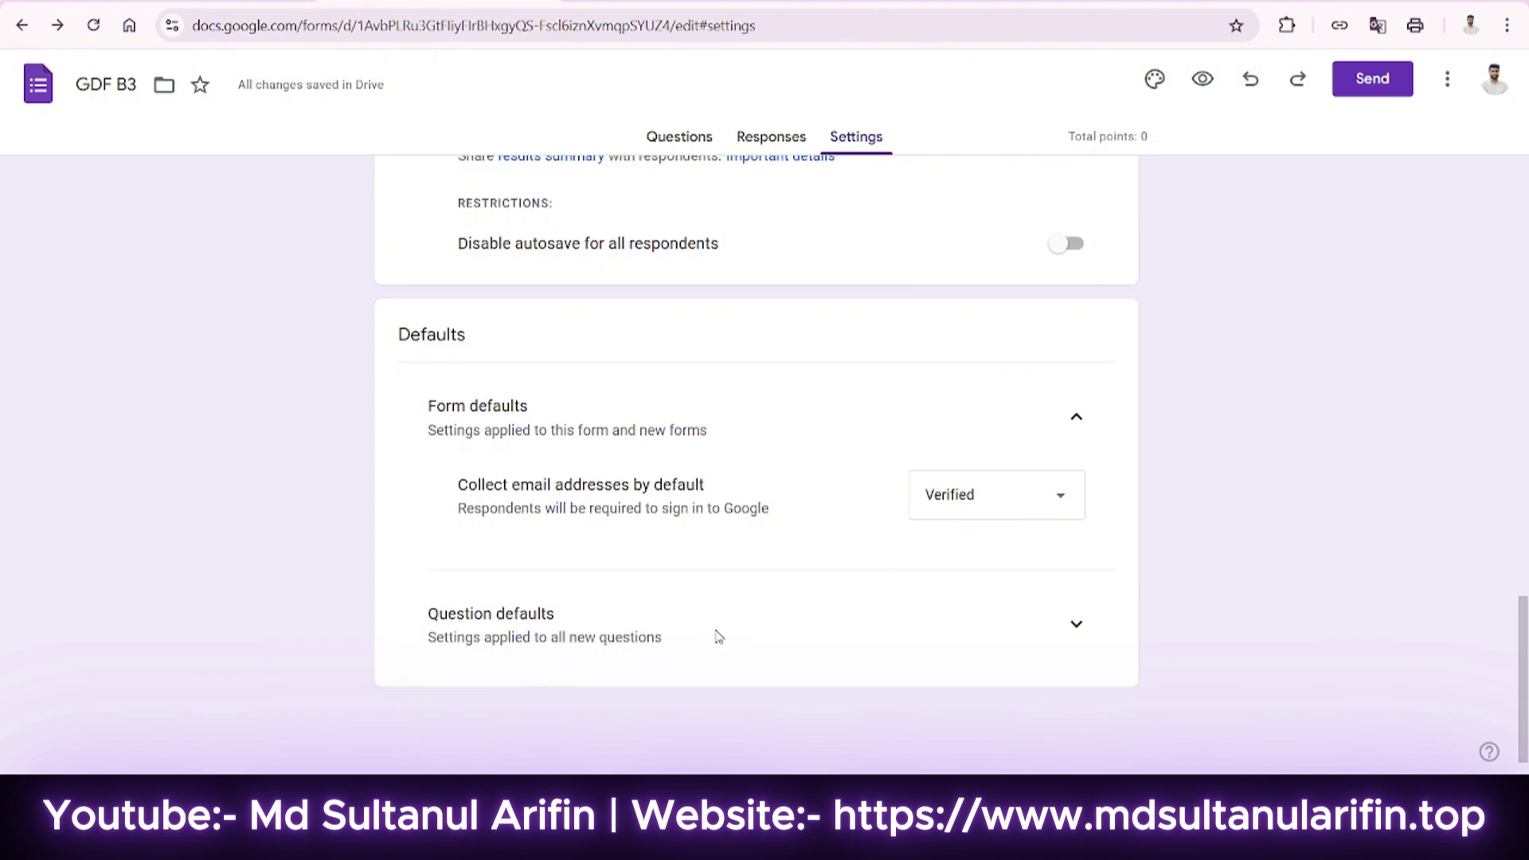
click(1076, 625)
scroll(902, 574, down, 1)
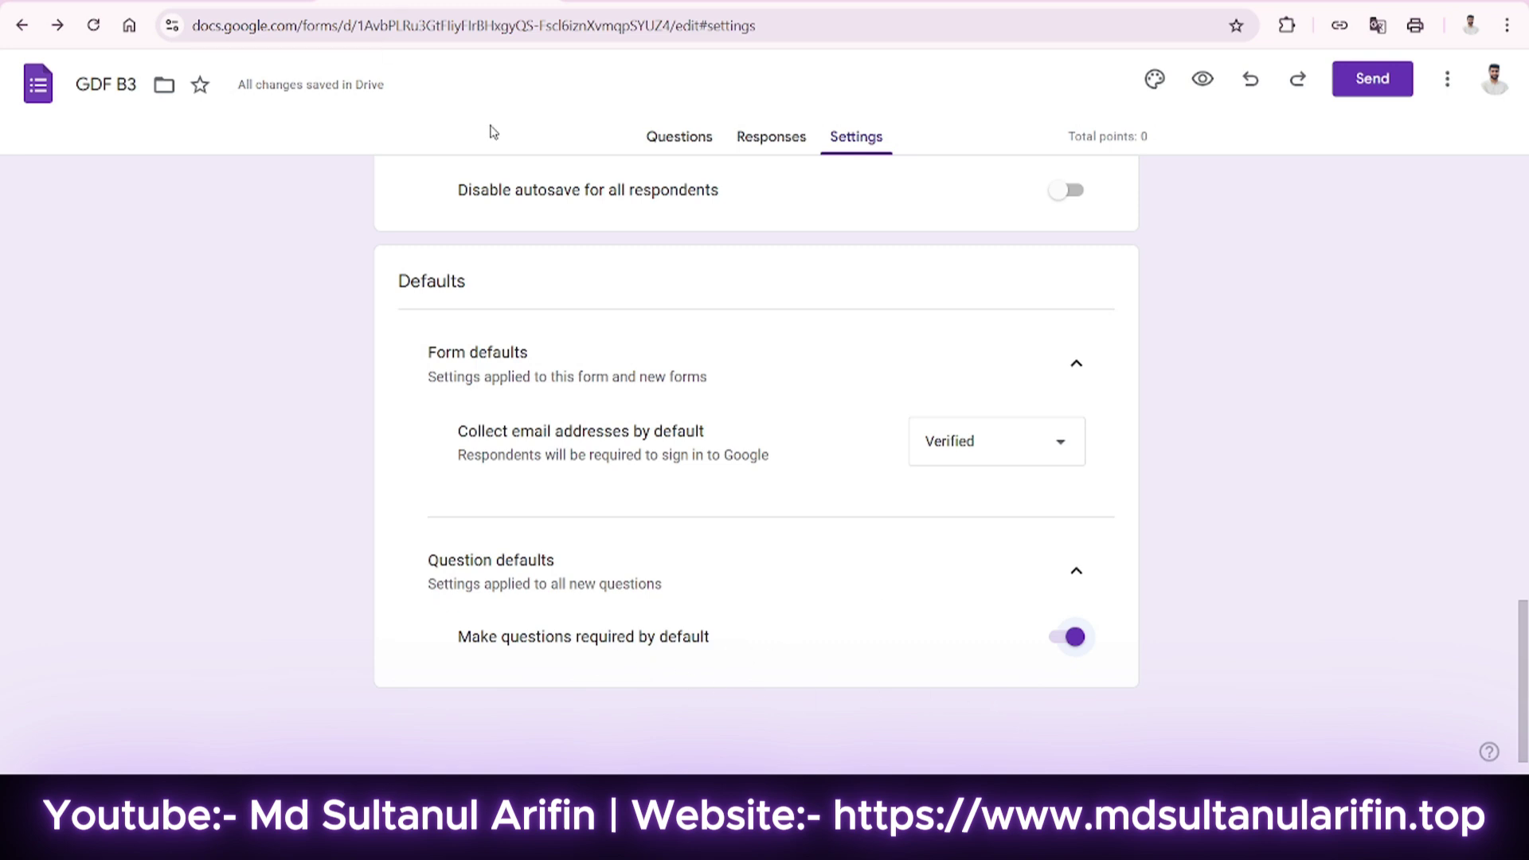
click(661, 137)
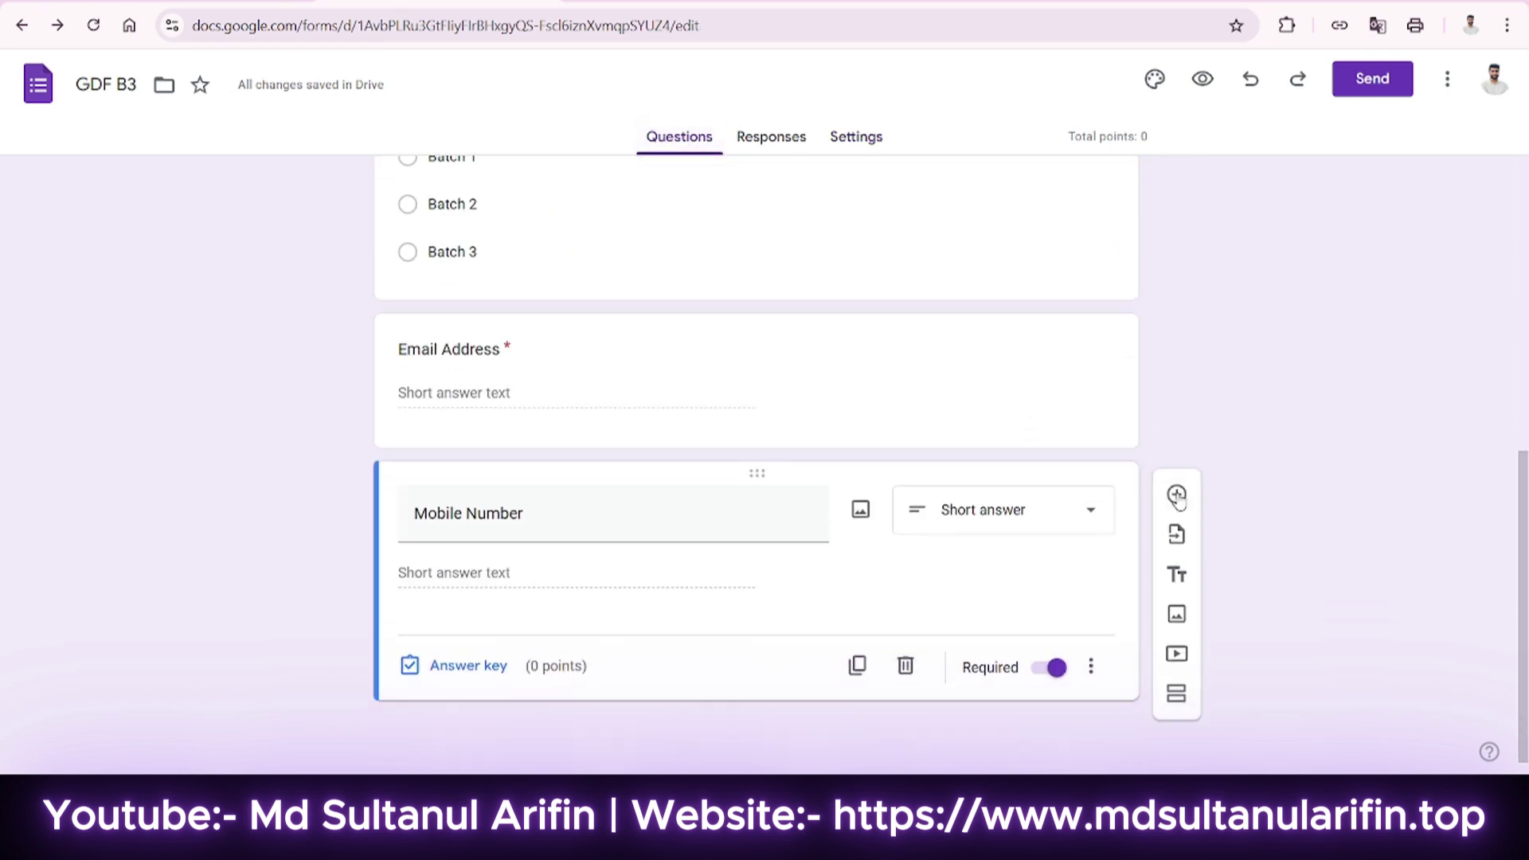
click(1177, 495)
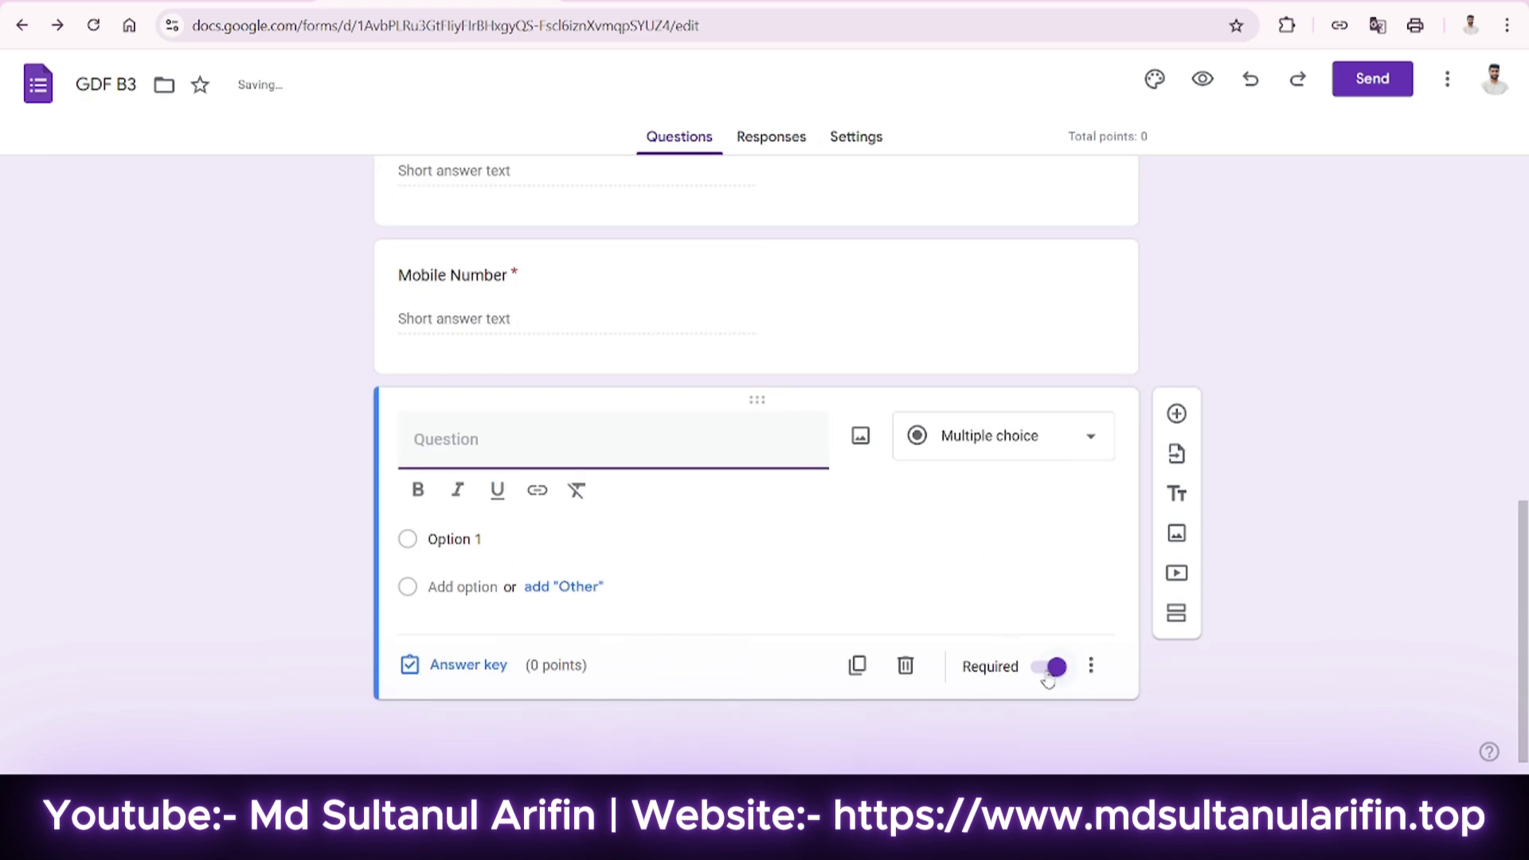
click(905, 665)
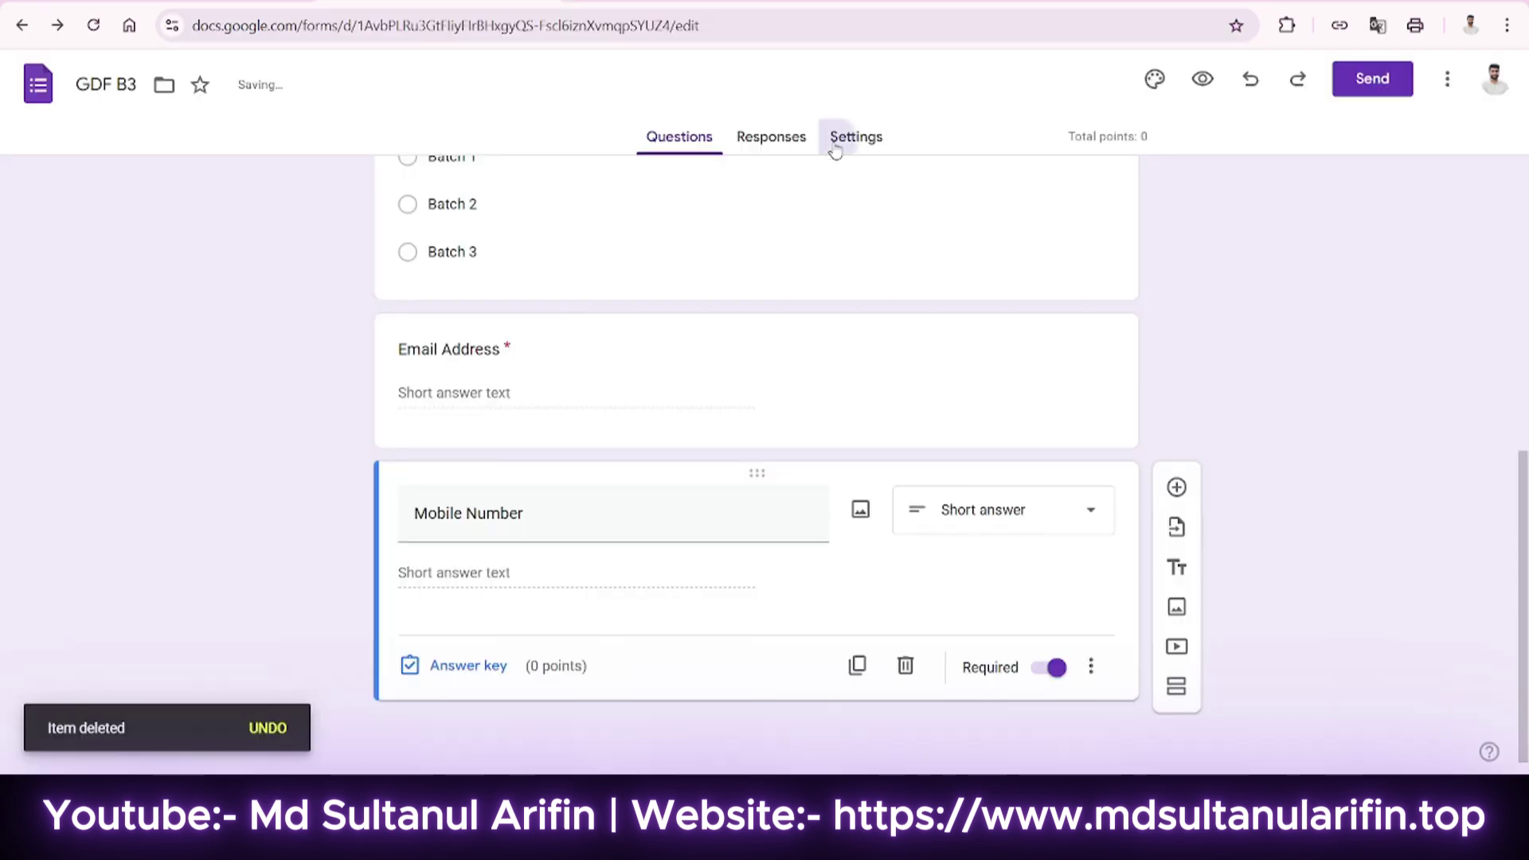
click(832, 142)
scroll(1031, 667, down, 15)
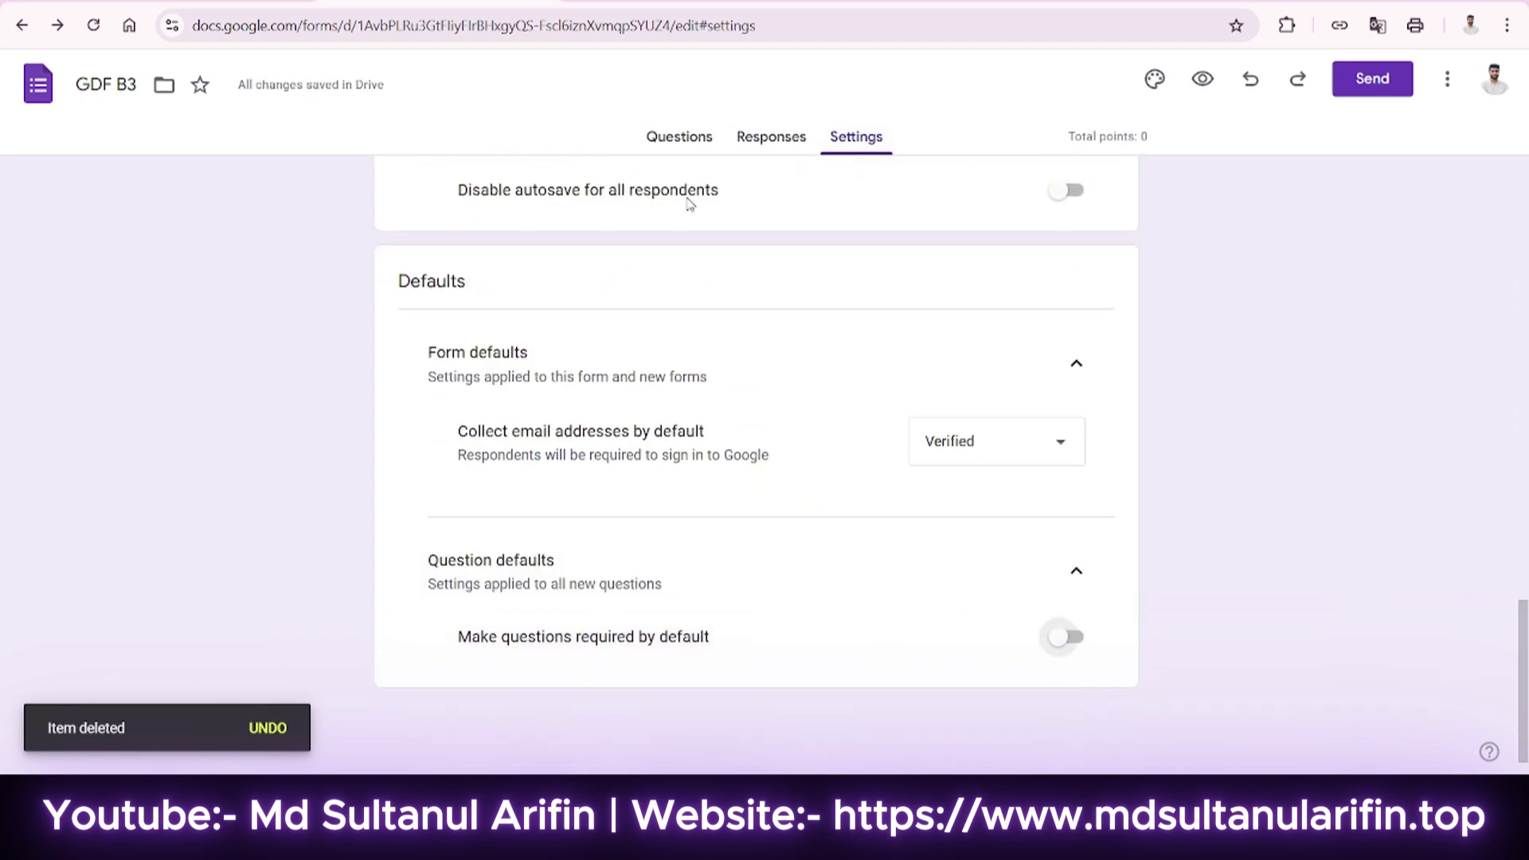
click(692, 137)
scroll(829, 433, down, 7)
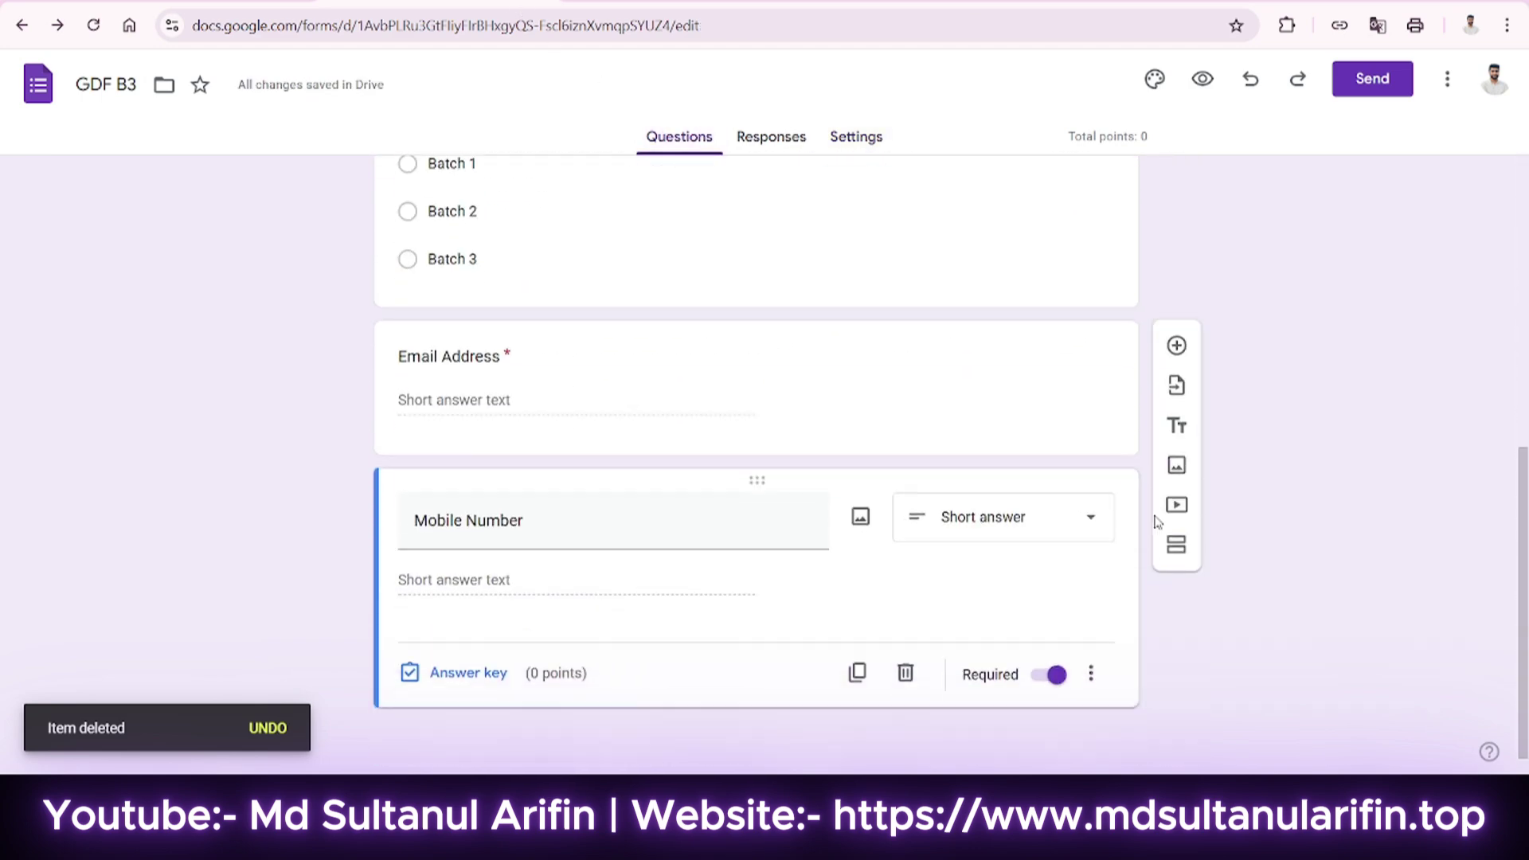
click(1177, 487)
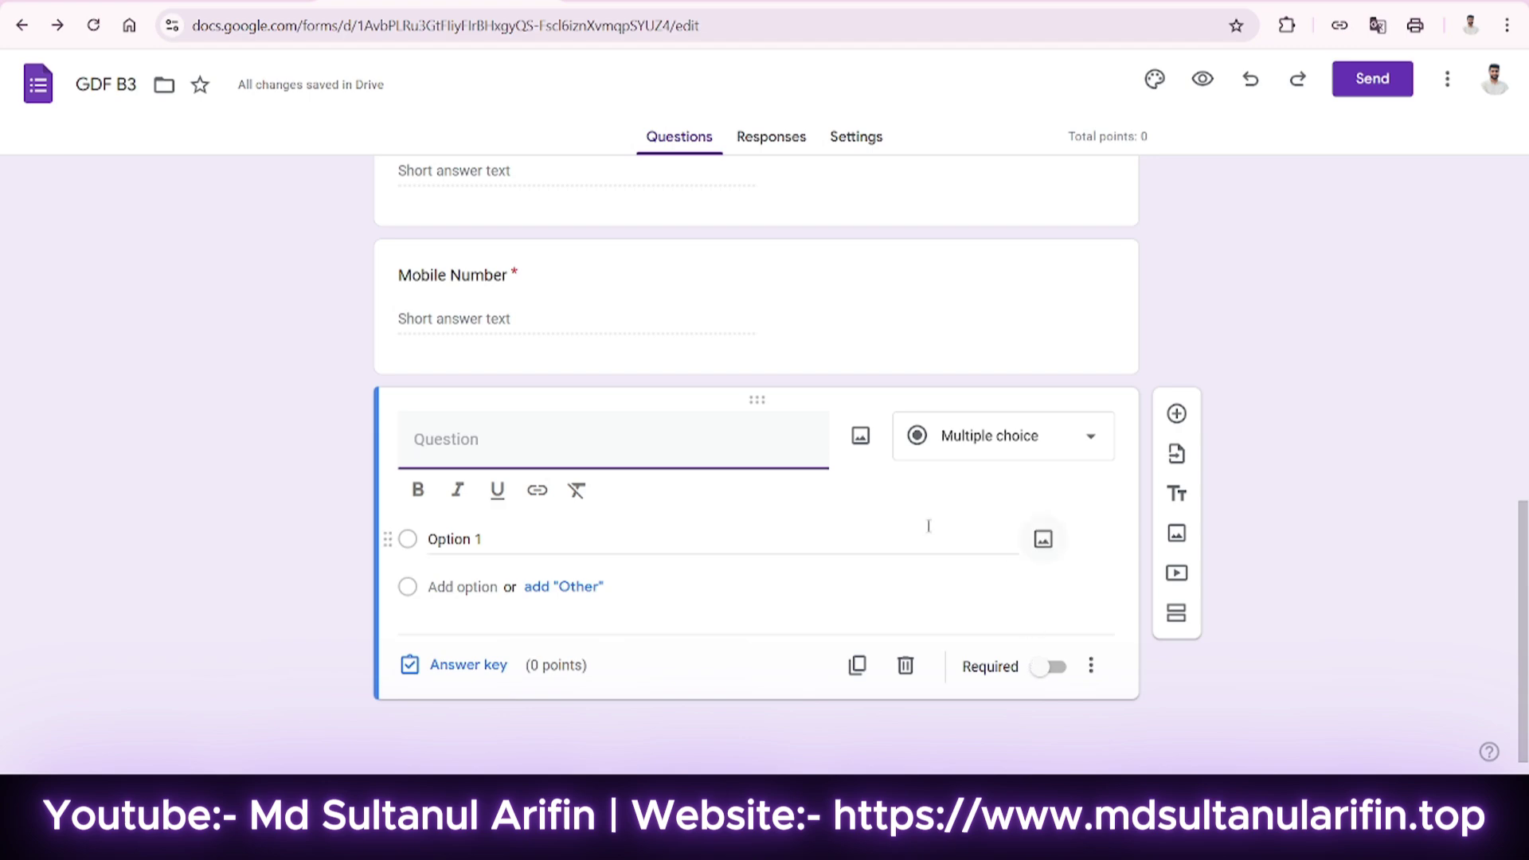
click(864, 141)
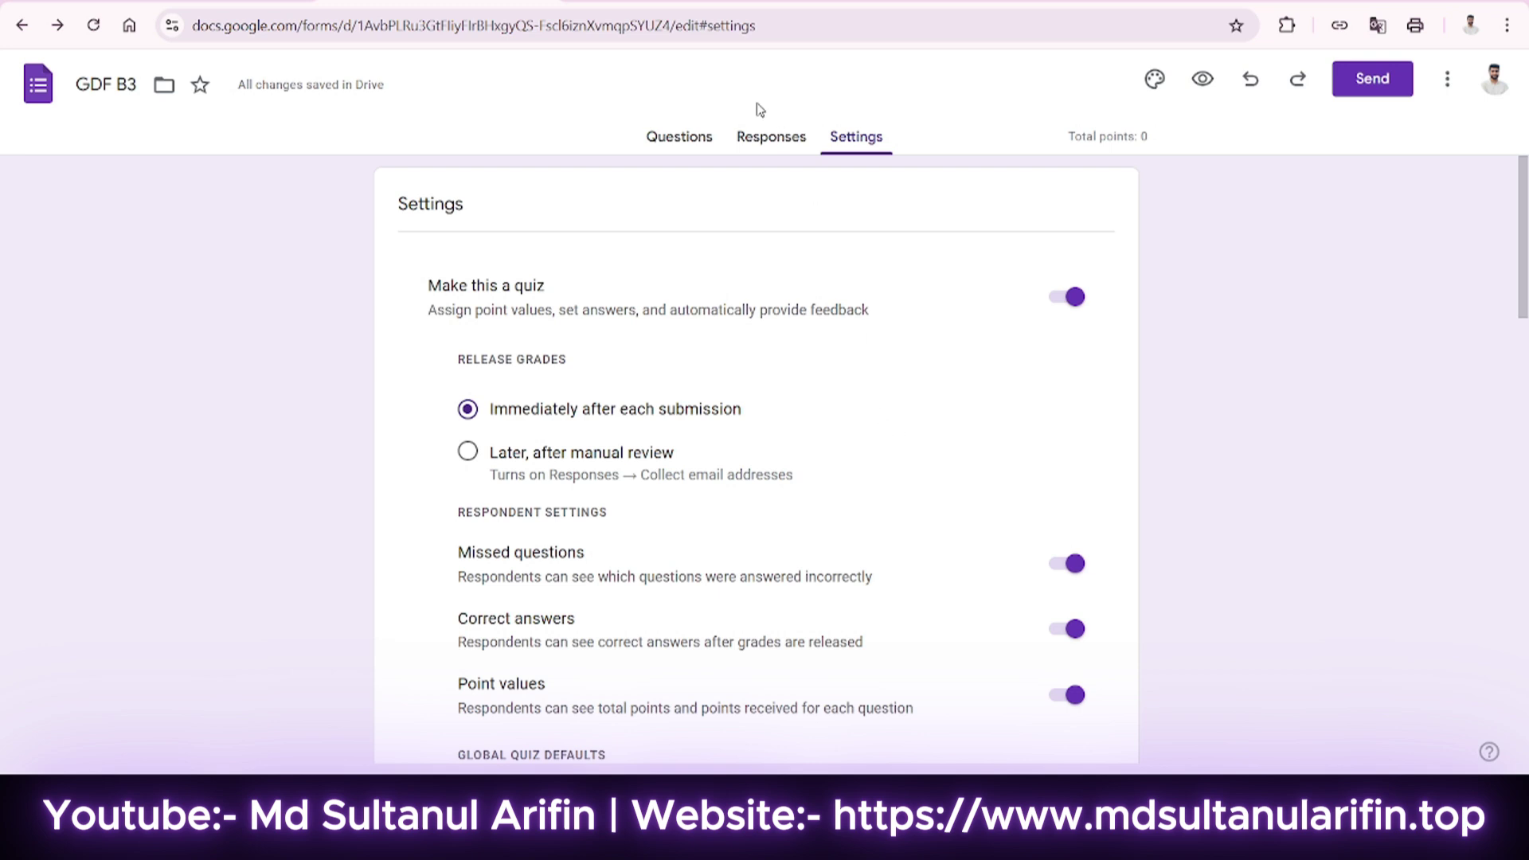
click(680, 137)
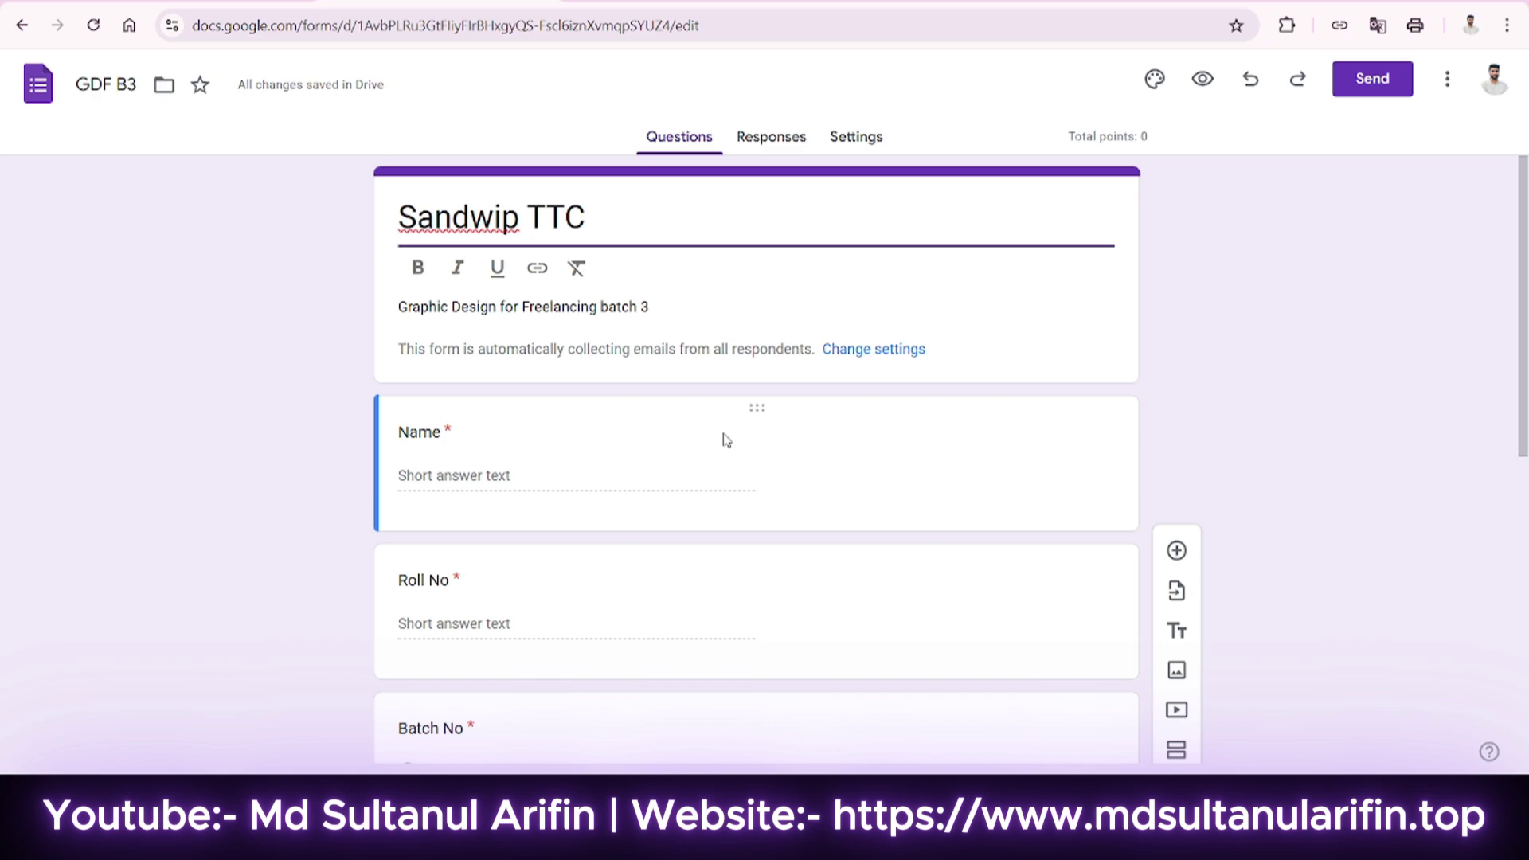
Add a new title-and-description block below the form header.
scroll(726, 440, down, 8)
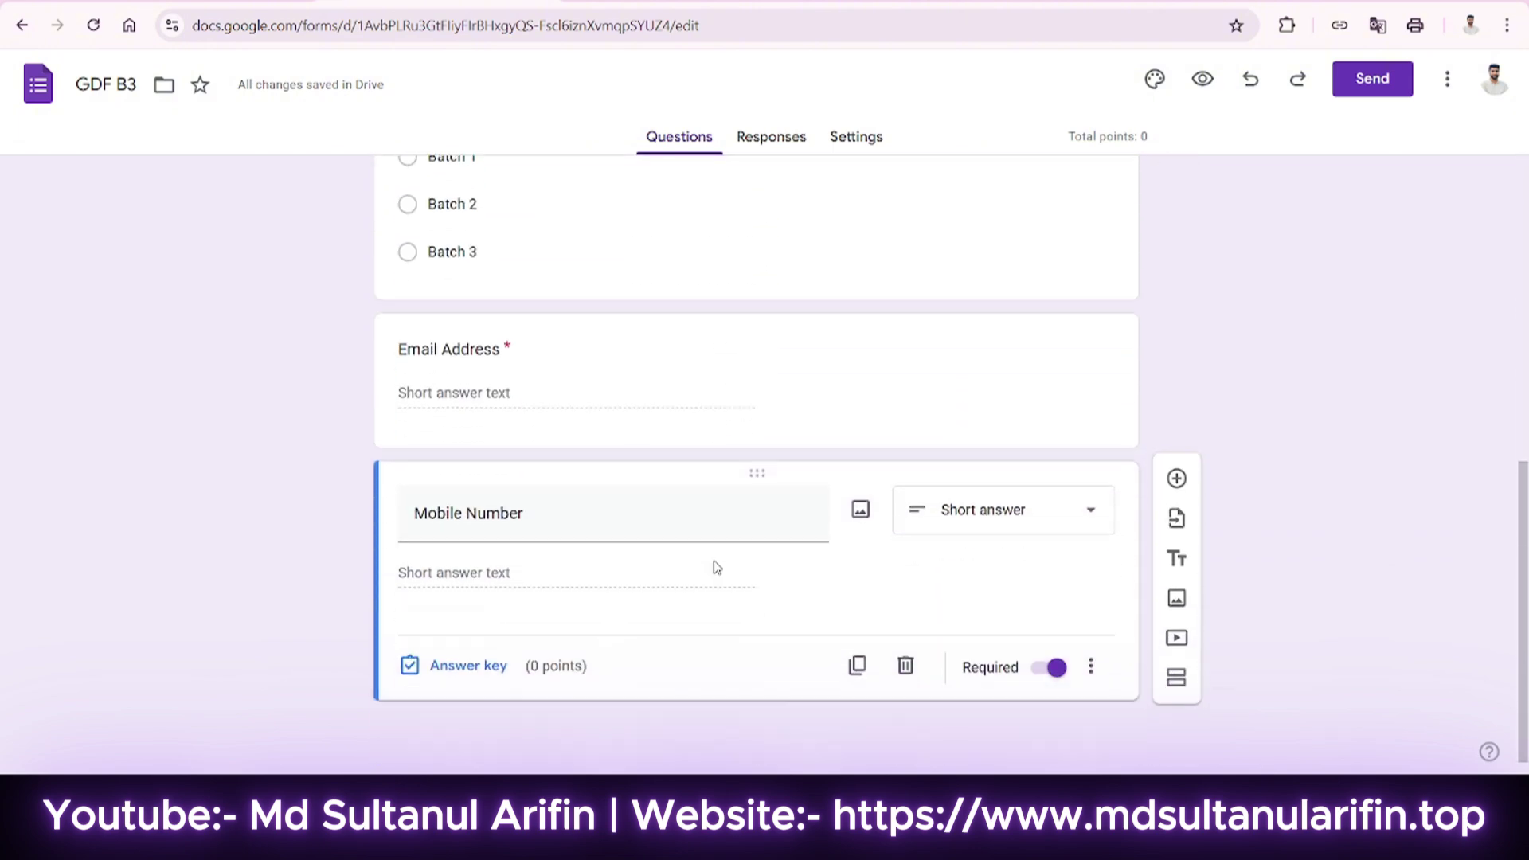
scroll(684, 504, up, 7)
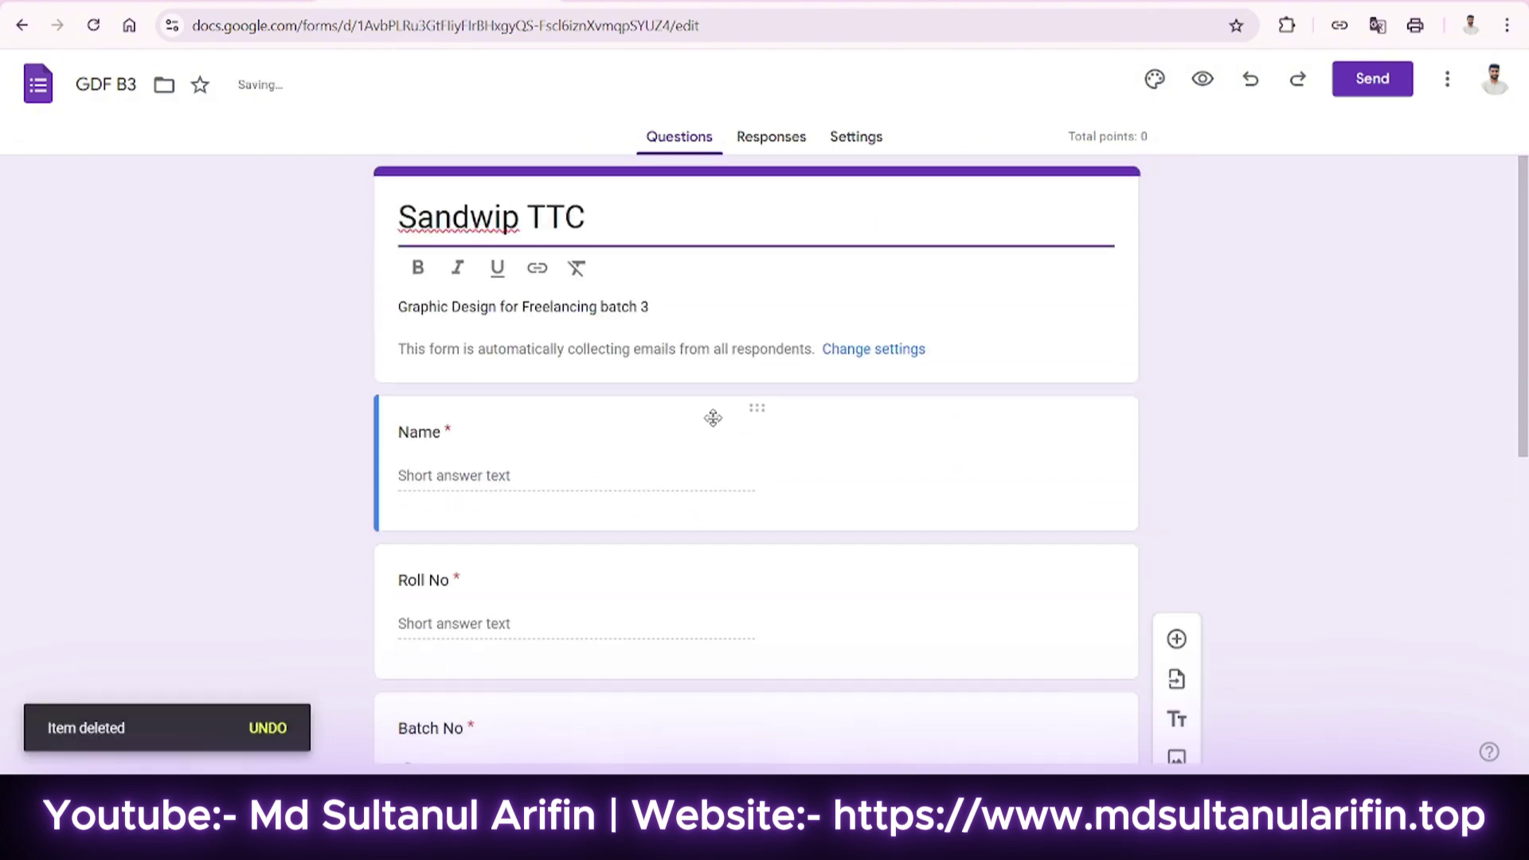
scroll(714, 420, down, 2)
scroll(714, 420, up, 2)
click(949, 355)
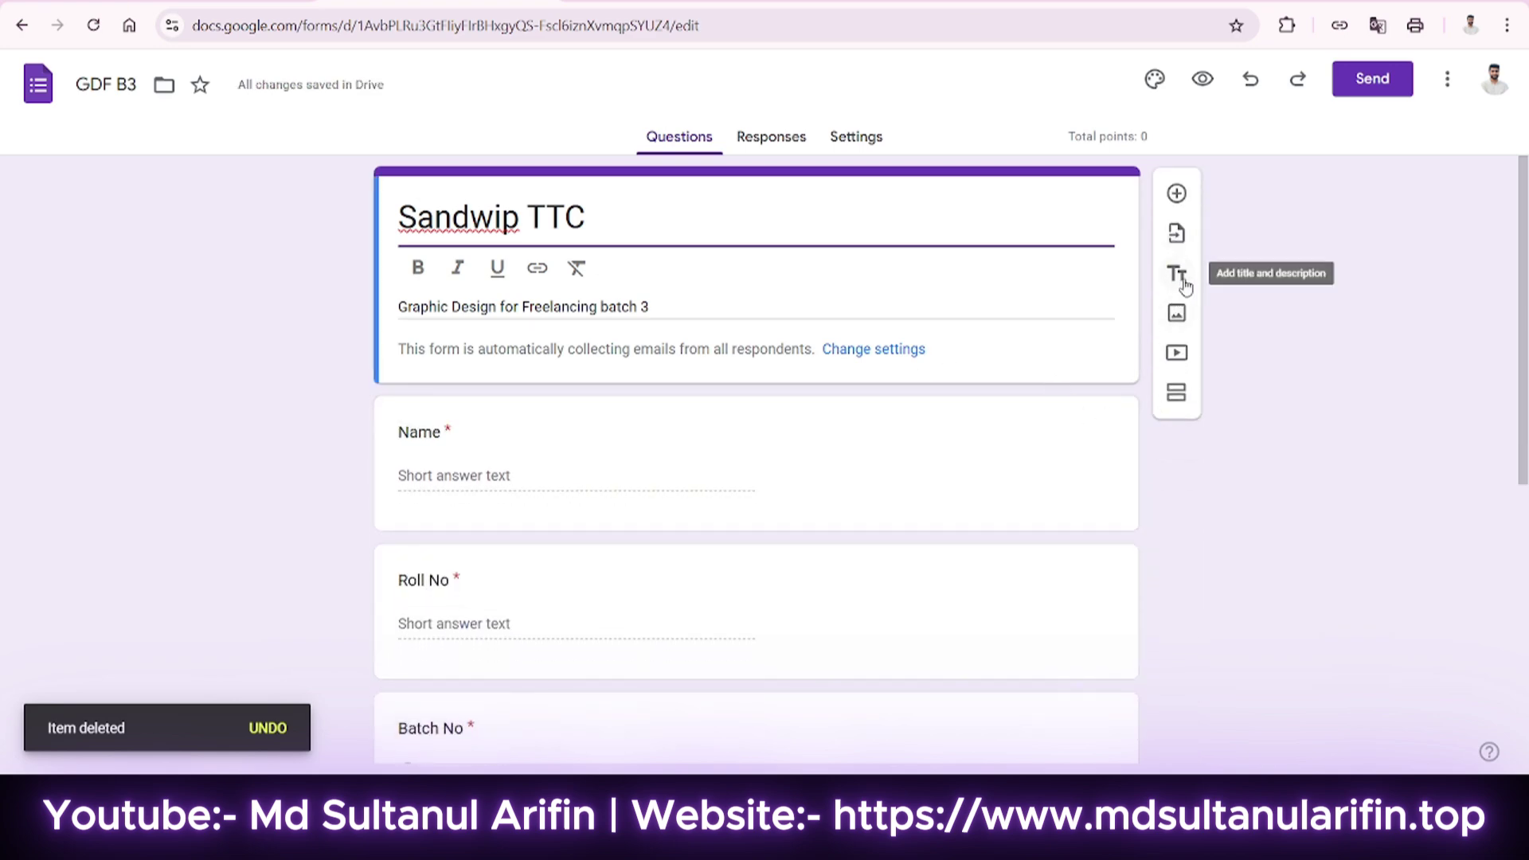
click(1177, 274)
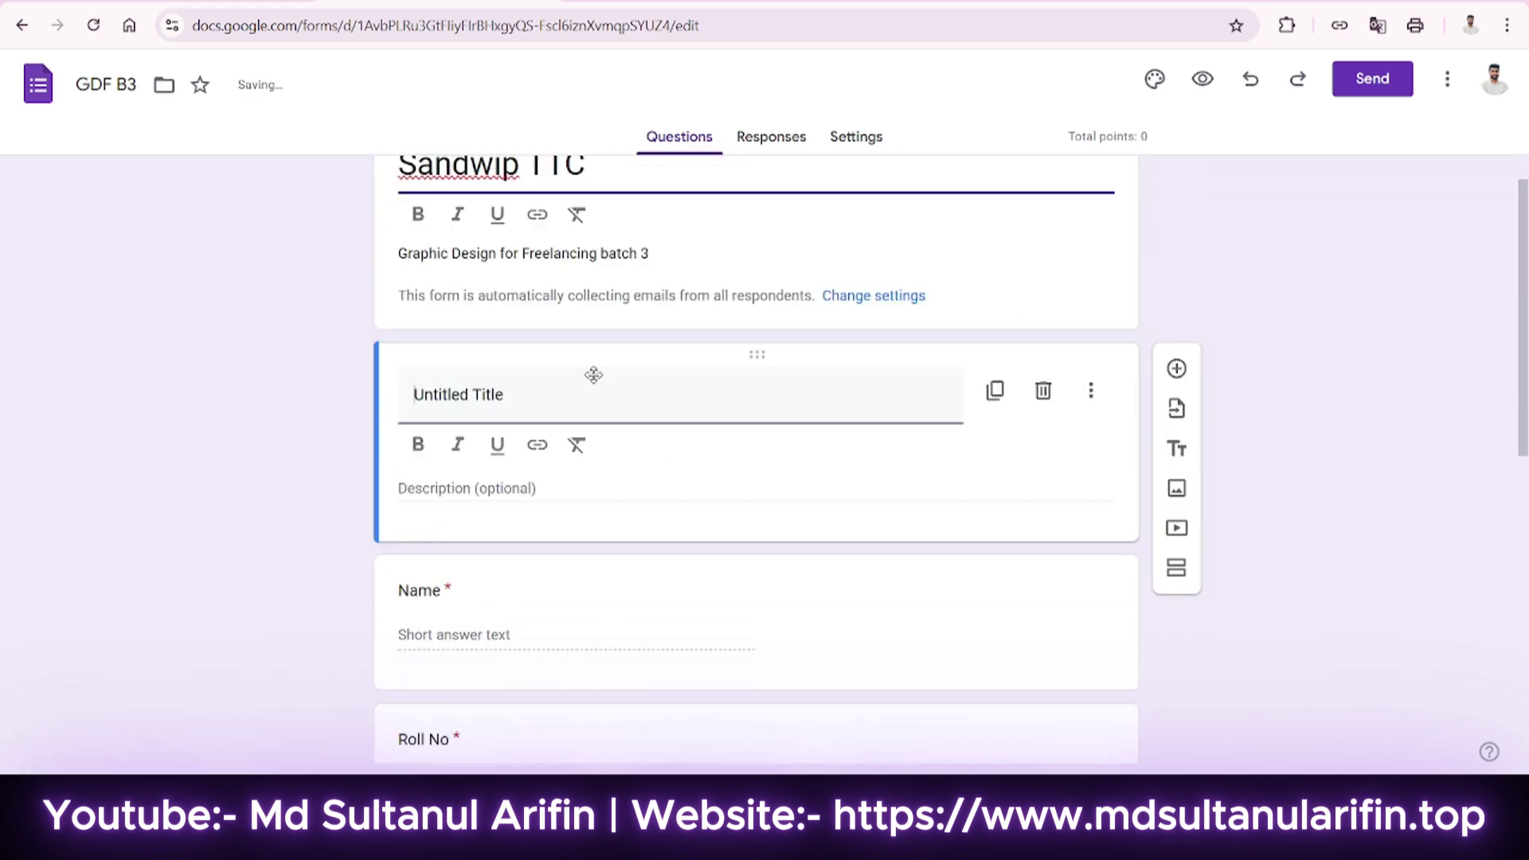
Title the block 'Personal Information' with description 'Provide your personal information'.
scroll(593, 375, up, 1)
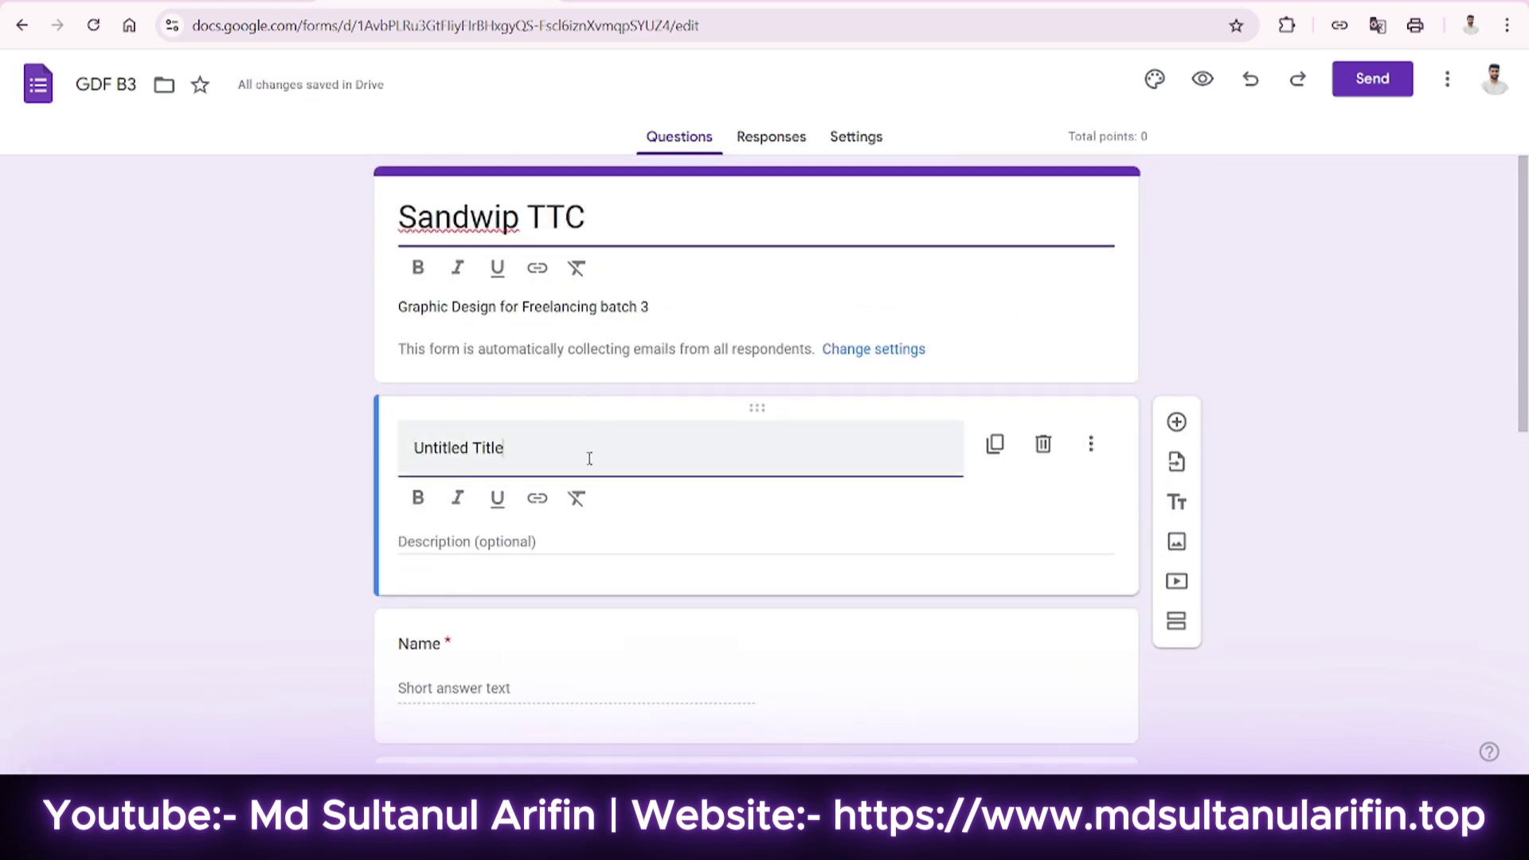
click(590, 459)
text(Personal Information)
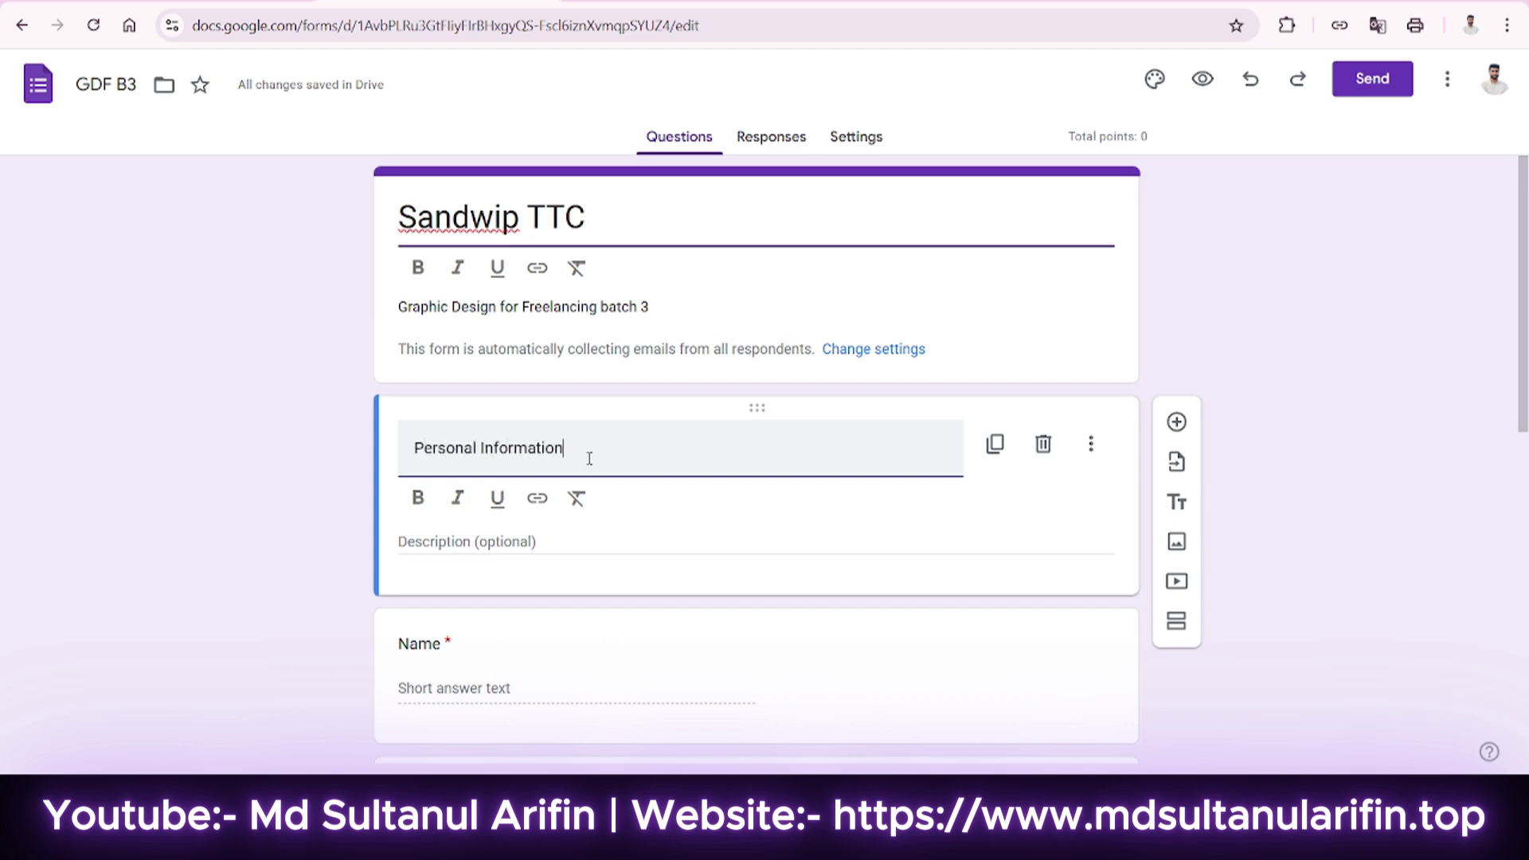
click(567, 535)
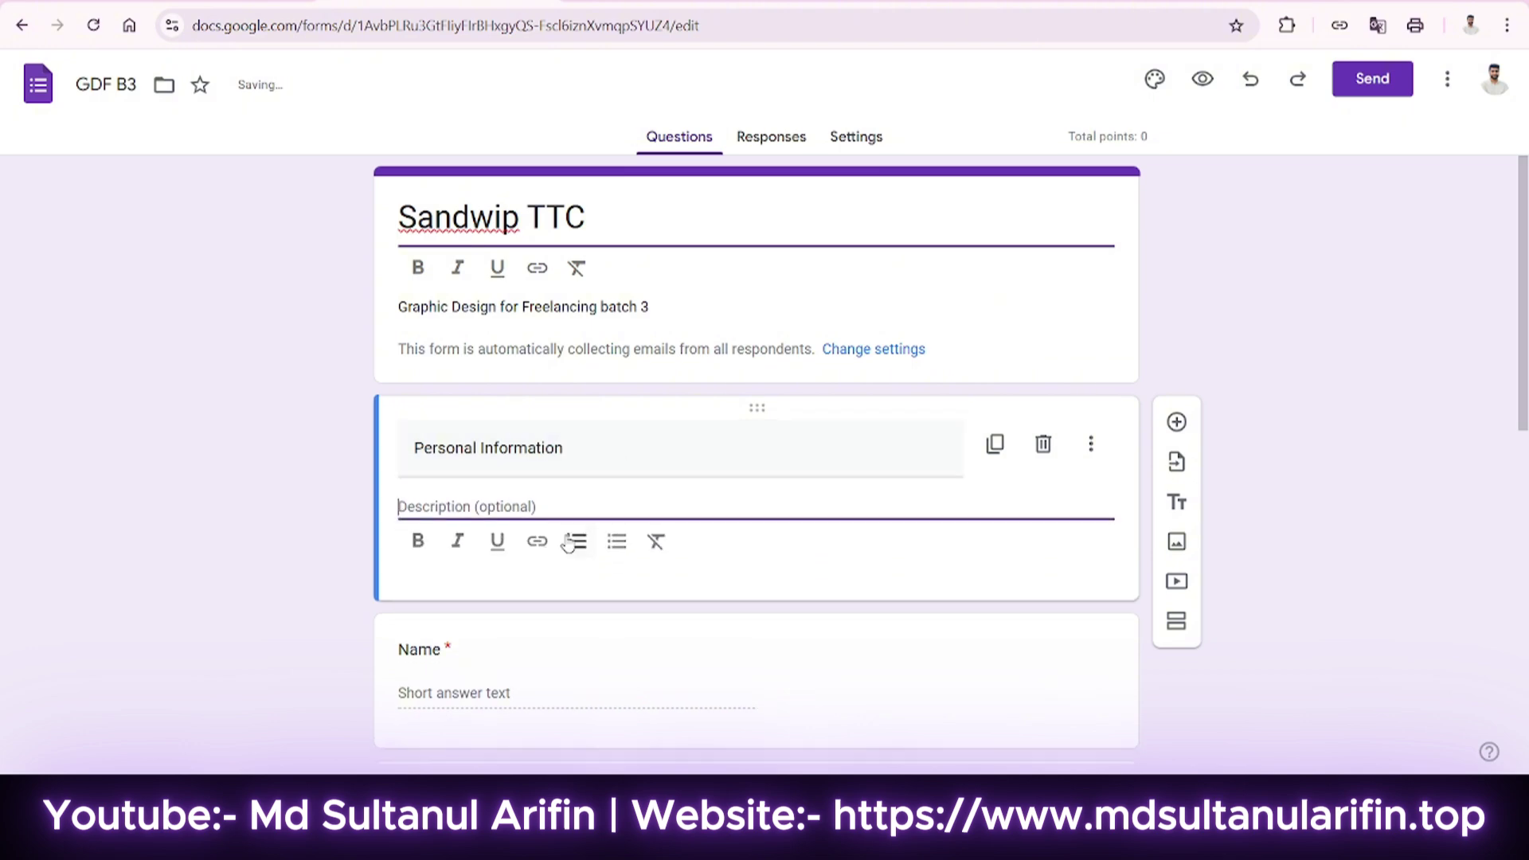
text(Provide your)
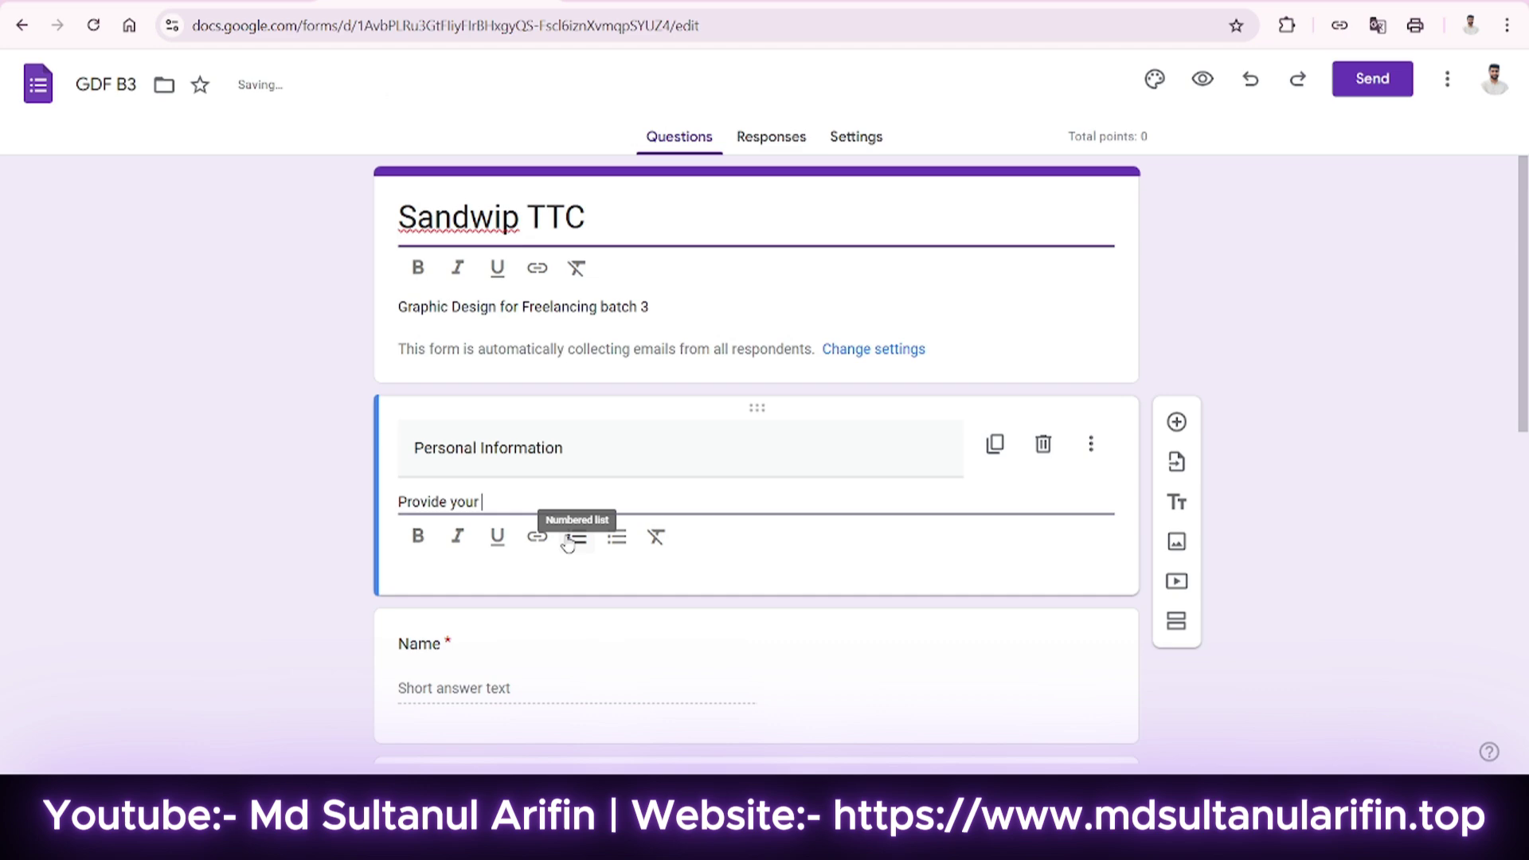
text( personal information)
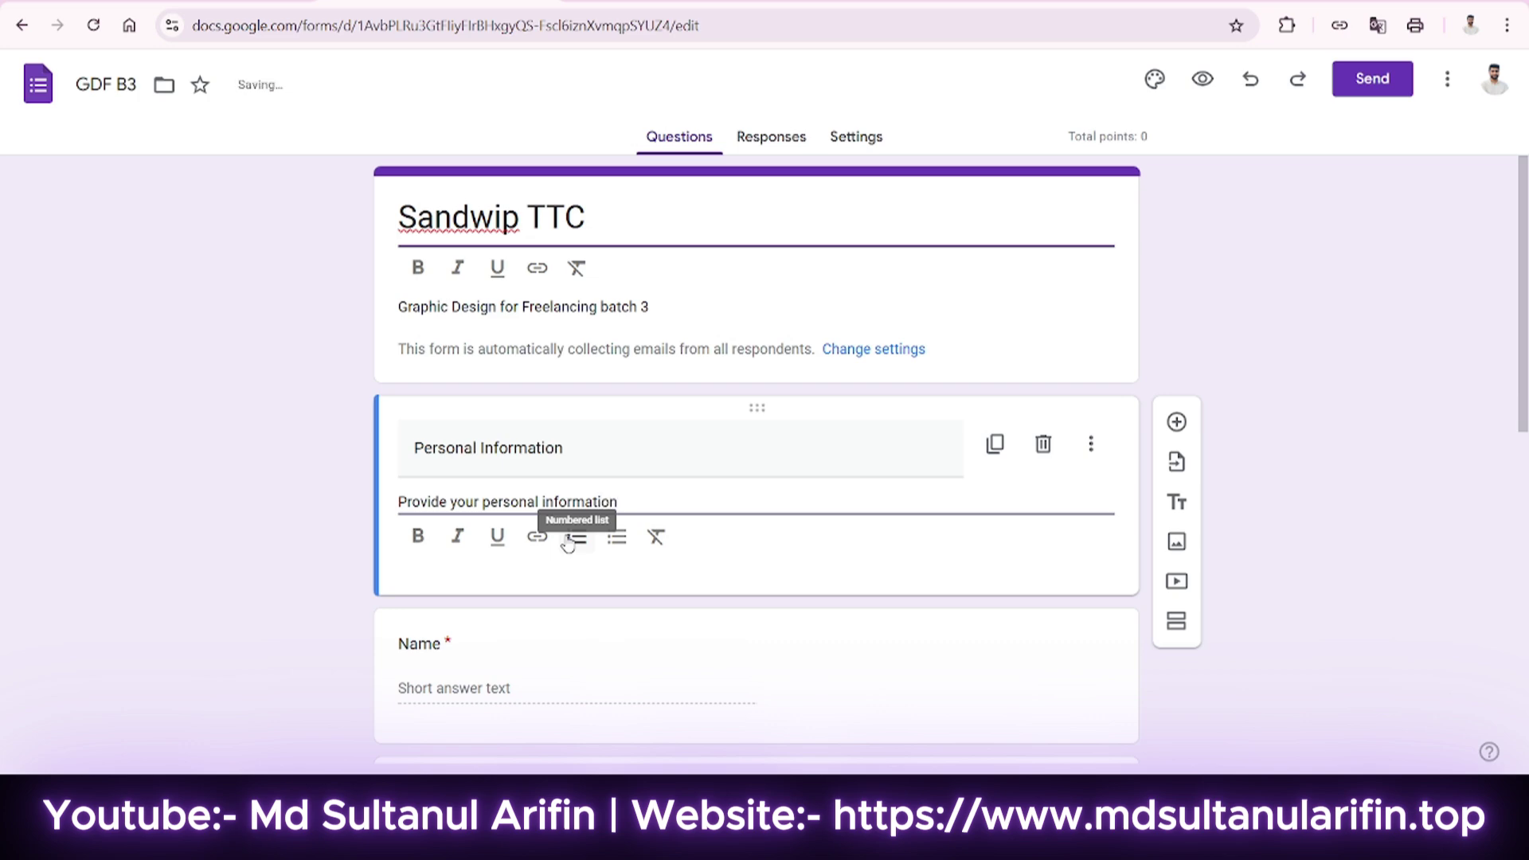
click(336, 464)
scroll(874, 575, down, 1)
scroll(875, 575, down, 2)
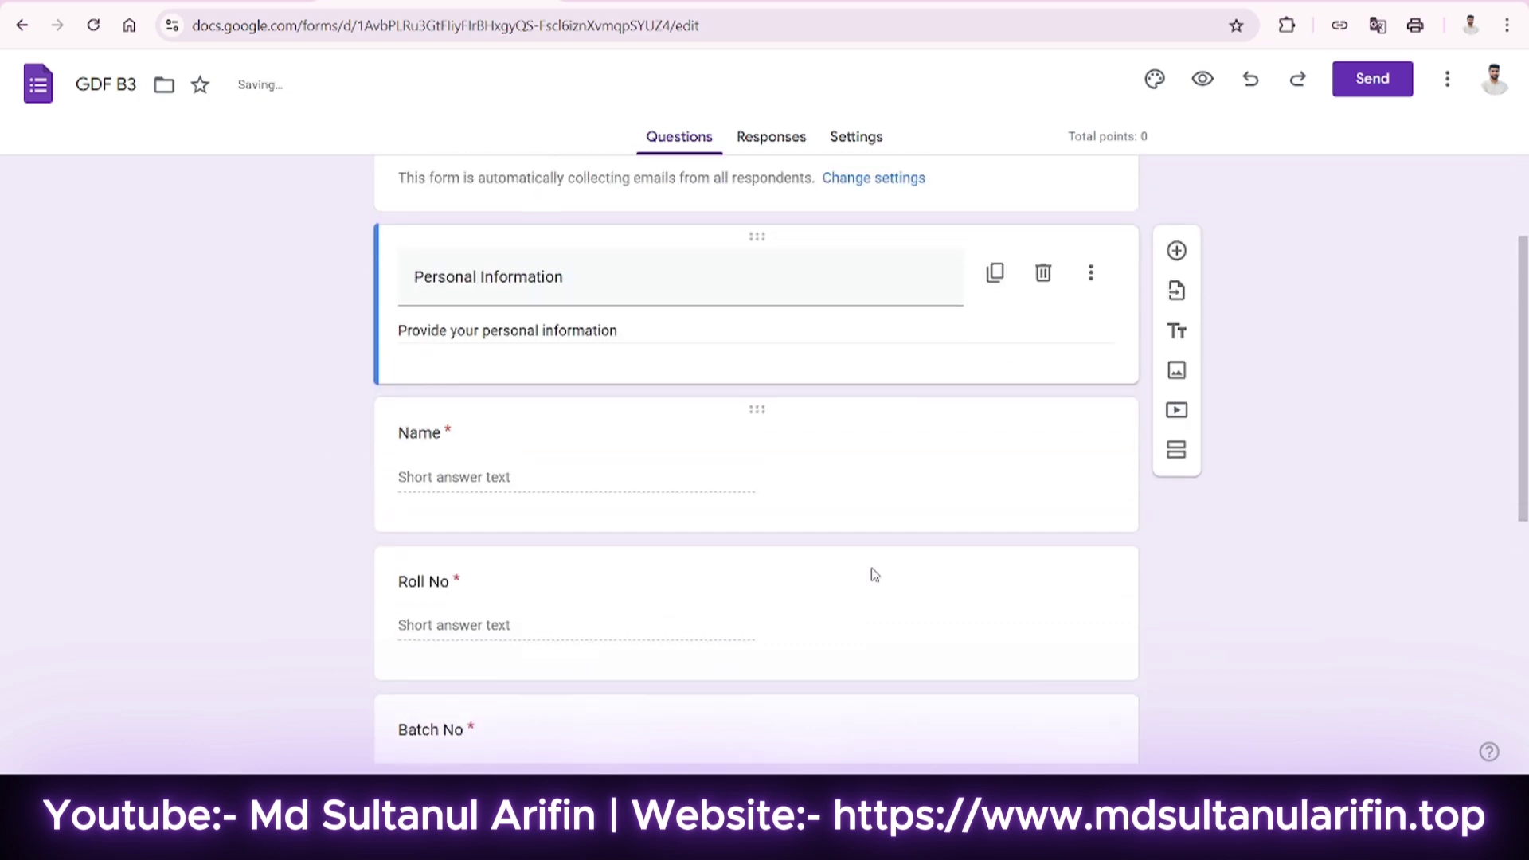
scroll(871, 573, up, 3)
click(990, 239)
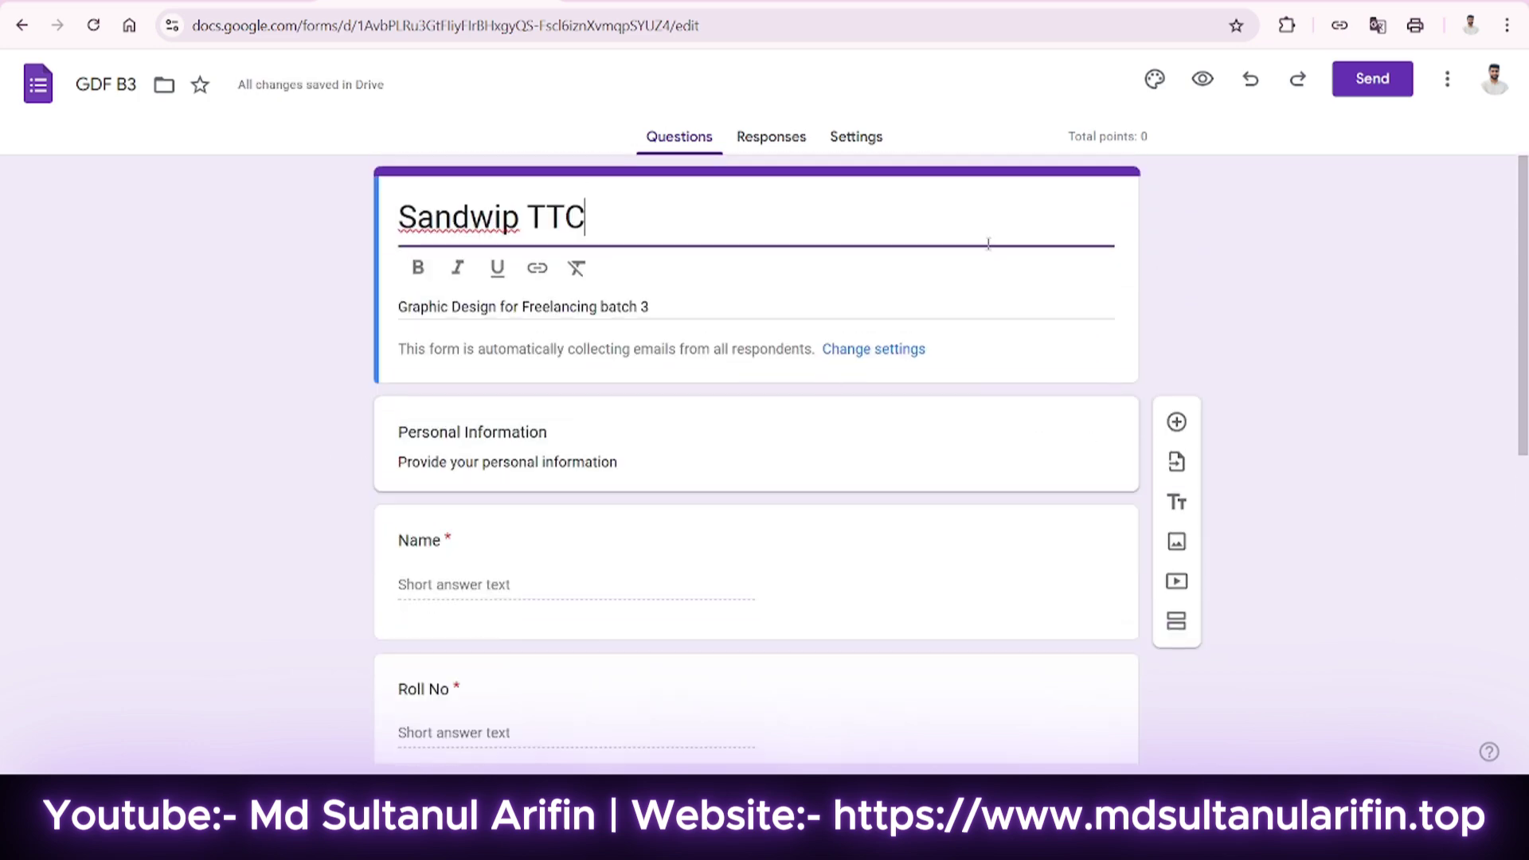
In the theme, set the header font to Poppins, found by searching 'pop' in More fonts.
click(1155, 81)
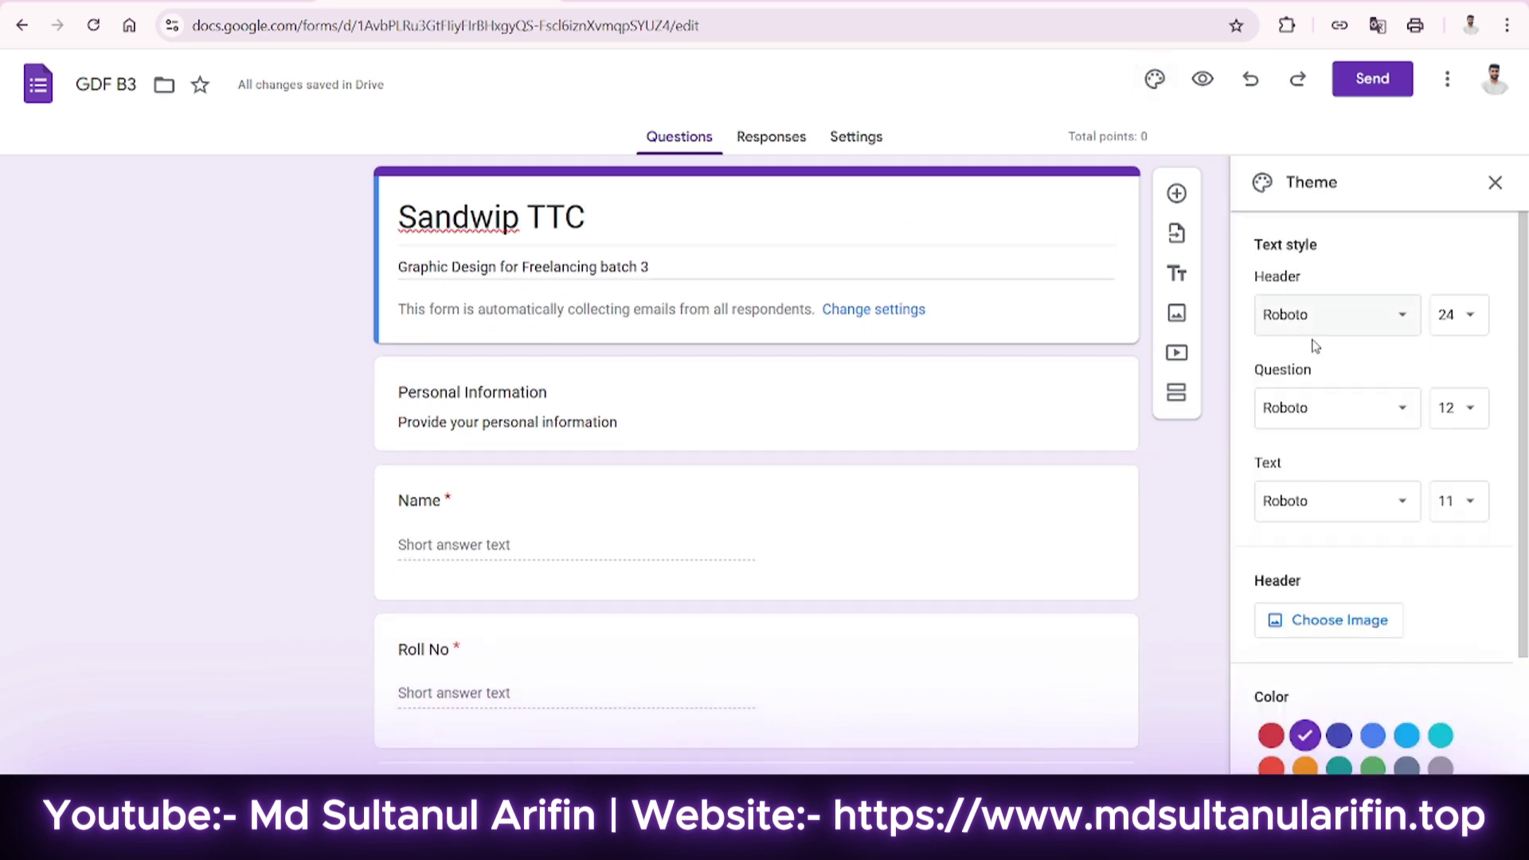
scroll(1315, 346, down, 2)
scroll(1341, 344, up, 2)
scroll(1054, 399, down, 1)
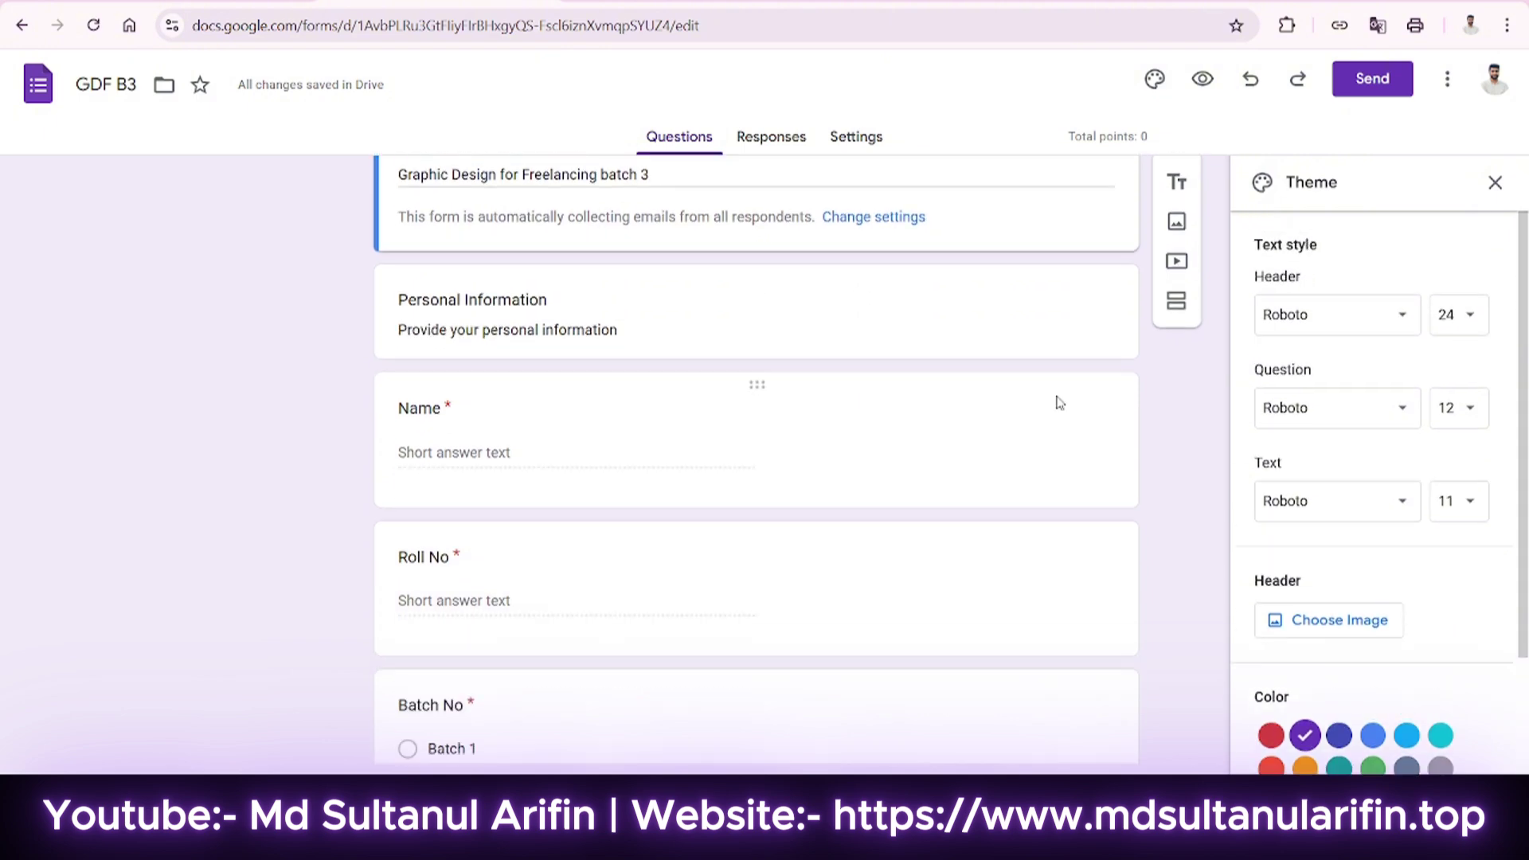
scroll(1115, 374, up, 1)
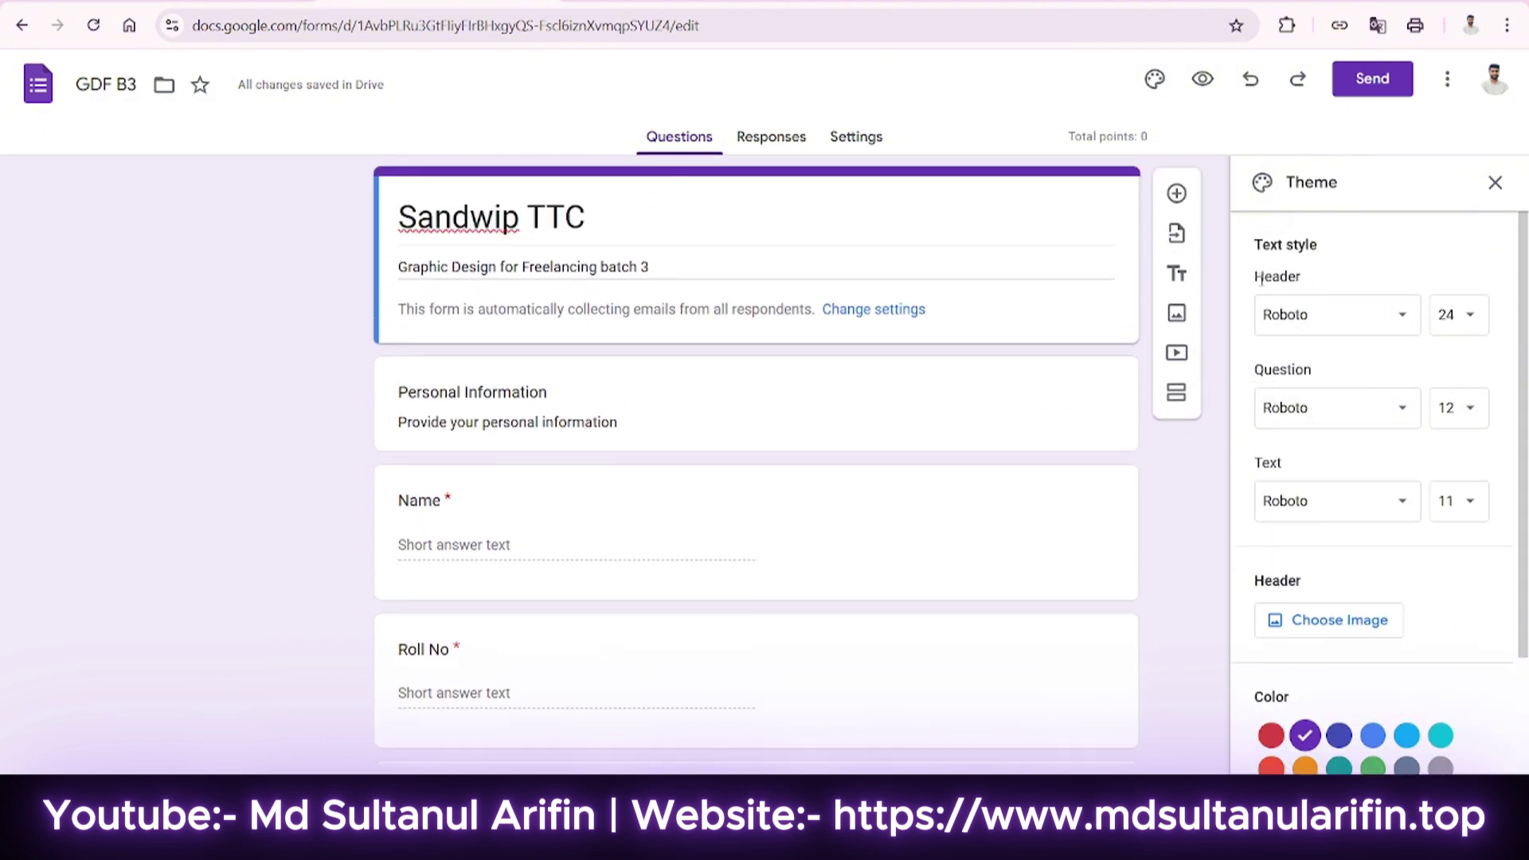
drag(1279, 277, 1327, 310)
click(1327, 312)
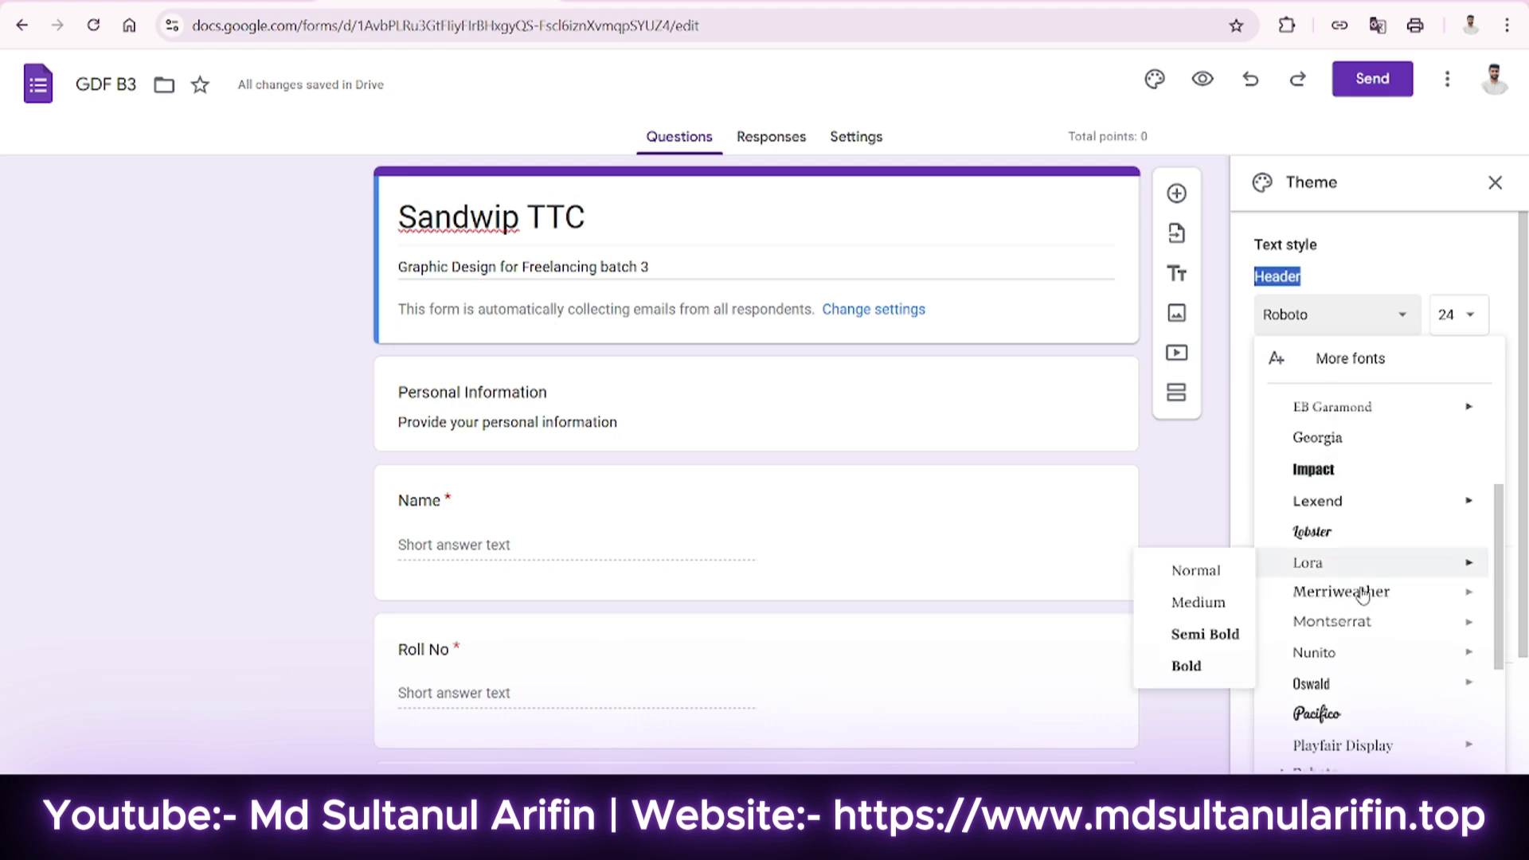
scroll(1358, 671, down, 3)
scroll(1354, 653, up, 10)
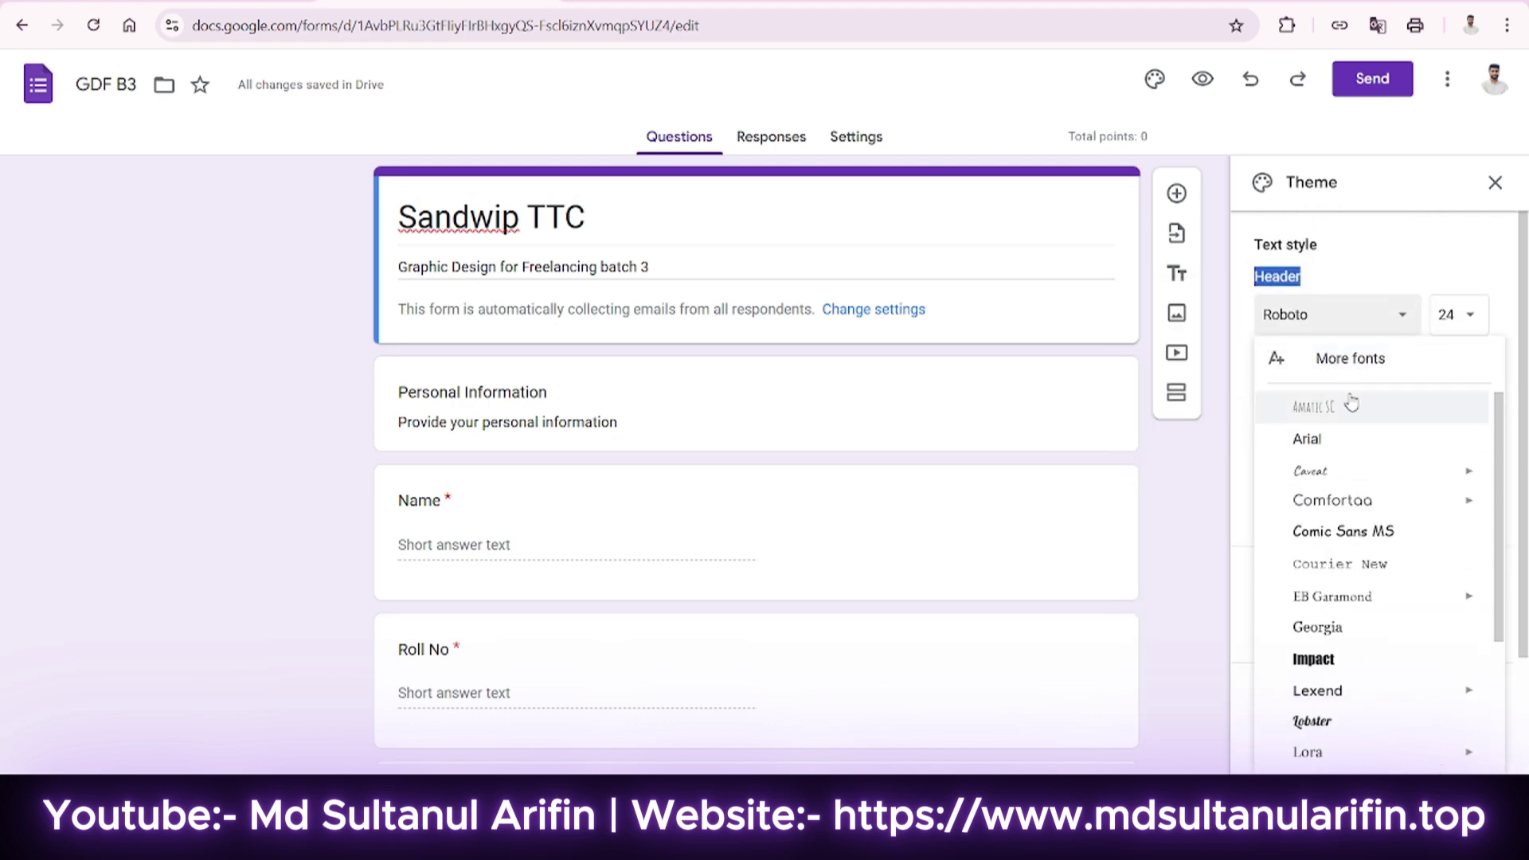
click(1328, 362)
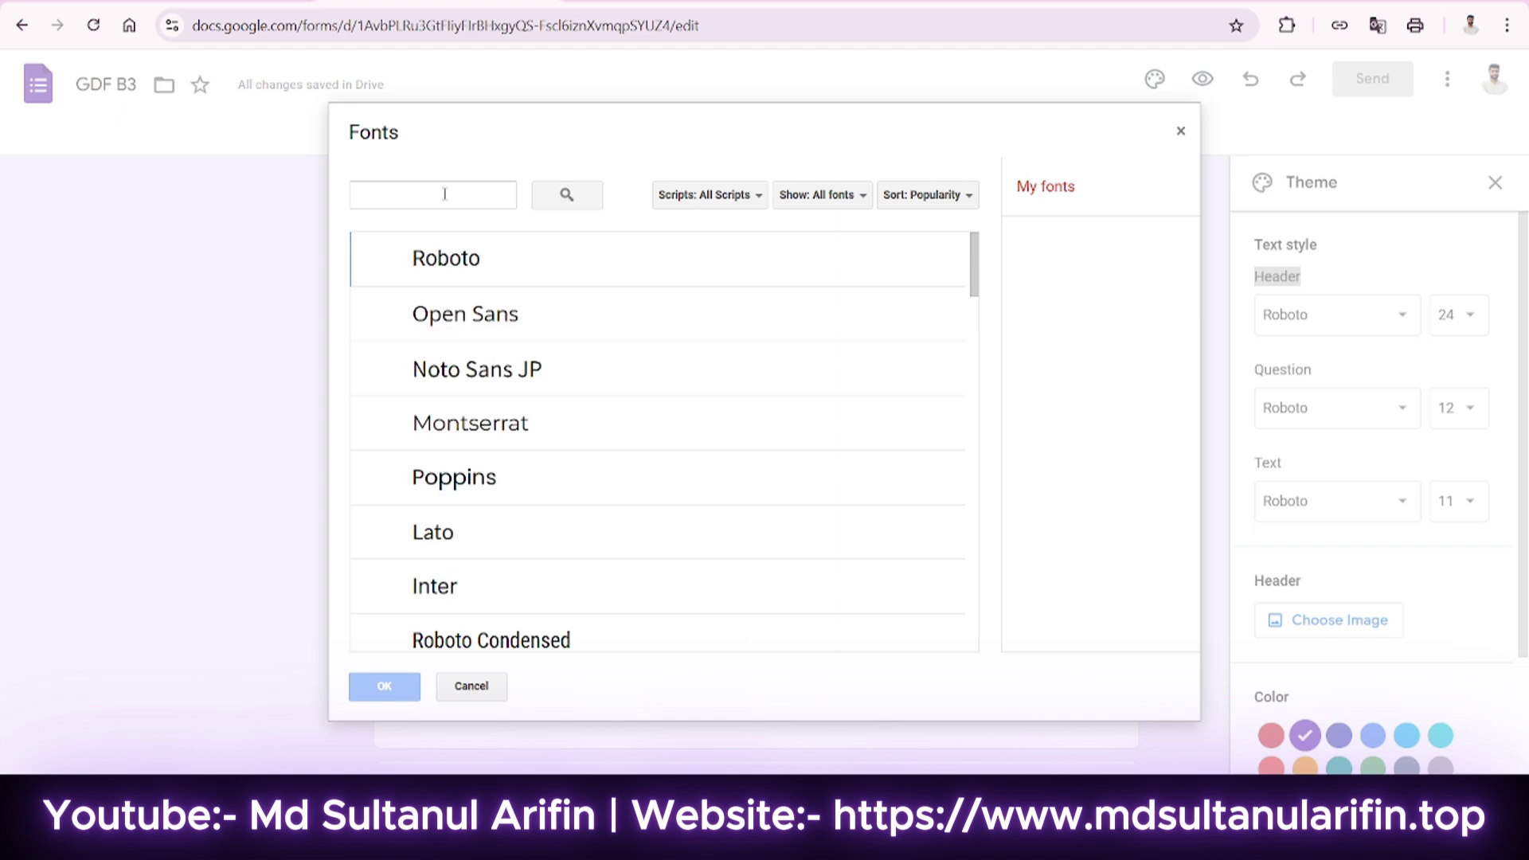
click(443, 193)
text(popp)
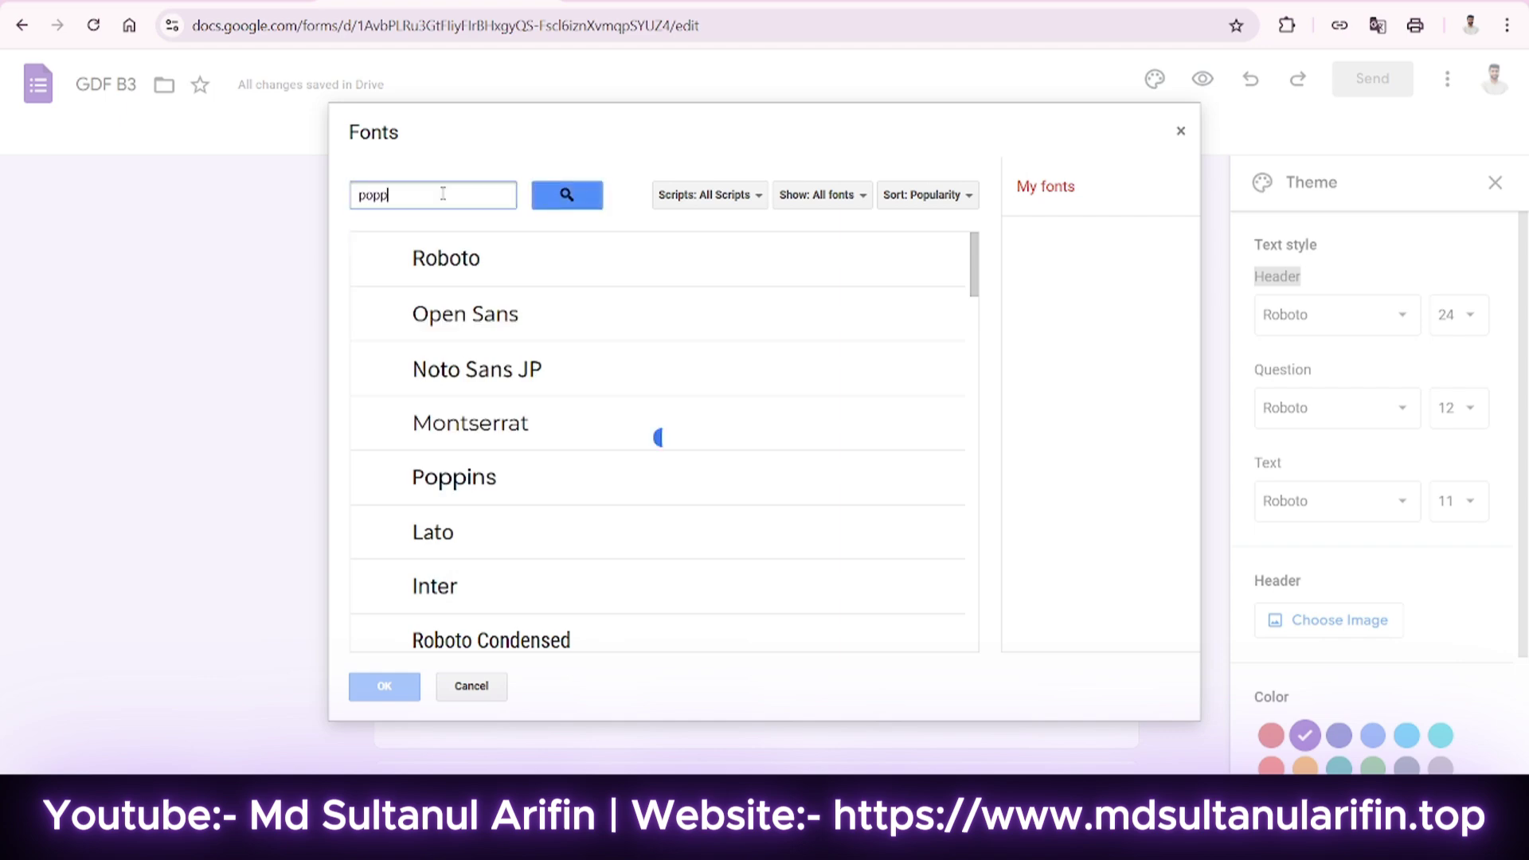
click(481, 275)
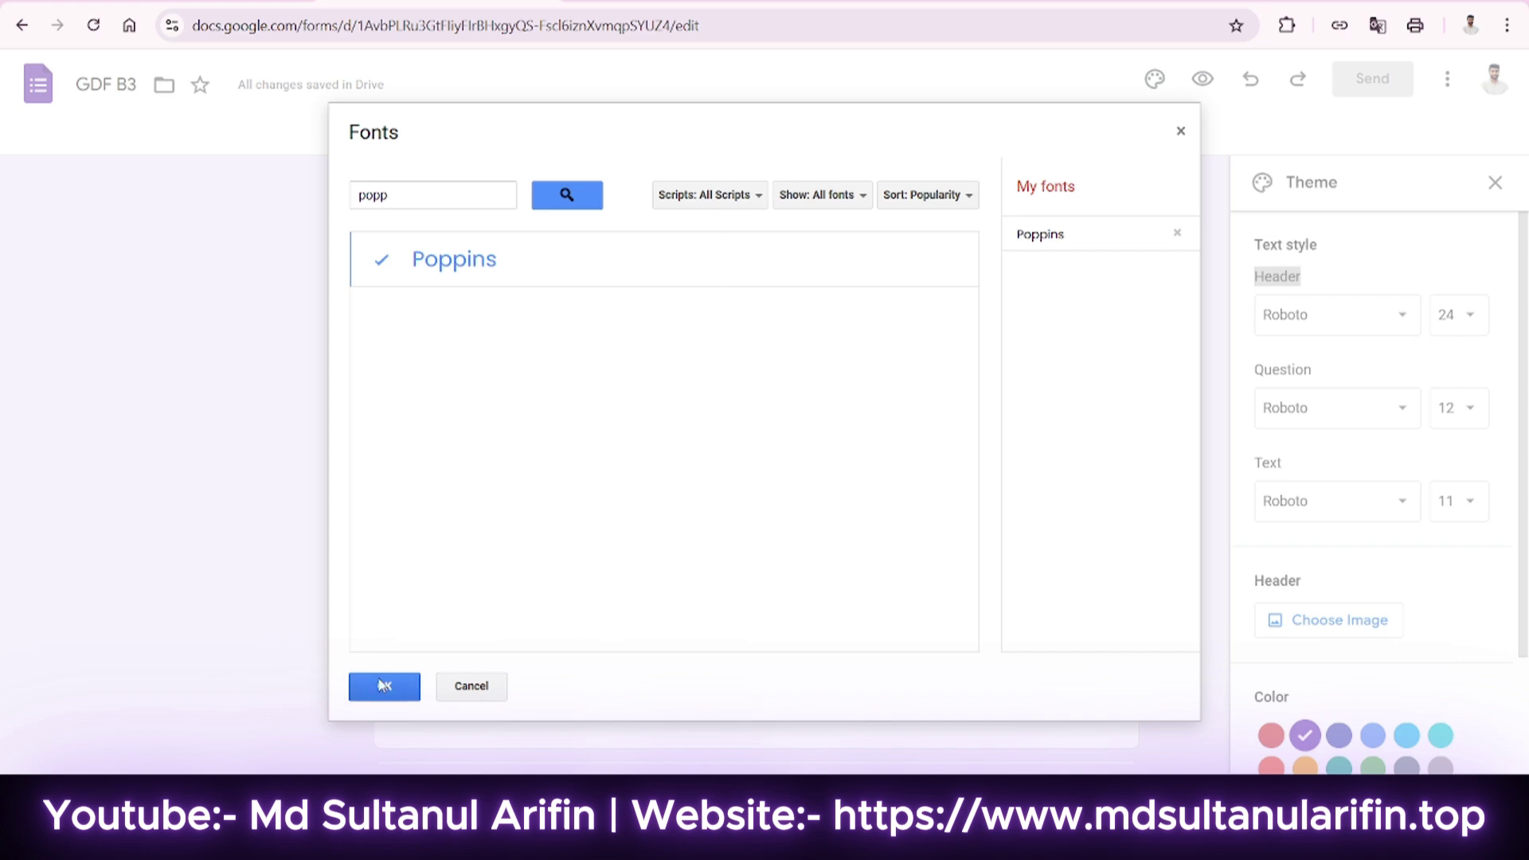
click(383, 685)
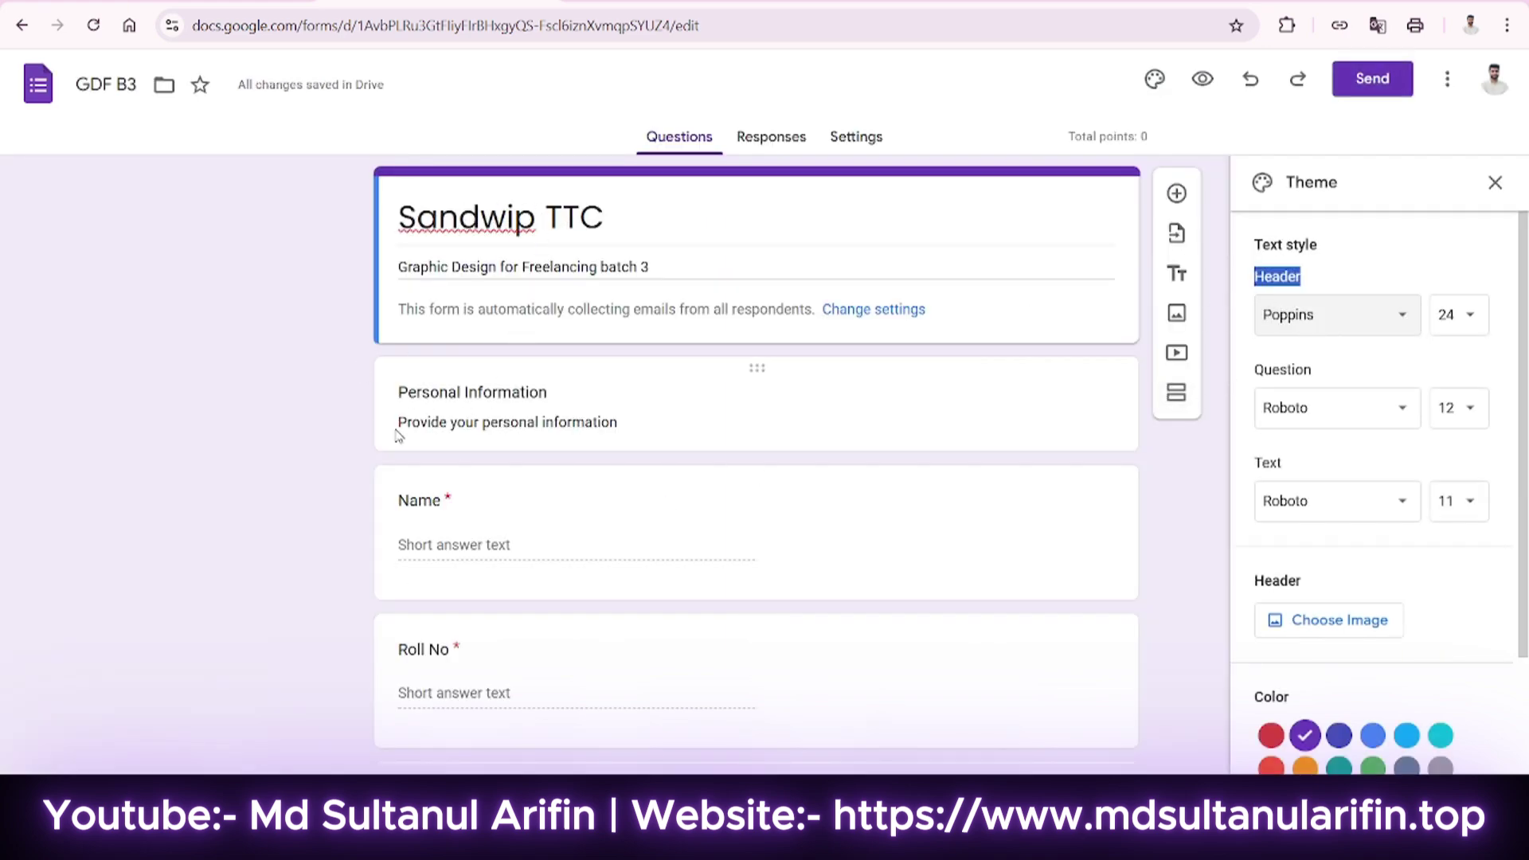
Add Poppins to the theme's available fonts through the font library.
scroll(609, 438, down, 2)
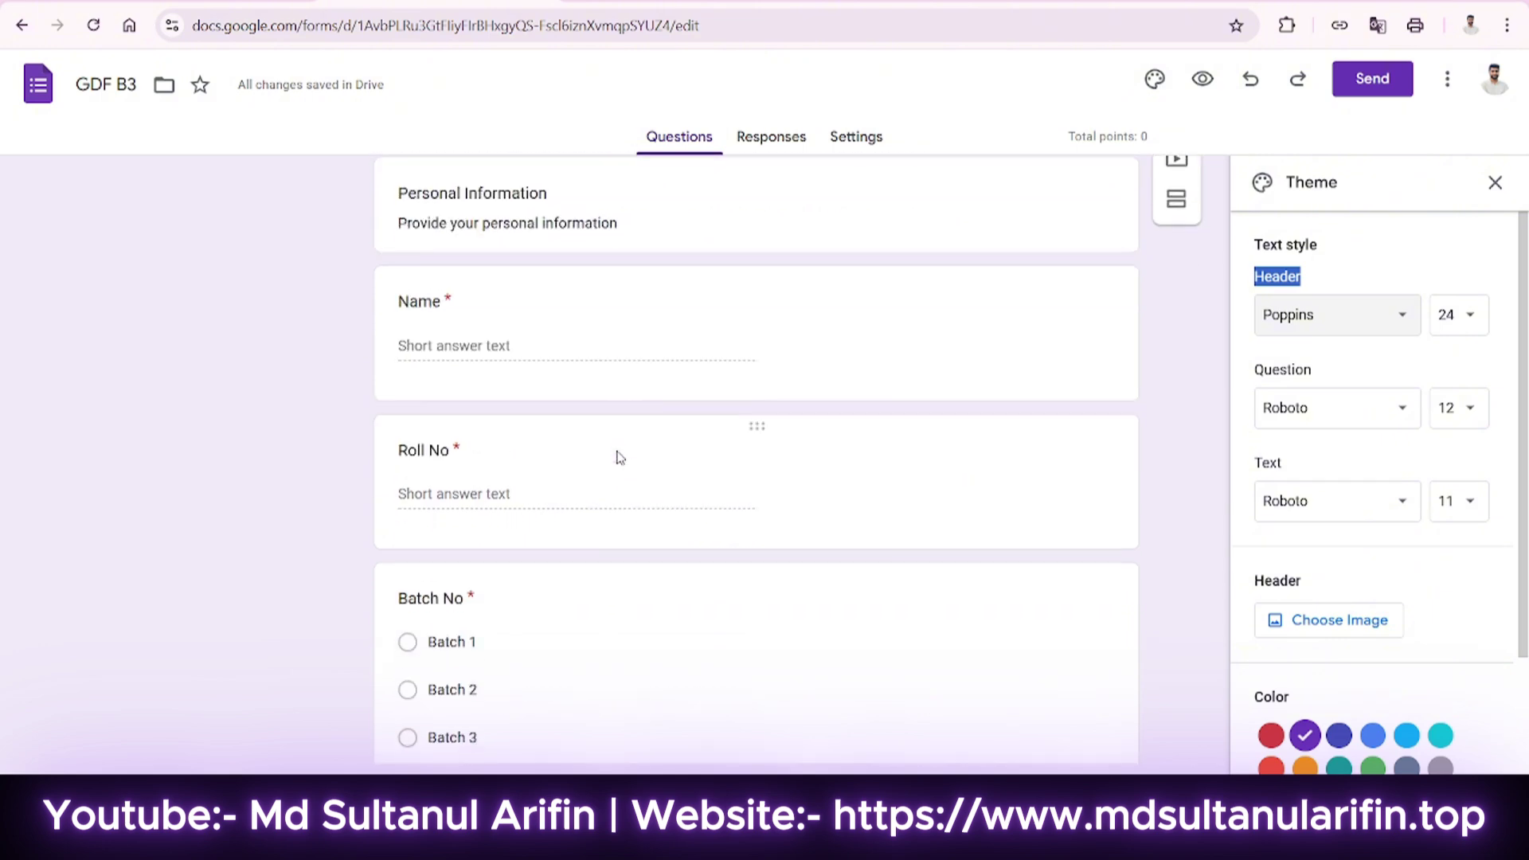
click(1306, 407)
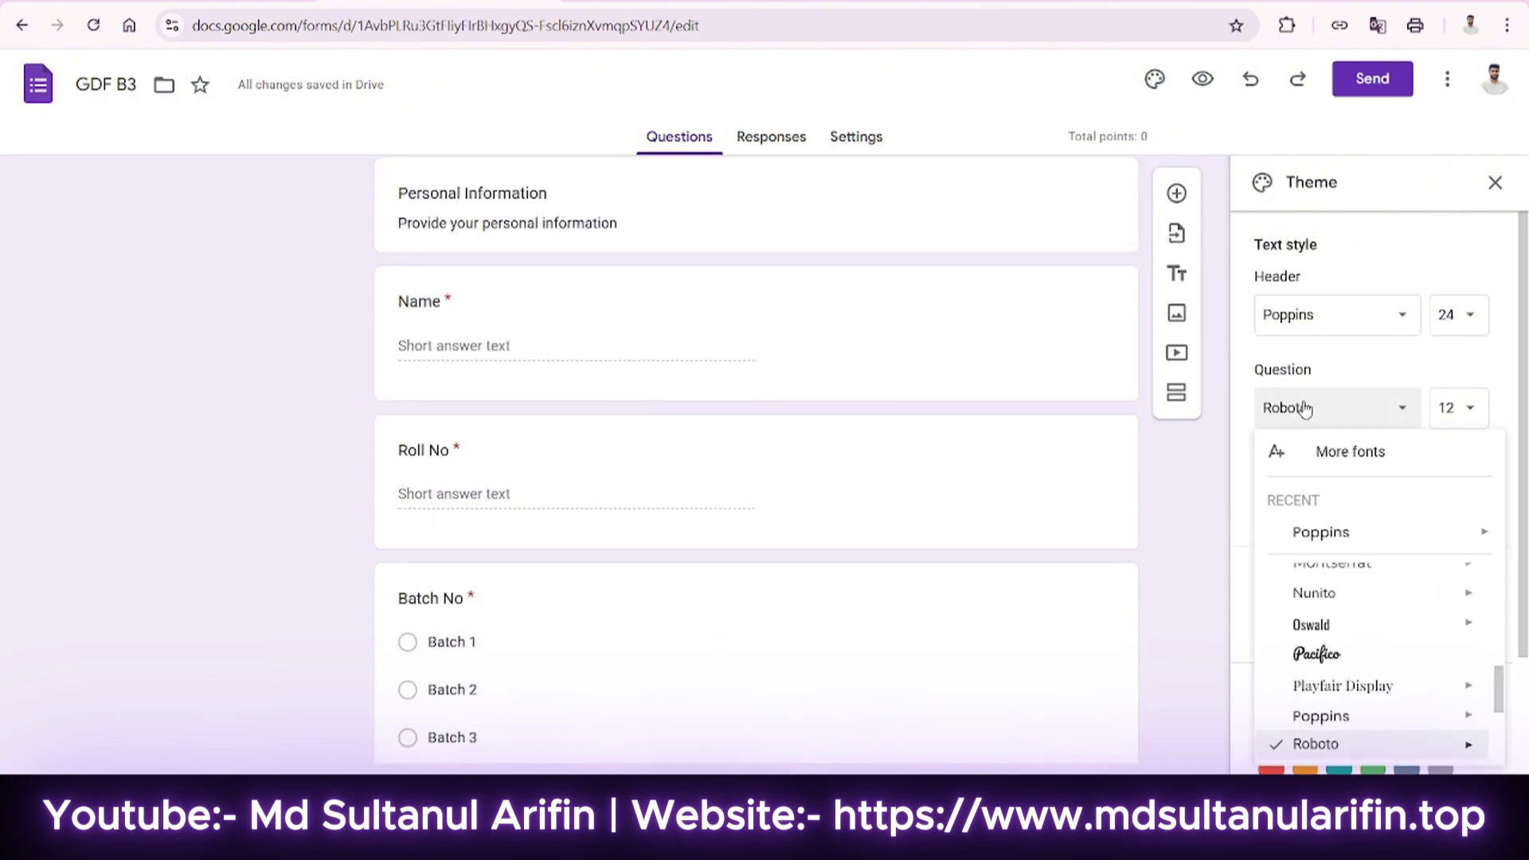
click(1328, 467)
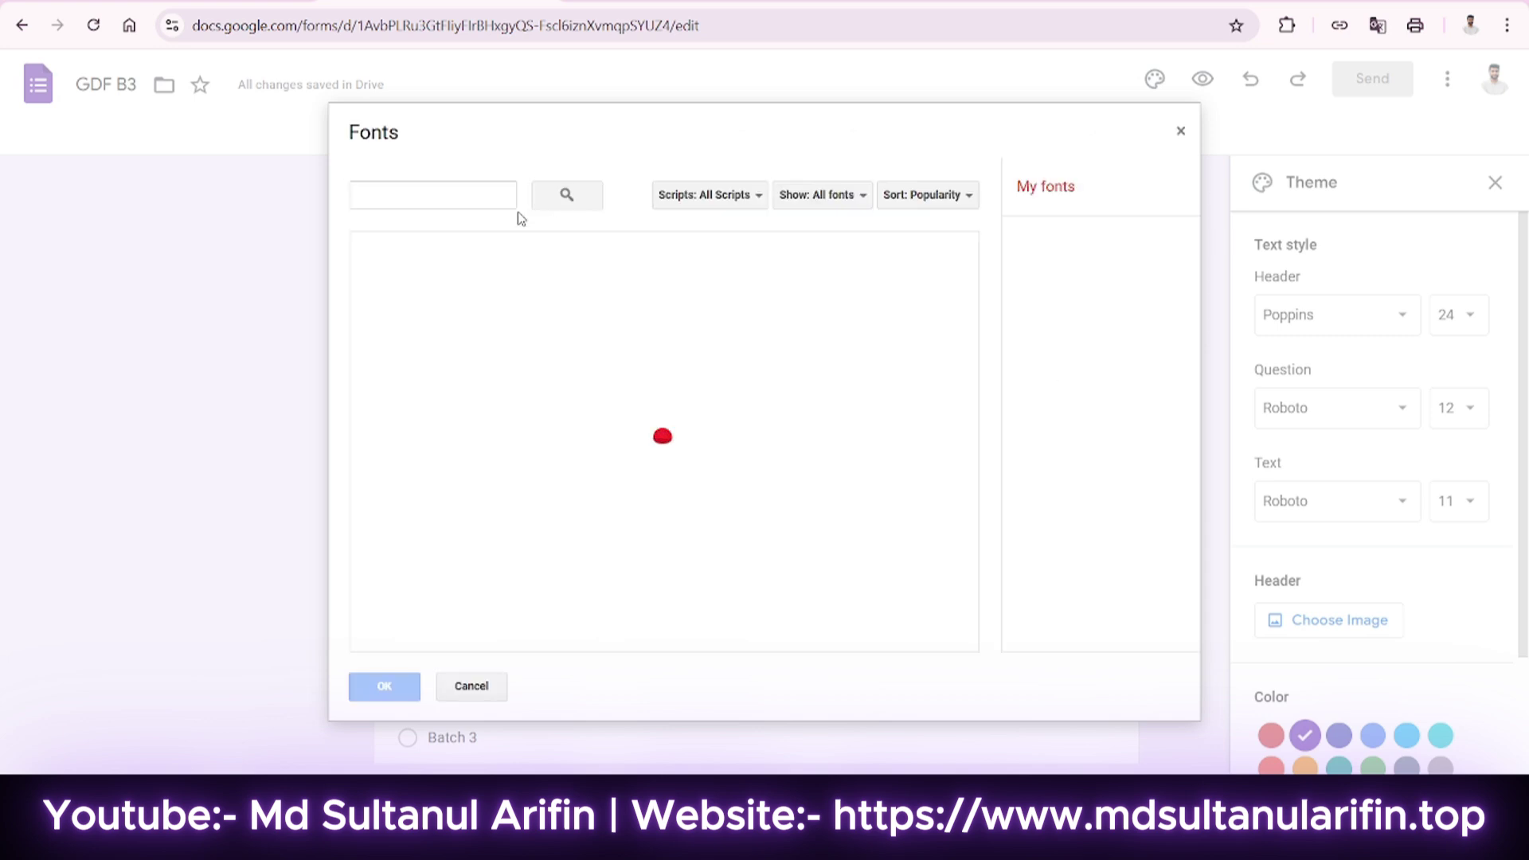
click(512, 472)
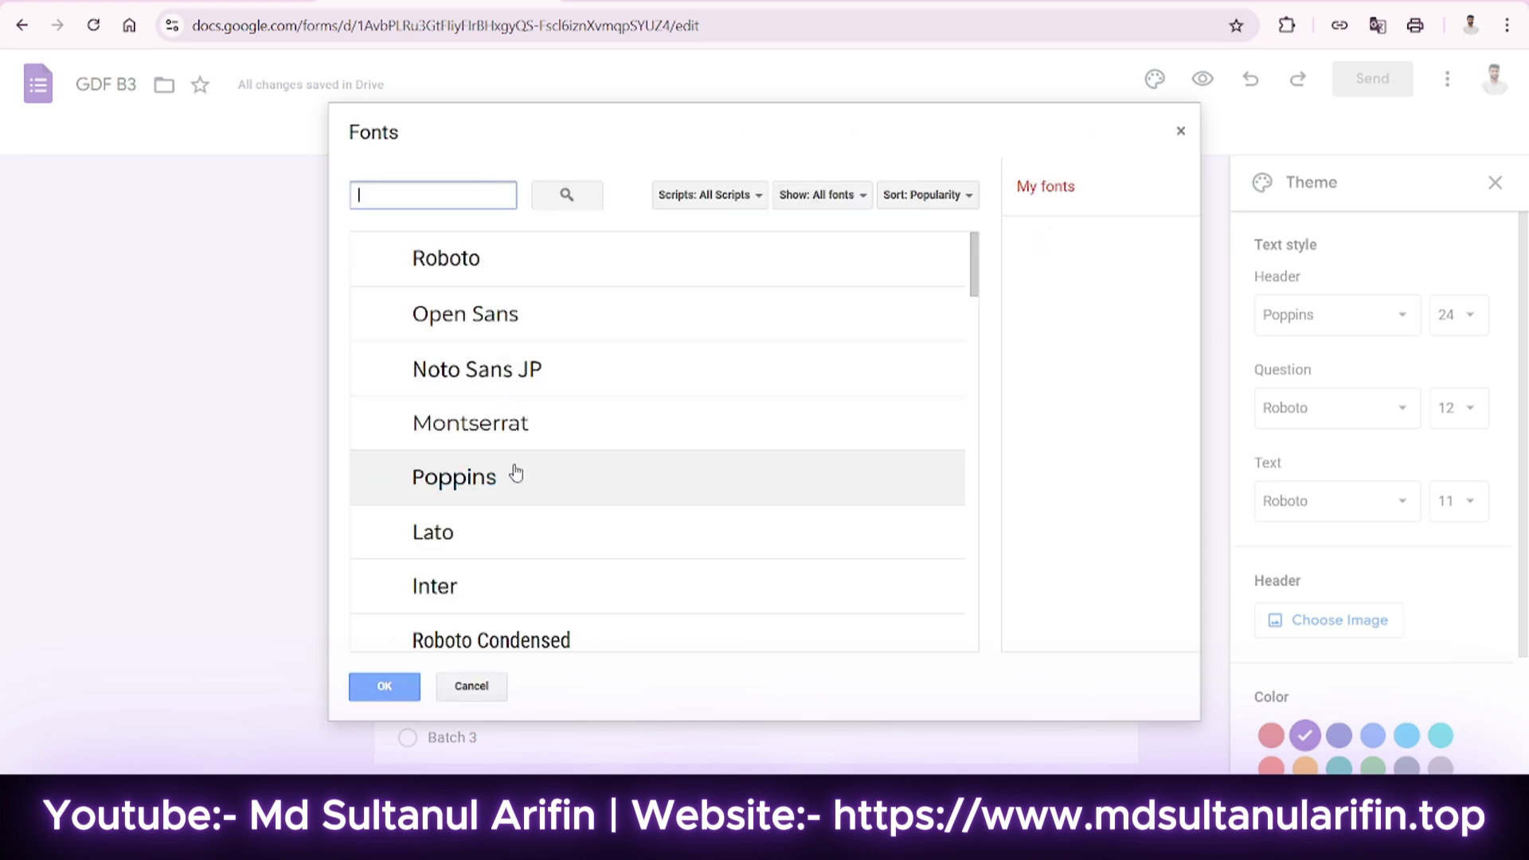
click(517, 475)
click(382, 690)
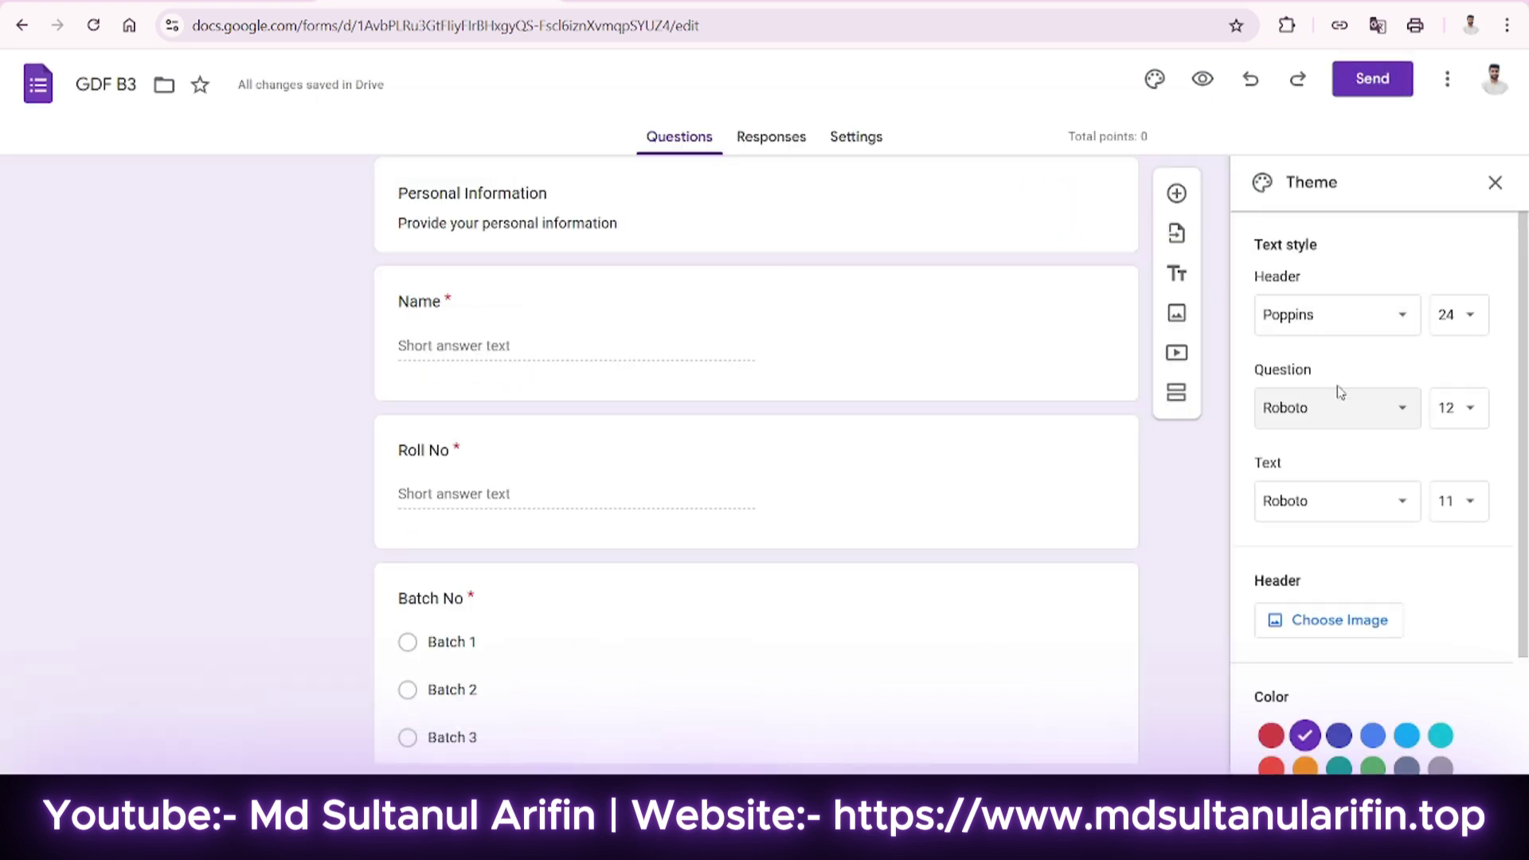
scroll(1338, 398, down, 1)
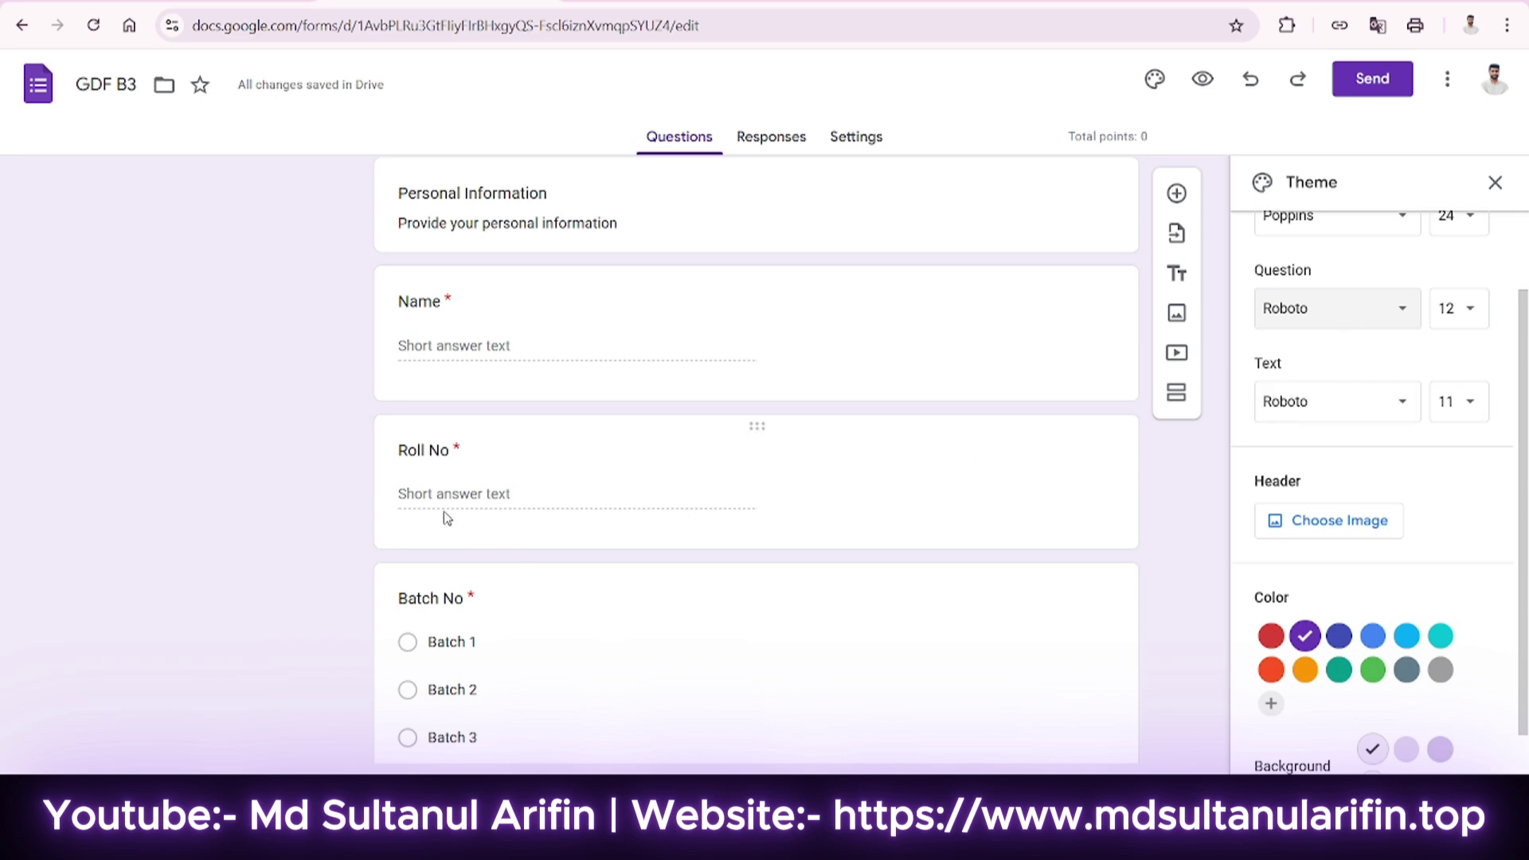
click(1306, 403)
click(1307, 402)
click(1306, 307)
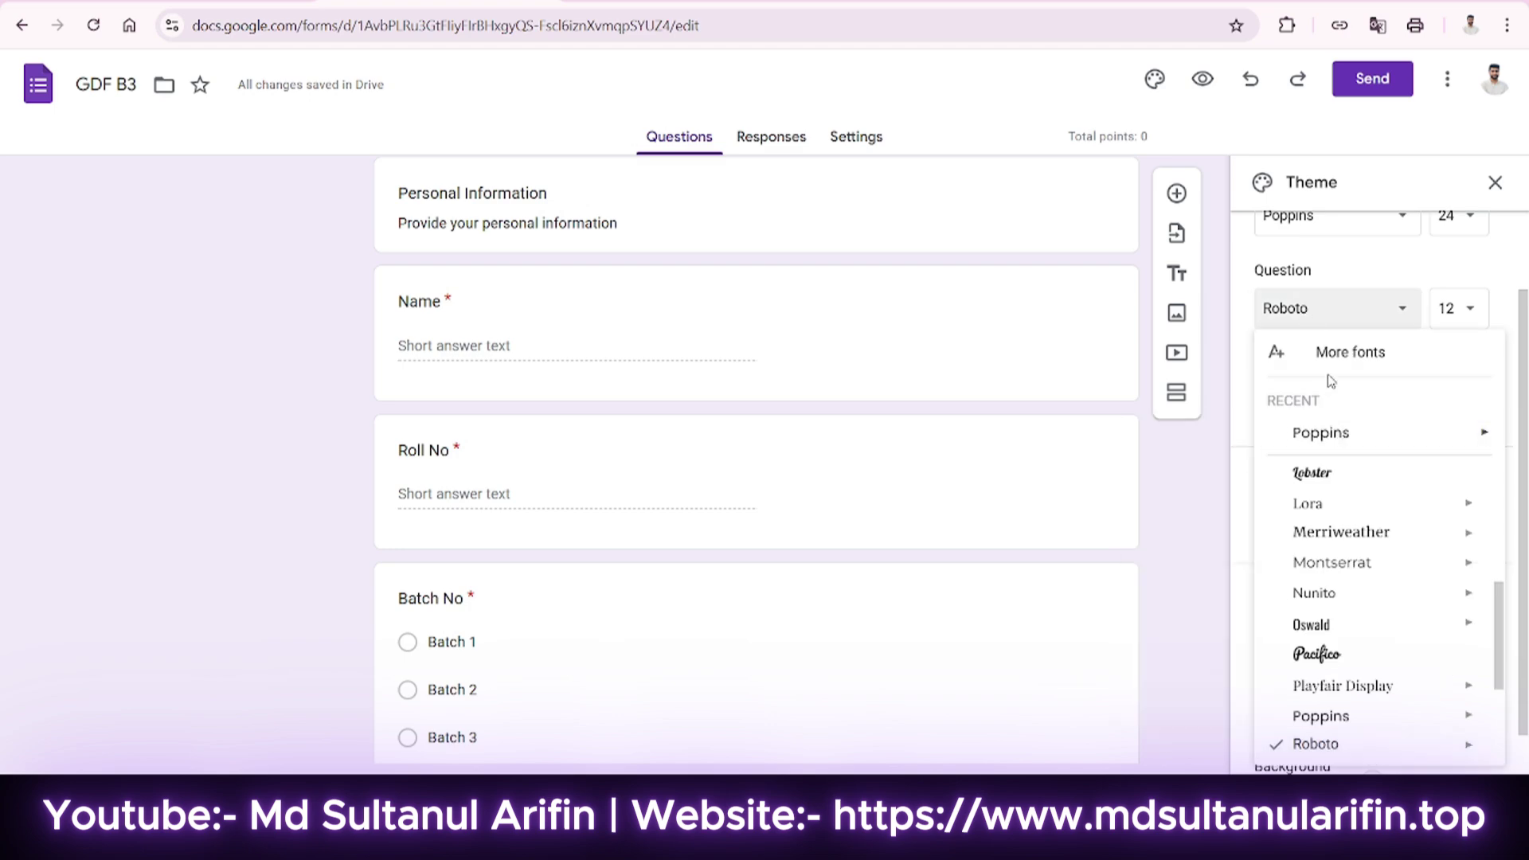
click(1326, 348)
click(470, 477)
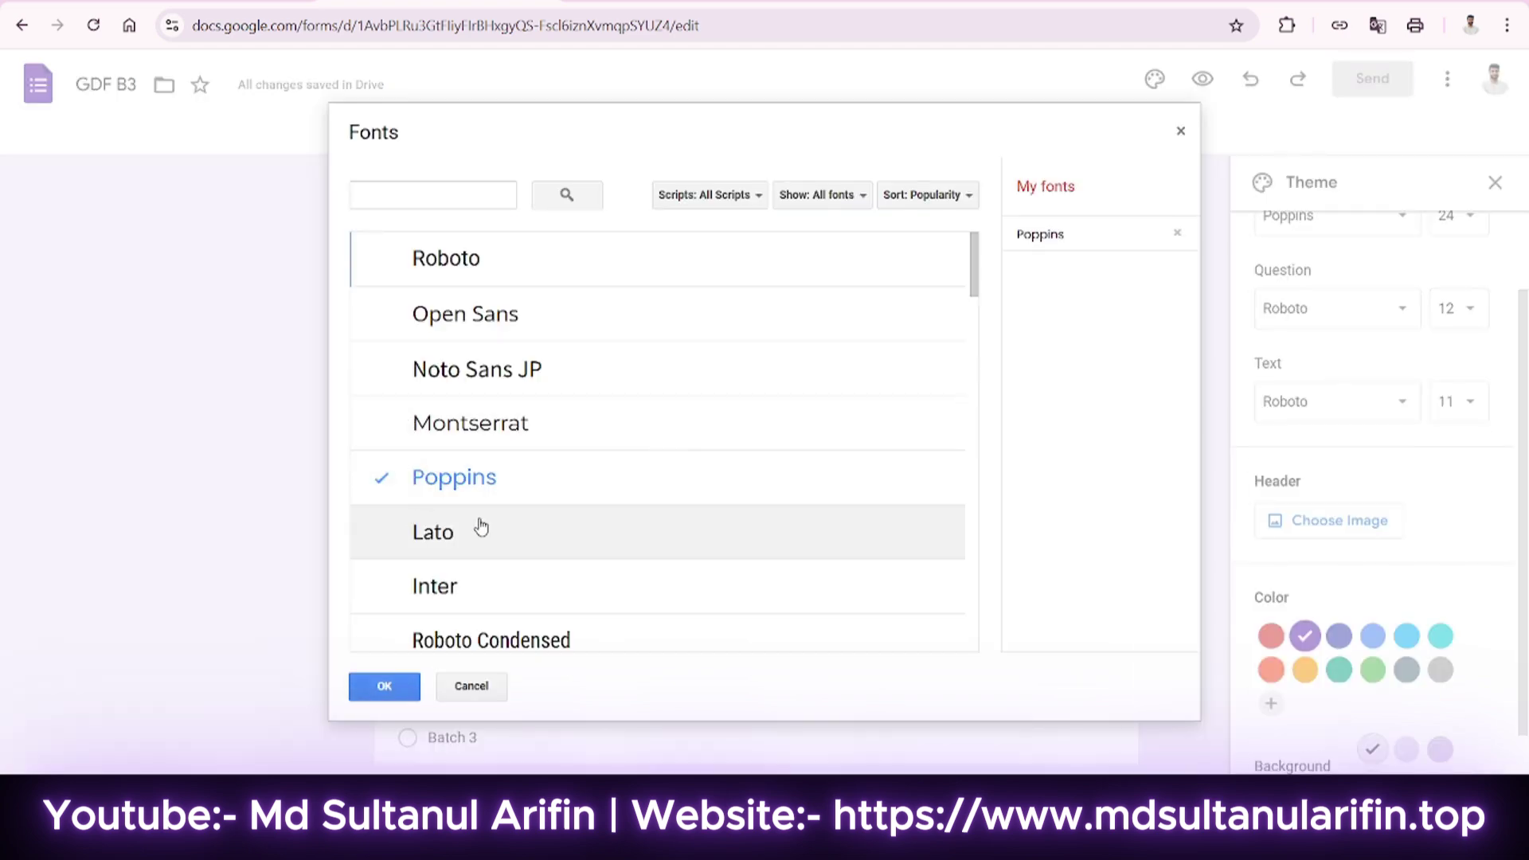
click(380, 686)
Set body text and question fonts to Poppins, keeping the header size at 24.
click(1382, 401)
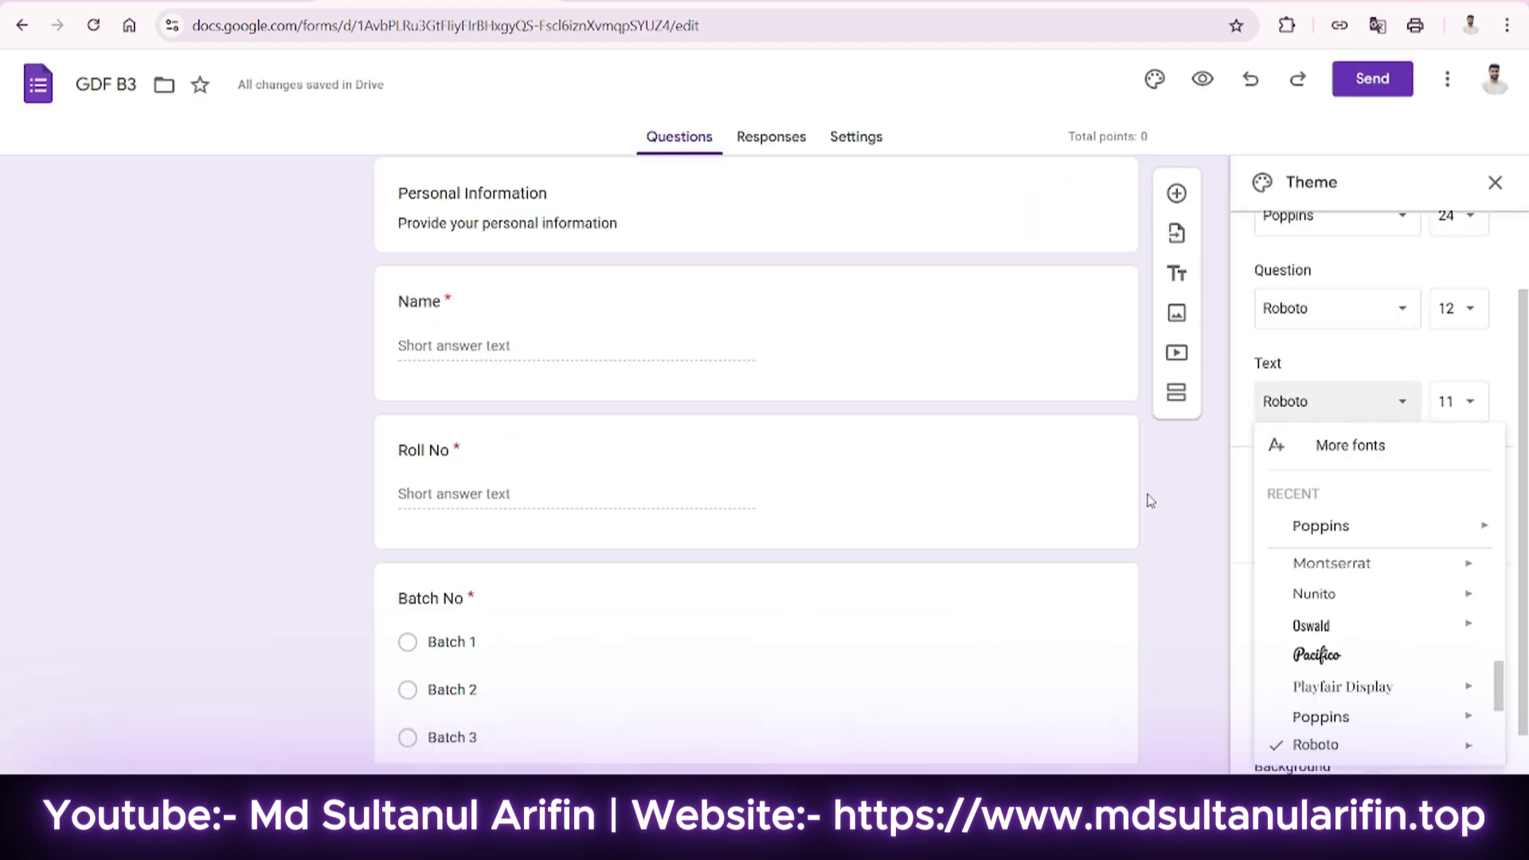
click(1319, 526)
click(1322, 321)
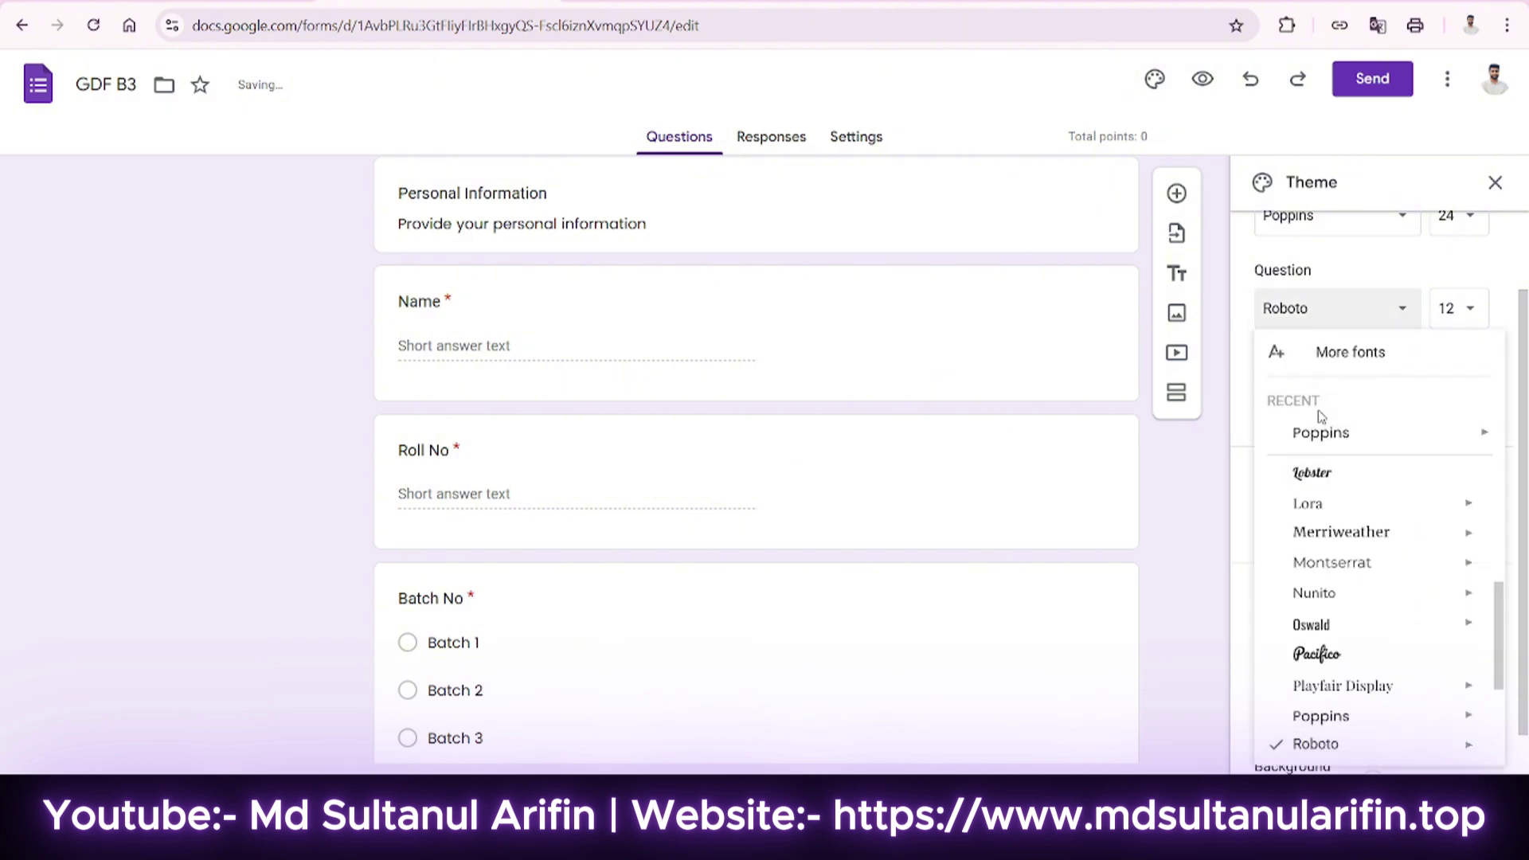
click(1313, 432)
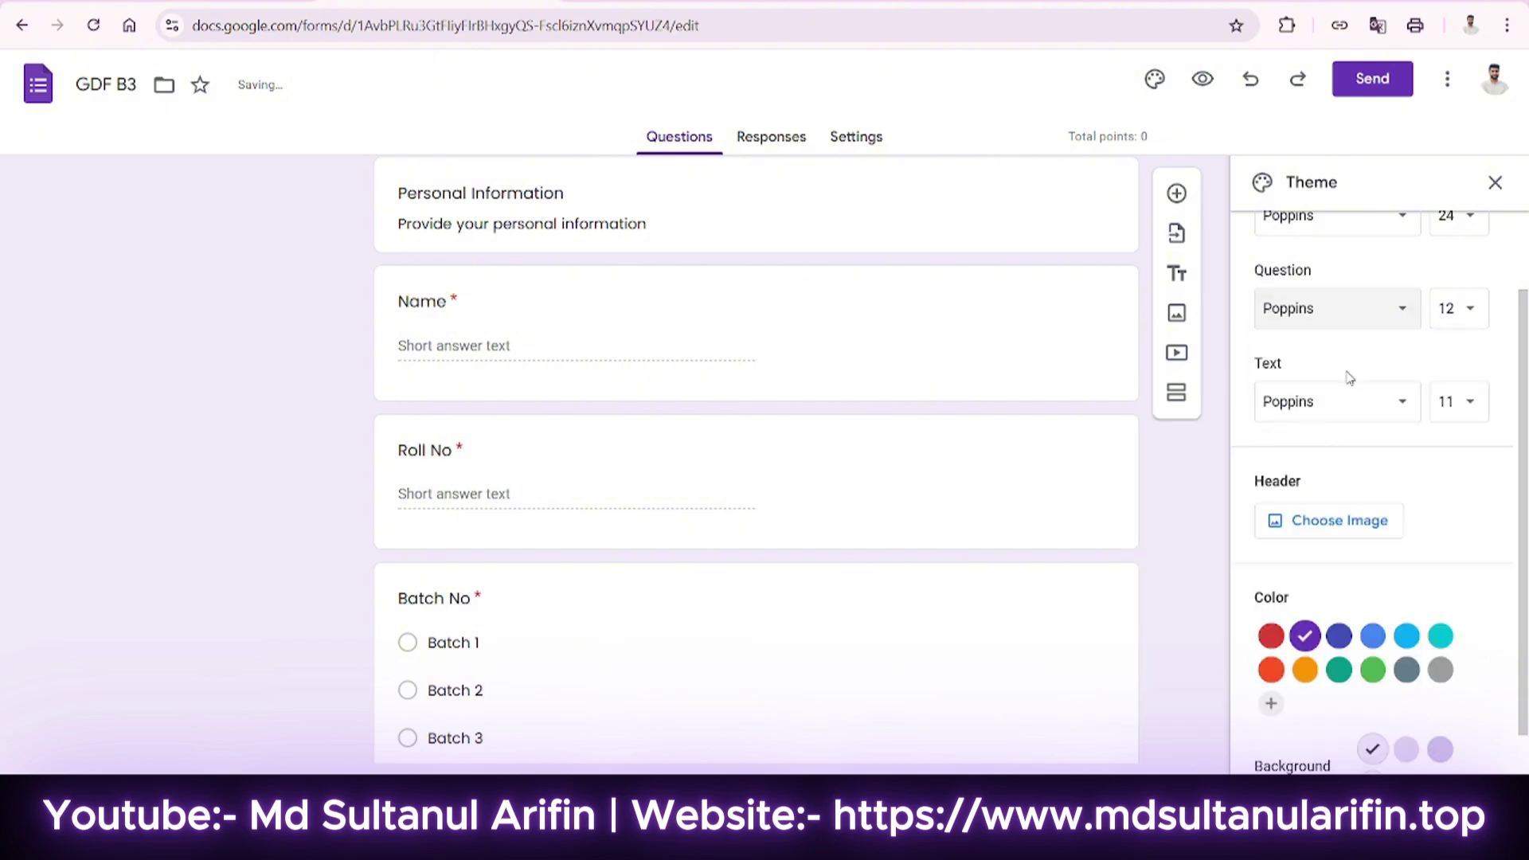
scroll(1351, 380, up, 2)
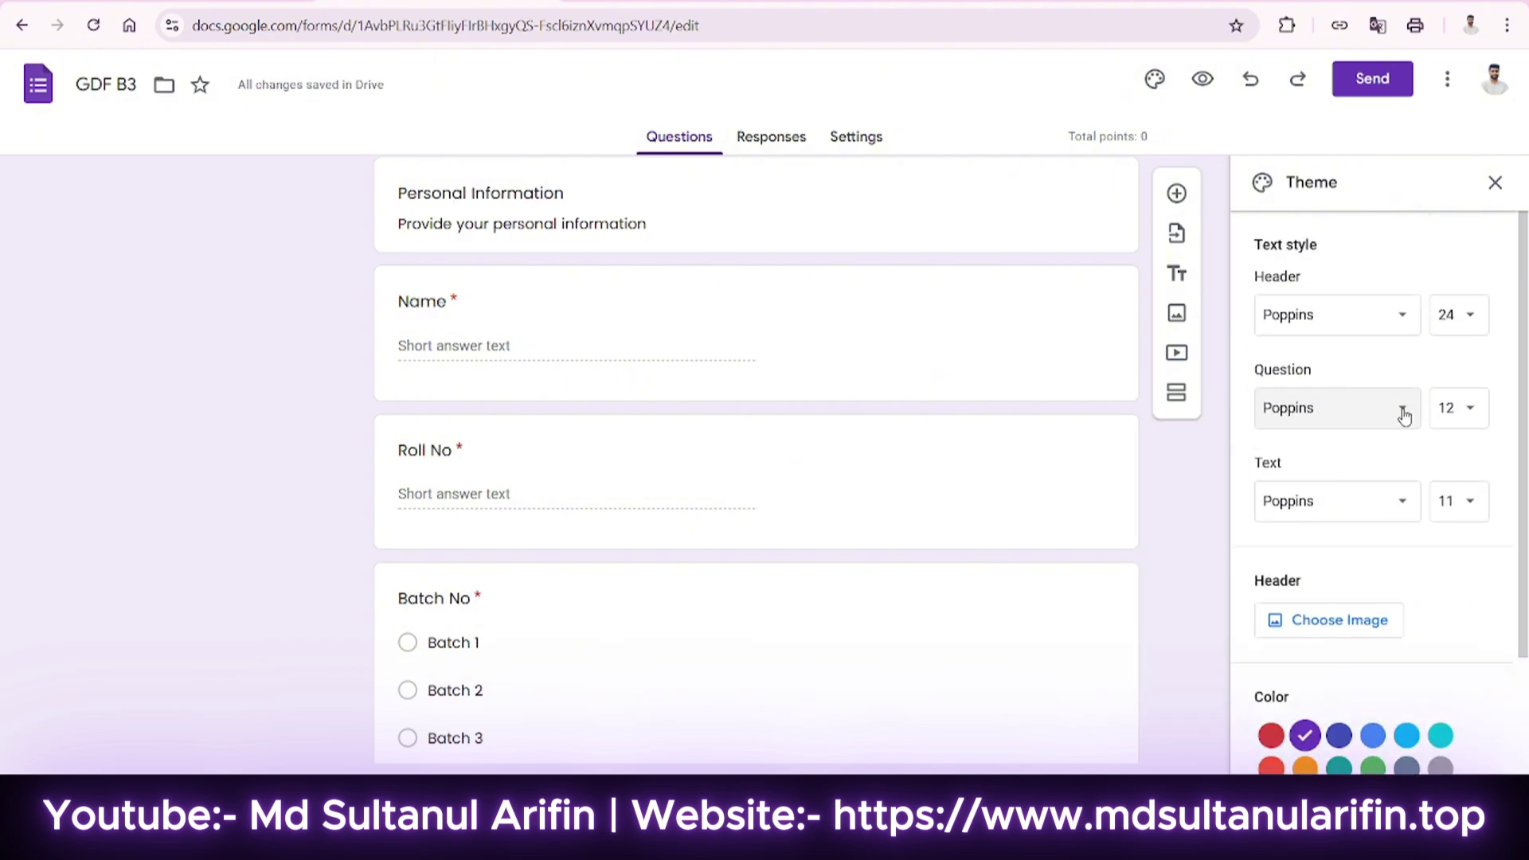
click(1447, 317)
click(1448, 322)
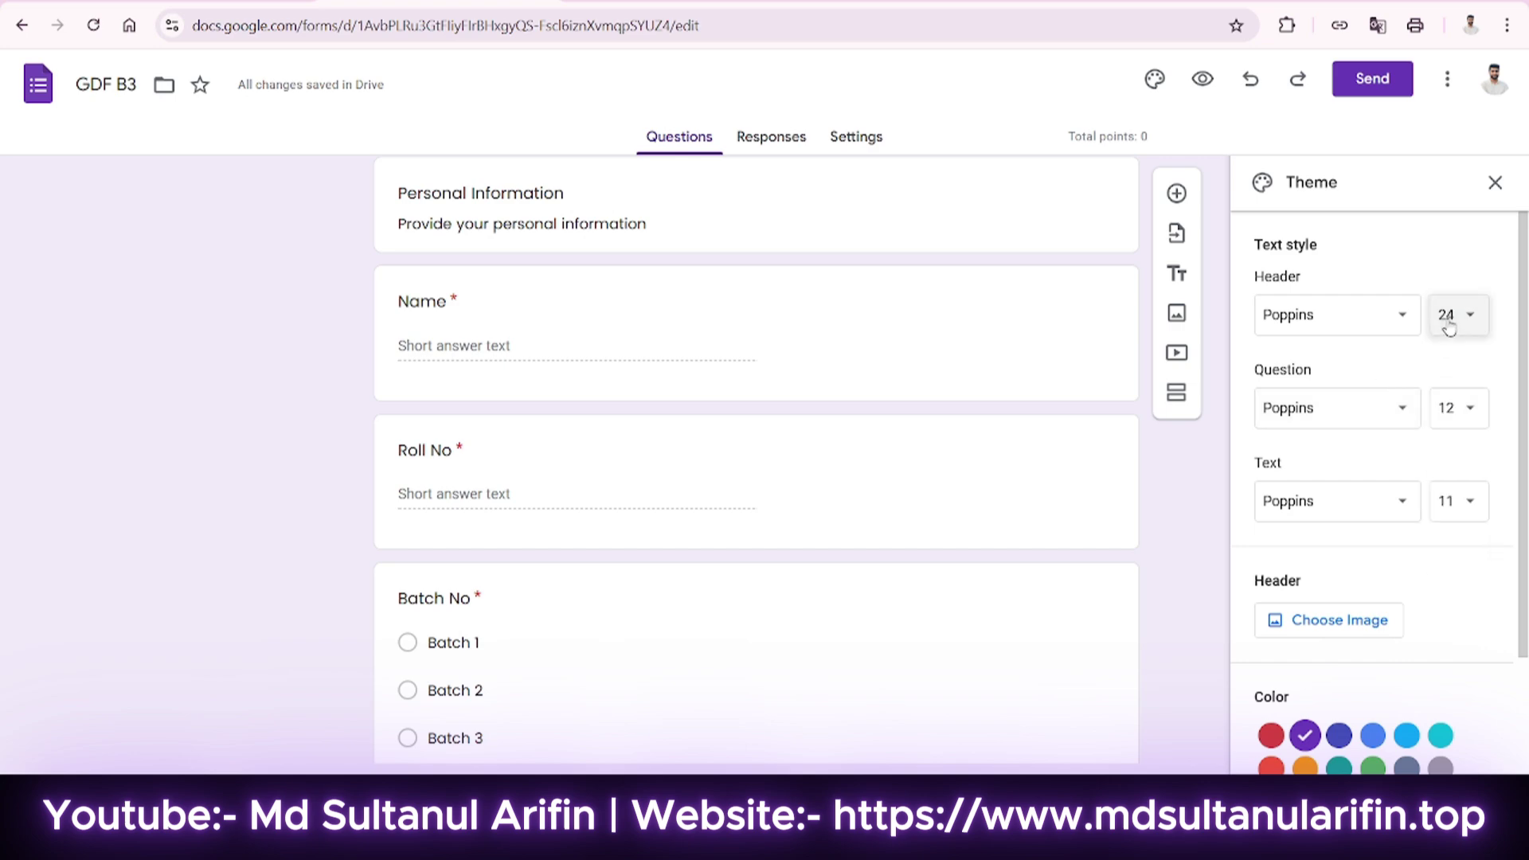
Change the theme colour to light blue.
scroll(465, 379, up, 3)
scroll(1149, 473, down, 5)
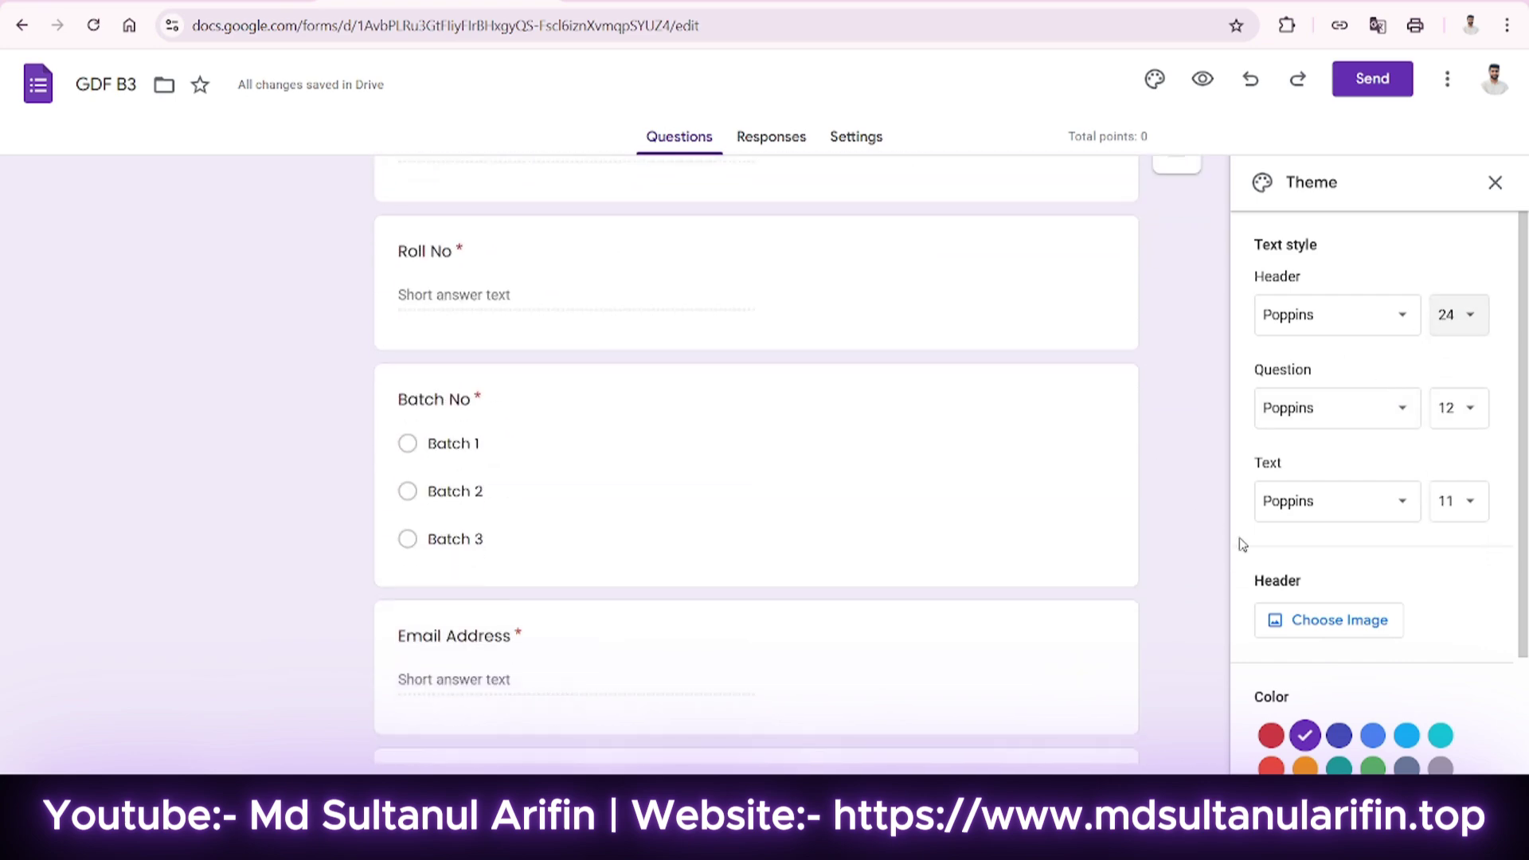
scroll(1353, 542, down, 2)
click(1338, 587)
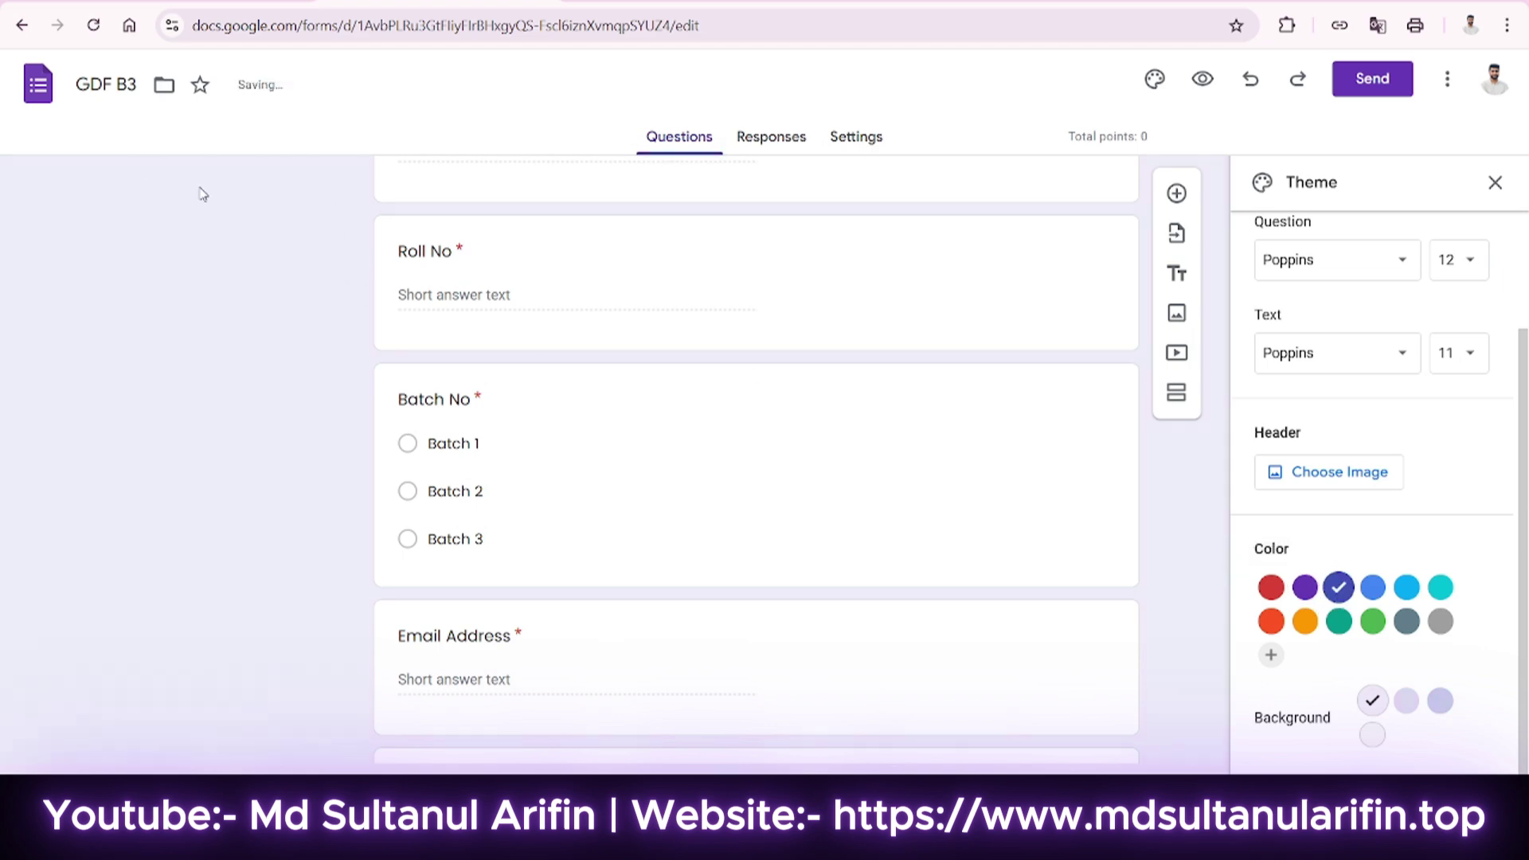
scroll(707, 410, up, 5)
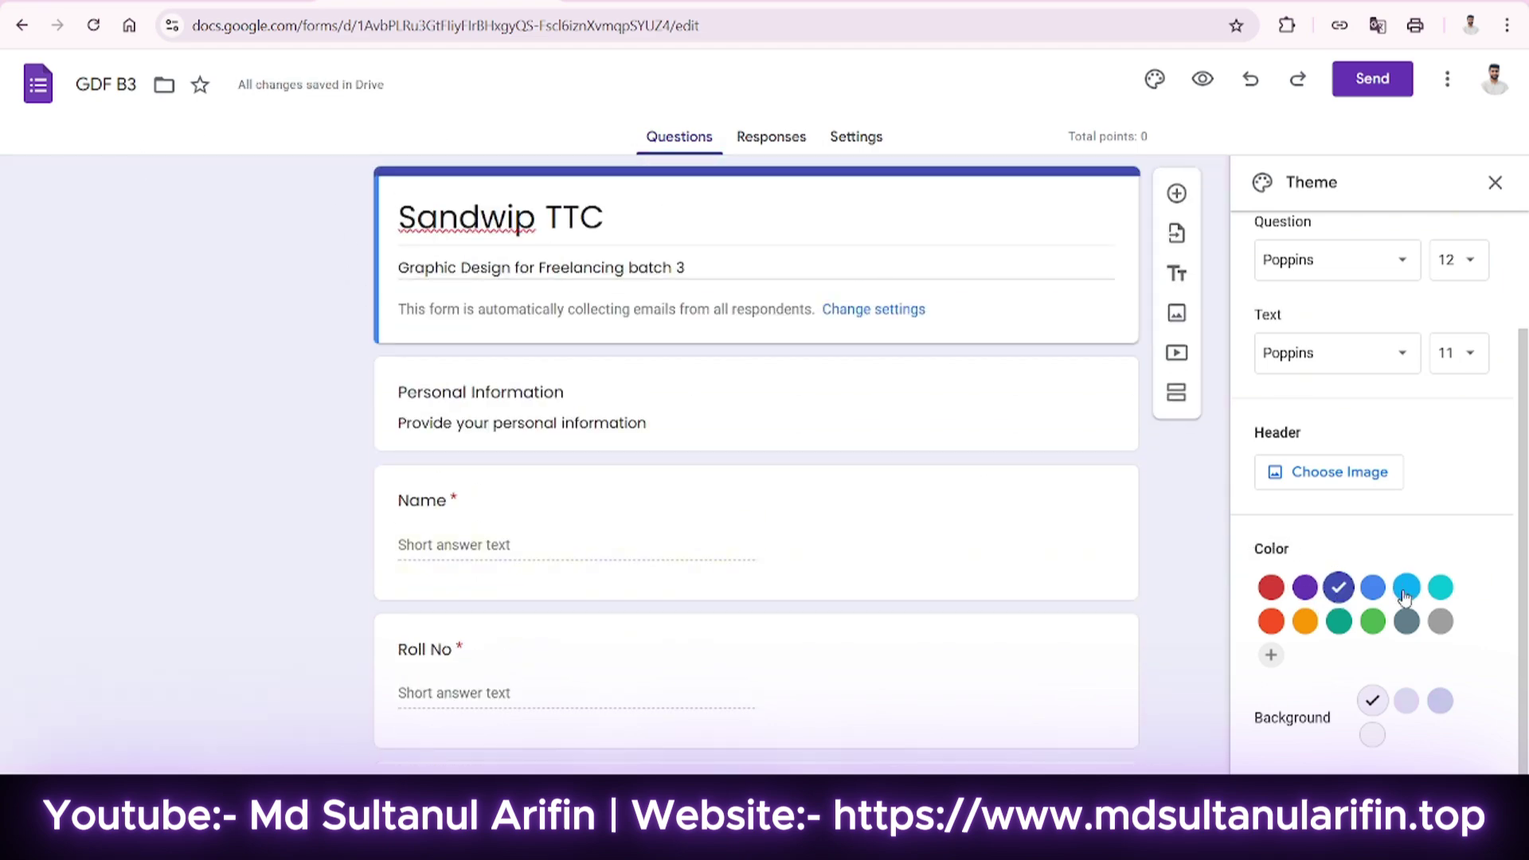
click(1407, 587)
scroll(1359, 539, up, 3)
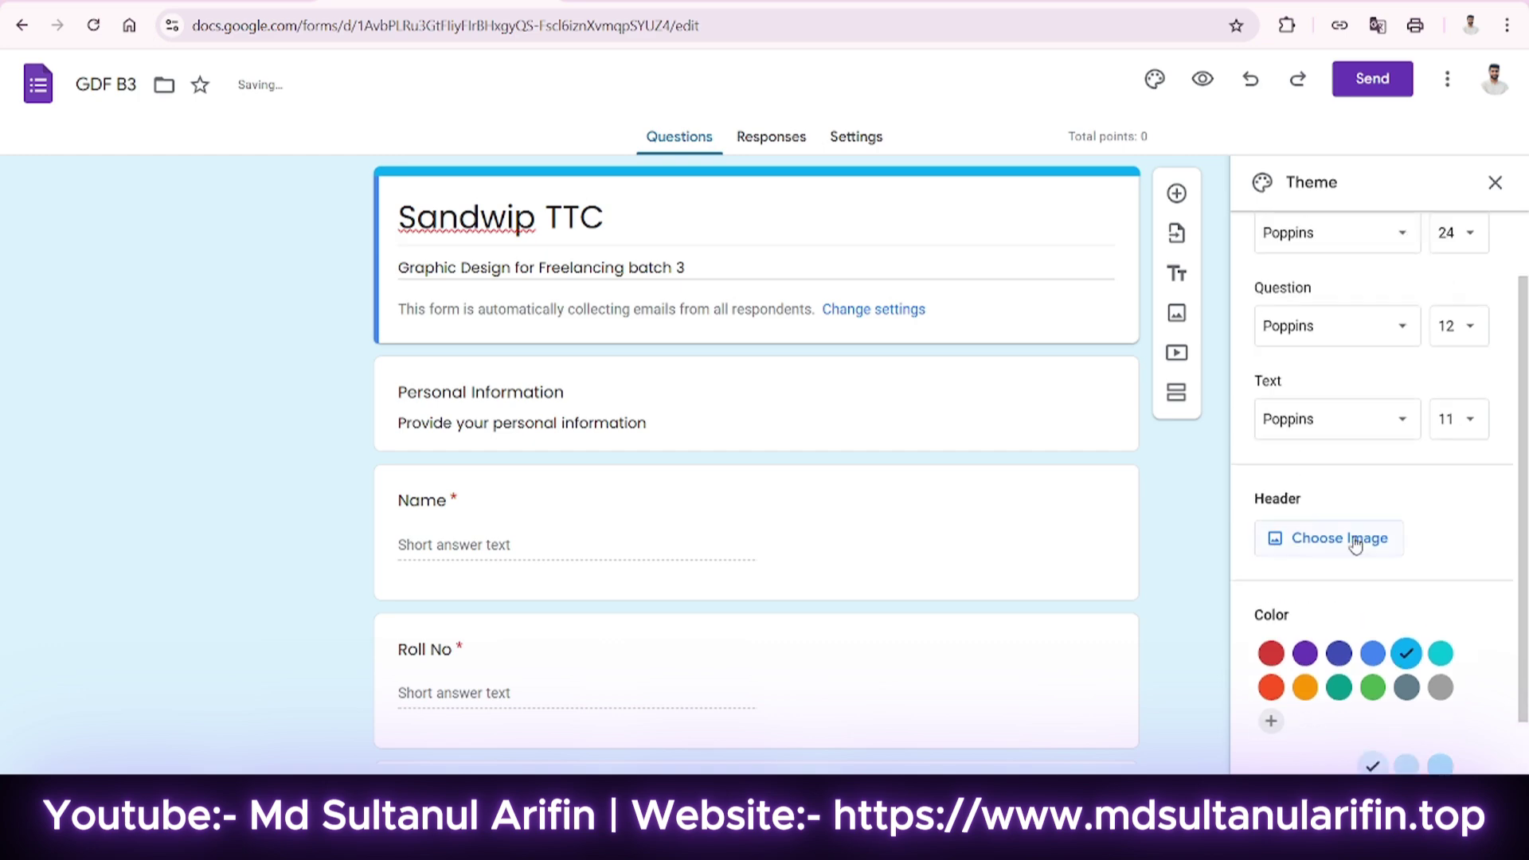
Upload the DIGIT EPIC banner as the header image and adjust its crop.
click(1335, 579)
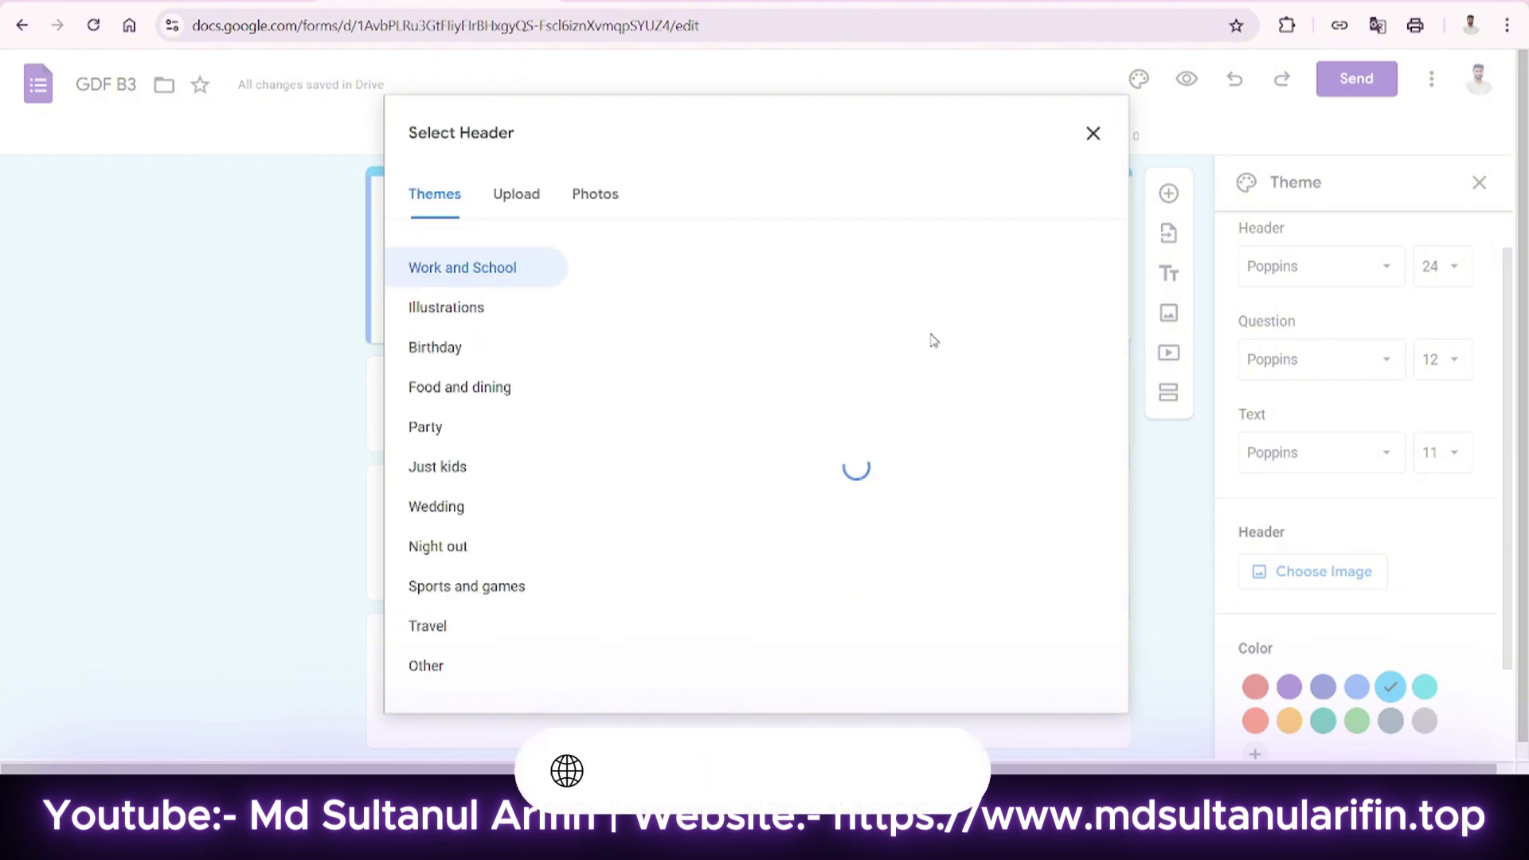
scroll(648, 348, down, 6)
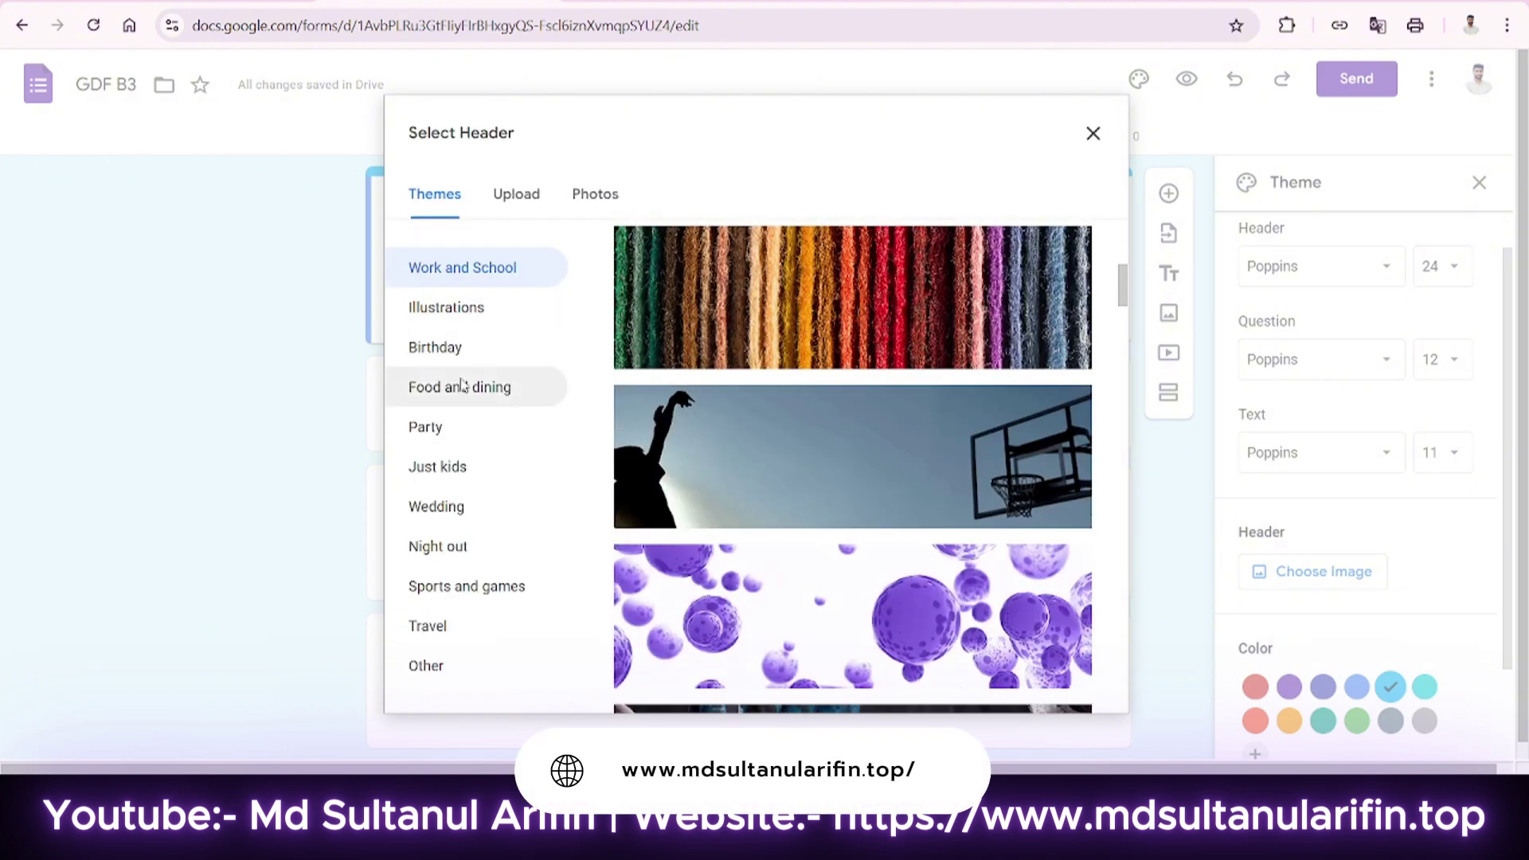
click(480, 320)
click(475, 283)
scroll(860, 580, down, 10)
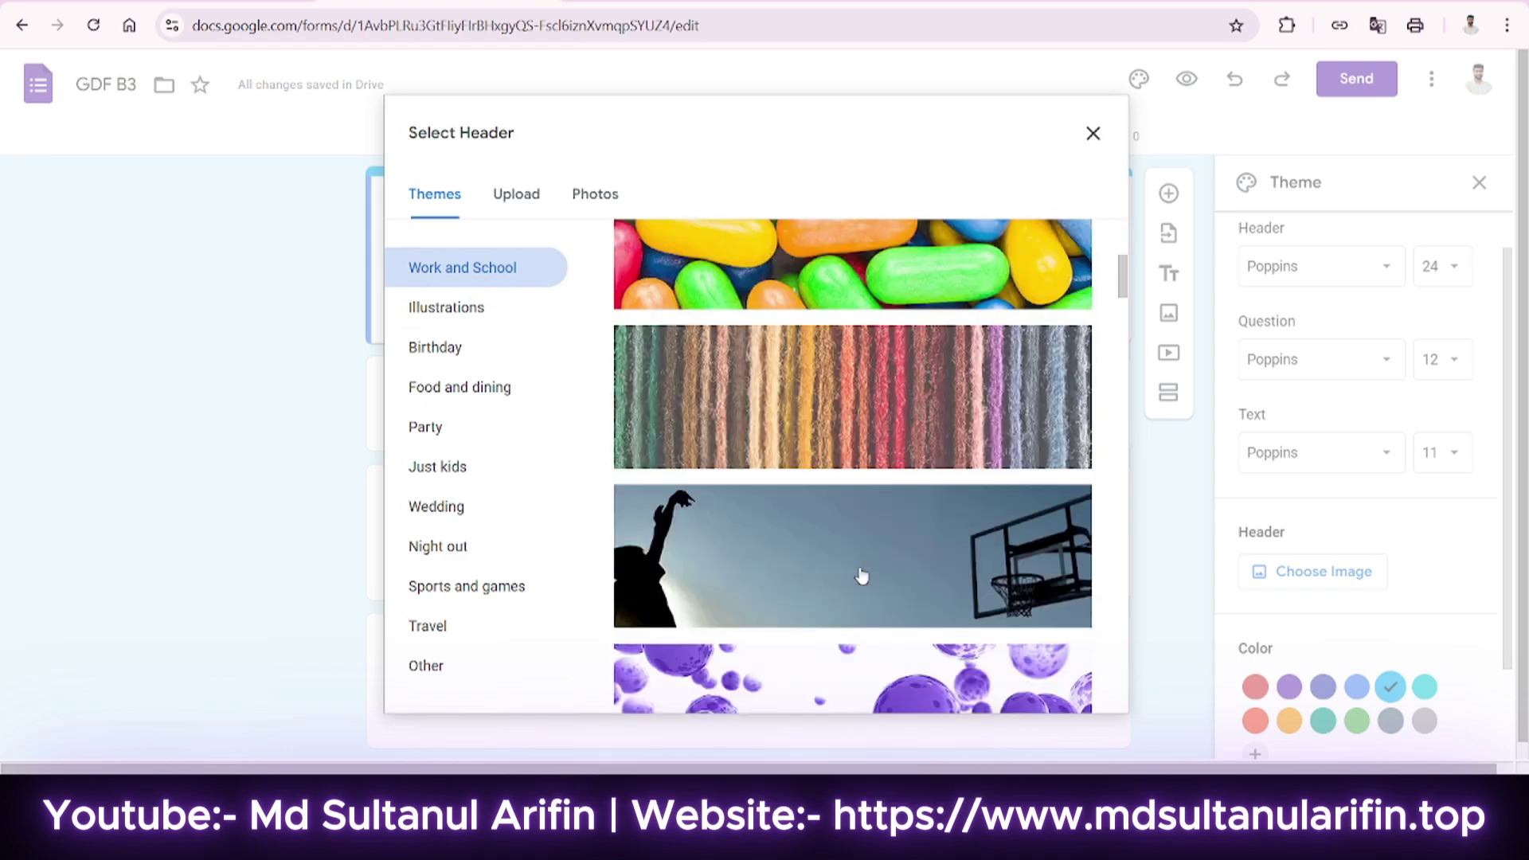
scroll(861, 585, down, 15)
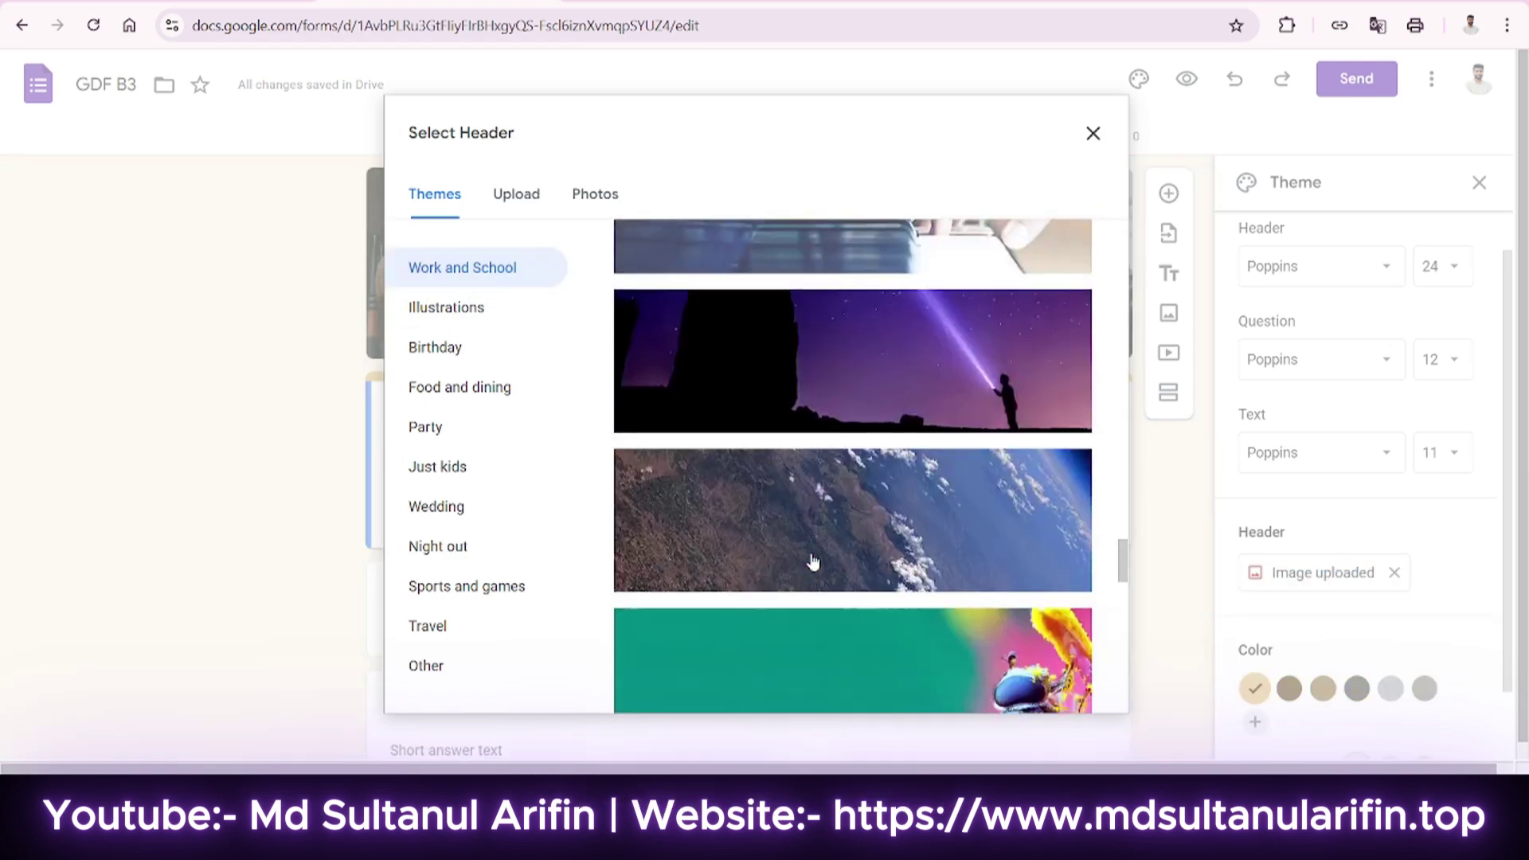
scroll(813, 563, down, 10)
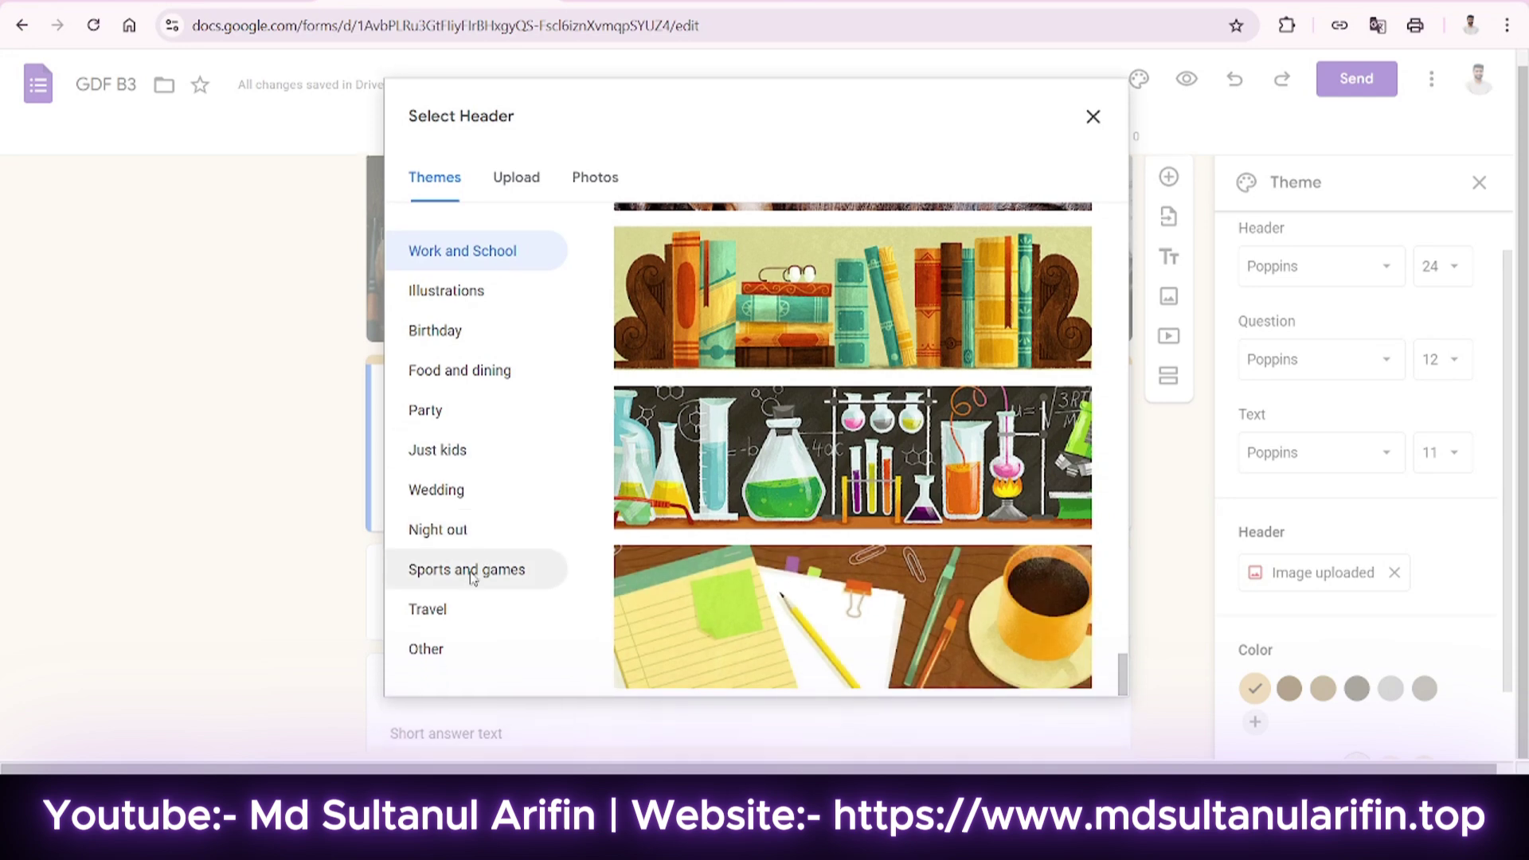
click(510, 201)
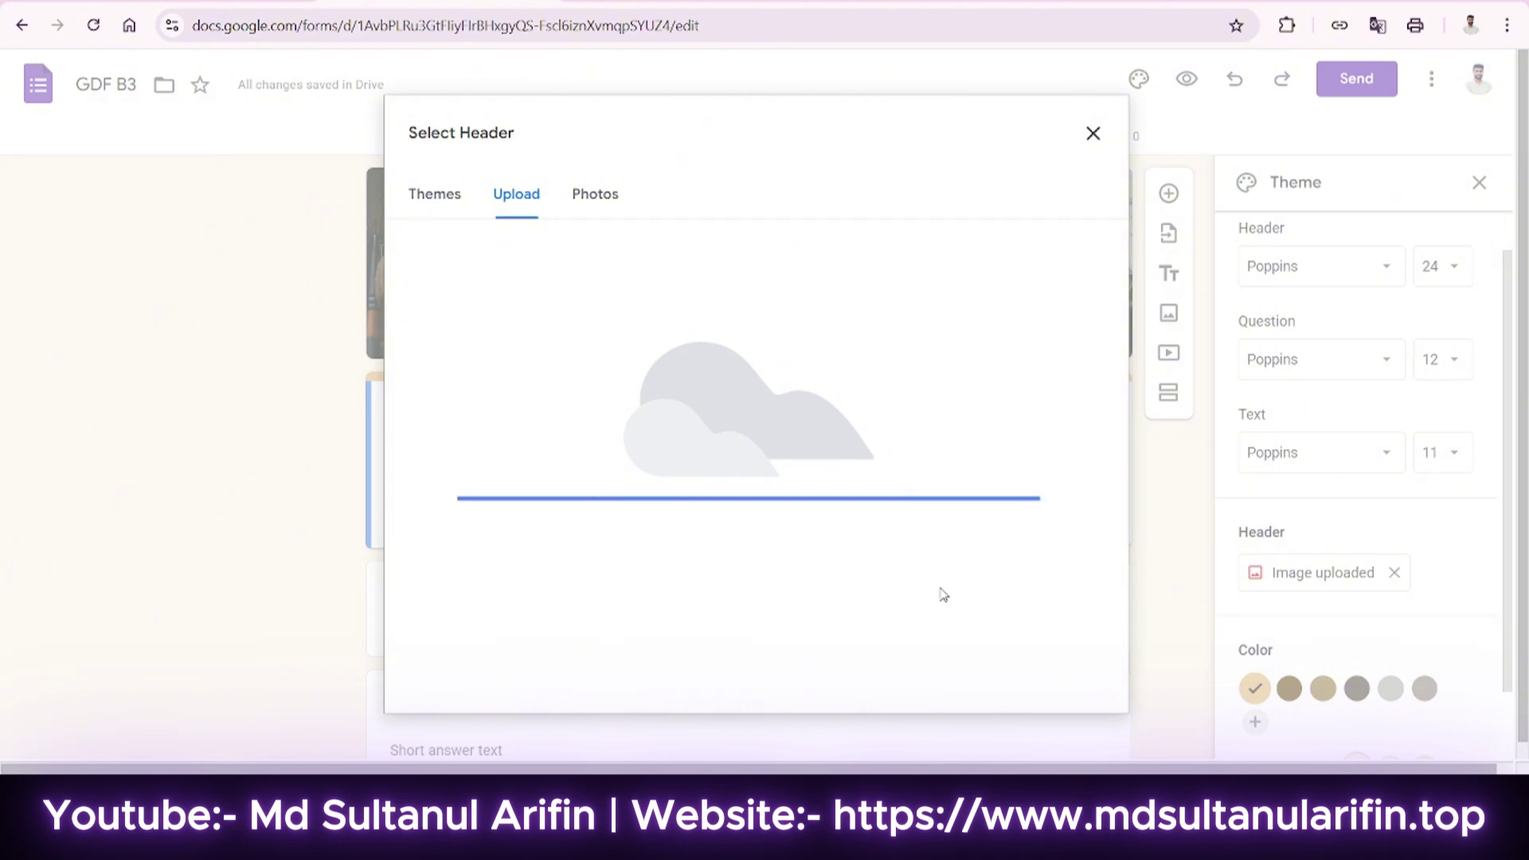
mouse_move(723, 460)
mouse_down()
mouse_move(736, 478)
mouse_move(737, 441)
mouse_up()
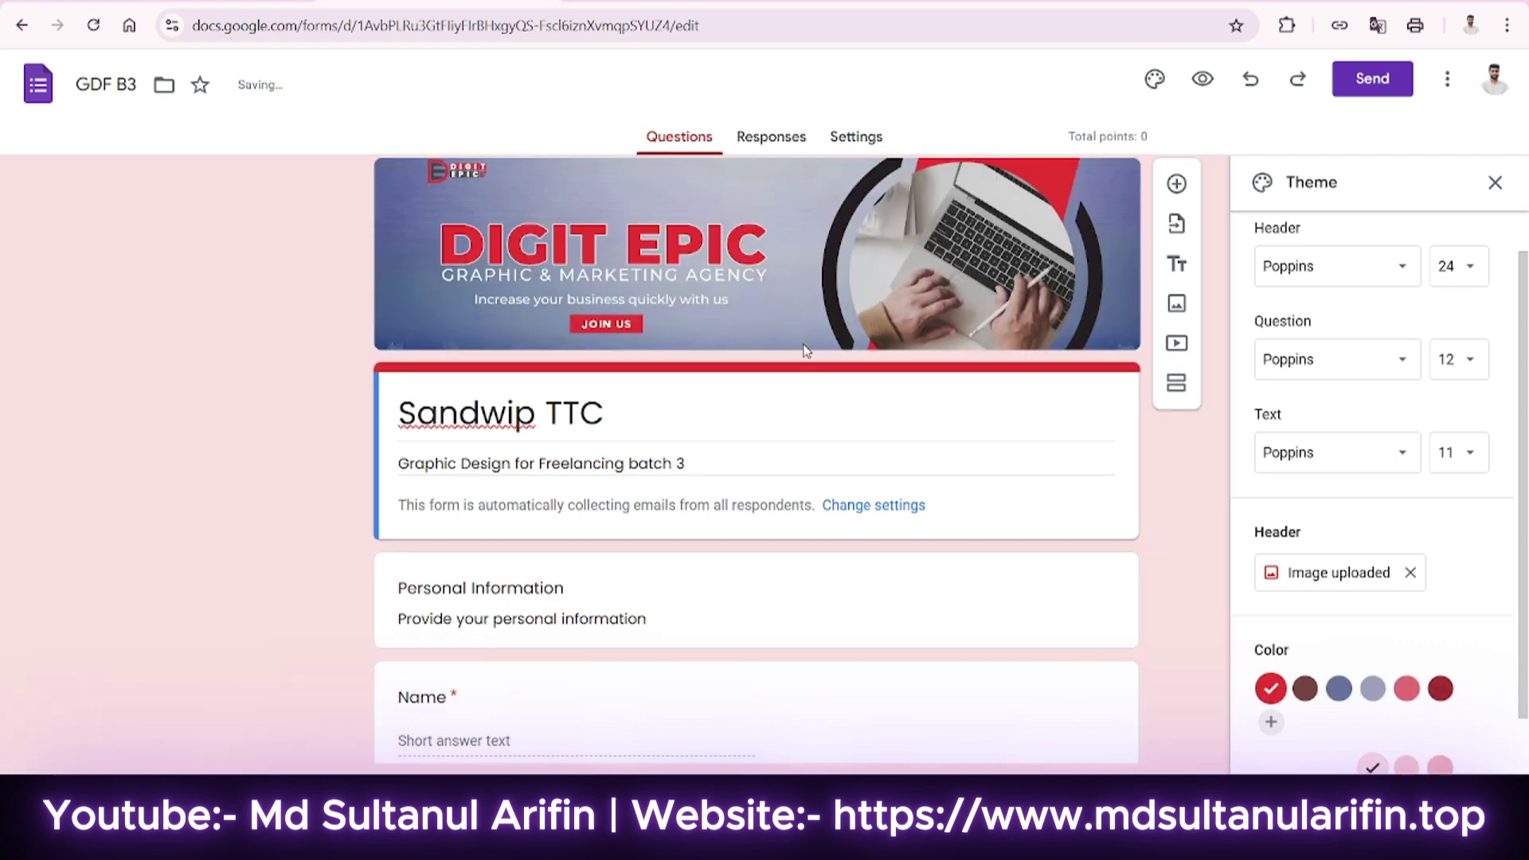
Select the Personal Information section, then the Name question.
scroll(709, 358, down, 7)
scroll(707, 410, up, 6)
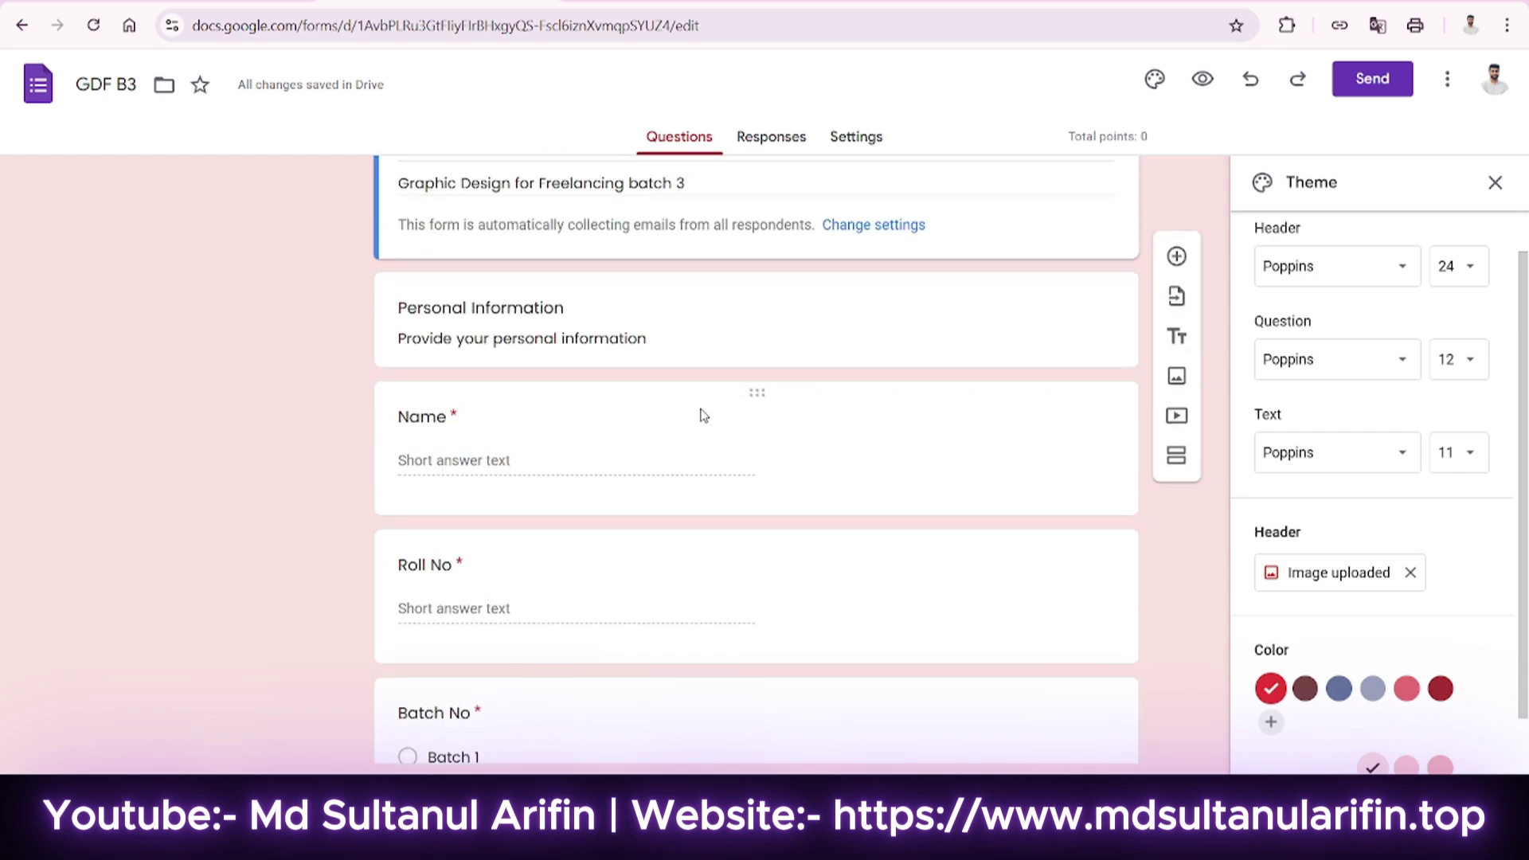
scroll(701, 454, down, 3)
click(697, 296)
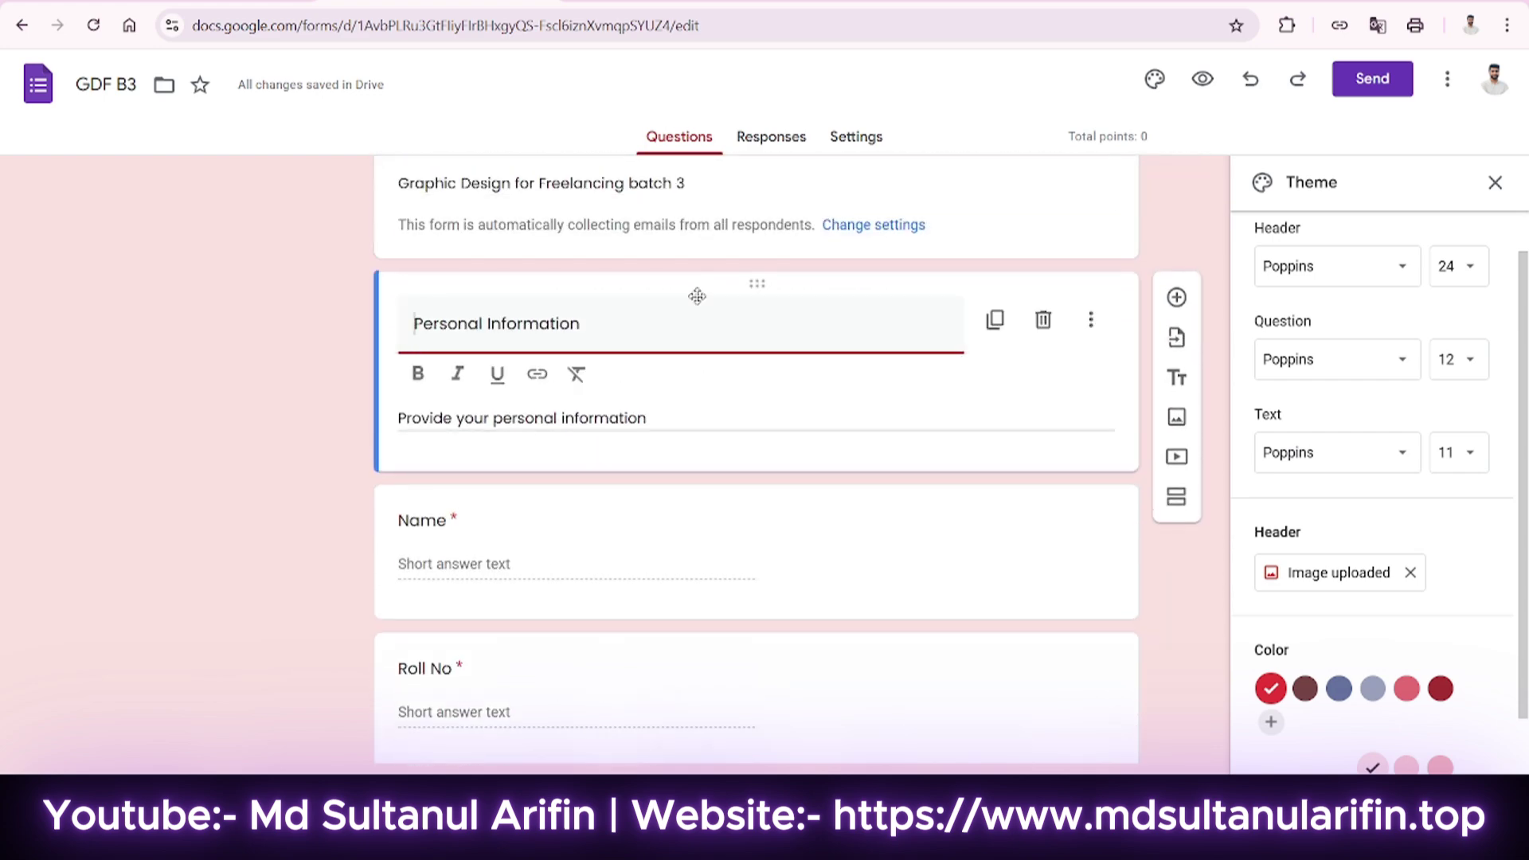
click(524, 516)
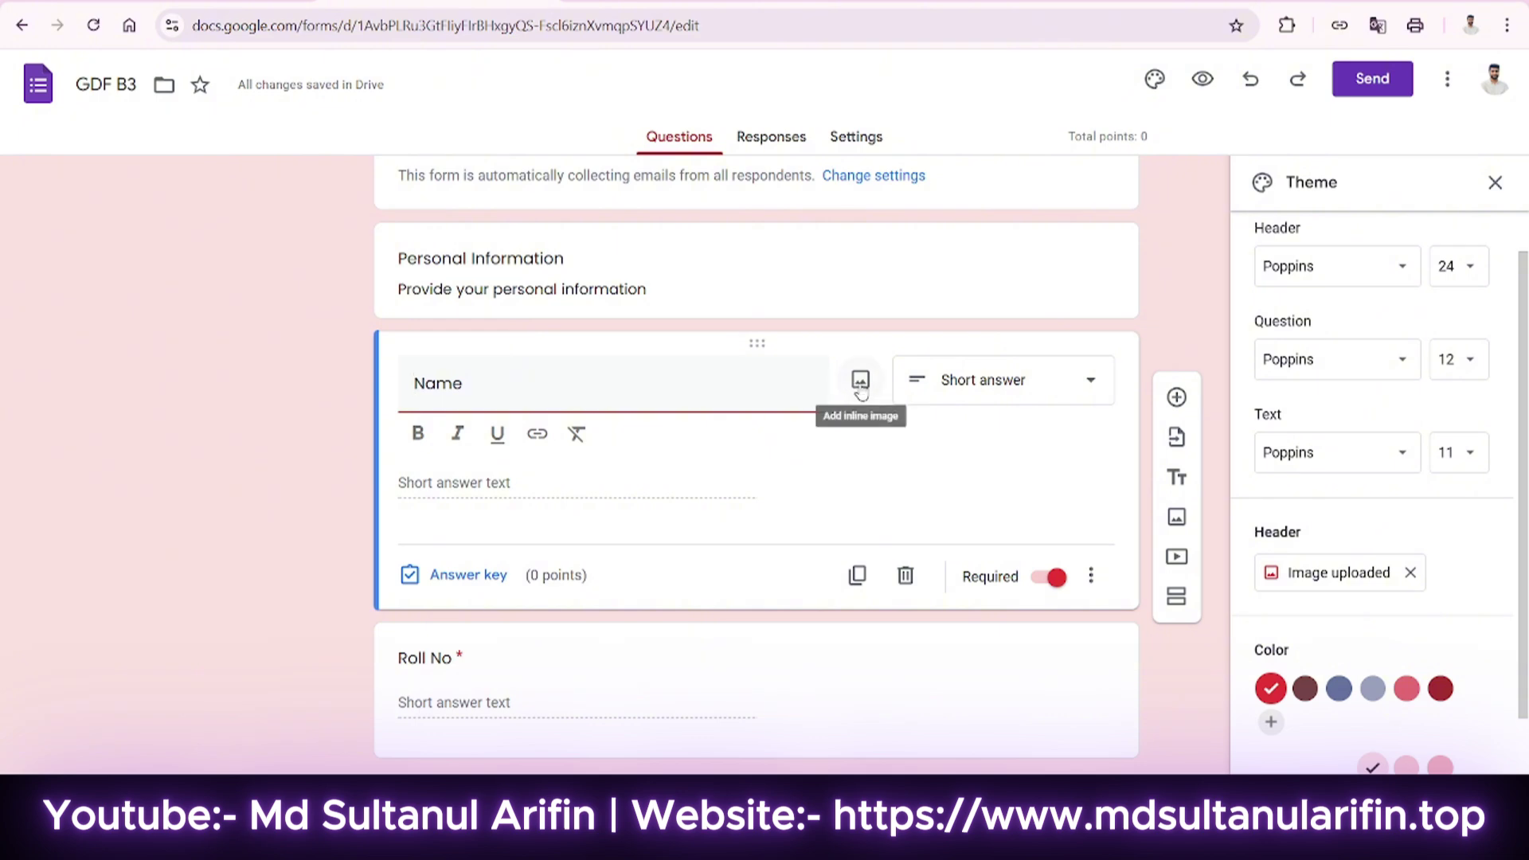
From the form's title card, open the YouTube video picker and focus its search box.
scroll(690, 478, down, 3)
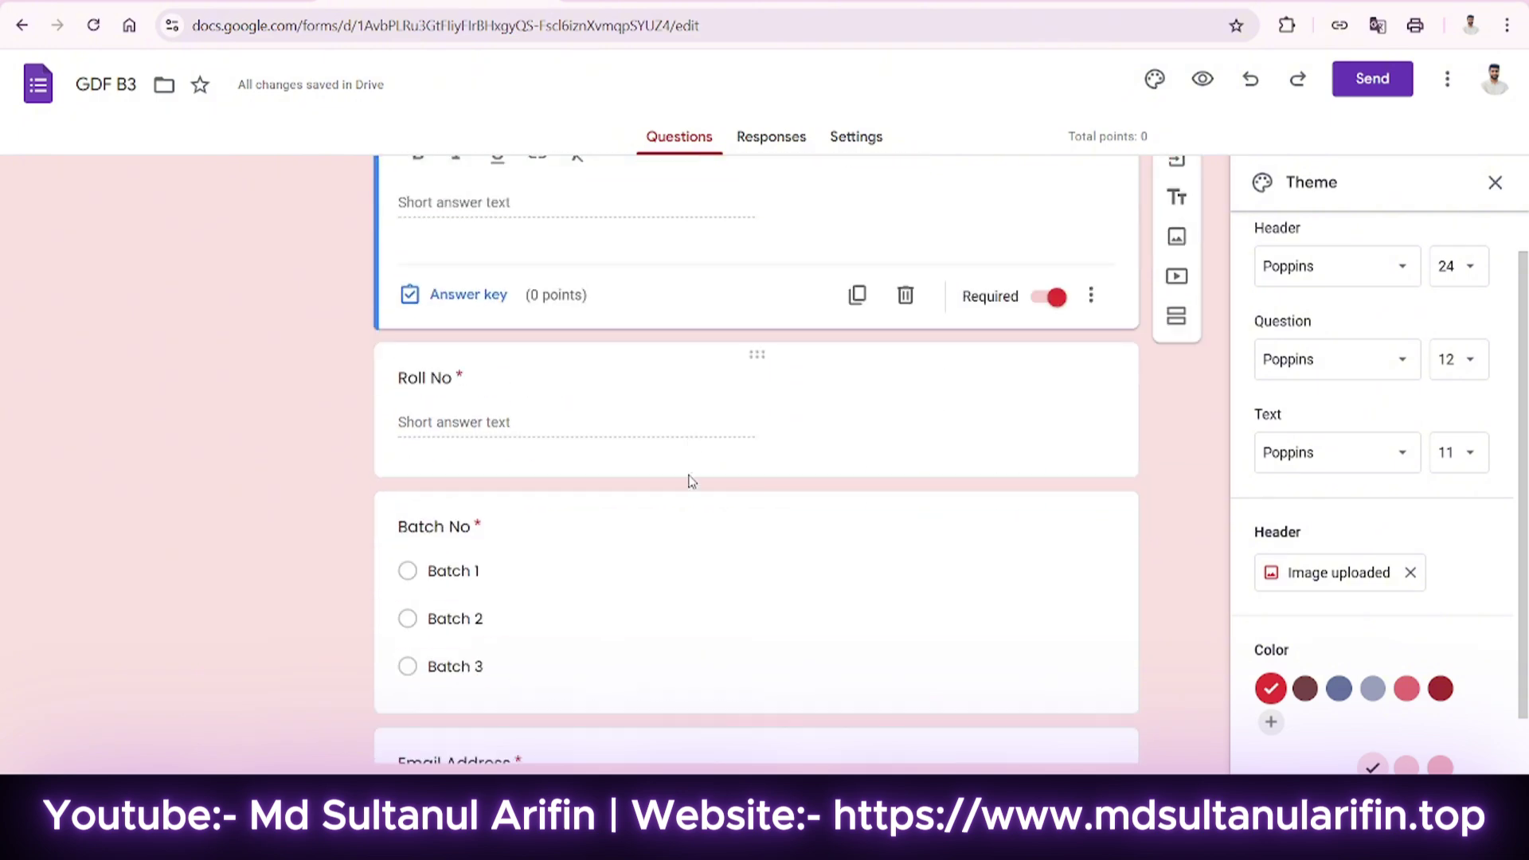
scroll(648, 468, up, 3)
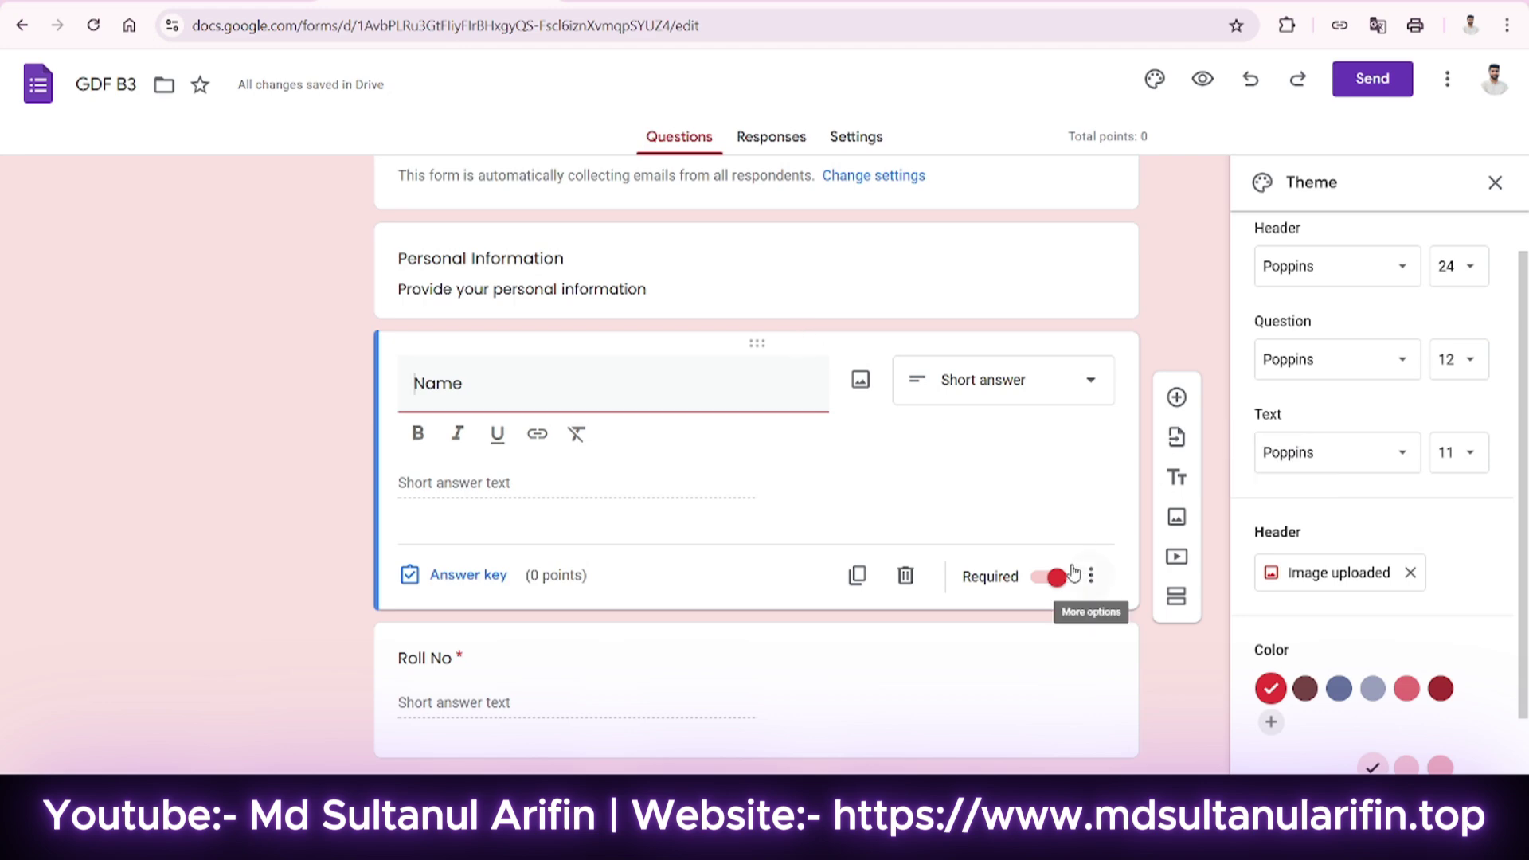
scroll(1075, 574, down, 1)
scroll(799, 382, up, 2)
scroll(767, 488, down, 1)
scroll(772, 454, up, 2)
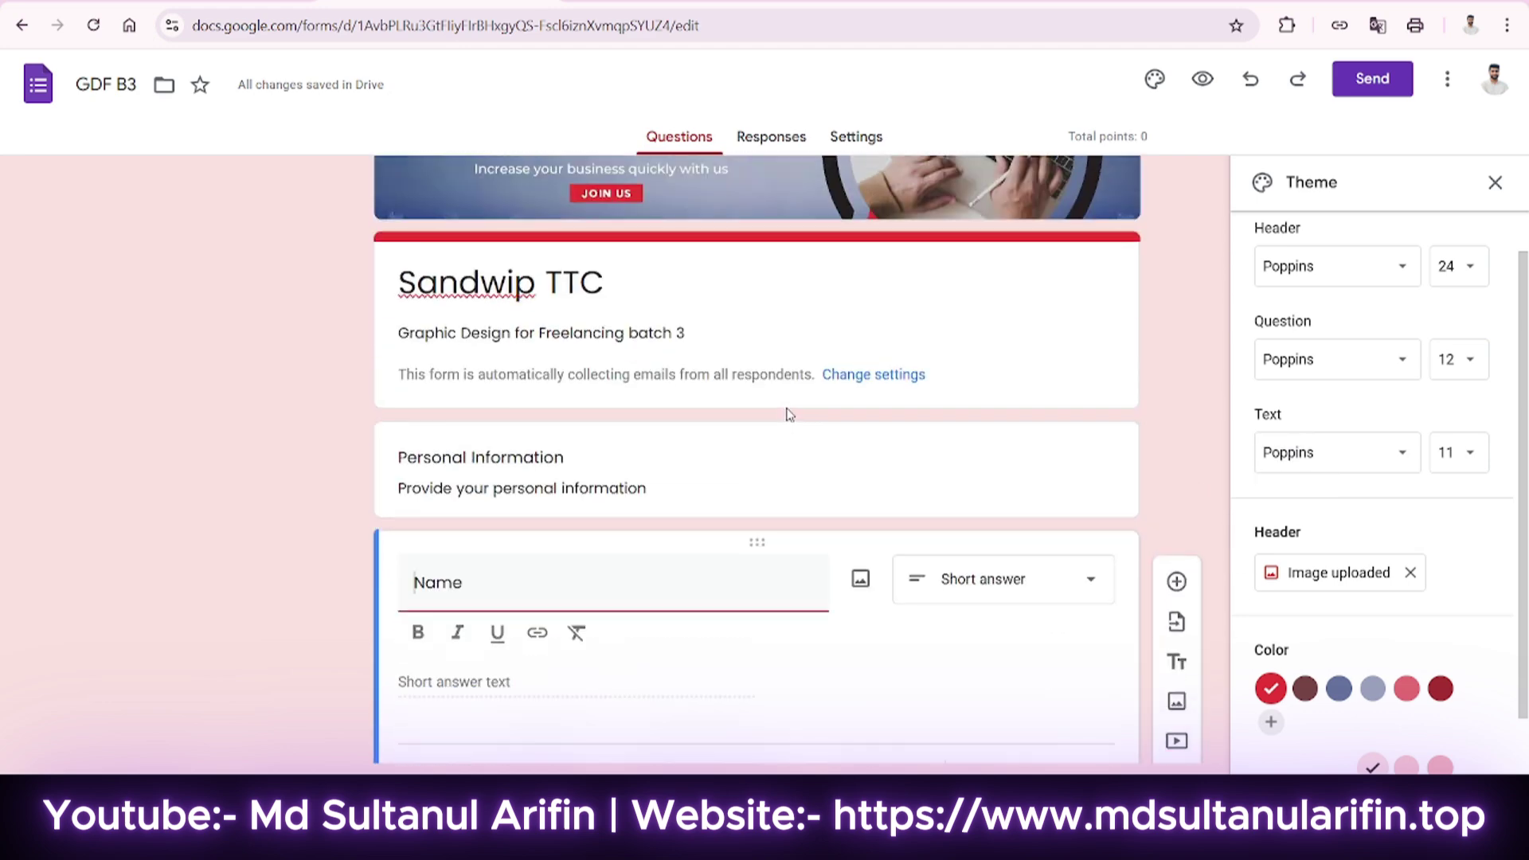
click(784, 437)
click(1123, 400)
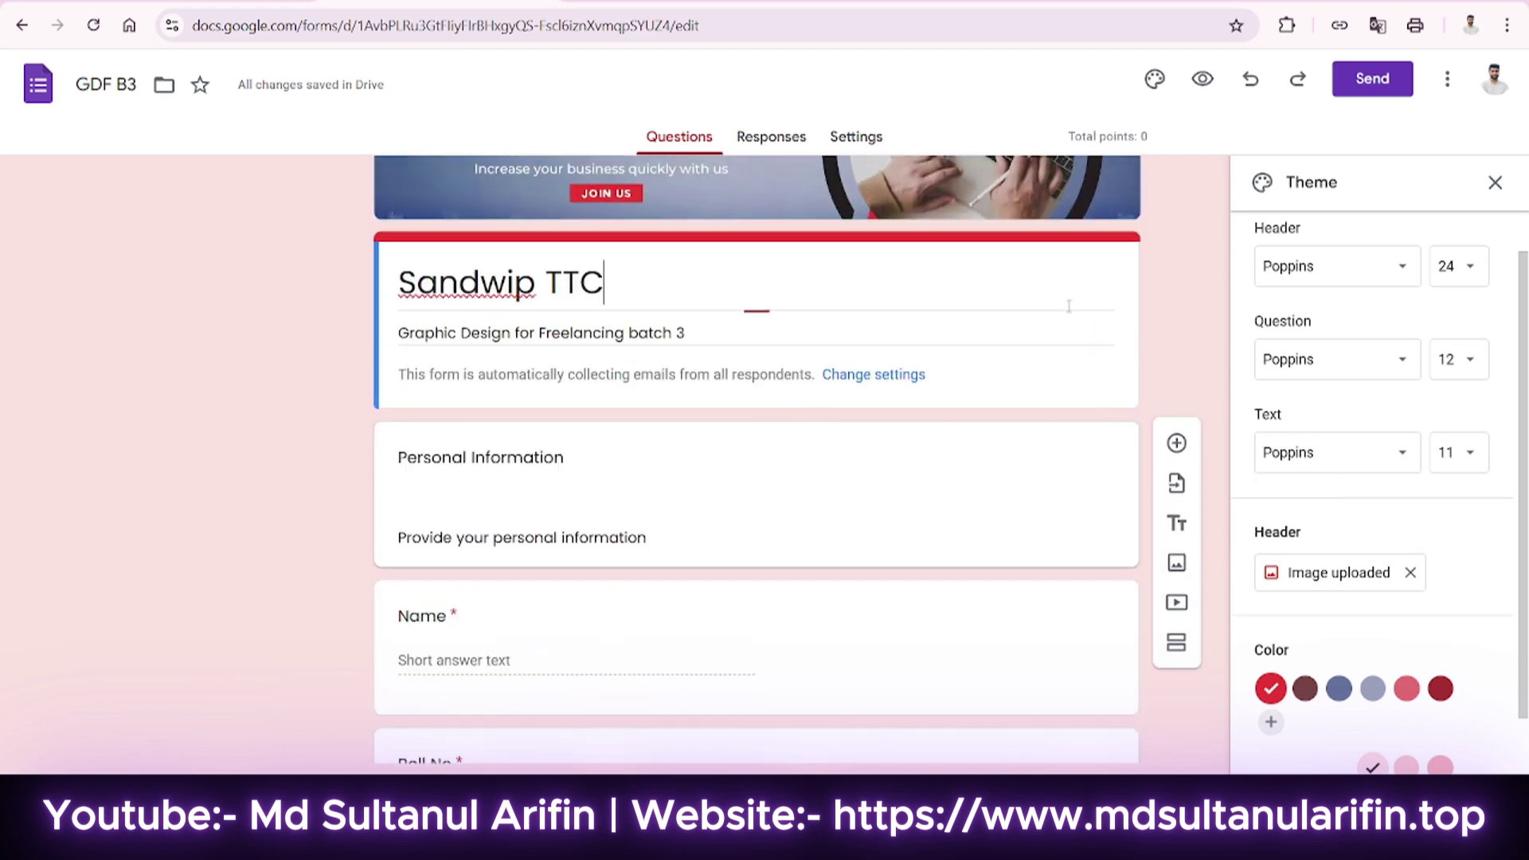
click(1175, 413)
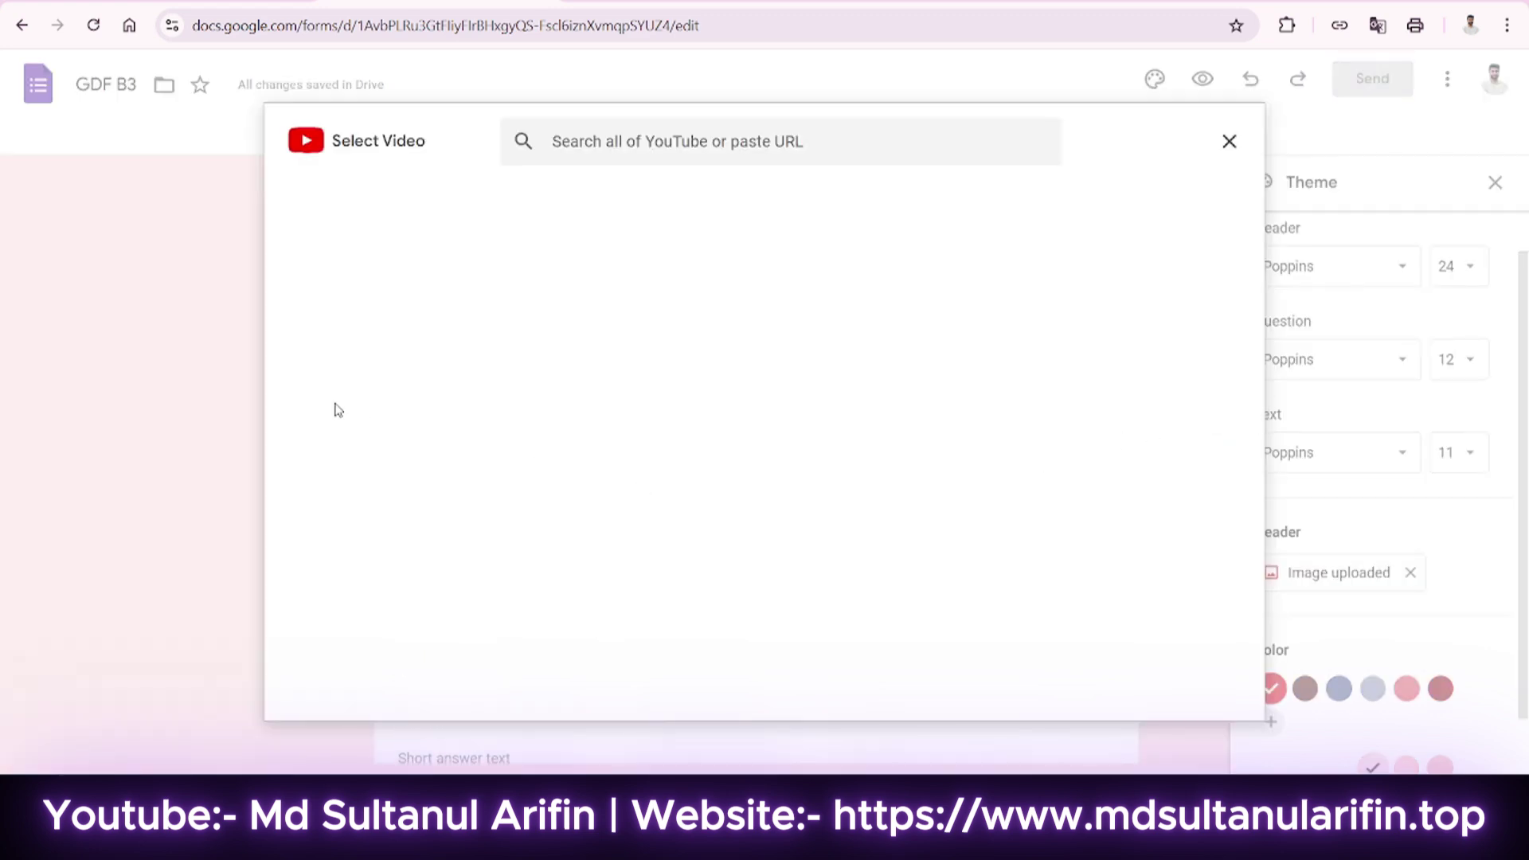
click(671, 143)
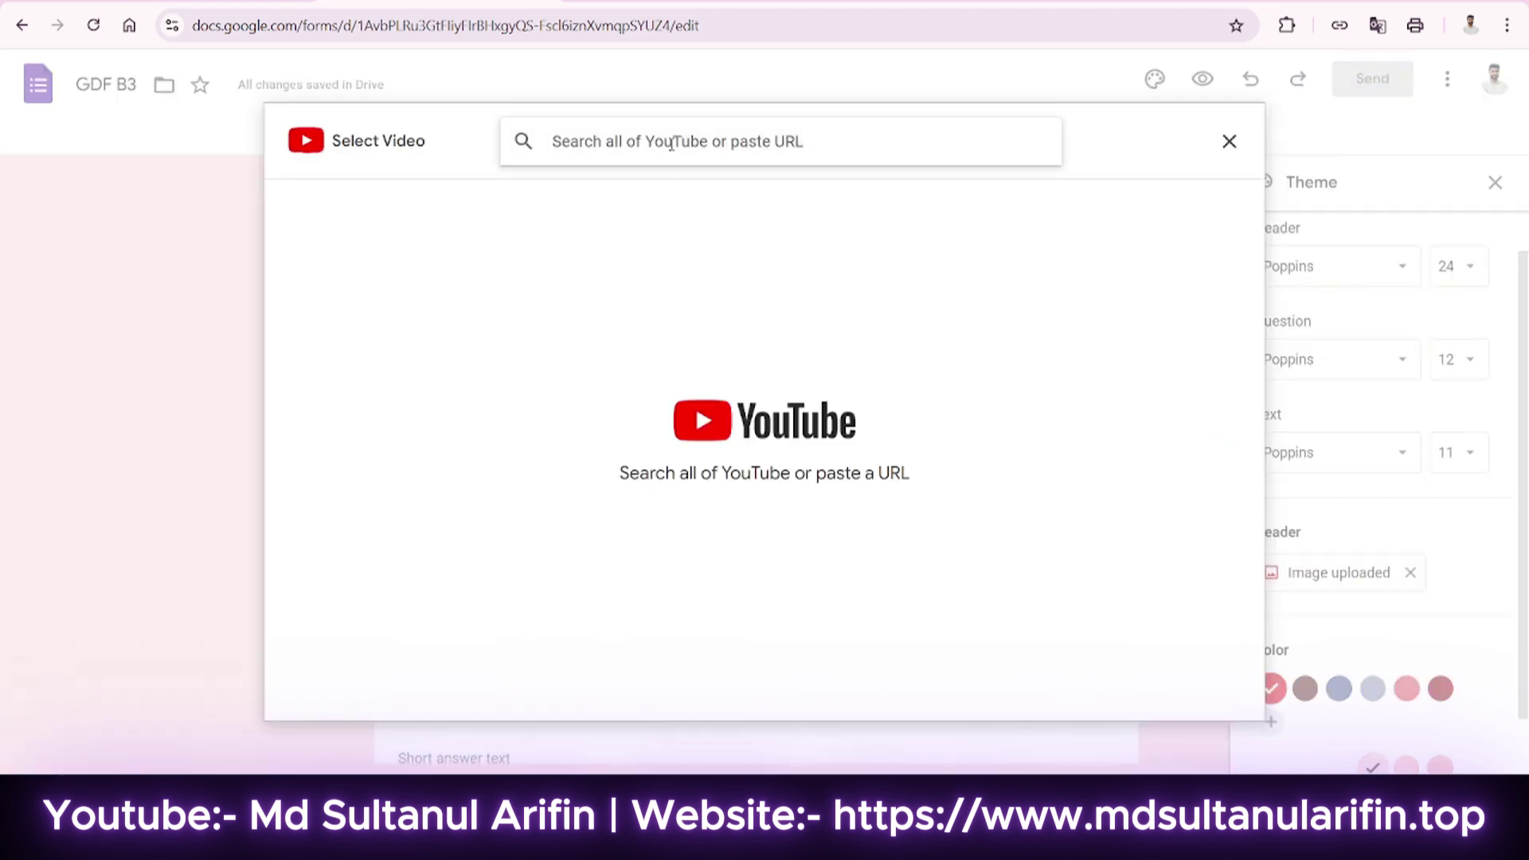
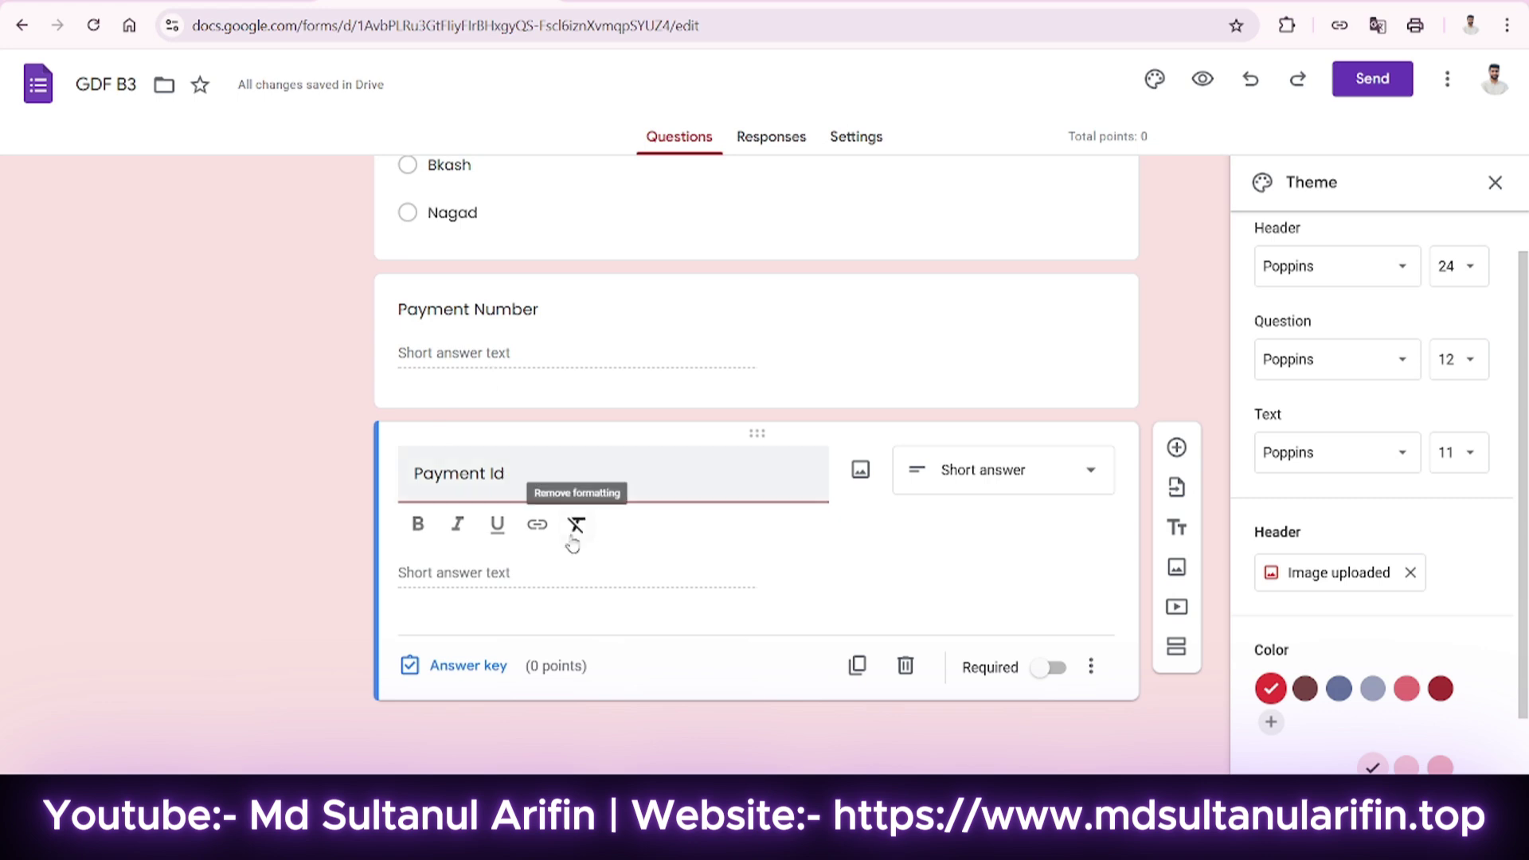
Make the Payment Id question required and select the Payment Method question's title.
click(1046, 670)
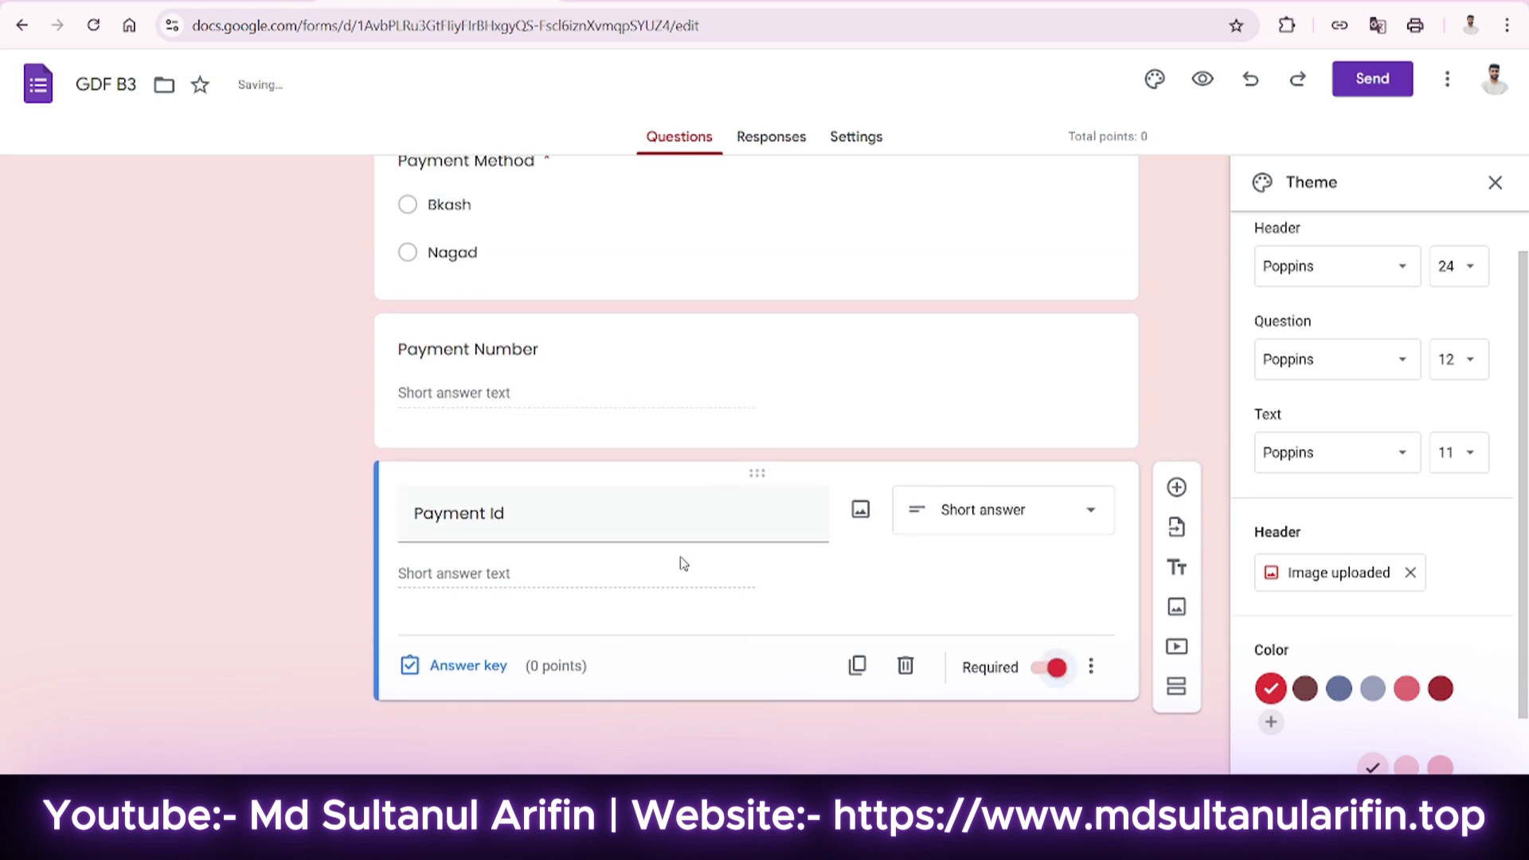
scroll(683, 563, up, 3)
click(567, 475)
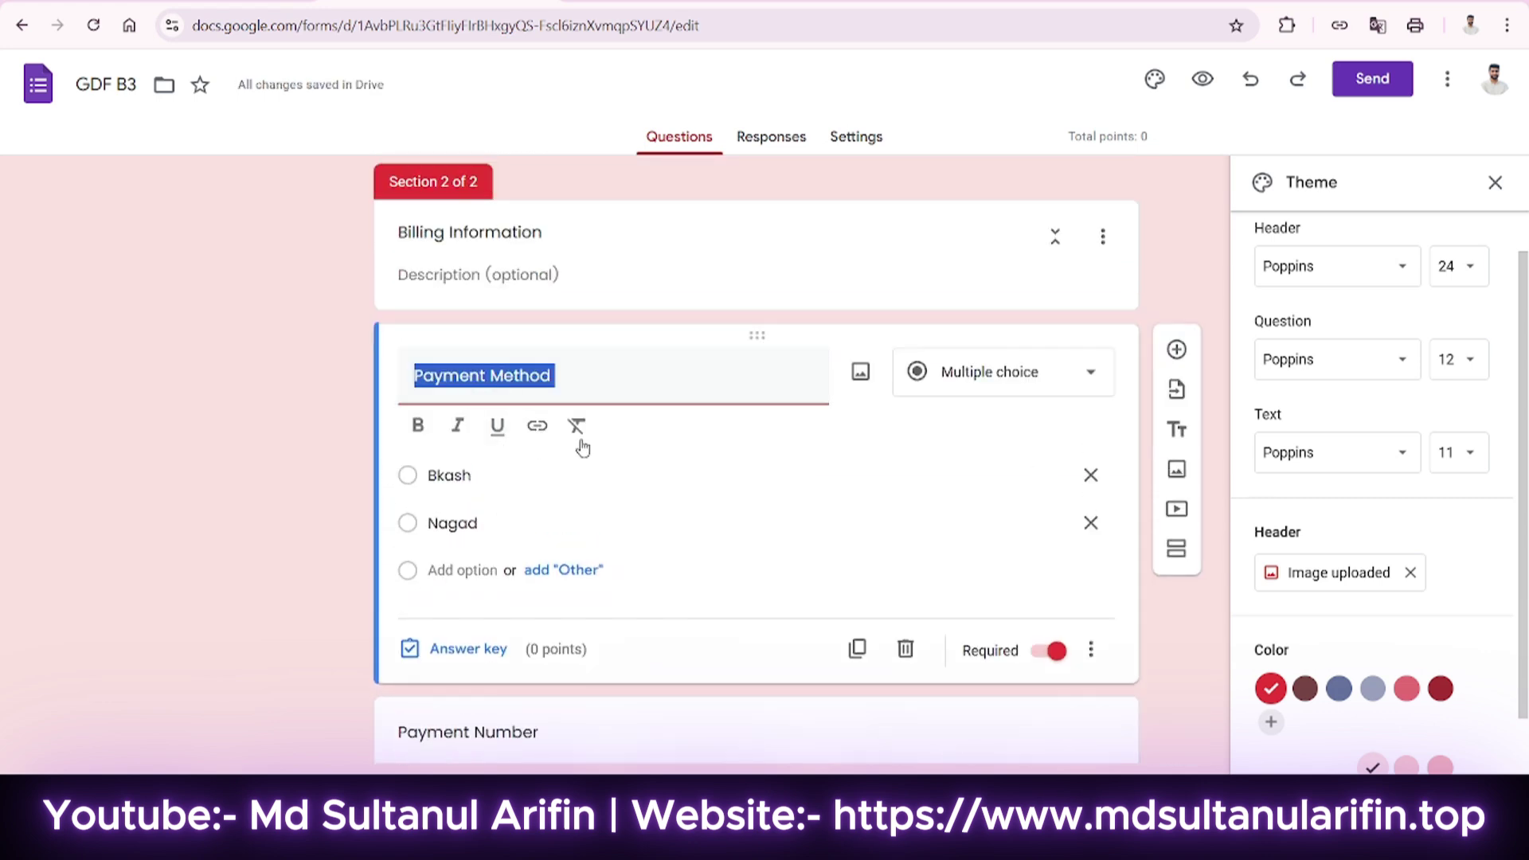
click(608, 389)
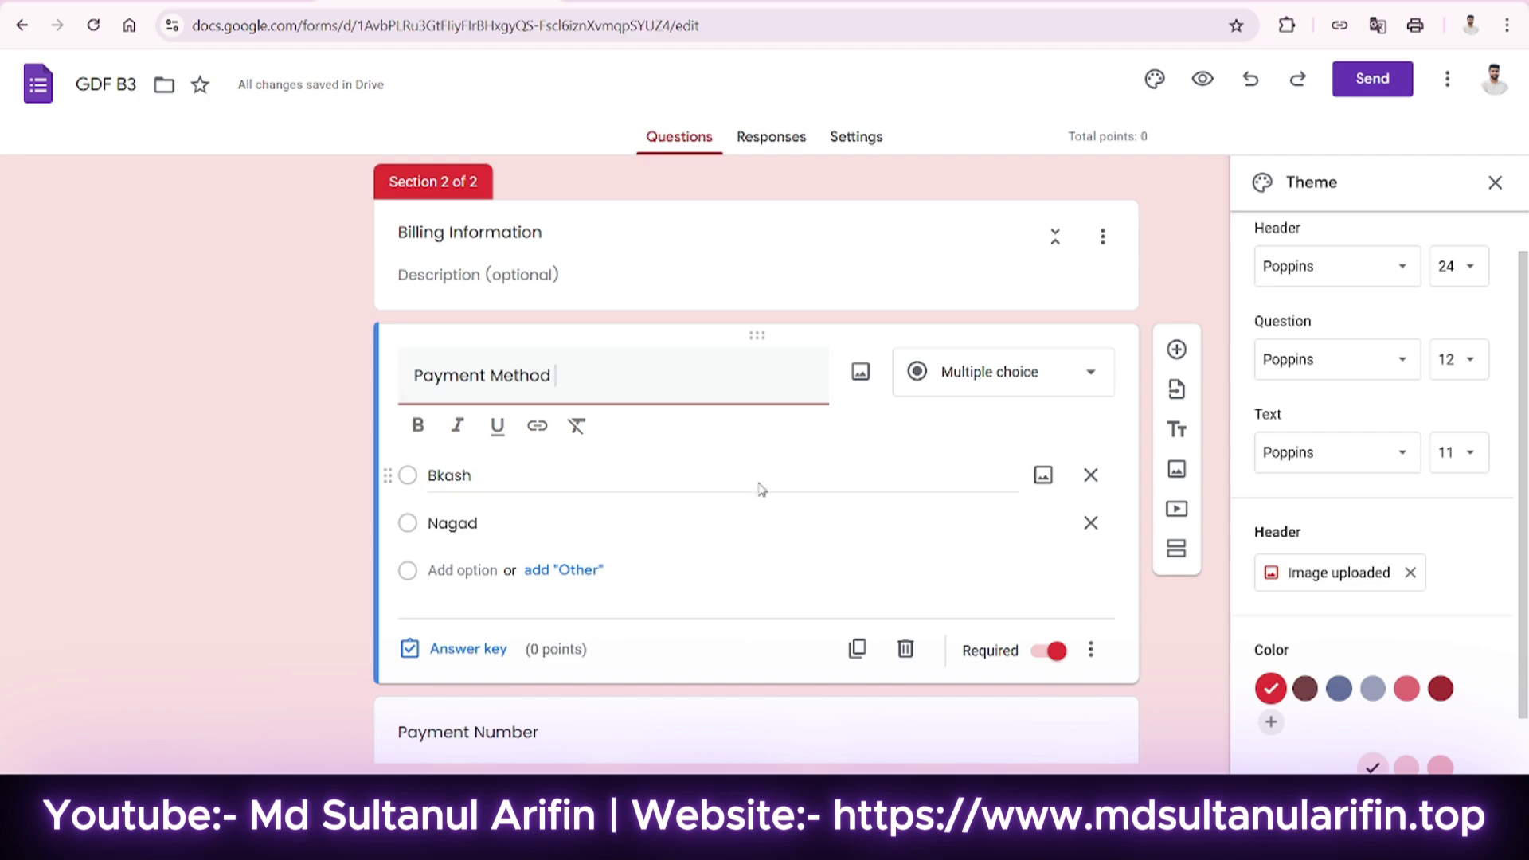
Give Billing Information the description 'Pay this number', the payment number and '(Bkash/Nagsd)'.
click(682, 273)
click(557, 314)
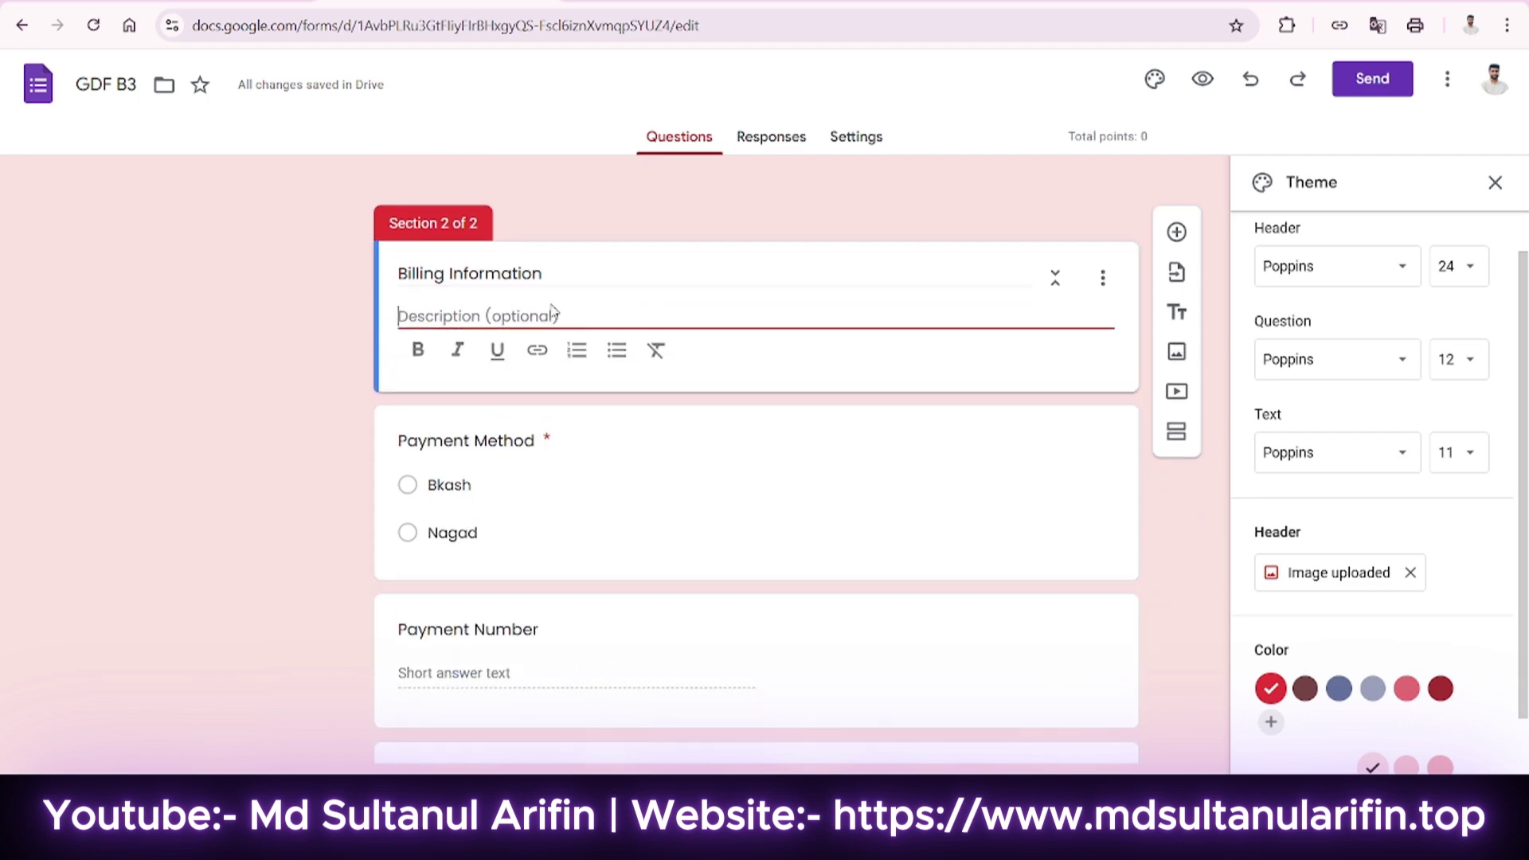
text(Pay this number)
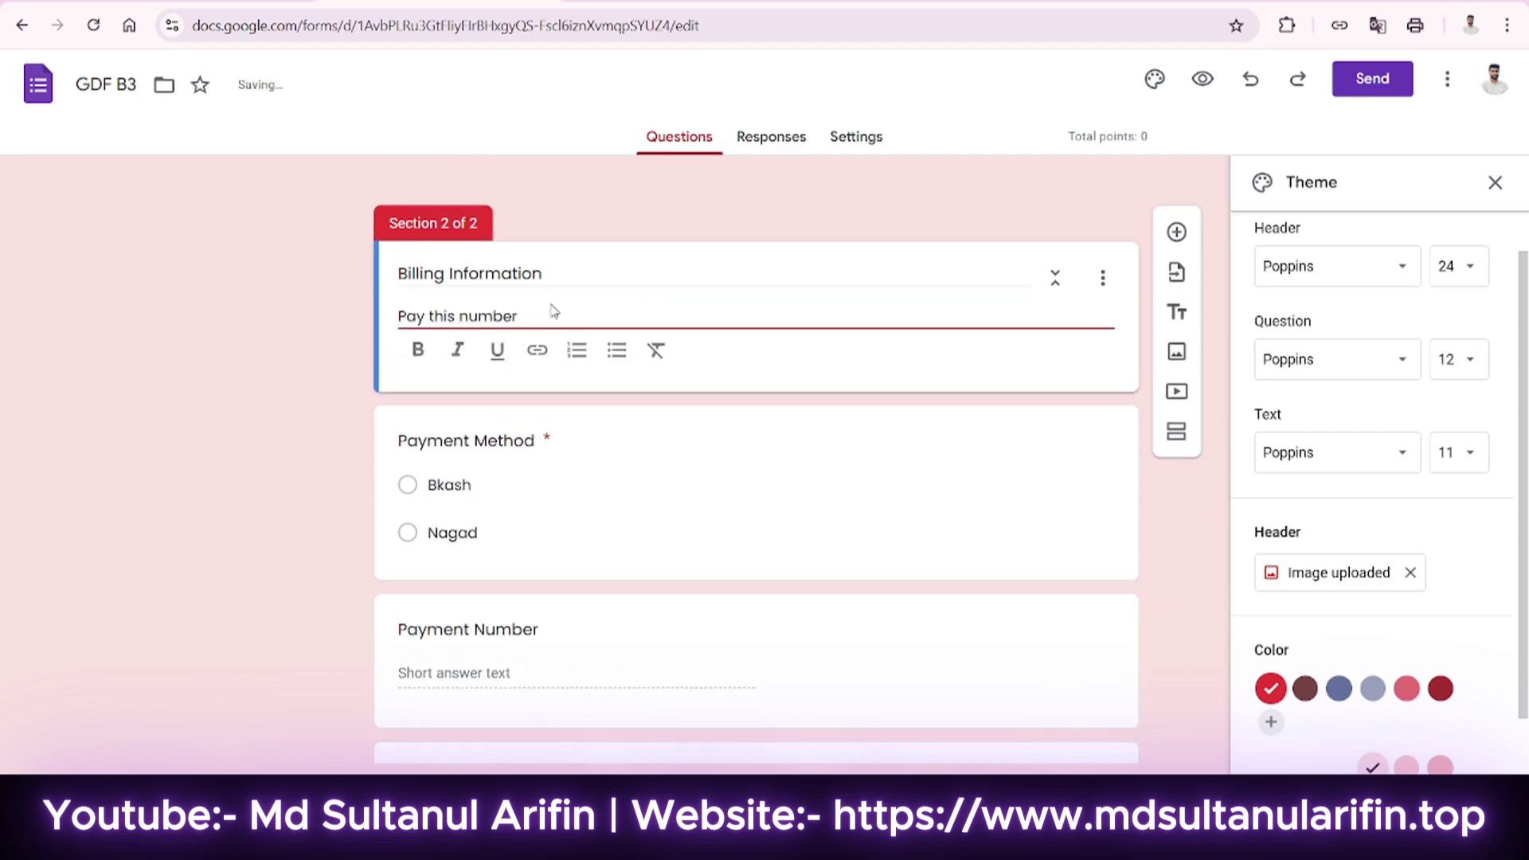
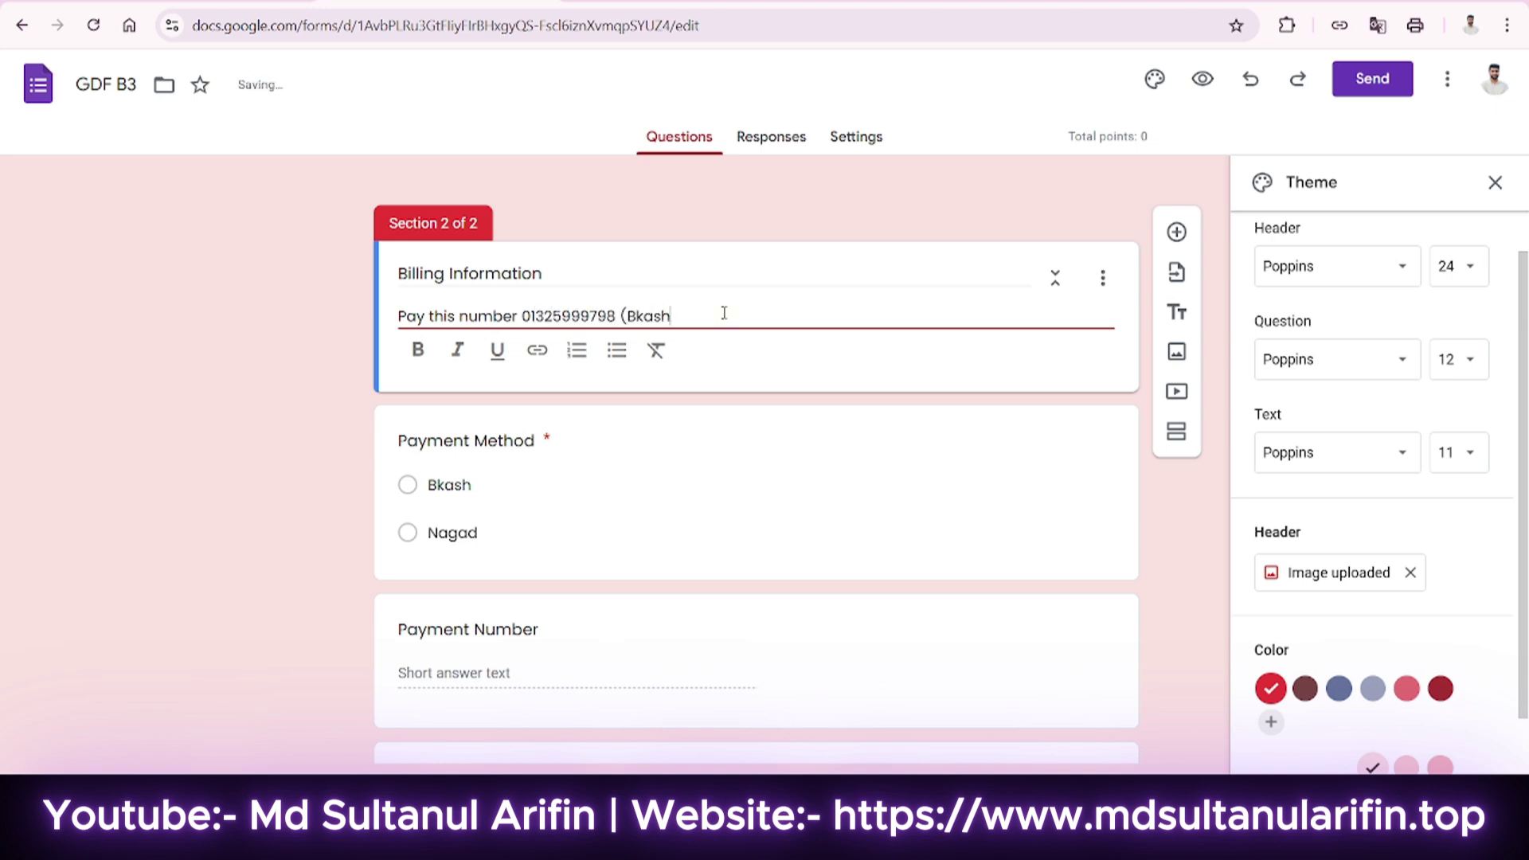
text(/Nagsd)
click(372, 328)
scroll(613, 358, down, 2)
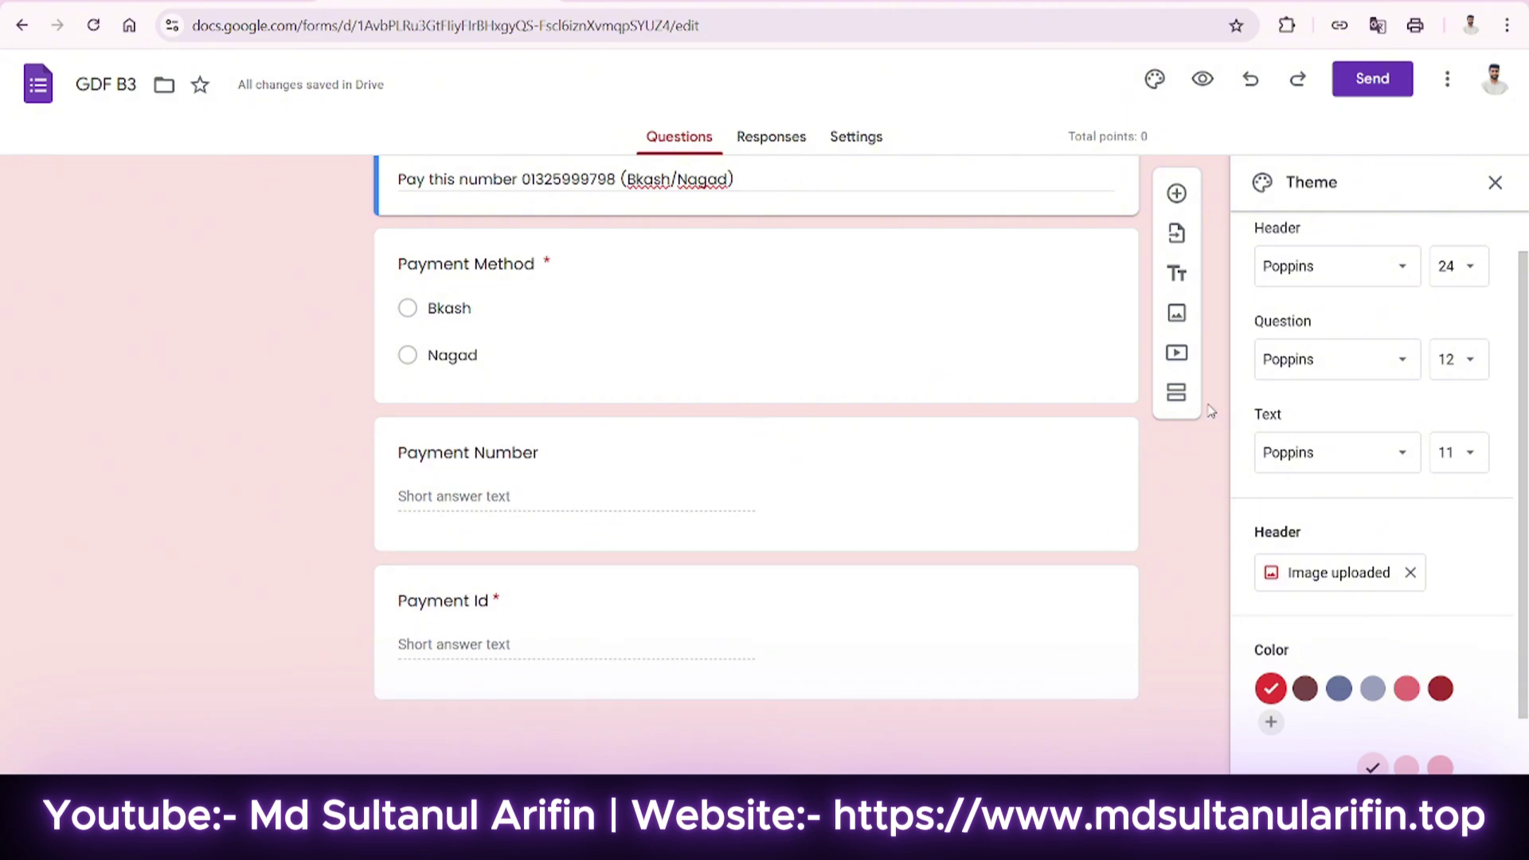
scroll(1346, 542, down, 1)
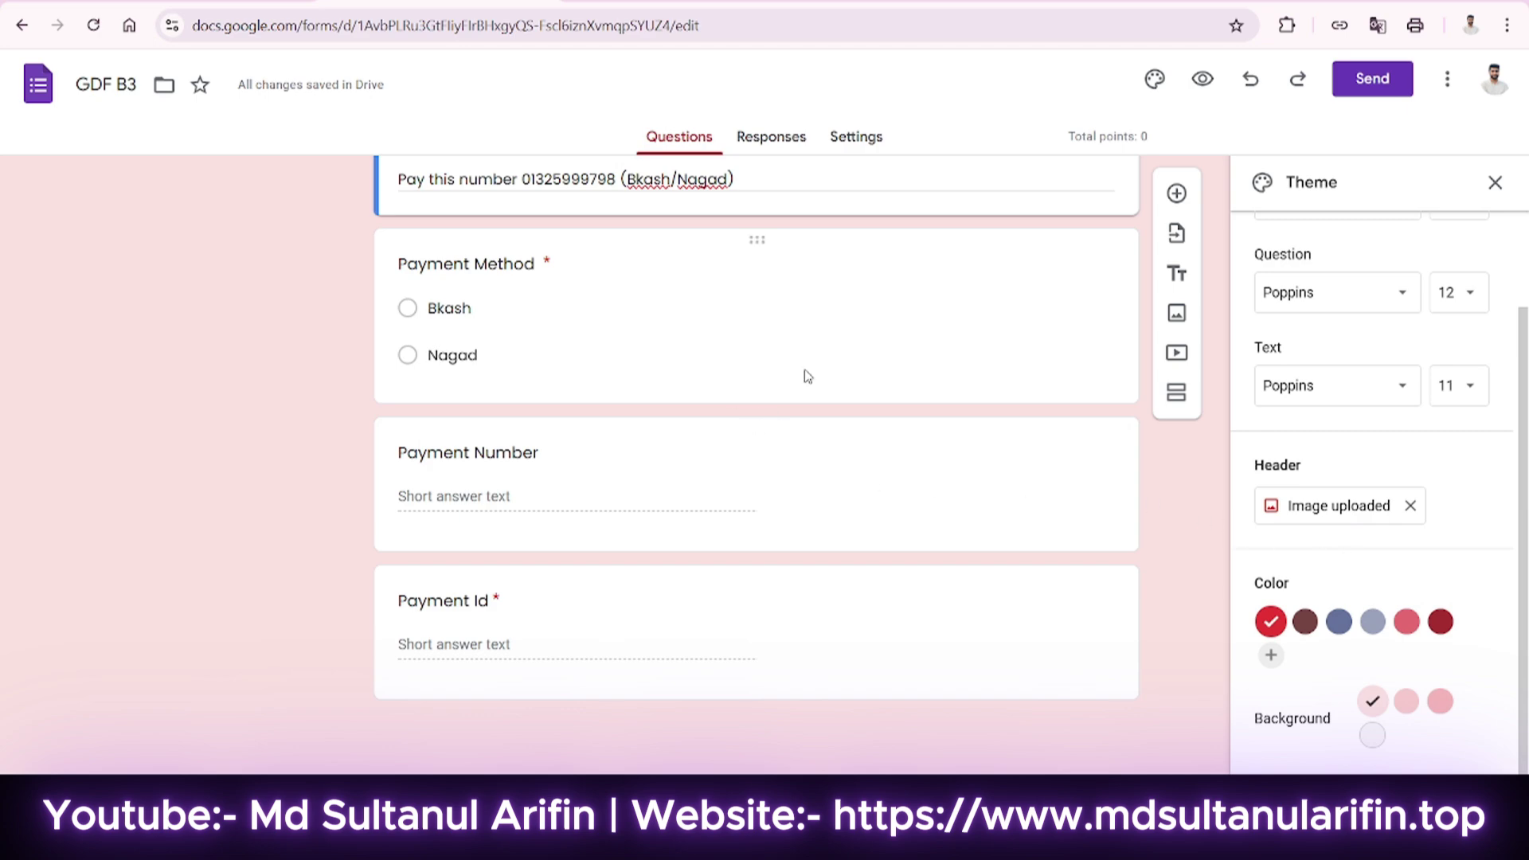
scroll(1051, 341, up, 15)
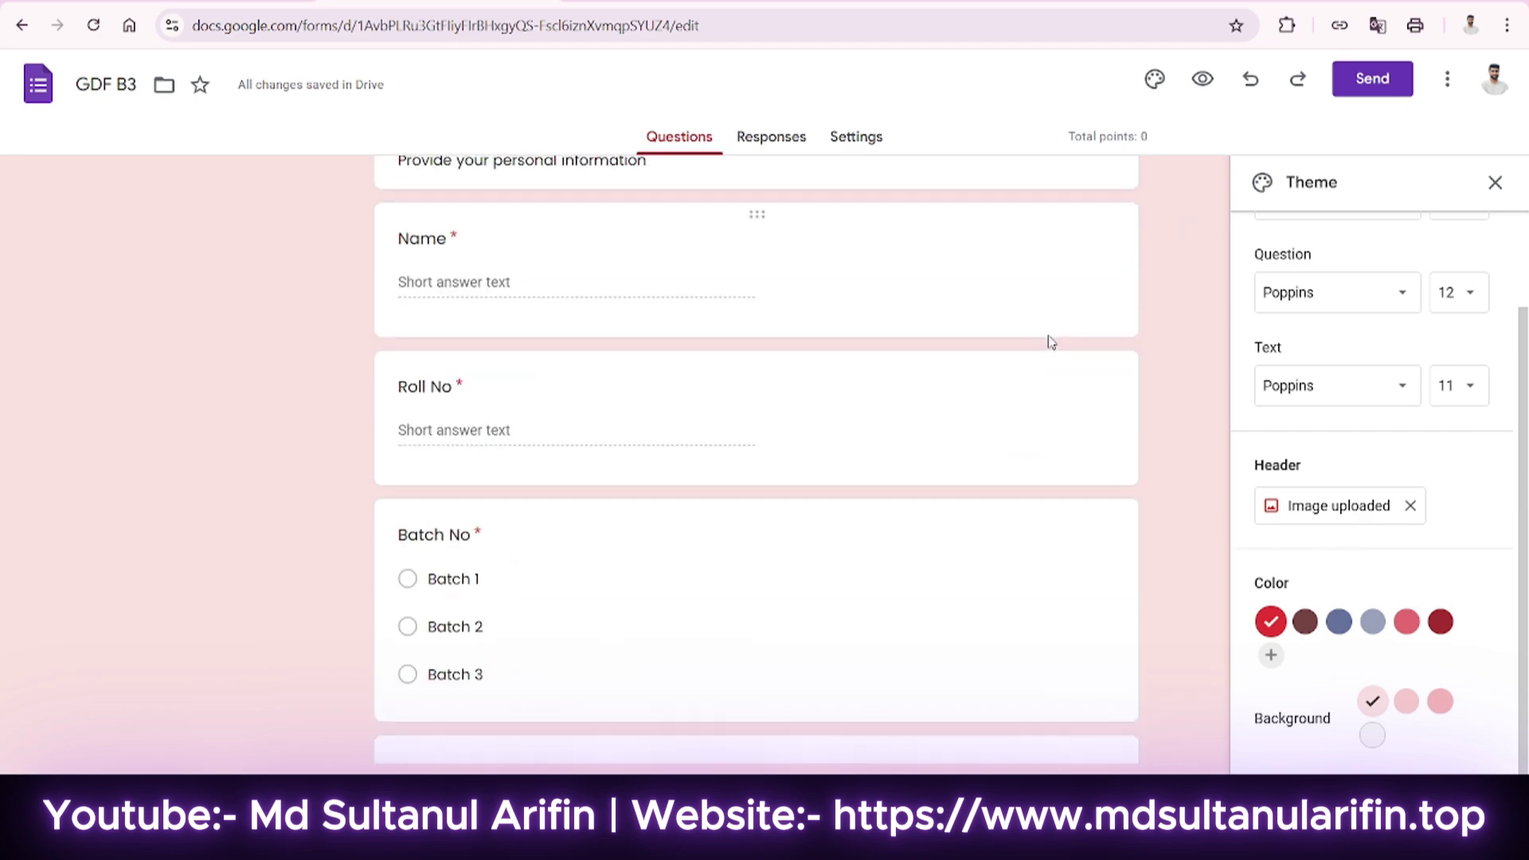
Preview the form as a respondent and tick the record-email checkbox.
click(1215, 82)
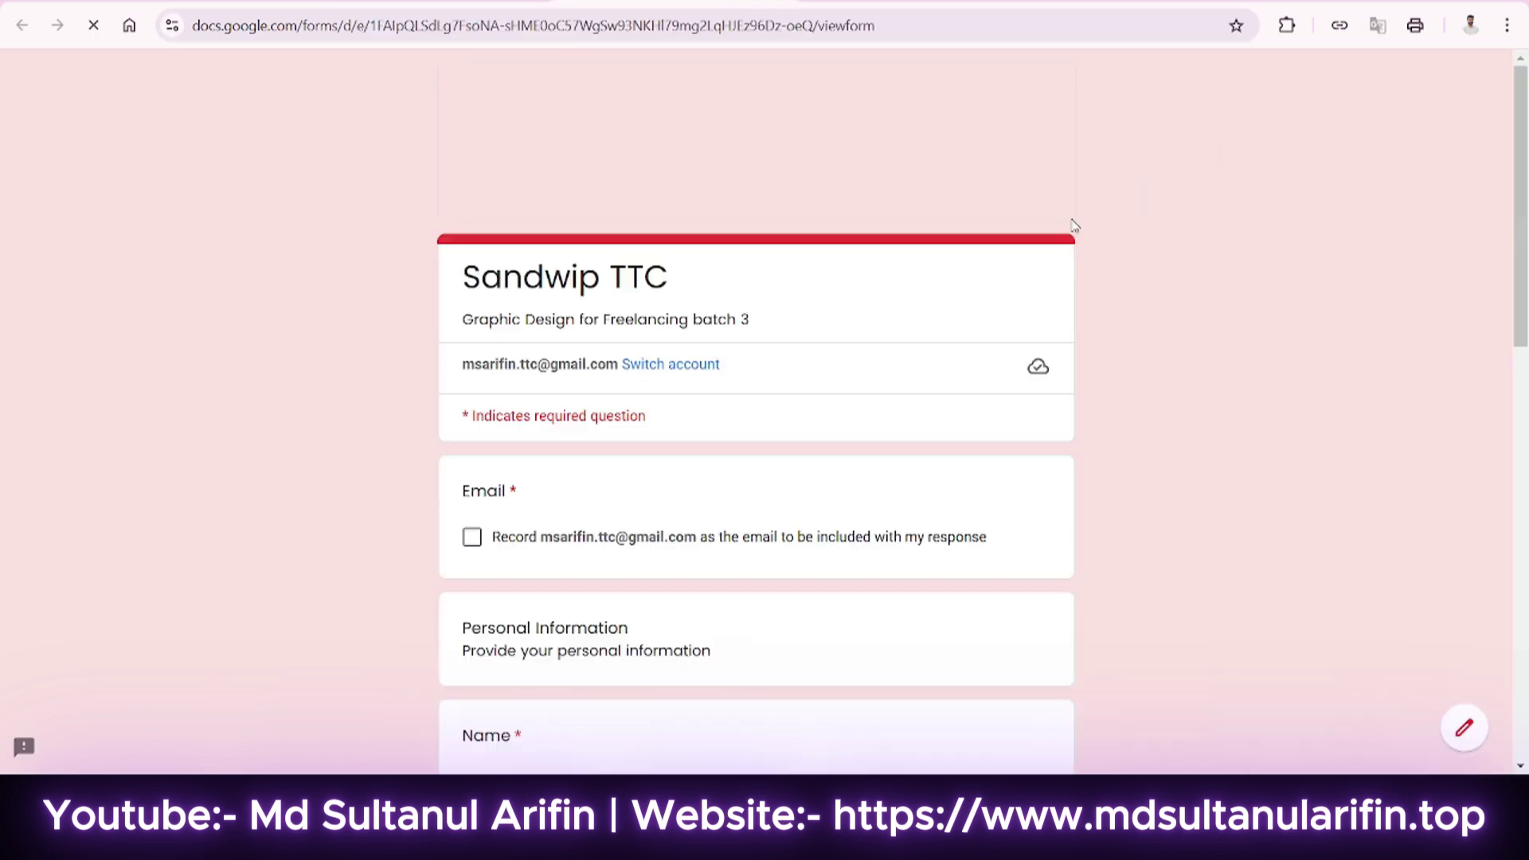
scroll(717, 398, down, 5)
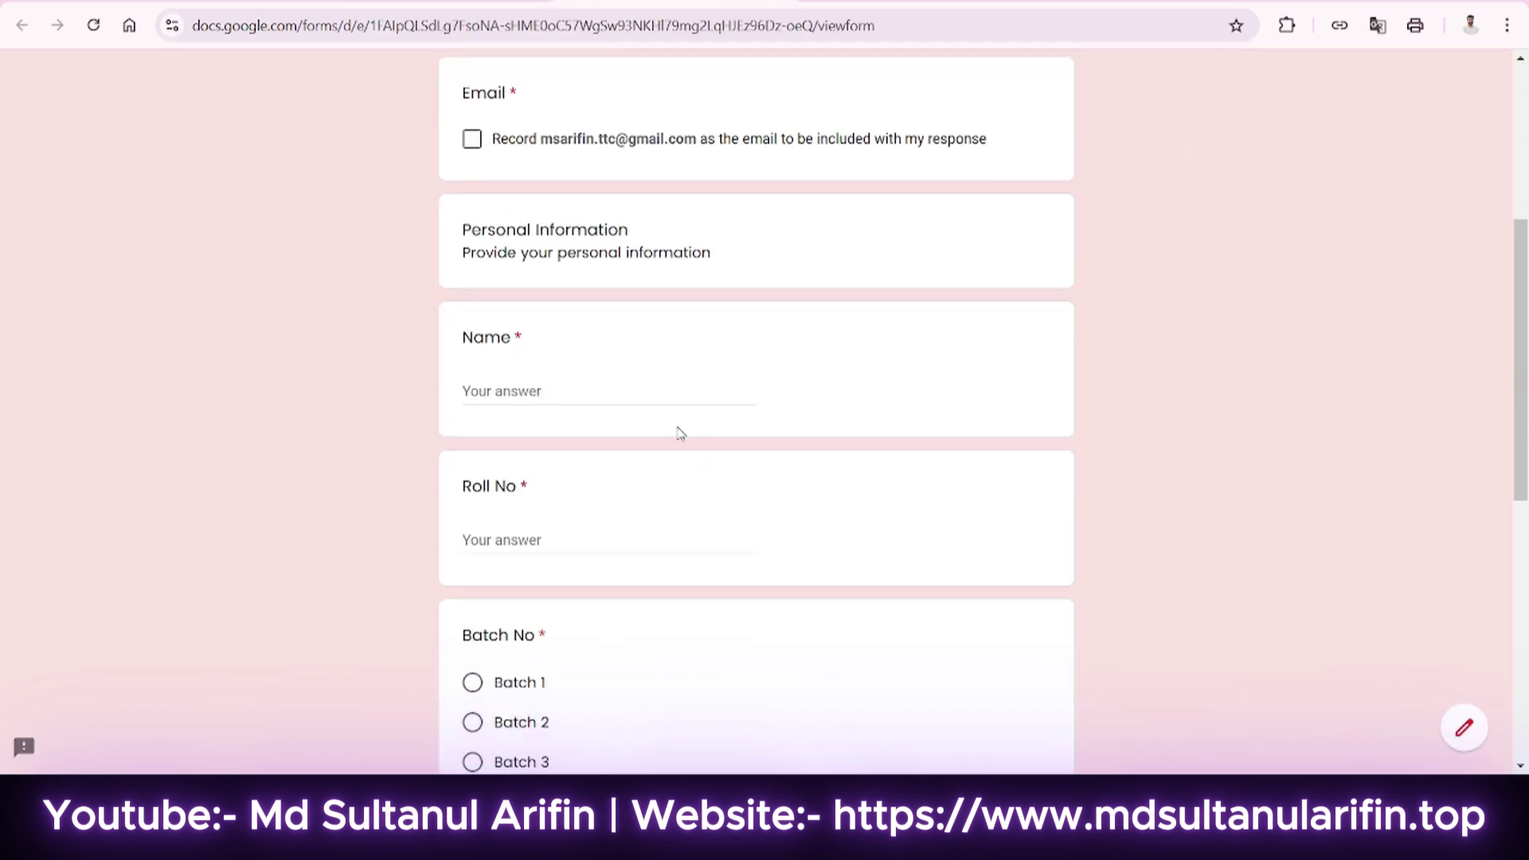
scroll(680, 434, up, 2)
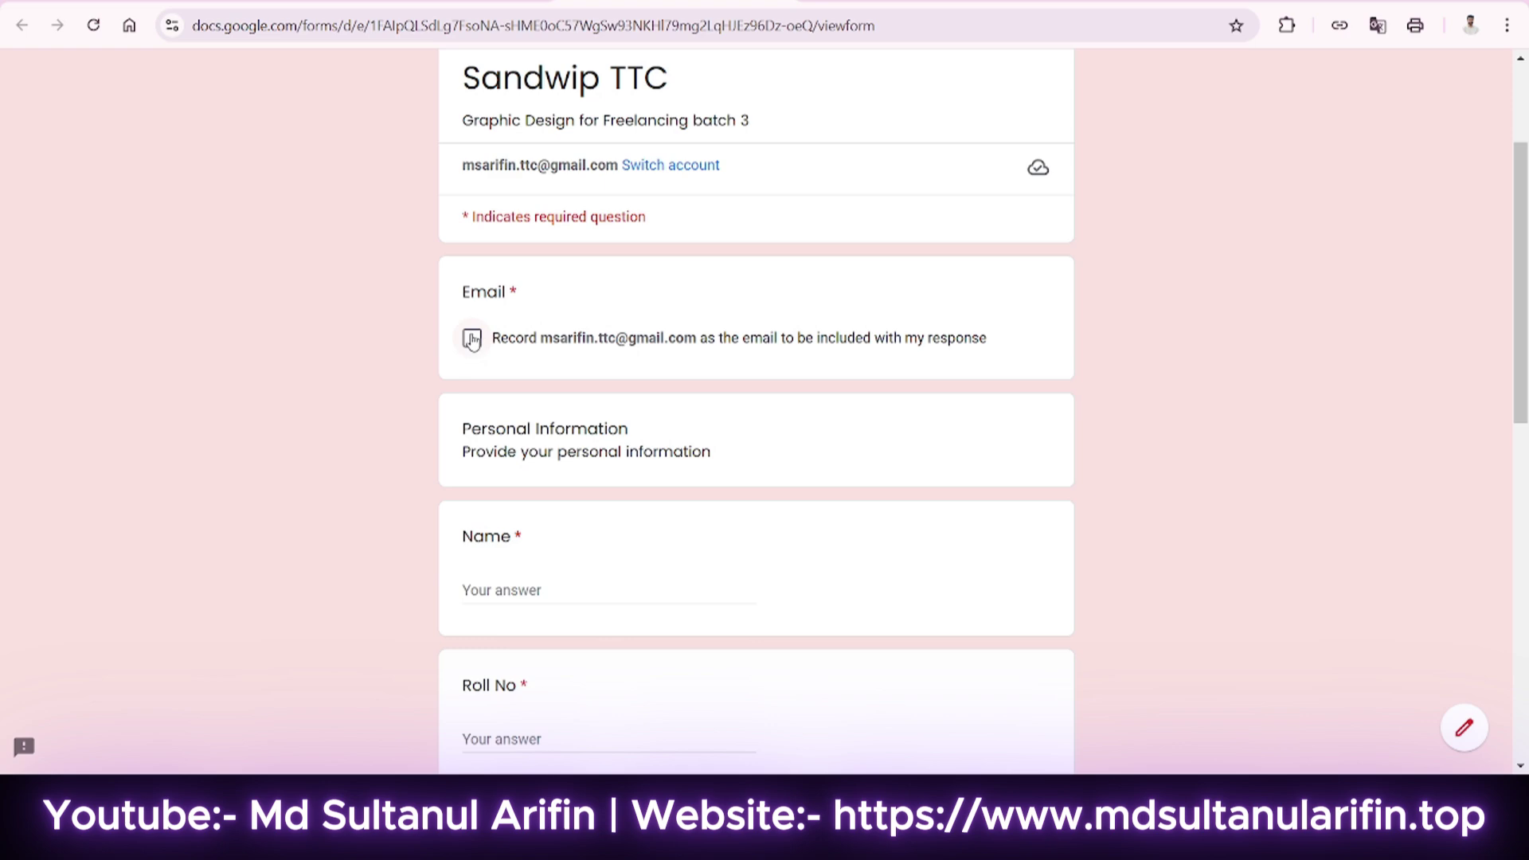
click(471, 338)
Check the required Email Address mark and test validation by advancing with blank answers.
scroll(550, 382, down, 2)
click(547, 376)
scroll(549, 382, down, 2)
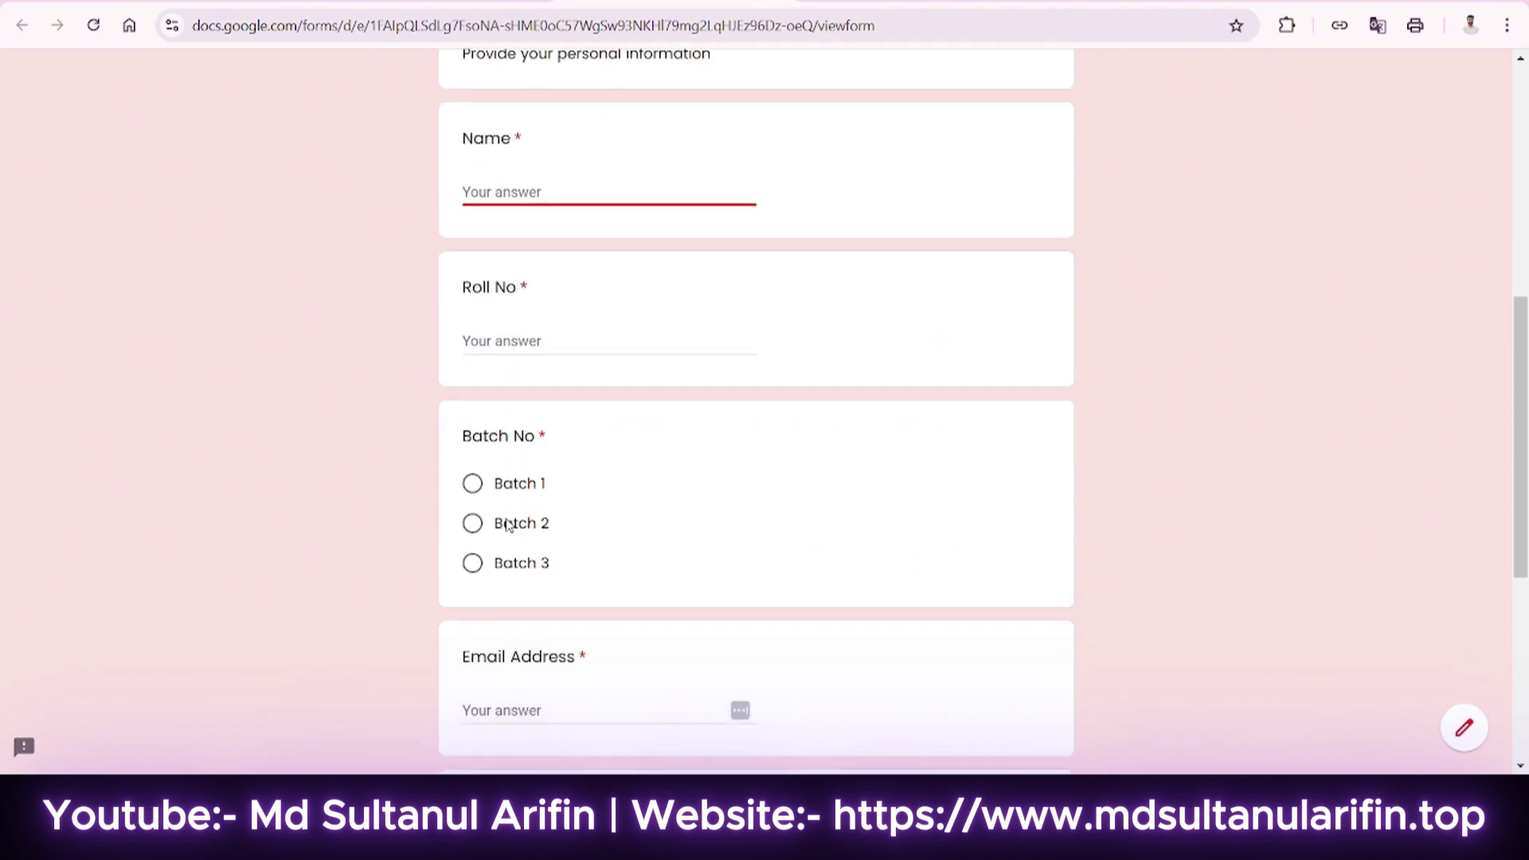
scroll(599, 382, down, 4)
mouse_move(577, 364)
mouse_down()
mouse_move(591, 358)
mouse_move(576, 358)
mouse_up()
click(592, 358)
click(586, 357)
scroll(604, 488, down, 3)
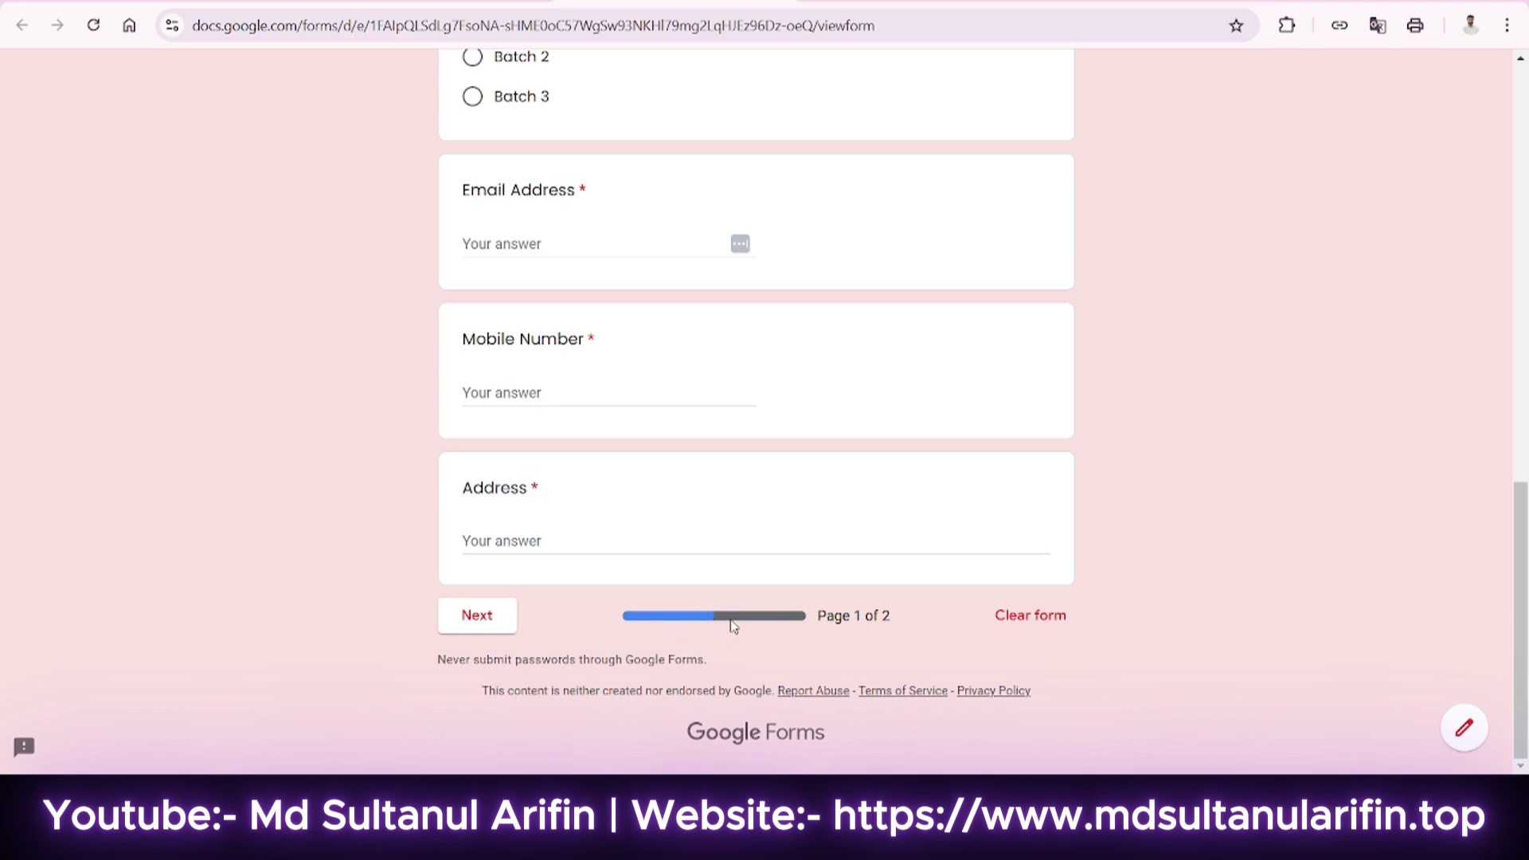
scroll(699, 621, up, 7)
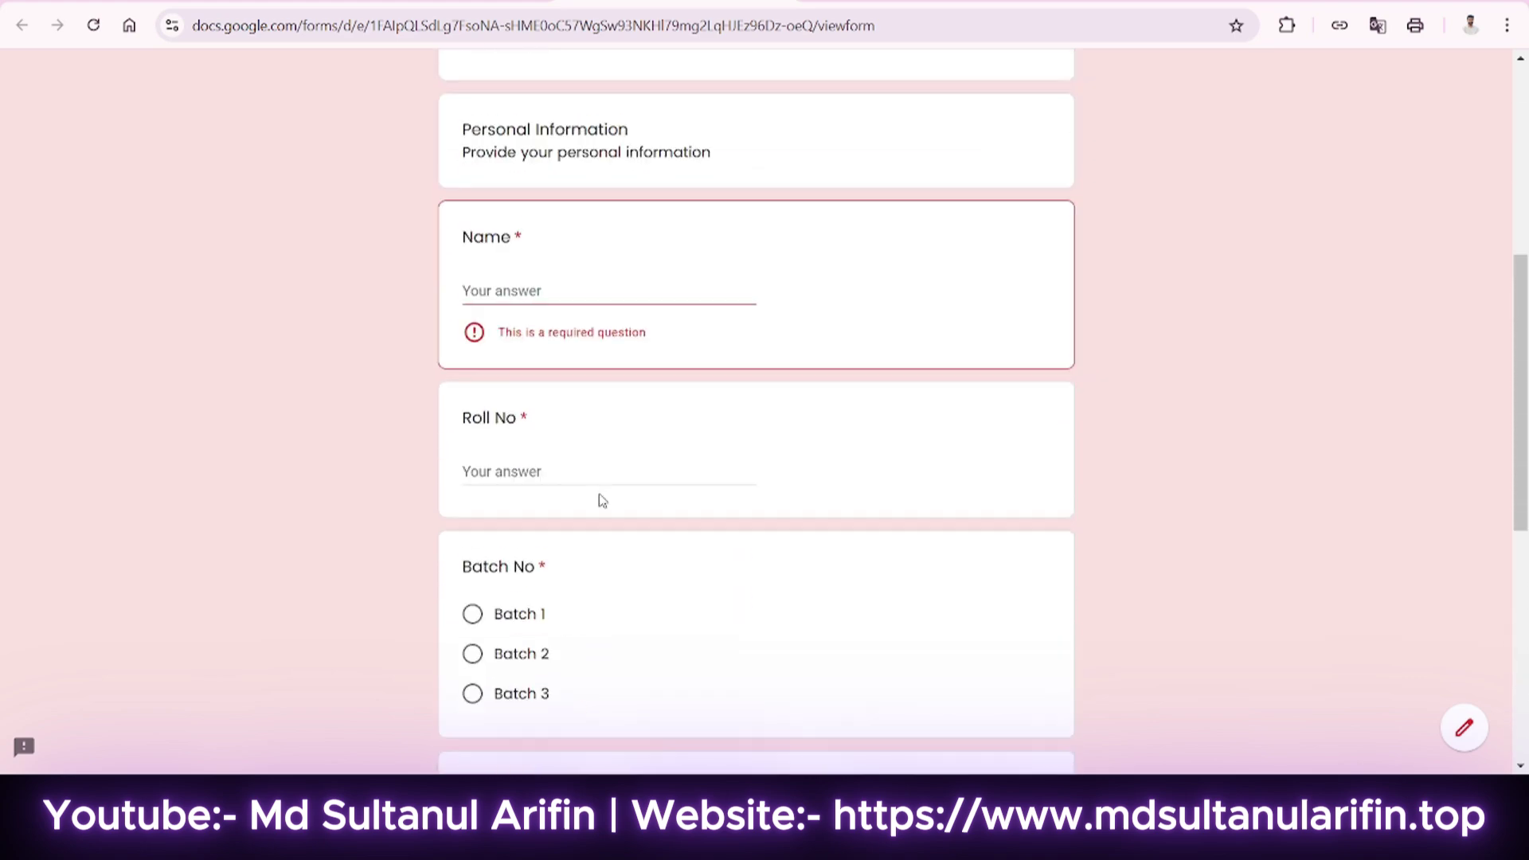
scroll(606, 509, down, 6)
click(481, 721)
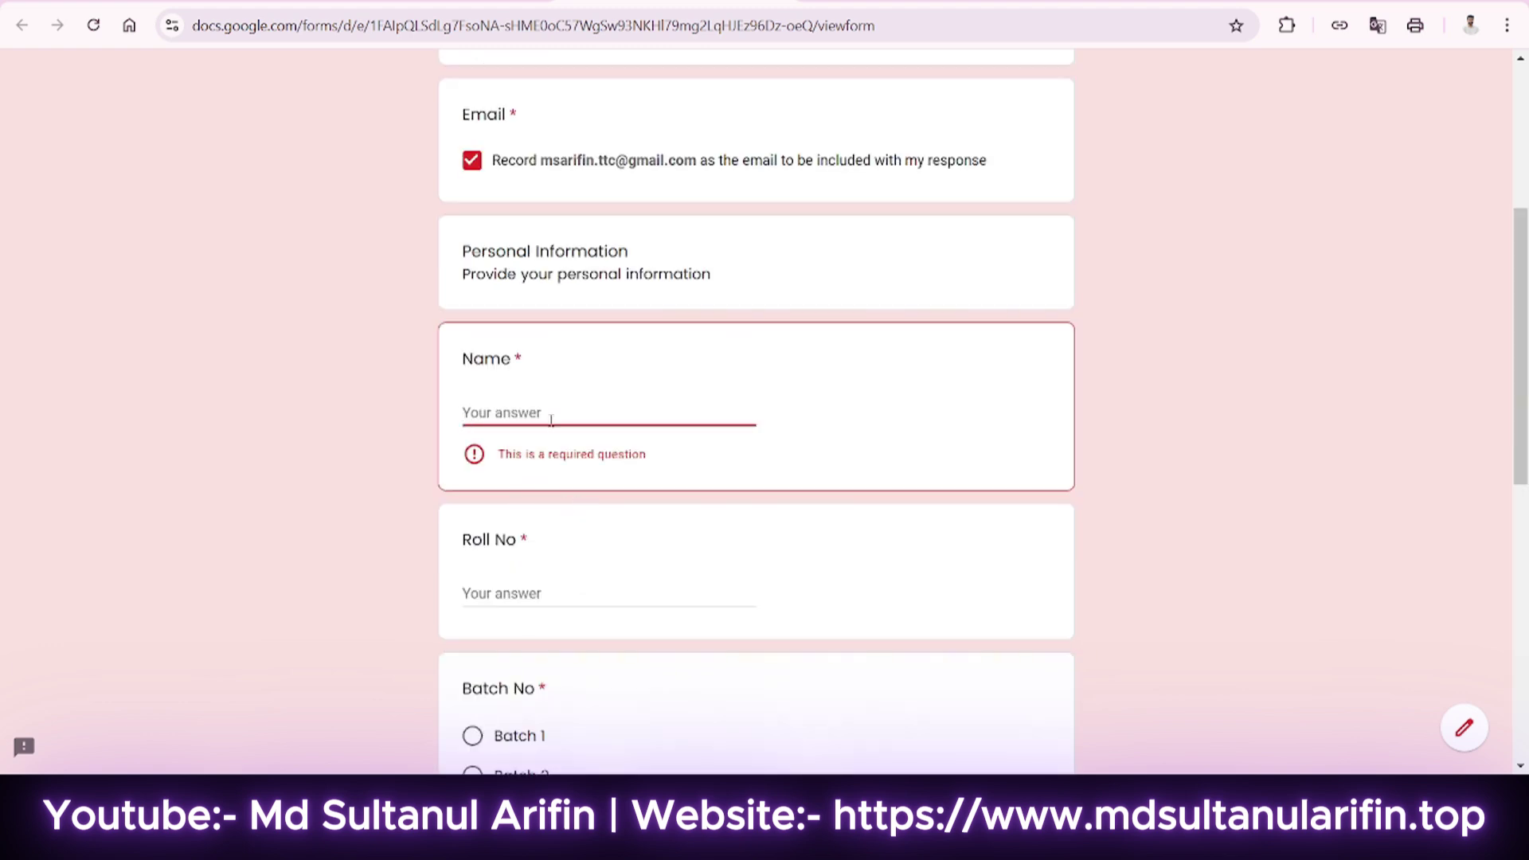
Answer Name with a test name, Roll No 1, and Batch 3.
text(Arifin)
key(Tab)
text(1)
scroll(519, 608, down, 2)
click(519, 588)
scroll(519, 585, down, 2)
Enter a test email address, mobile number and postal address on page 1.
click(518, 541)
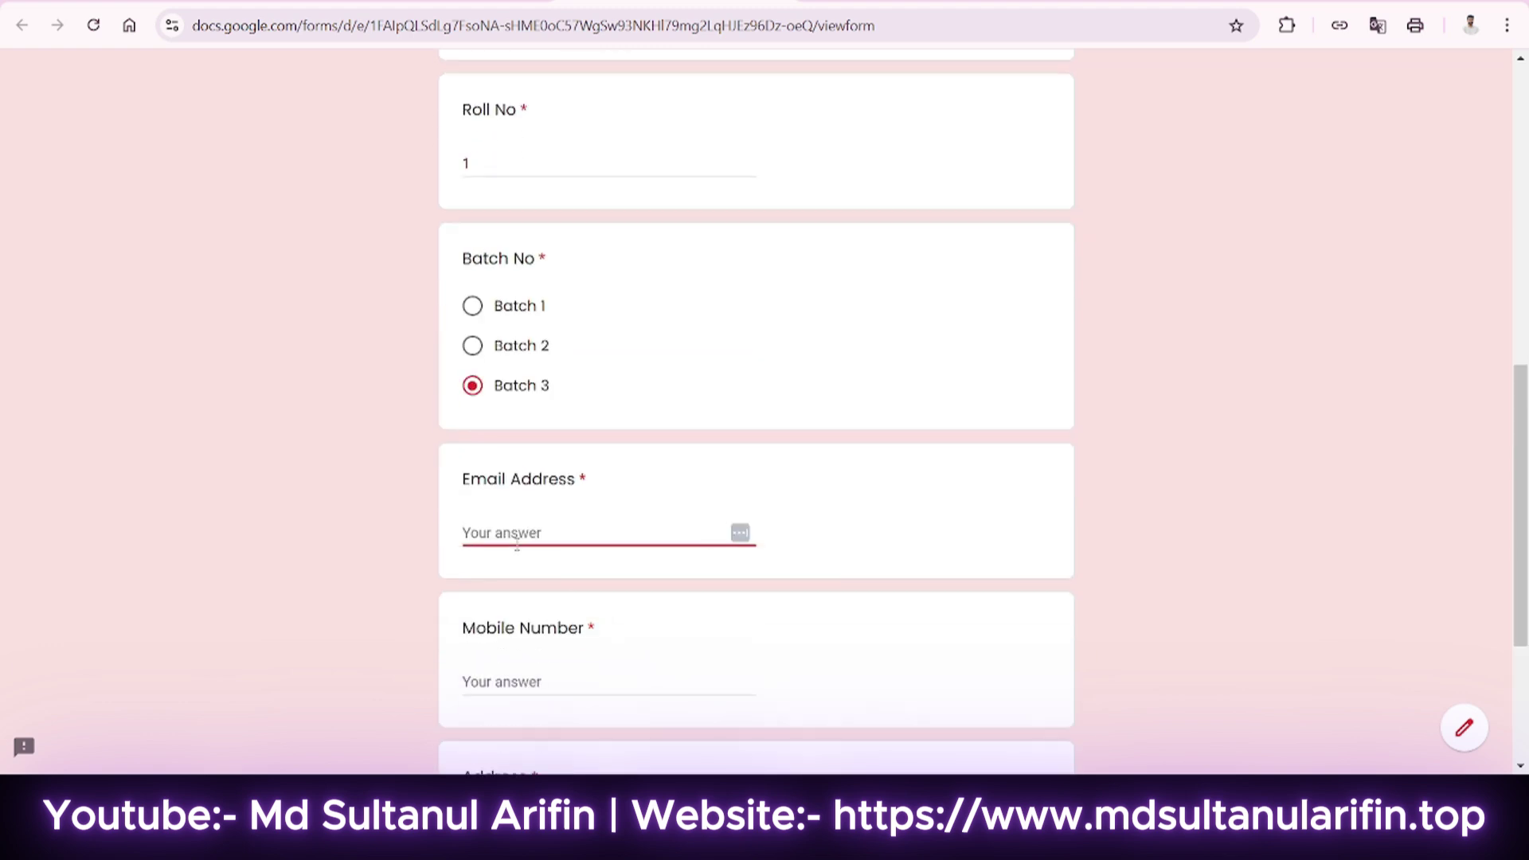
scroll(525, 509, down, 2)
click(539, 478)
click(525, 630)
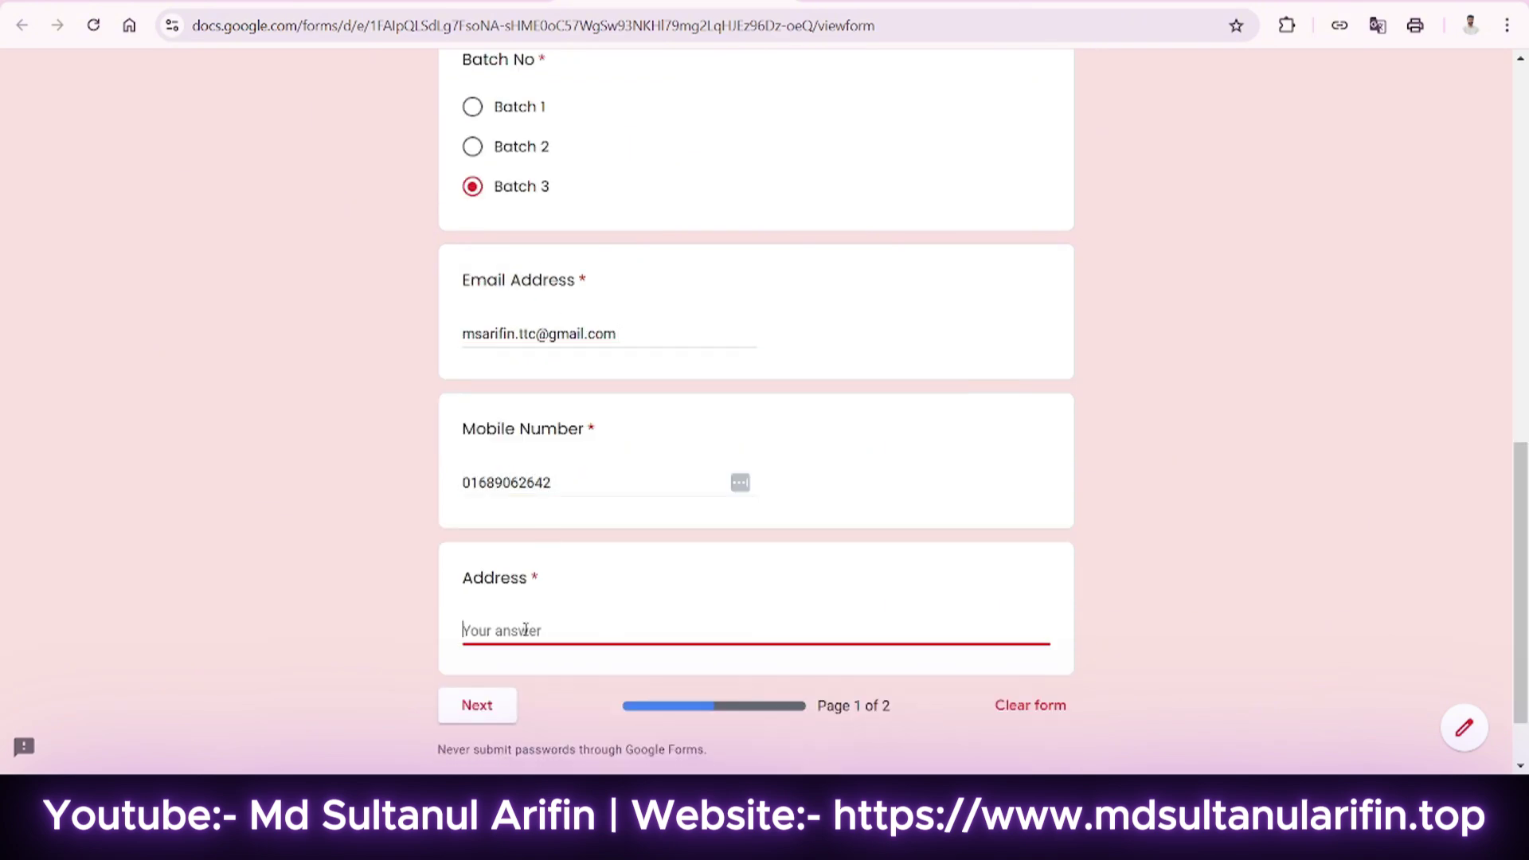
text(Sandwip (Beauty Compl)
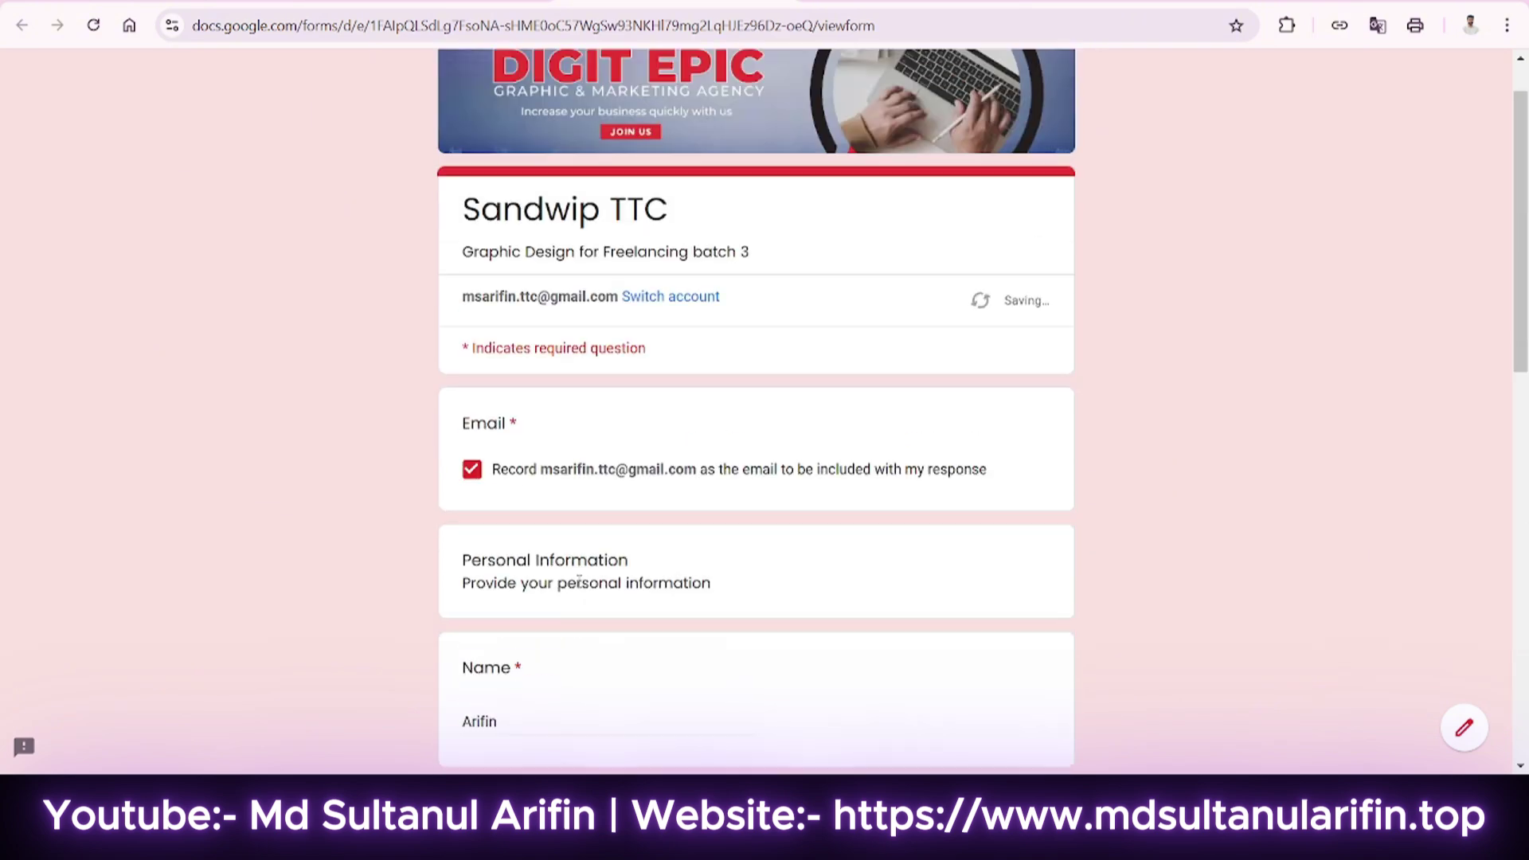
text(ex)
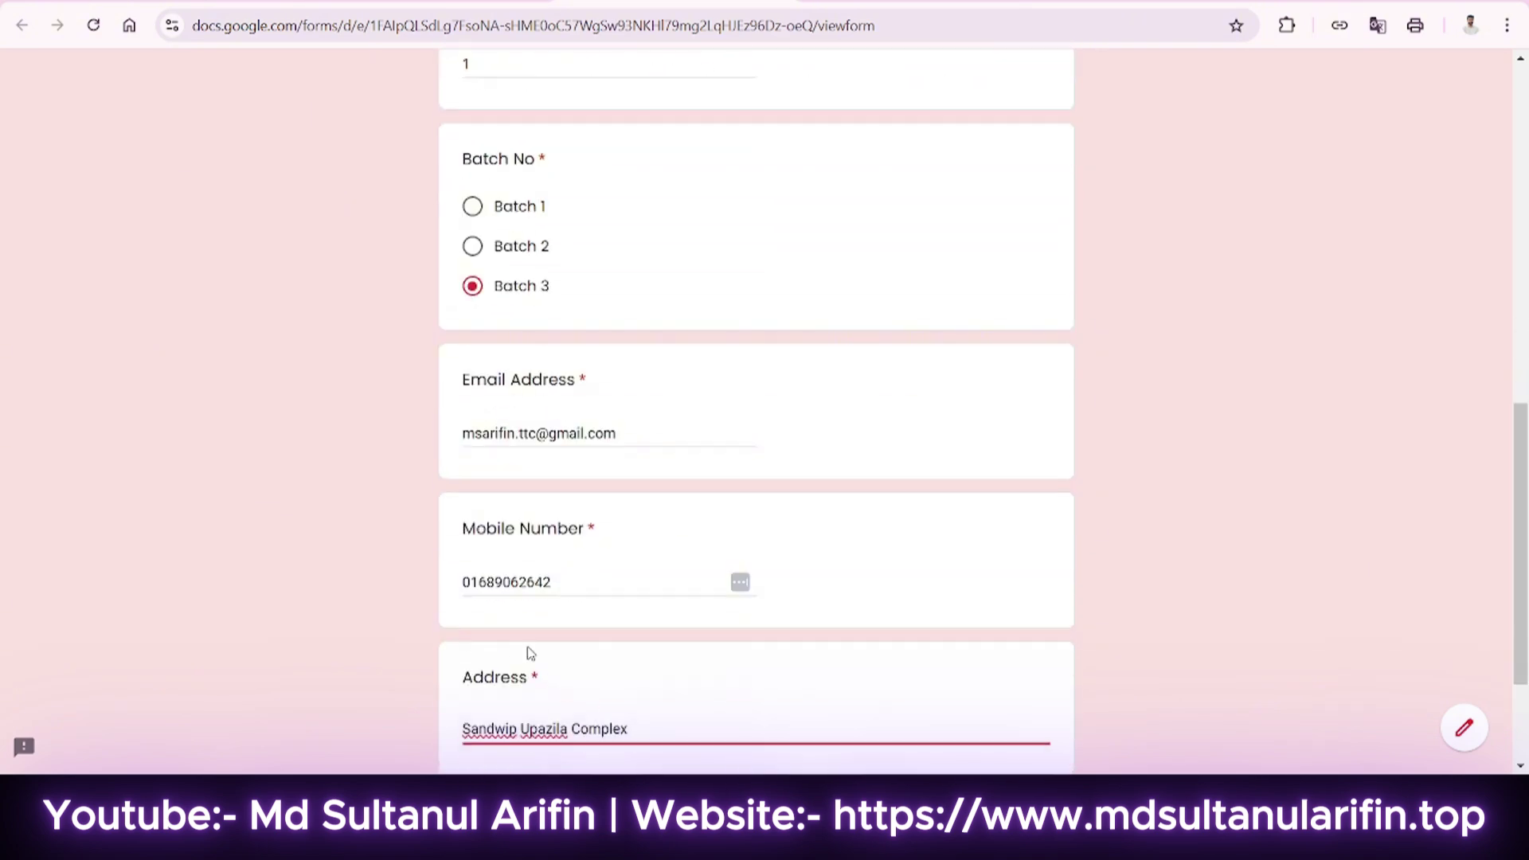
scroll(525, 649, down, 2)
On the billing page choose Bkash, enter a payment ID, and submit the test response.
click(481, 621)
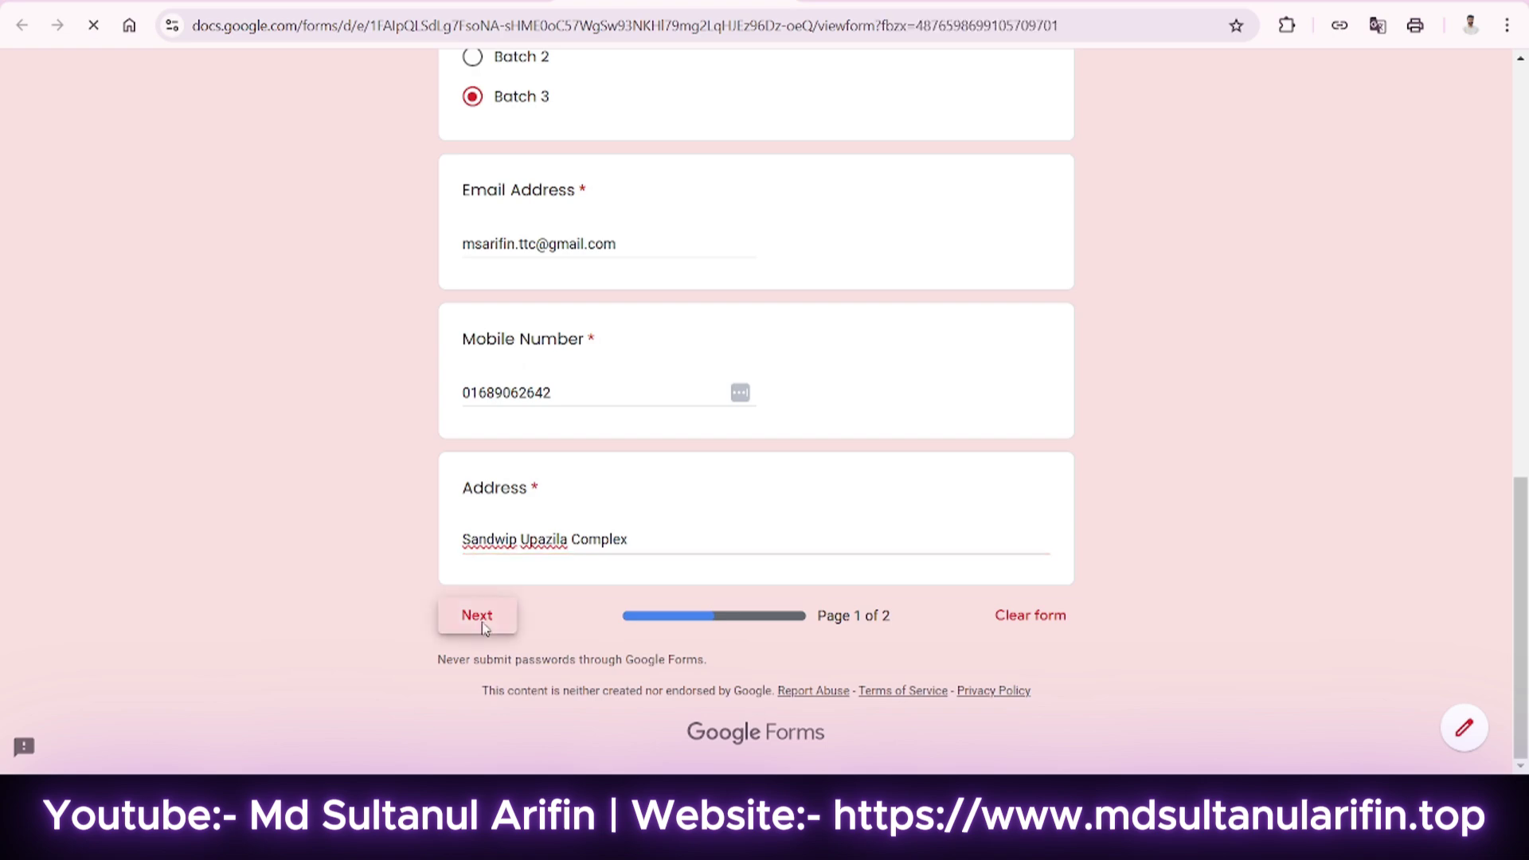
scroll(679, 539, down, 6)
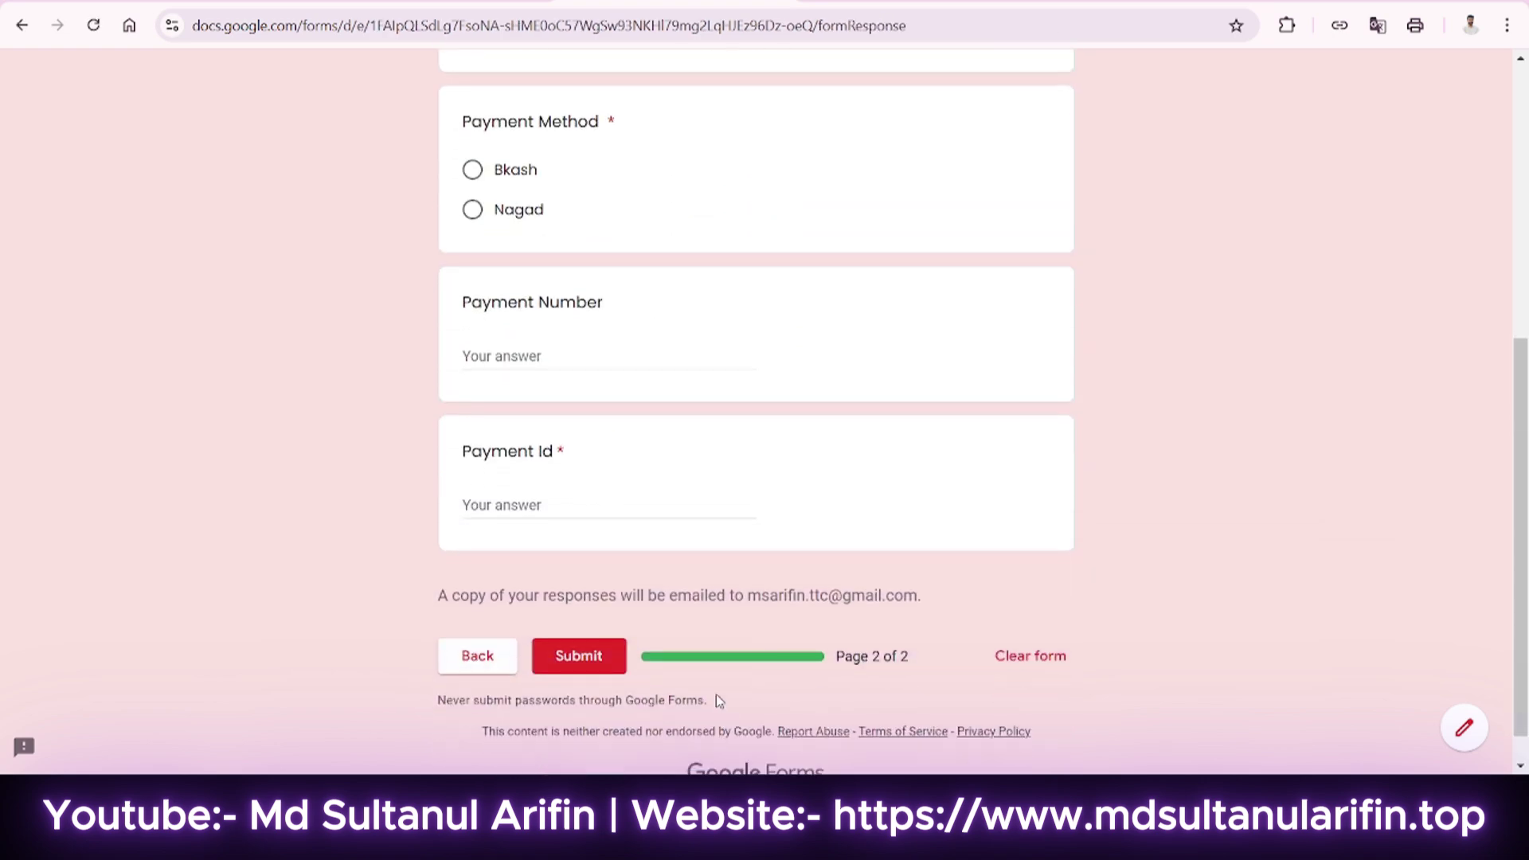
scroll(727, 478, up, 6)
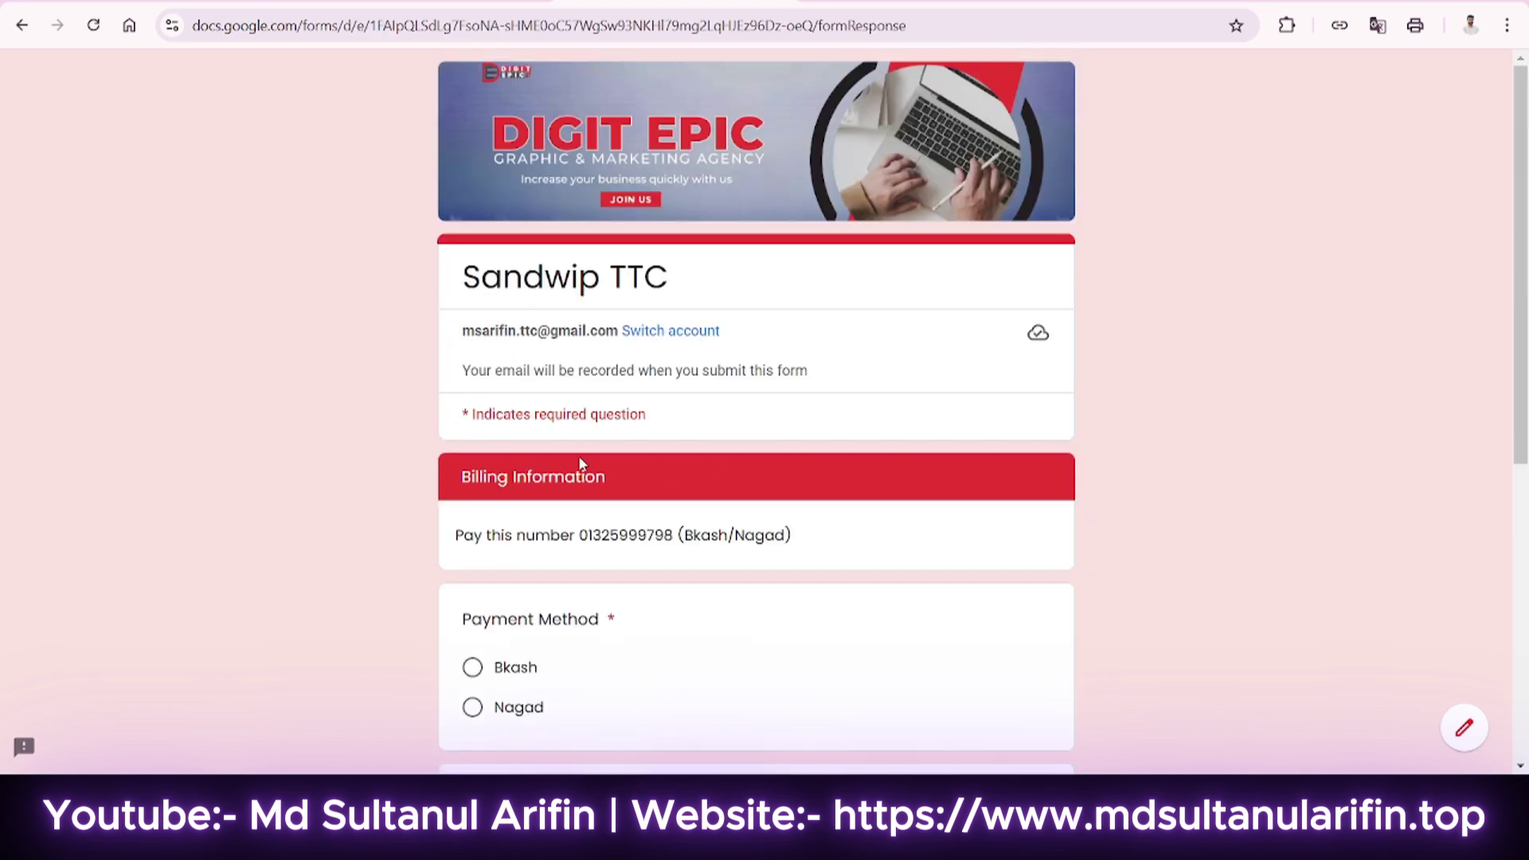
scroll(531, 382, down, 2)
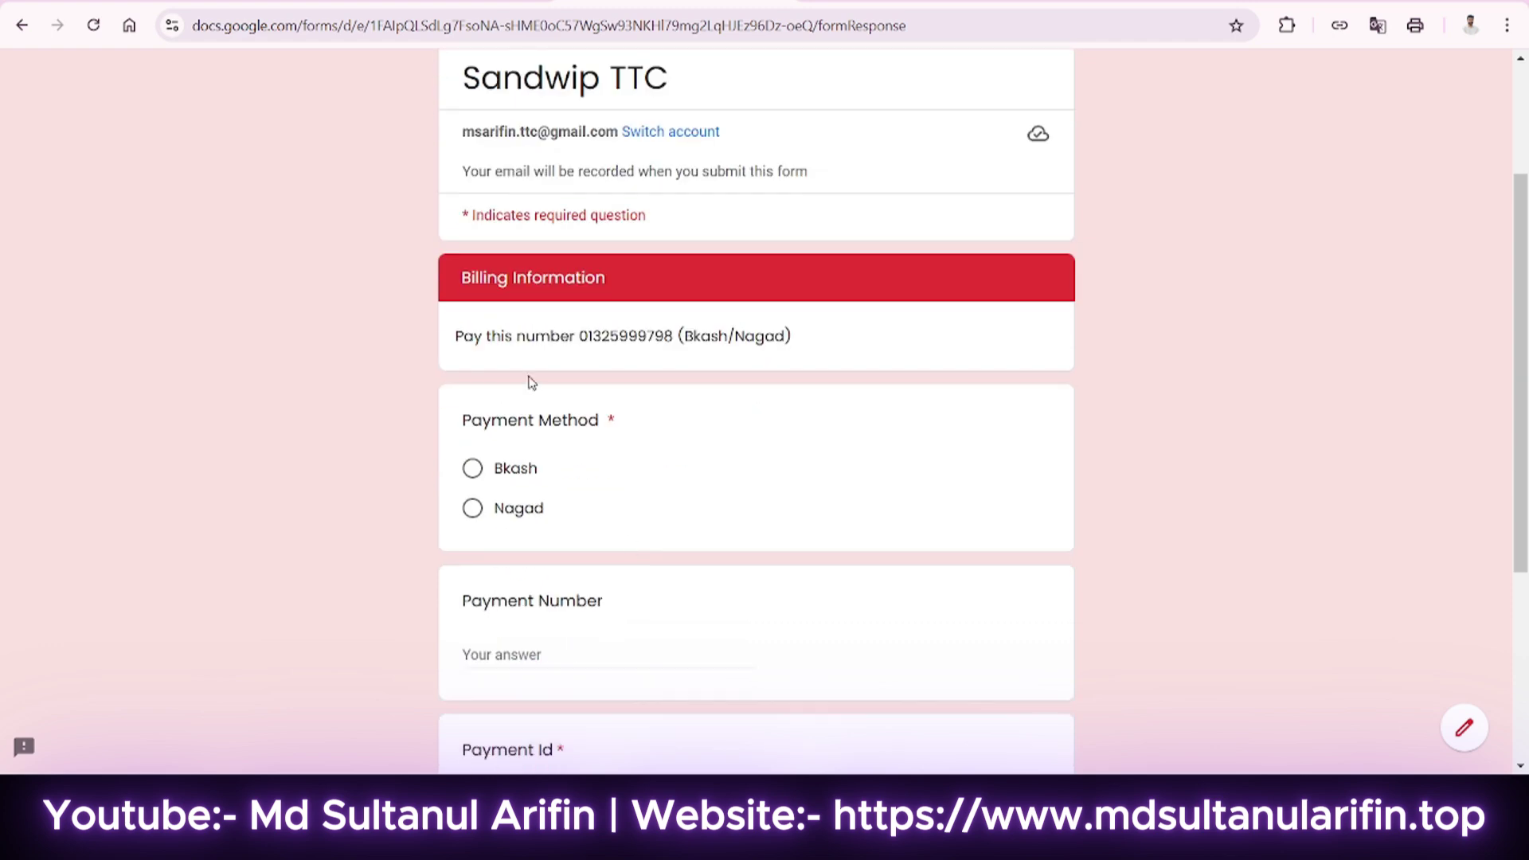
click(473, 468)
scroll(597, 540, down, 1)
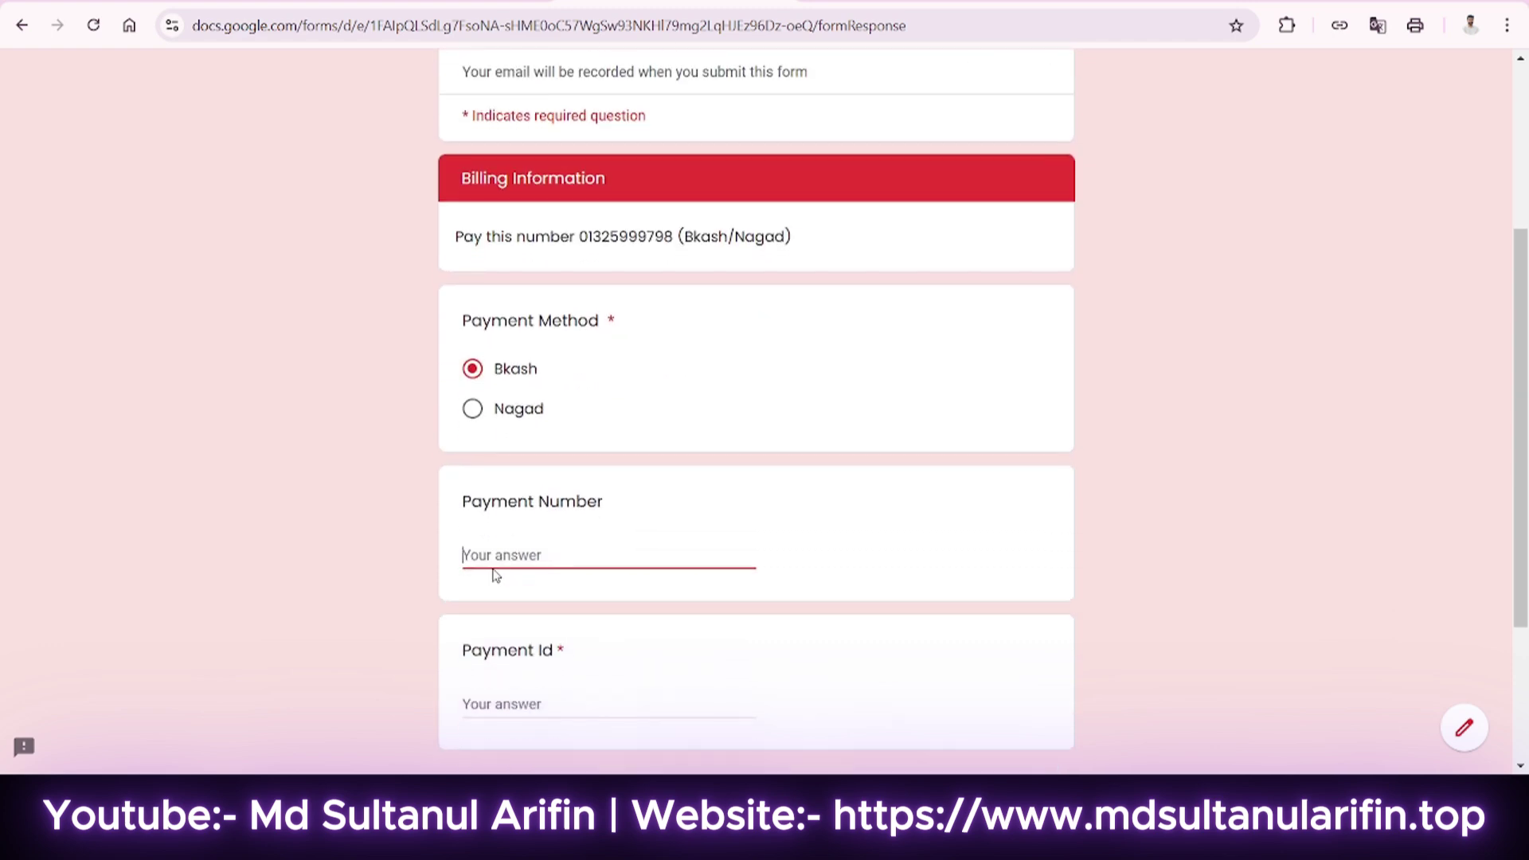
scroll(548, 525, down, 1)
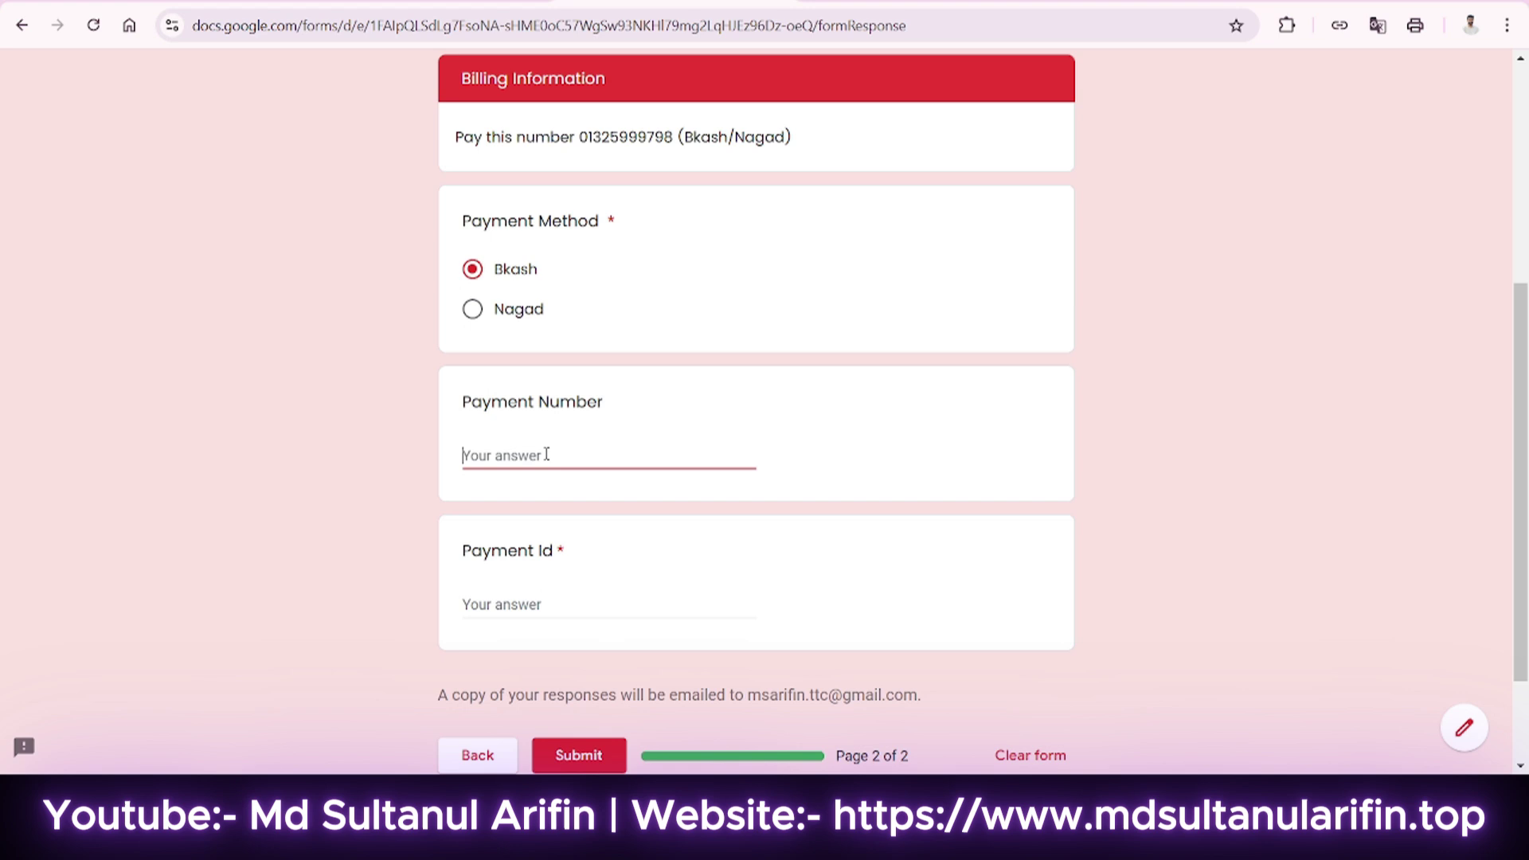
click(532, 607)
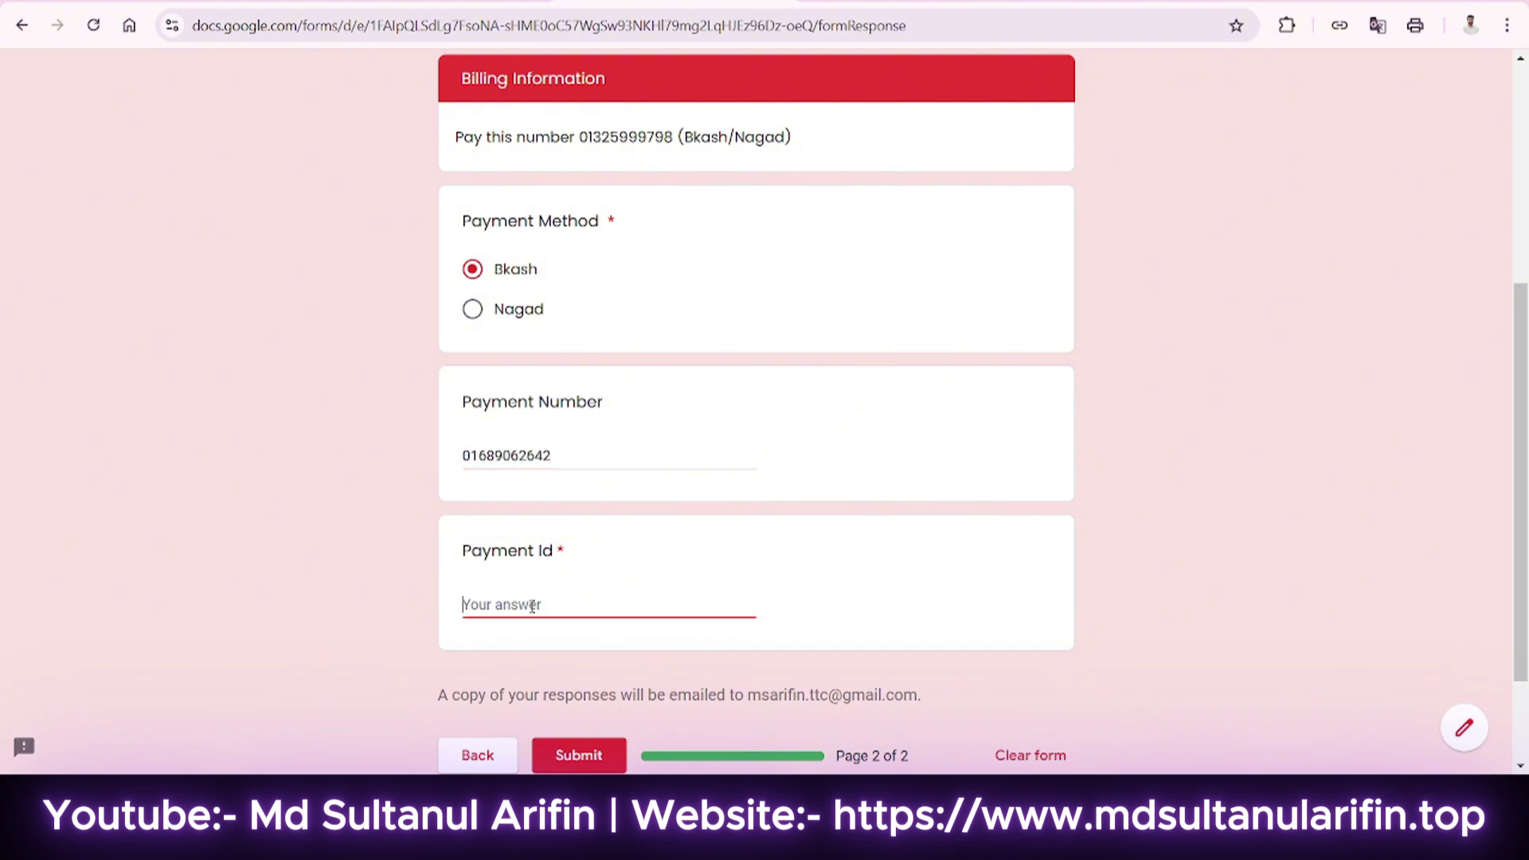
text(155aegfver)
click(576, 747)
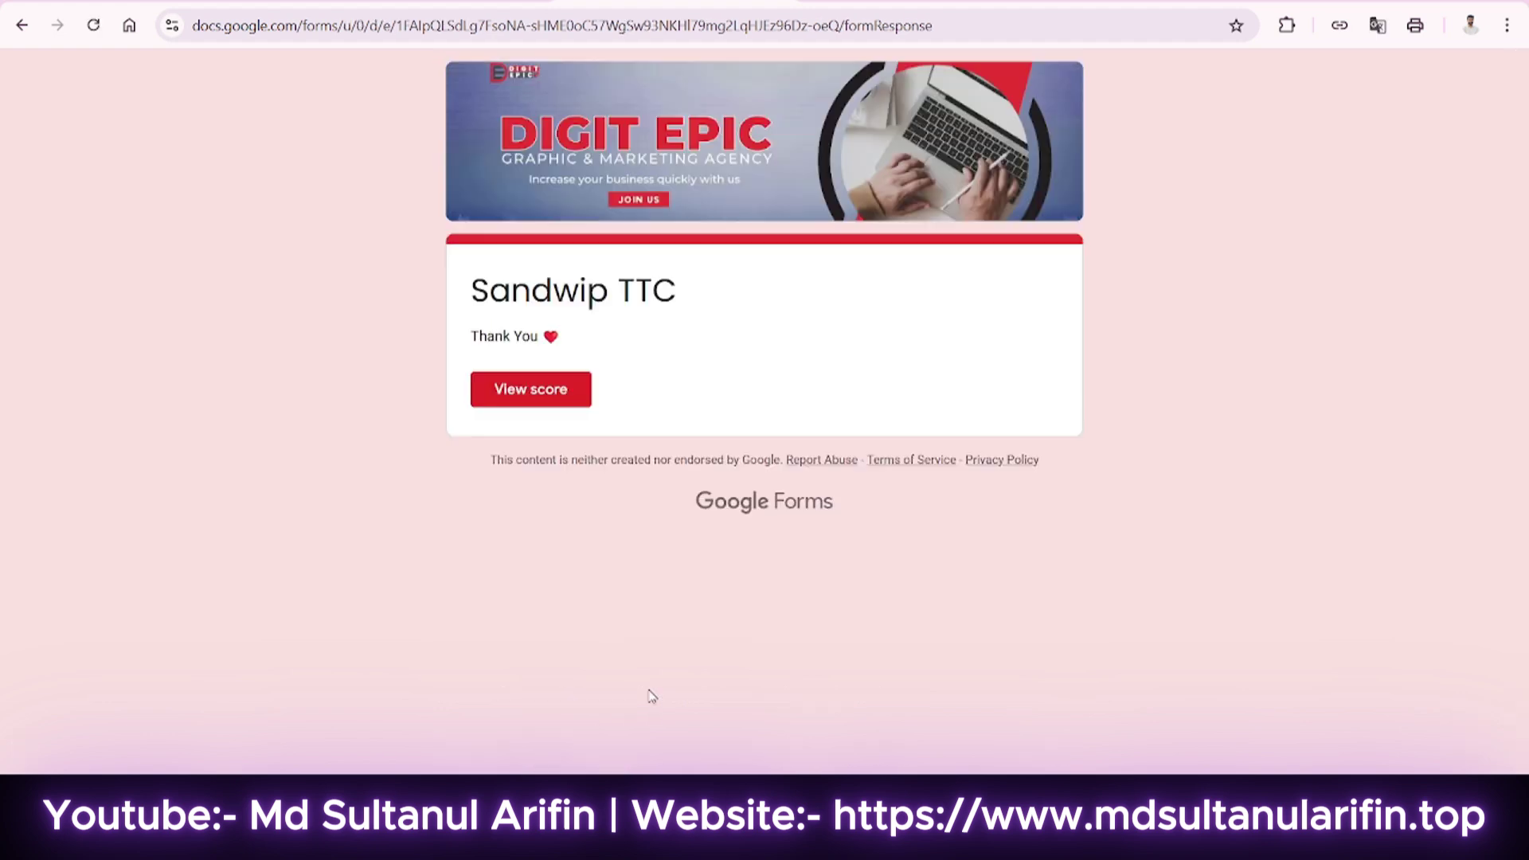
Check the Thank You message and the response's score, then go back to the live form.
drag(473, 342, 569, 336)
click(570, 336)
click(567, 413)
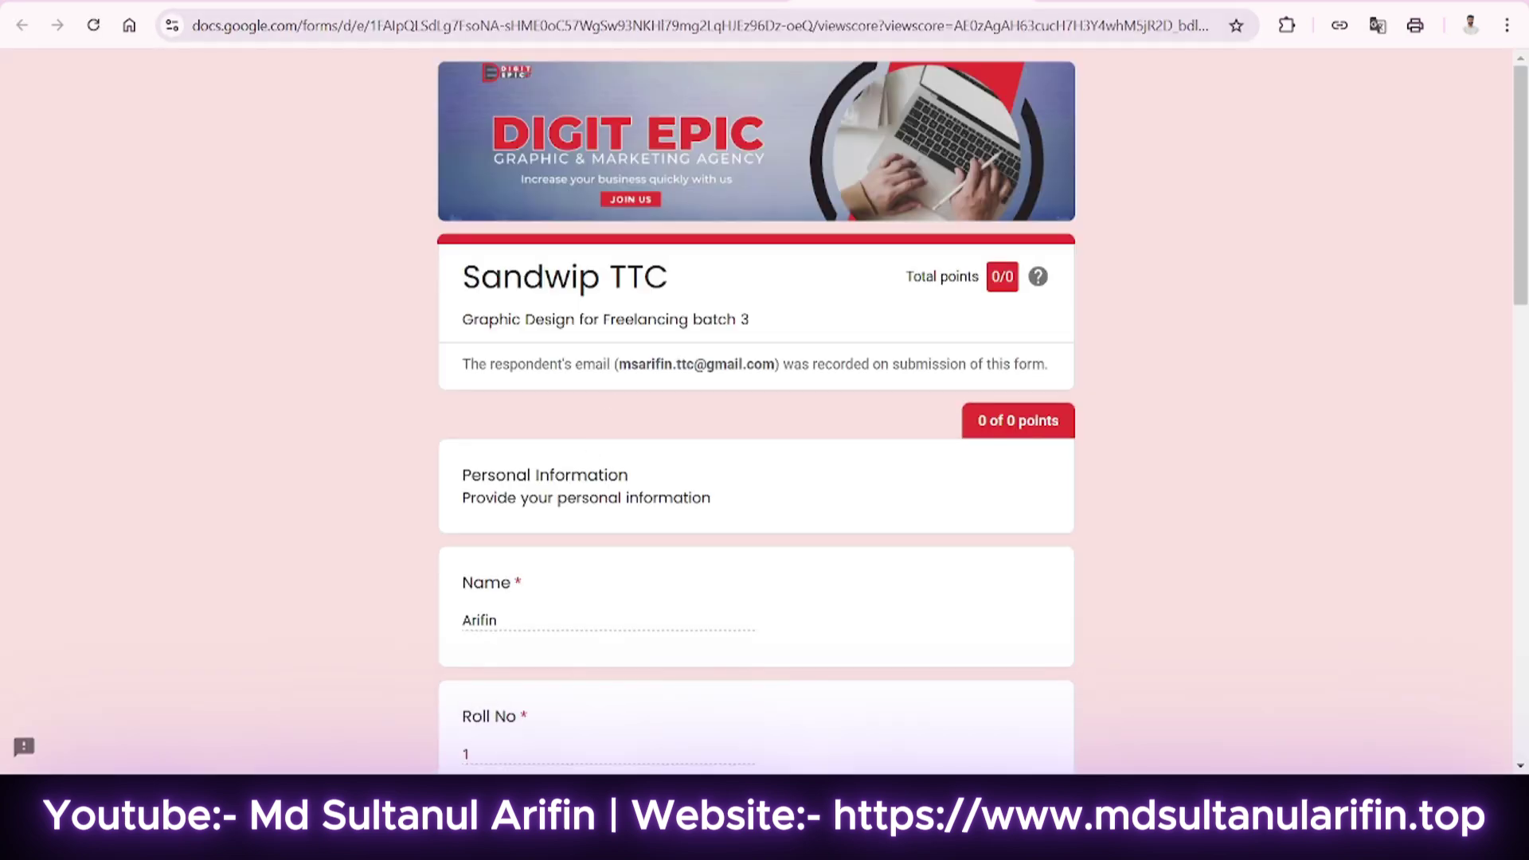
click(670, 1)
click(24, 24)
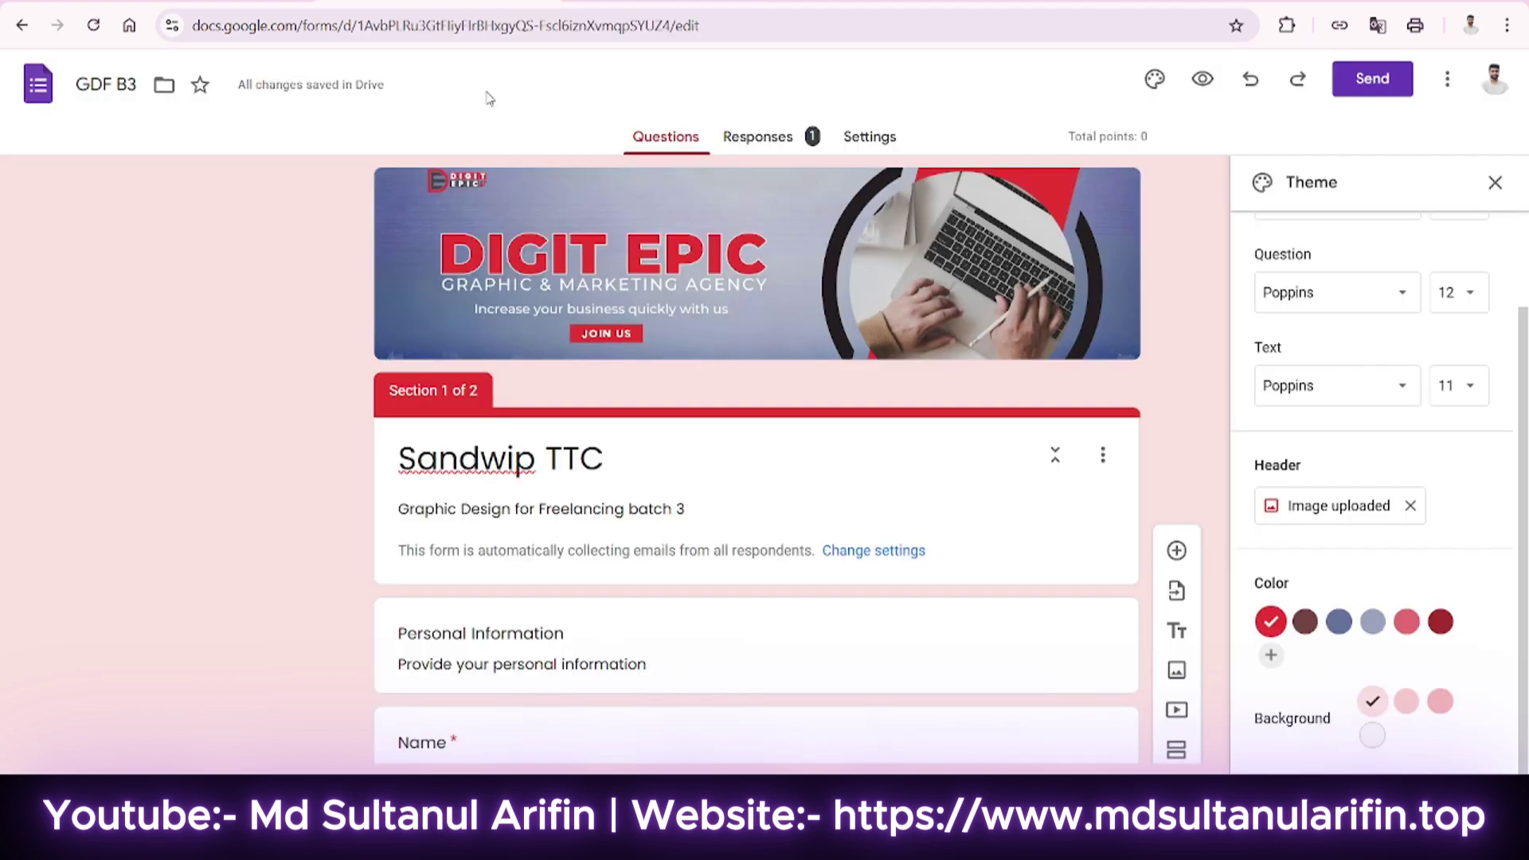
Open Responses, dismiss the tip, and scroll through the single response's scores and answers.
click(743, 151)
scroll(741, 299, down, 3)
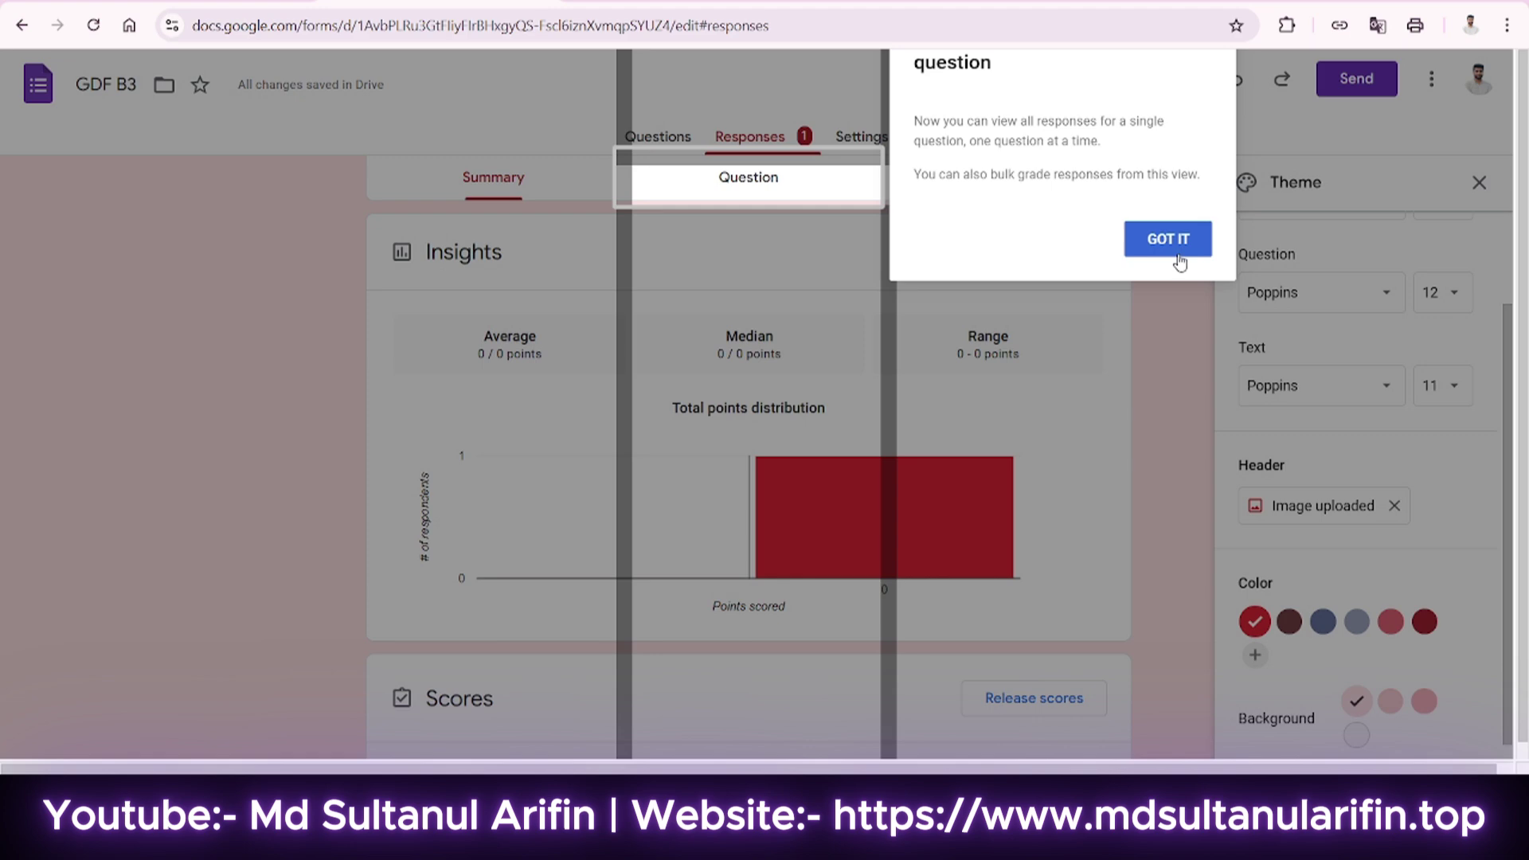
click(1171, 242)
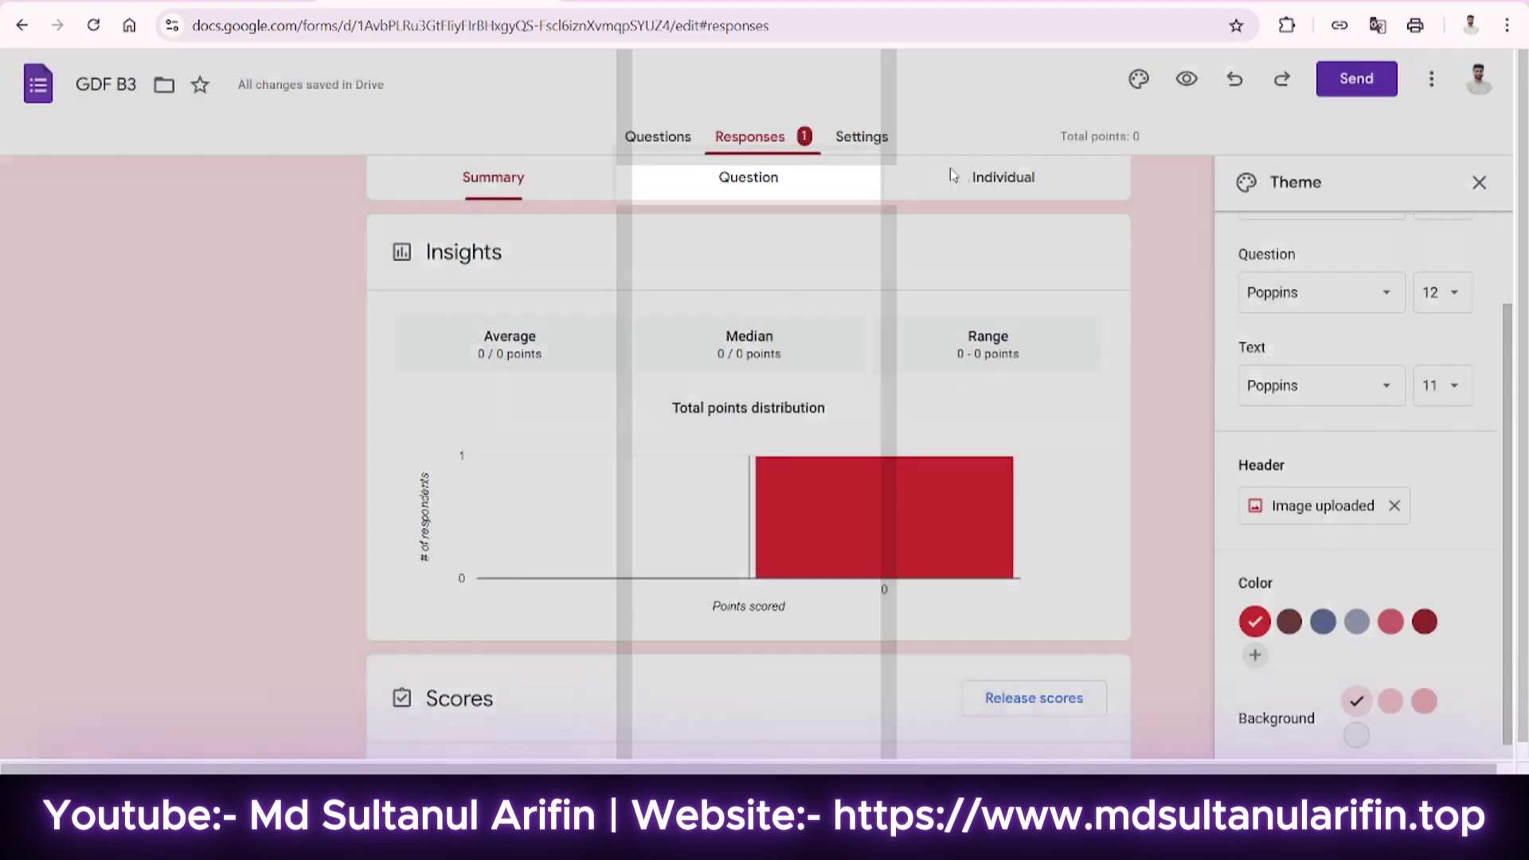
scroll(505, 505, down, 8)
scroll(493, 525, up, 5)
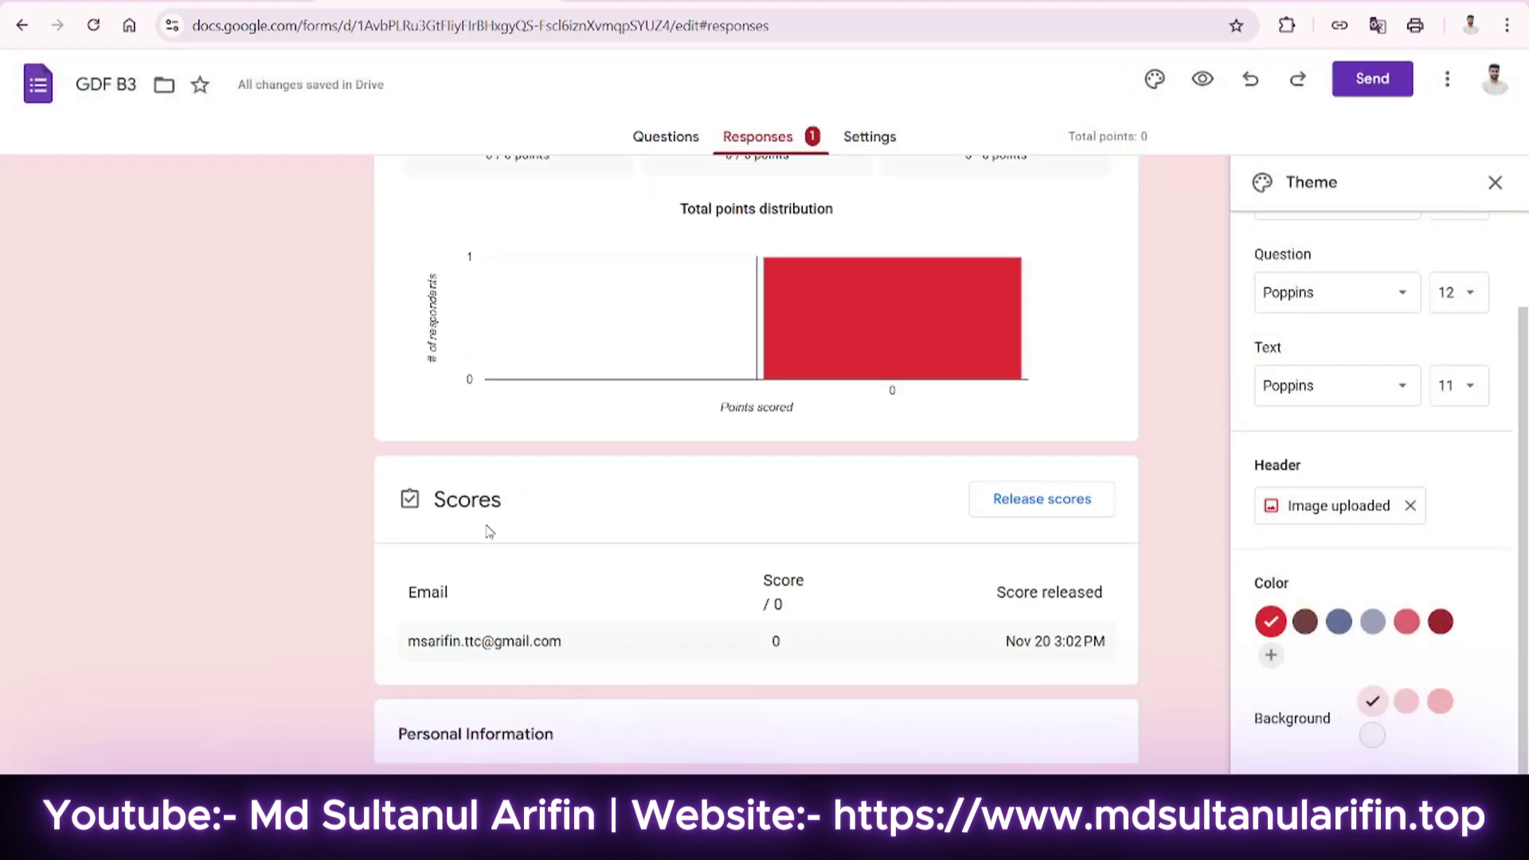
scroll(462, 478, down, 3)
scroll(497, 453, up, 7)
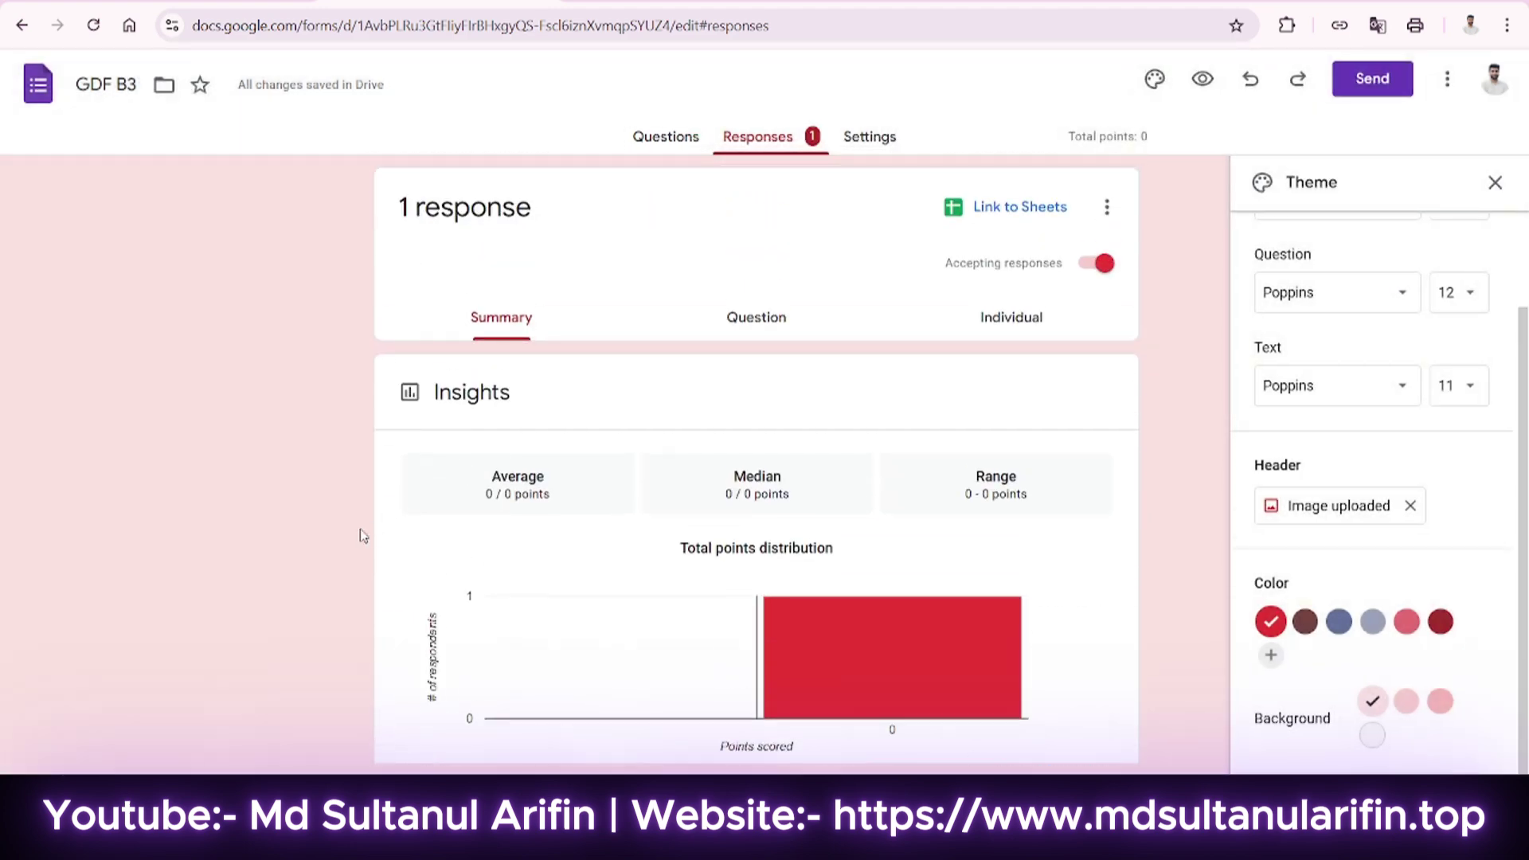
scroll(362, 535, down, 7)
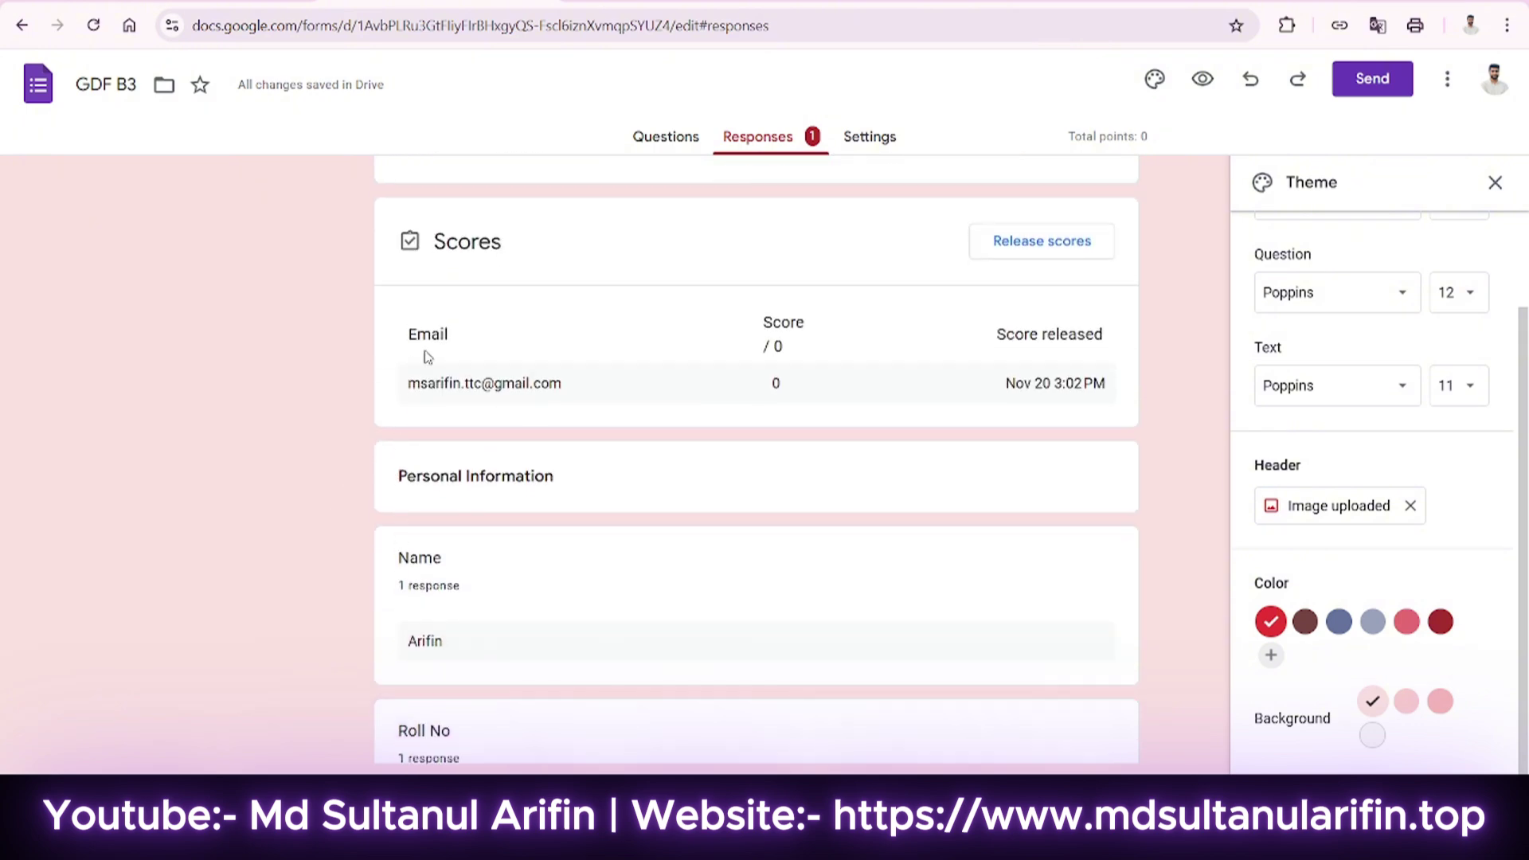
scroll(477, 399, down, 3)
scroll(449, 549, down, 3)
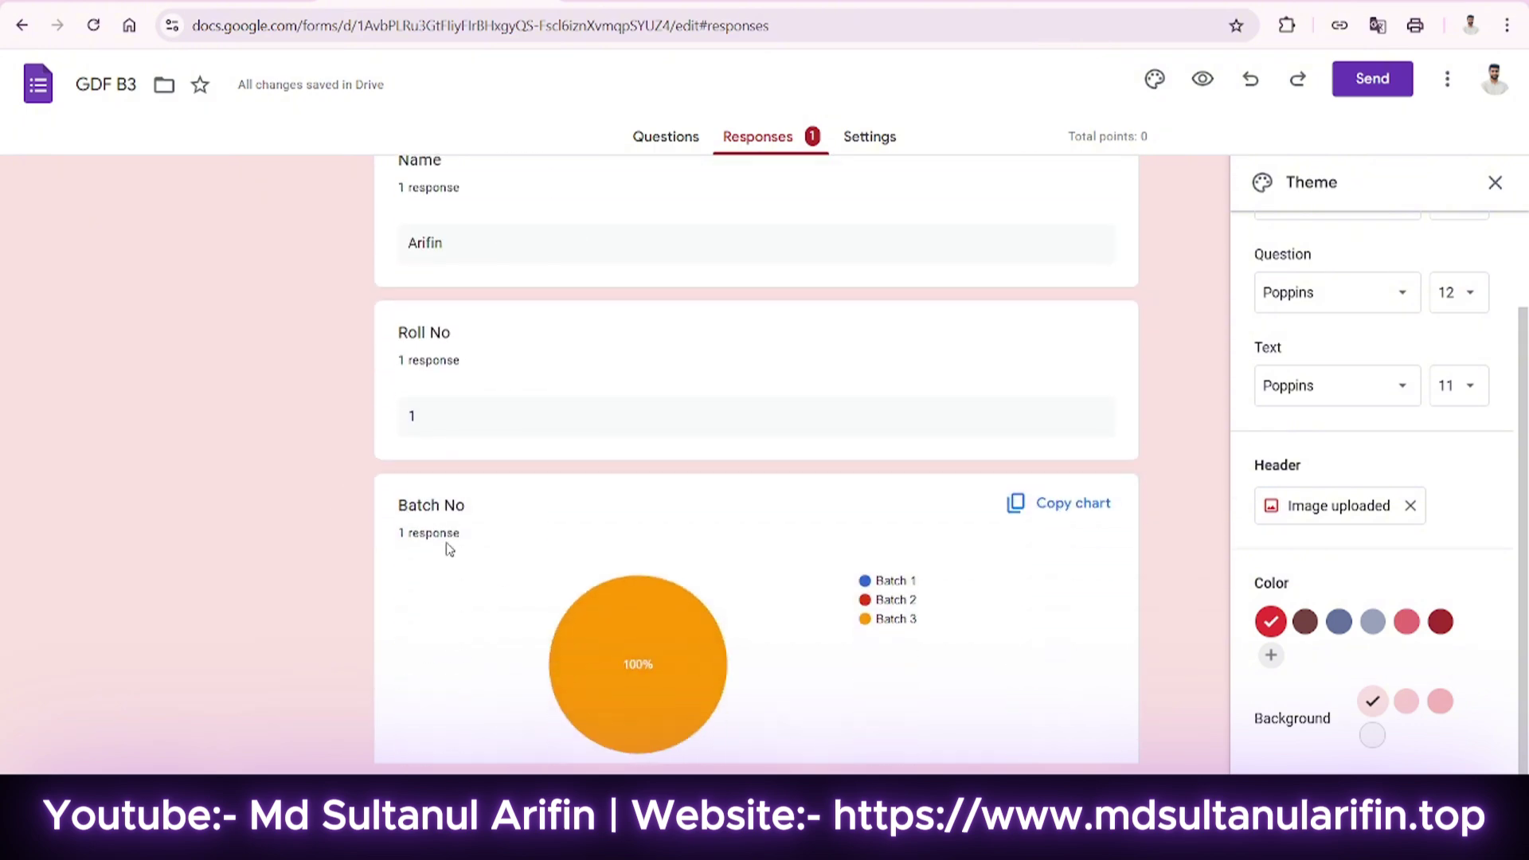
scroll(504, 510, down, 15)
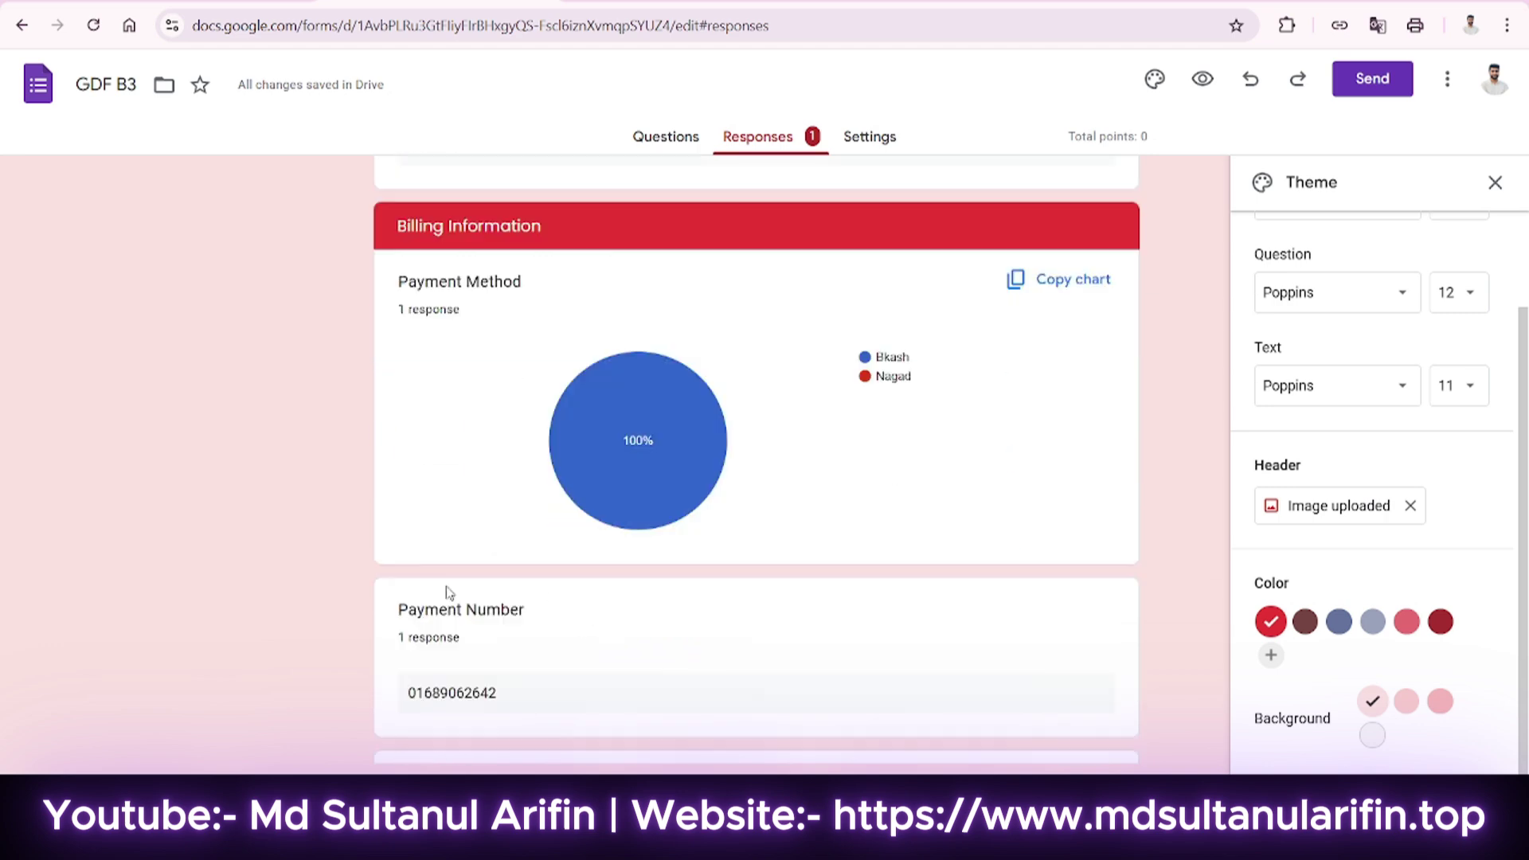
scroll(346, 535, up, 12)
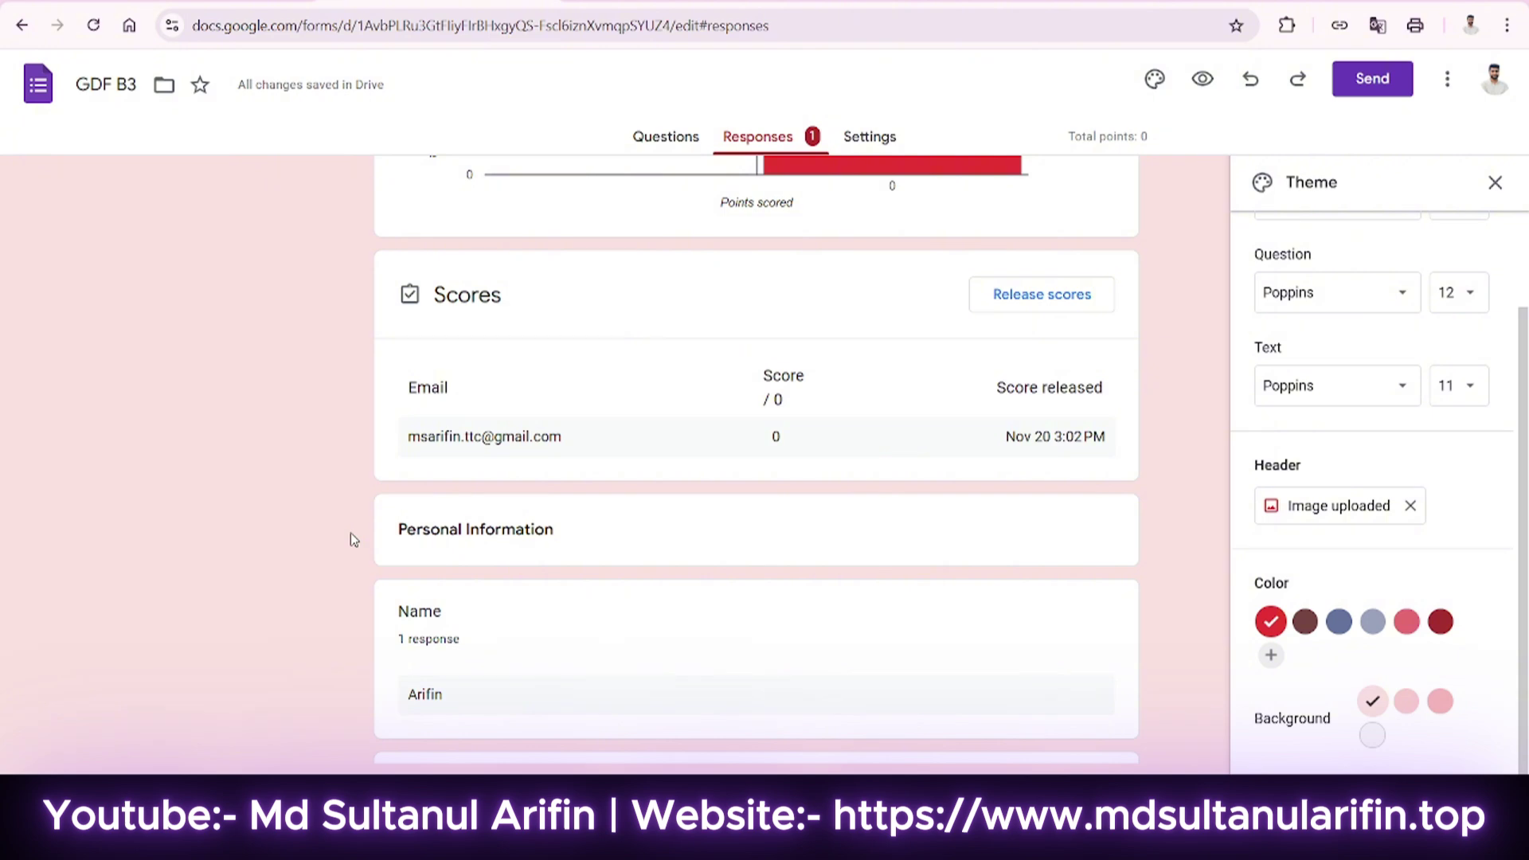
scroll(413, 495, up, 4)
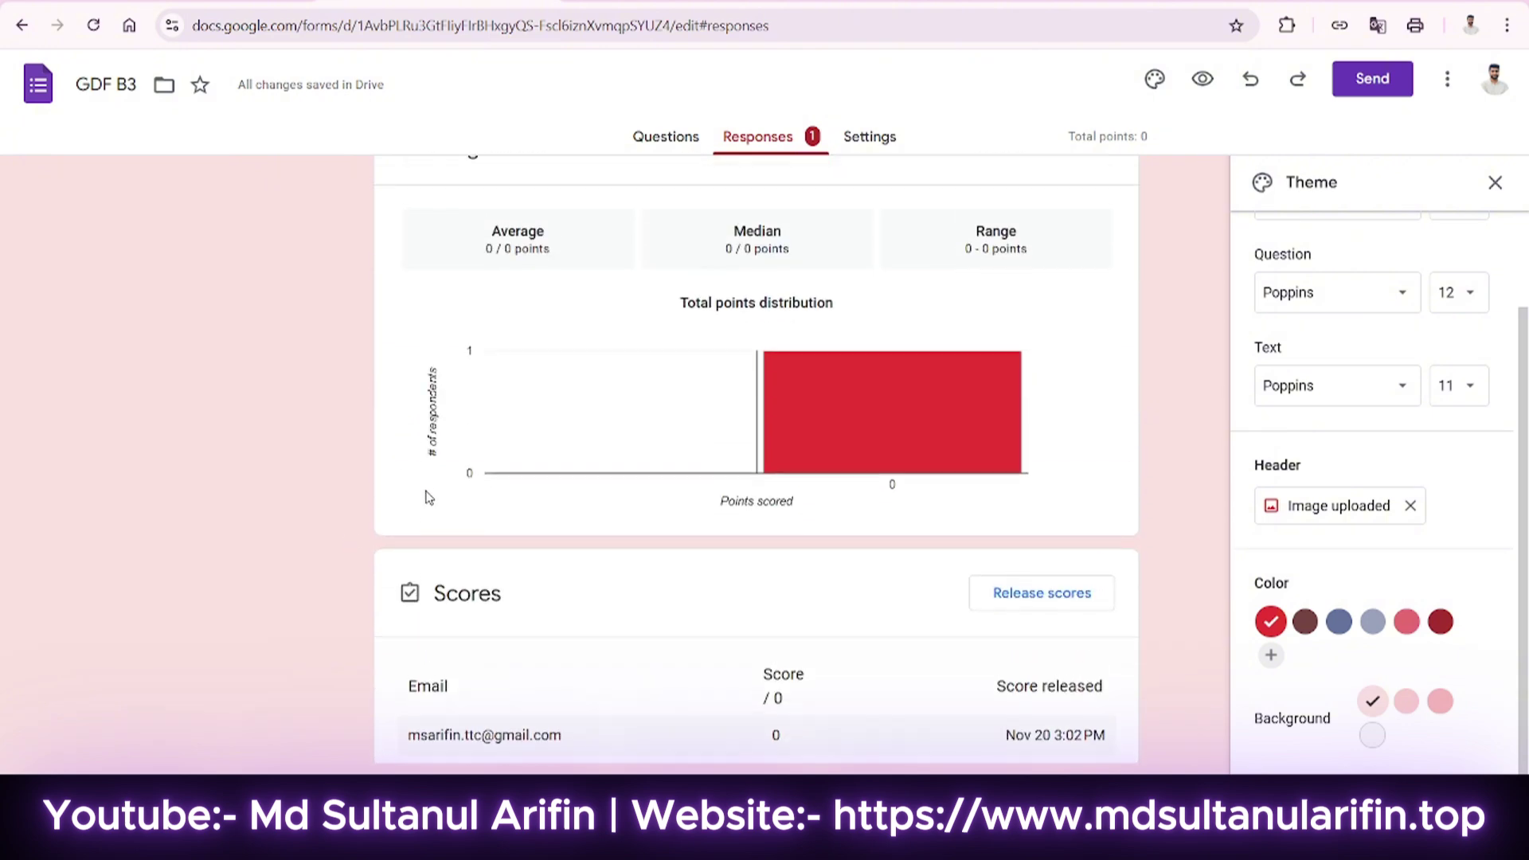
scroll(443, 594, down, 2)
scroll(430, 509, down, 5)
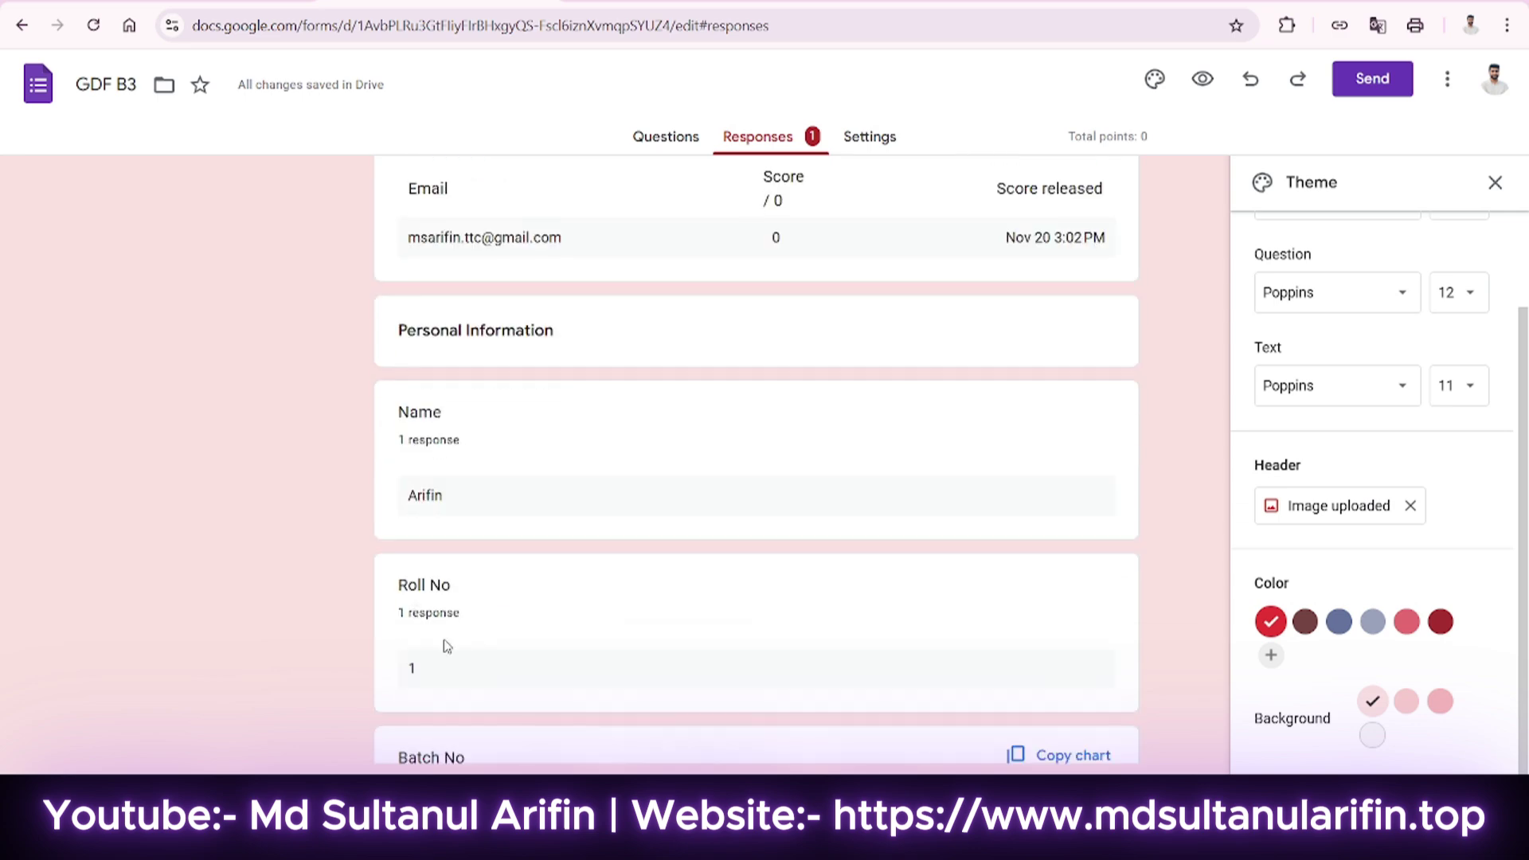
scroll(459, 655, up, 10)
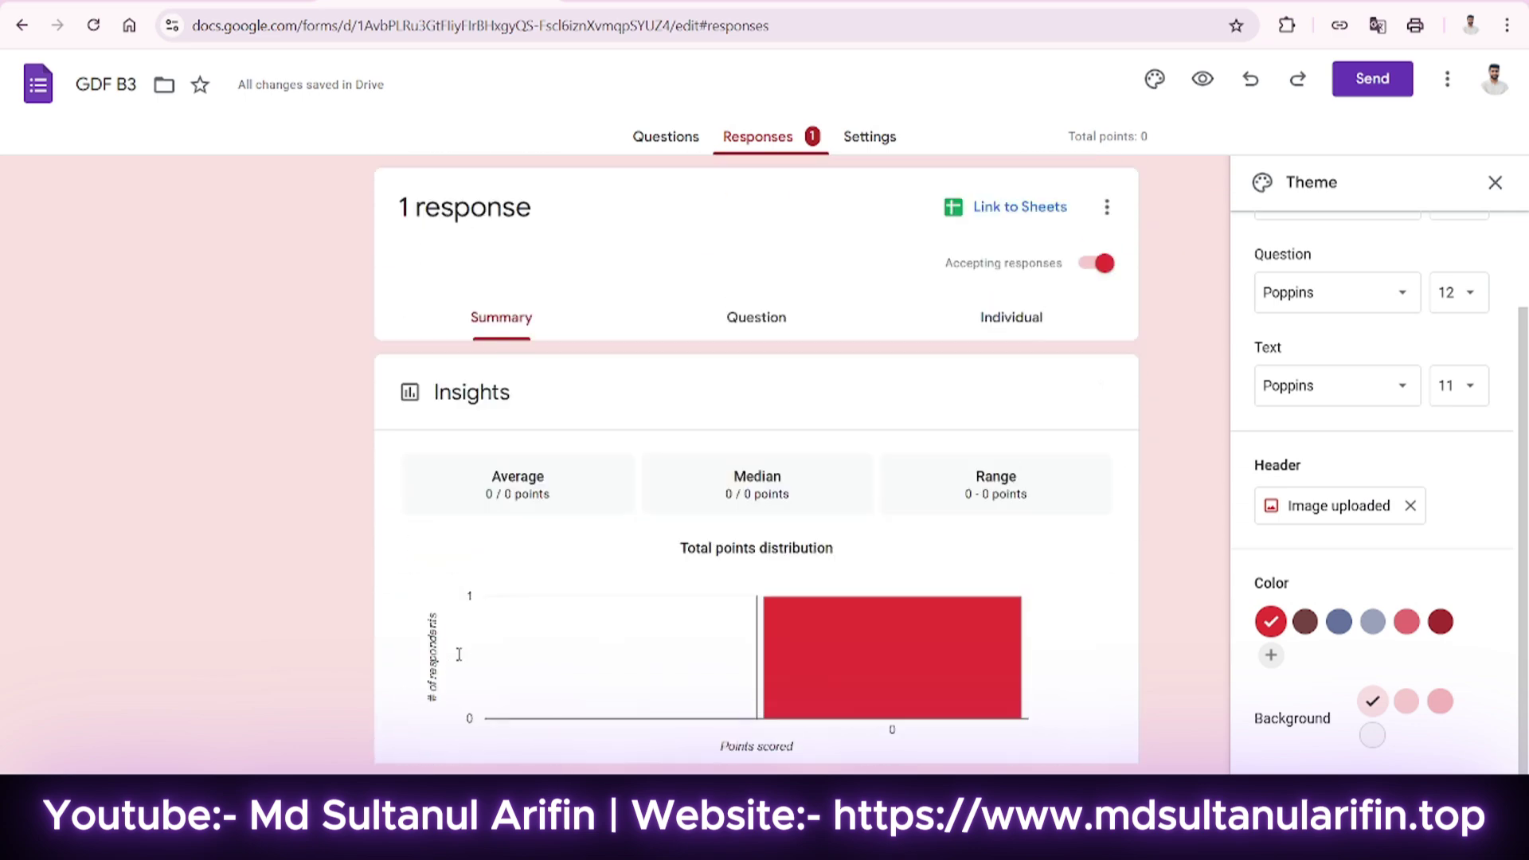
Link responses to a newly created spreadsheet, GDF B3 (Responses).
click(1001, 214)
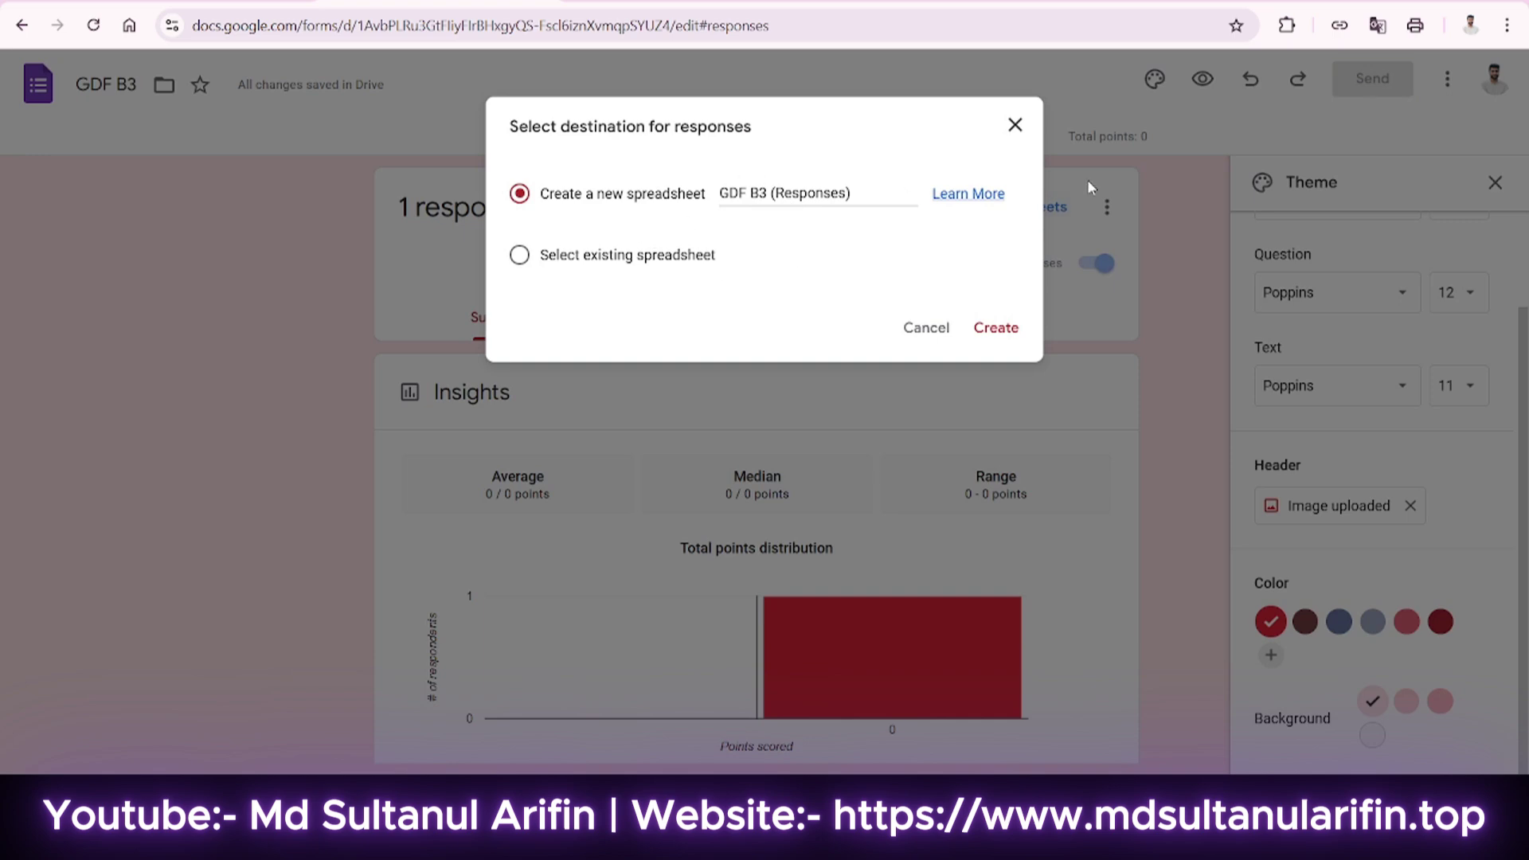
click(997, 325)
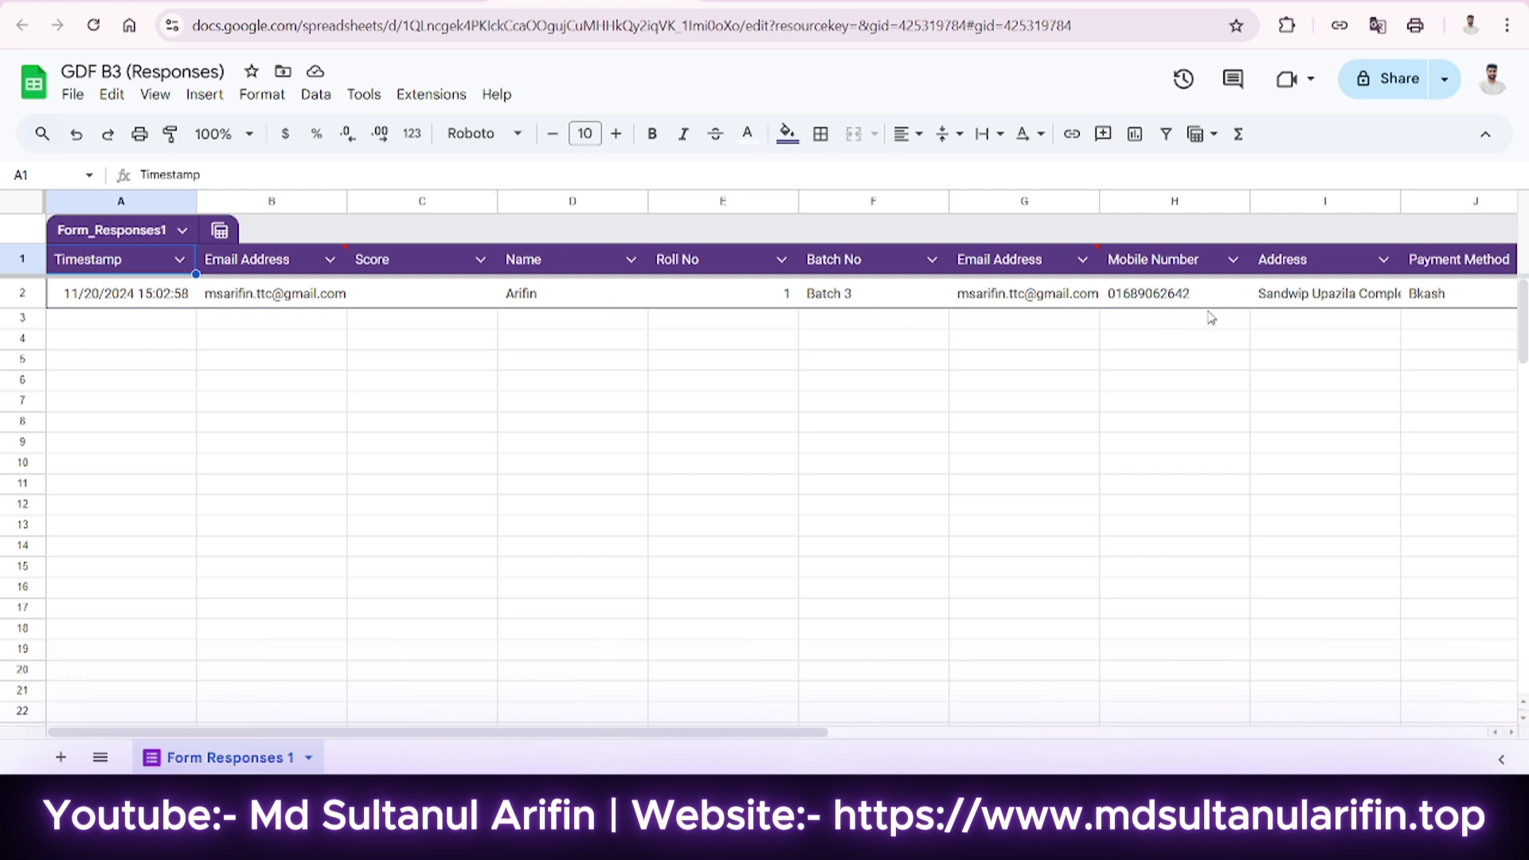
Inspect the response sheet's cells, including the A2 timestamp, and select row 10.
click(114, 319)
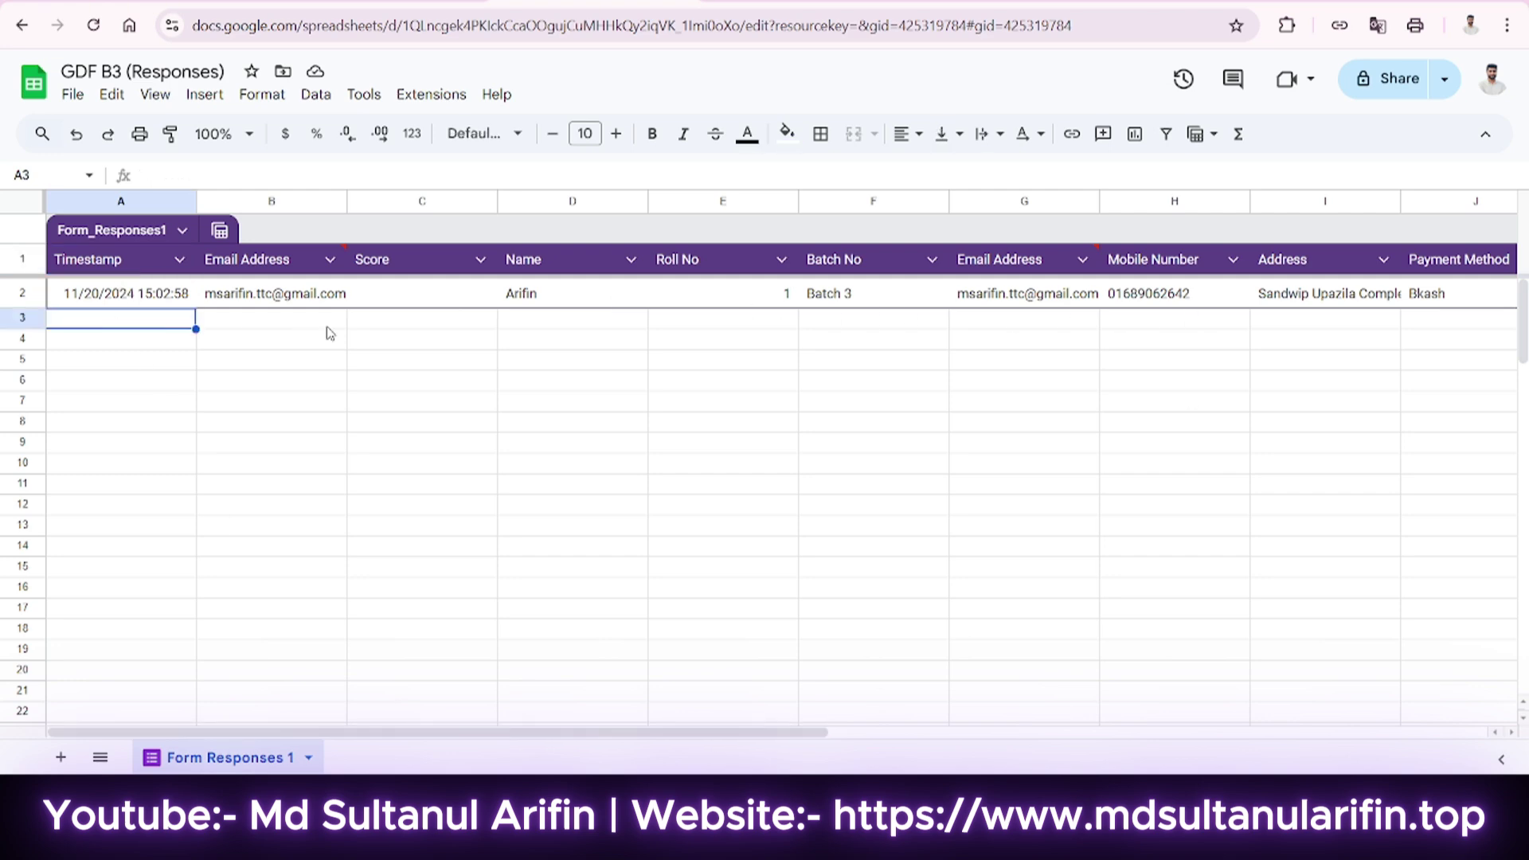
click(375, 342)
click(236, 363)
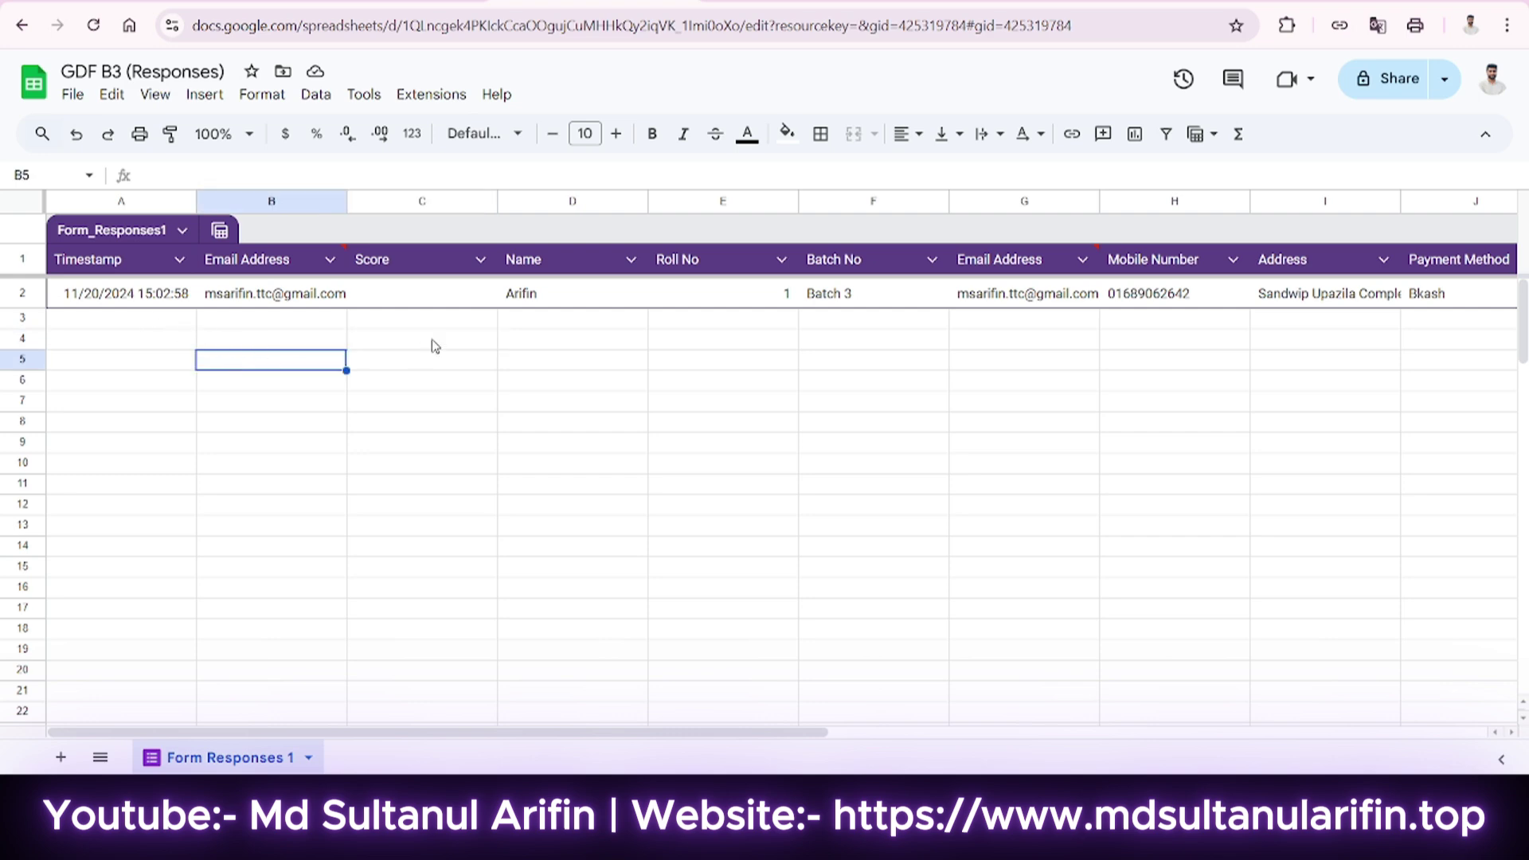
click(147, 301)
click(97, 368)
click(106, 452)
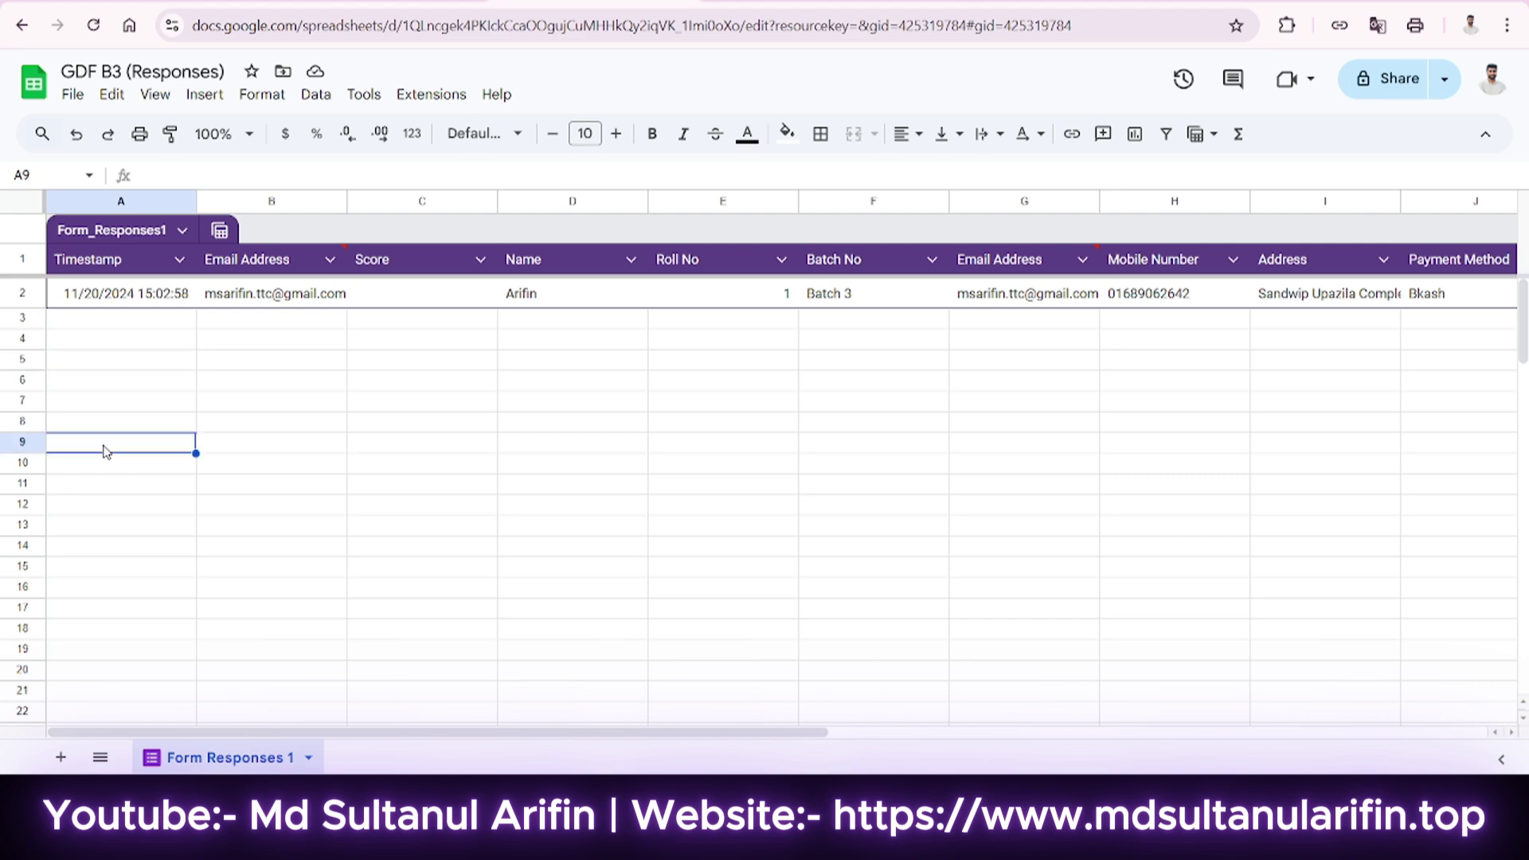
click(108, 465)
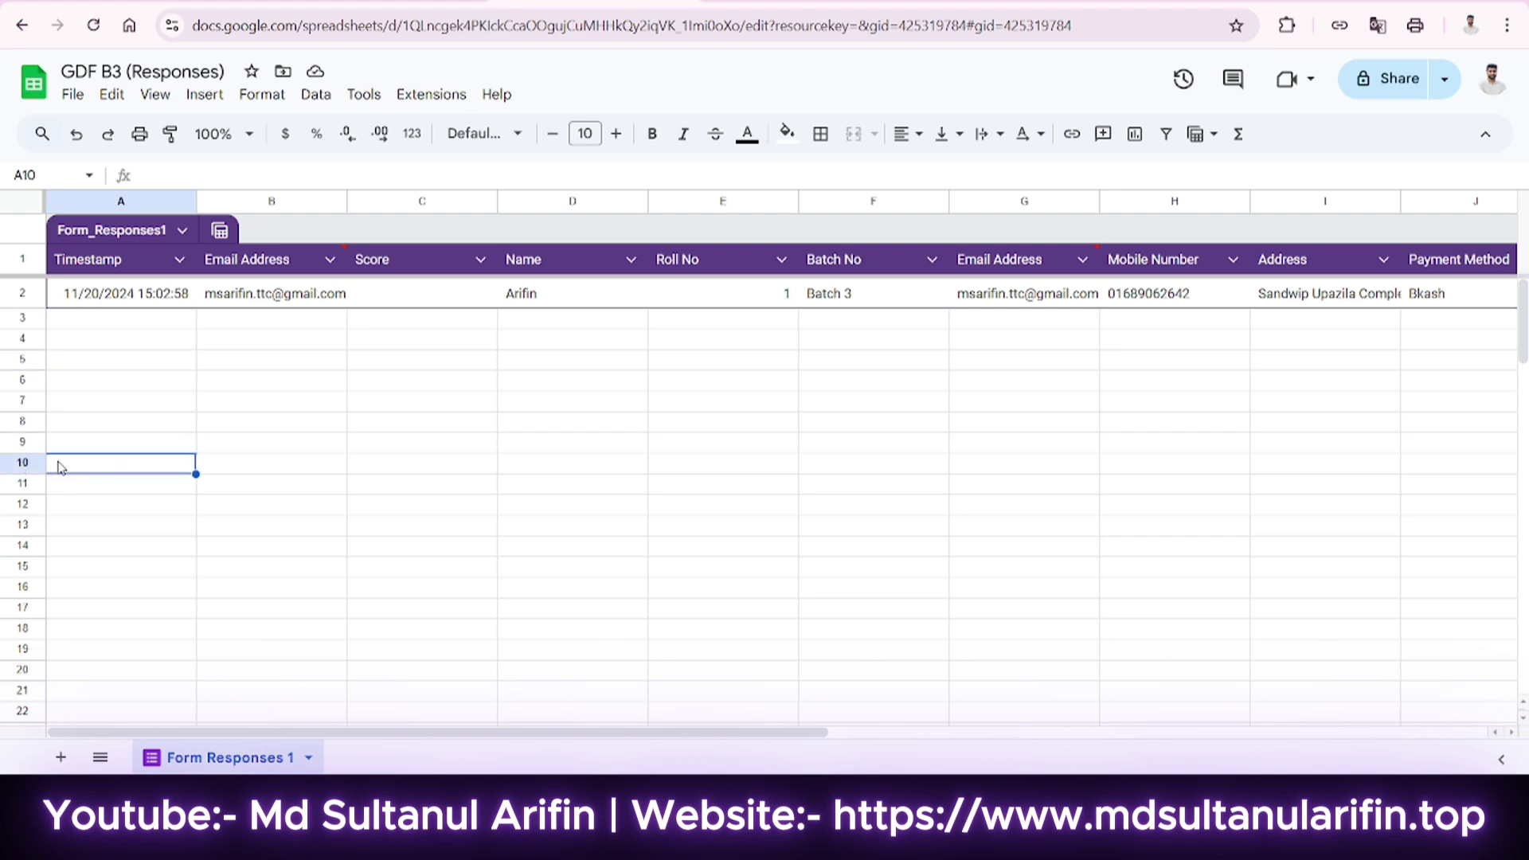
click(20, 462)
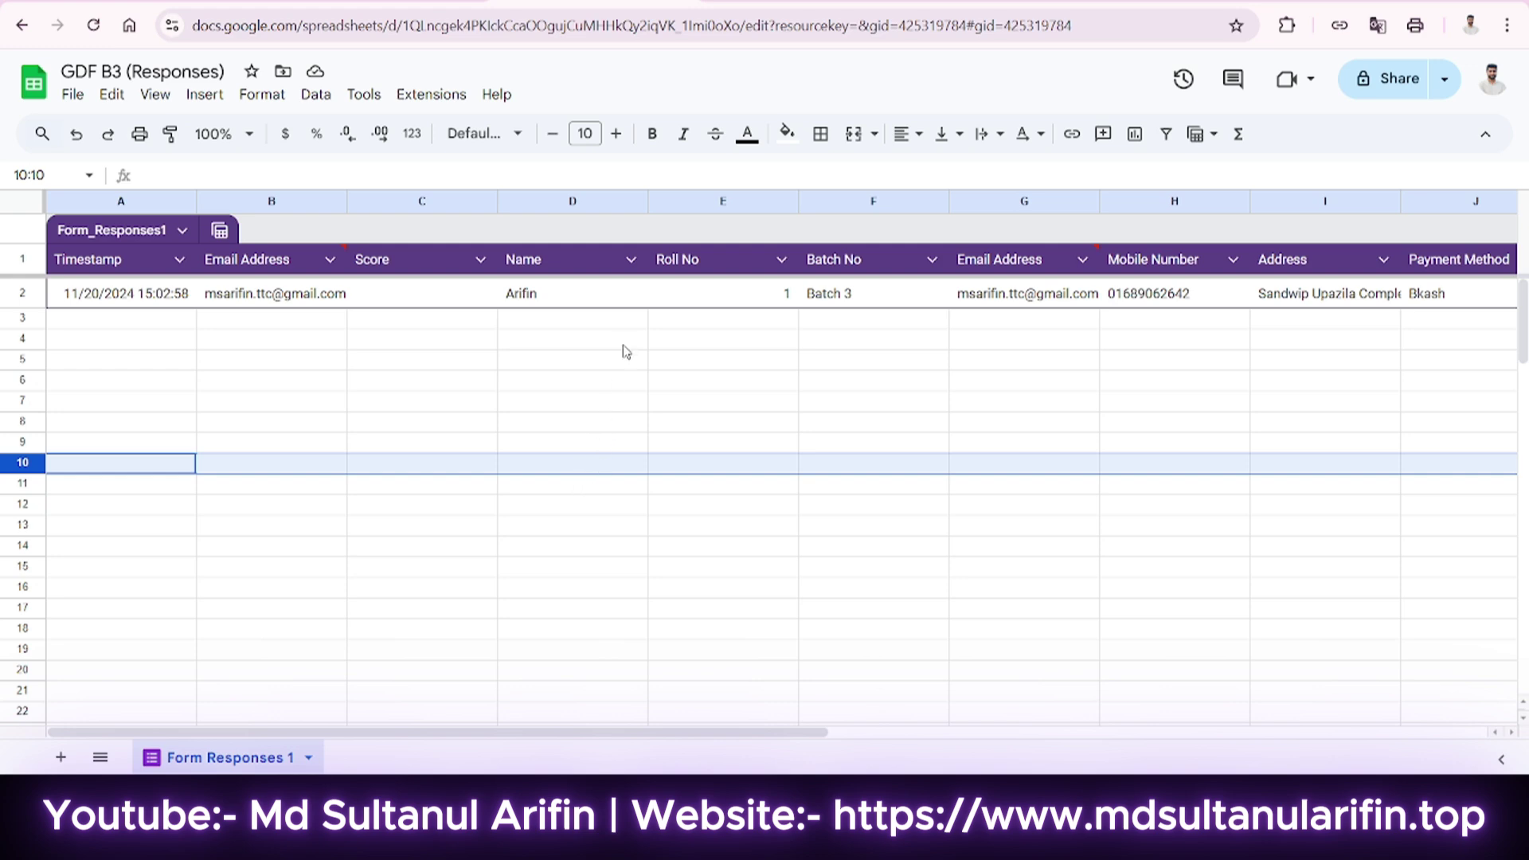
Check the form's already-responded page, then create a new blank form.
click(795, 2)
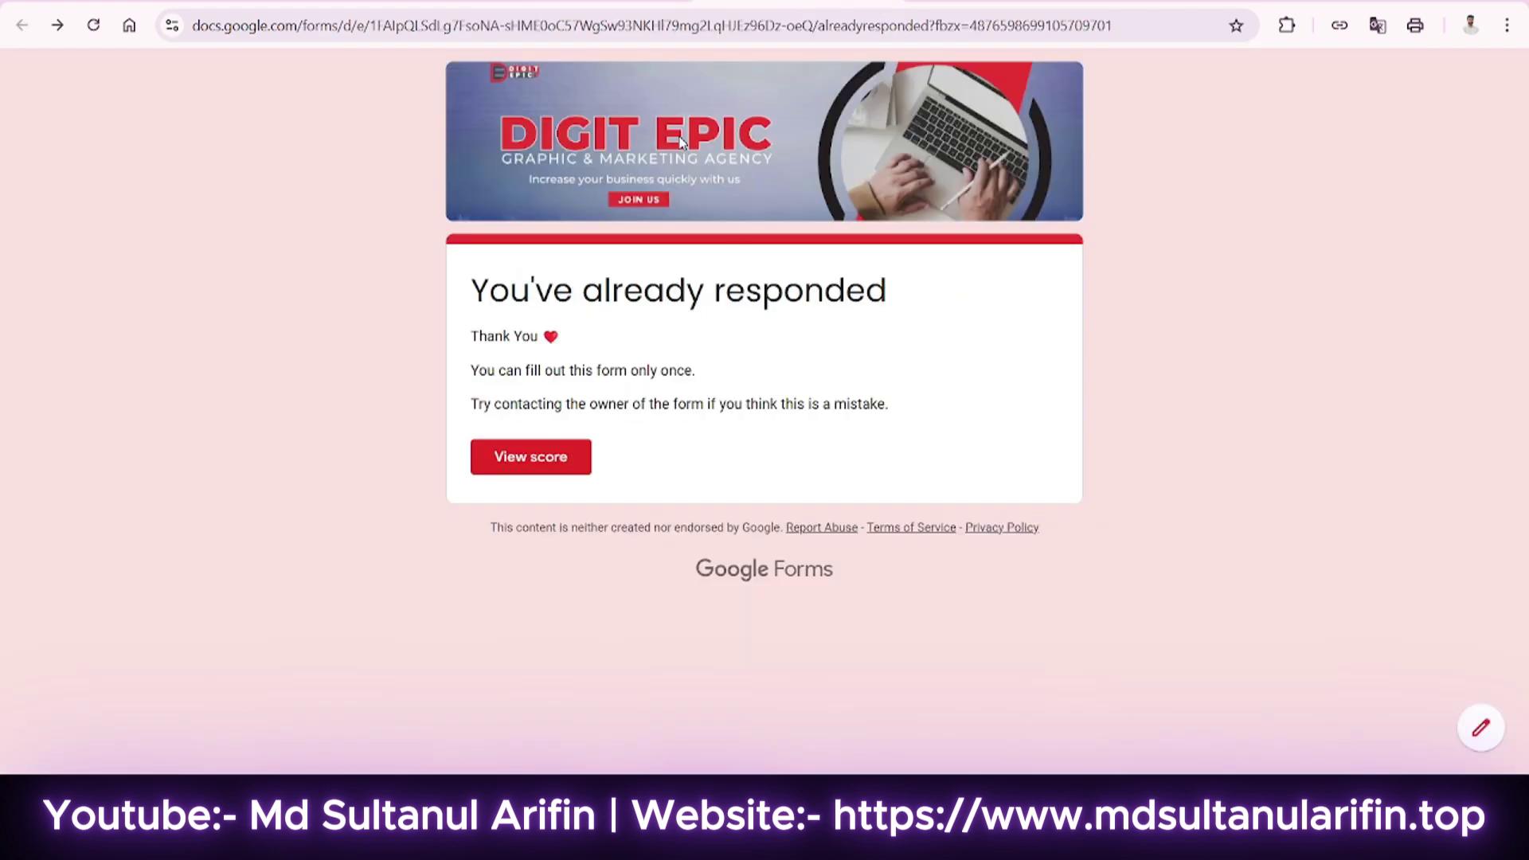
click(594, 2)
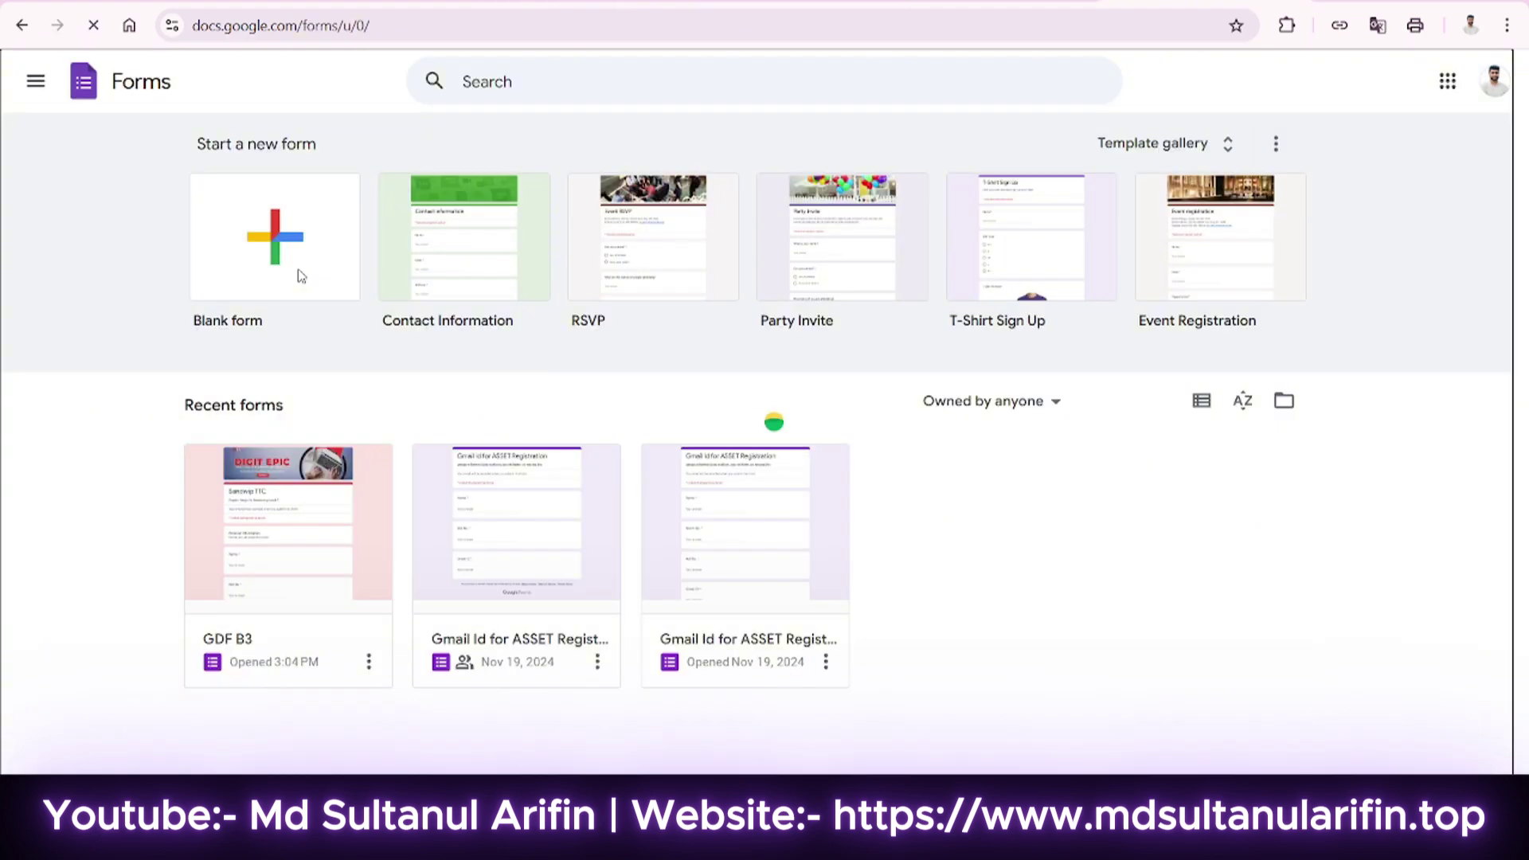
click(297, 269)
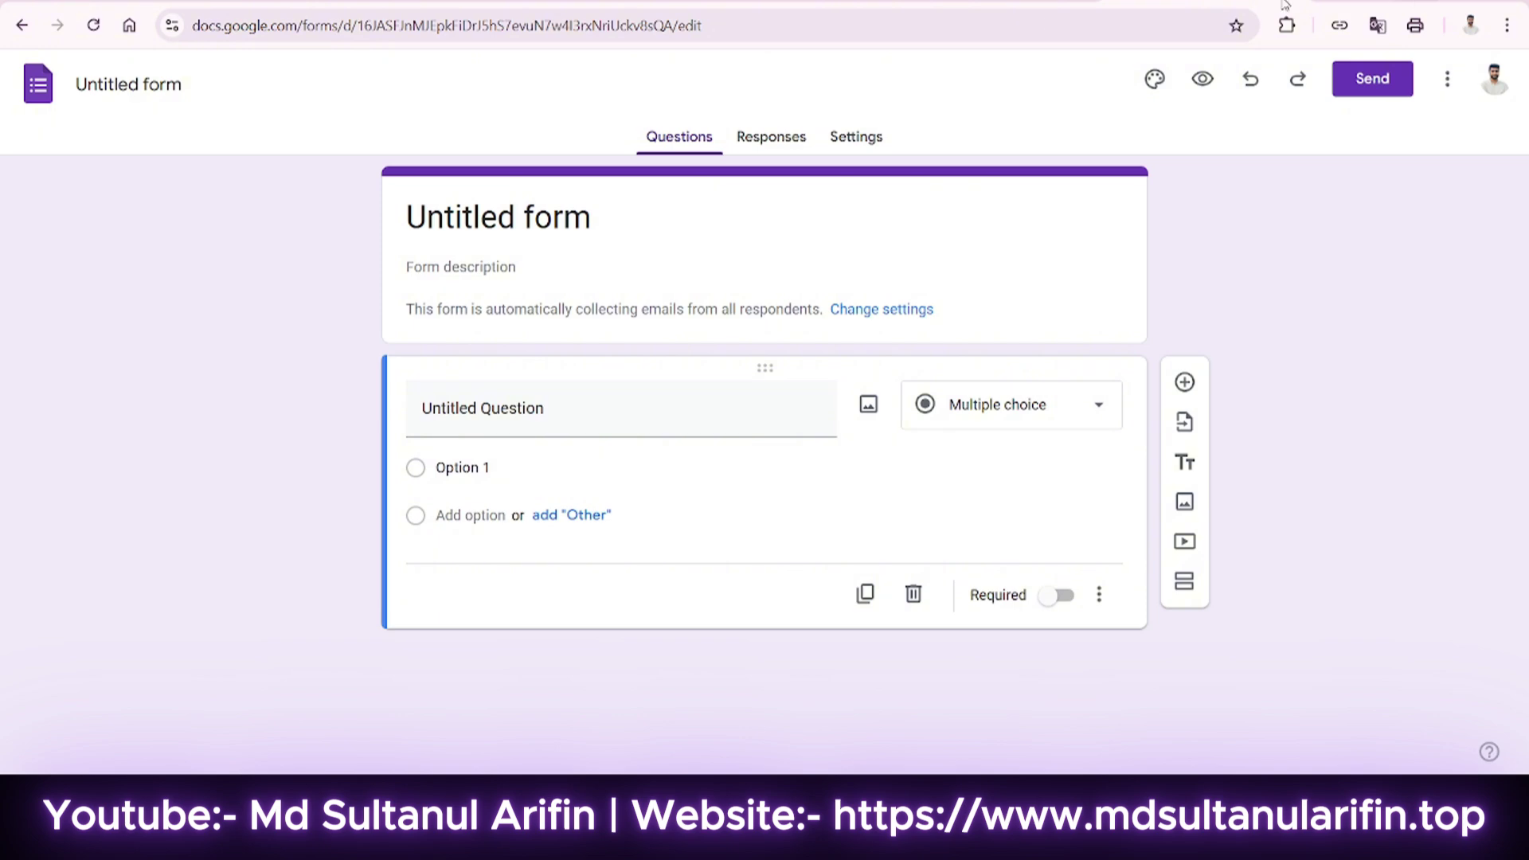
Rename the form document to 'Assessment of computer operation level 111'.
click(495, 253)
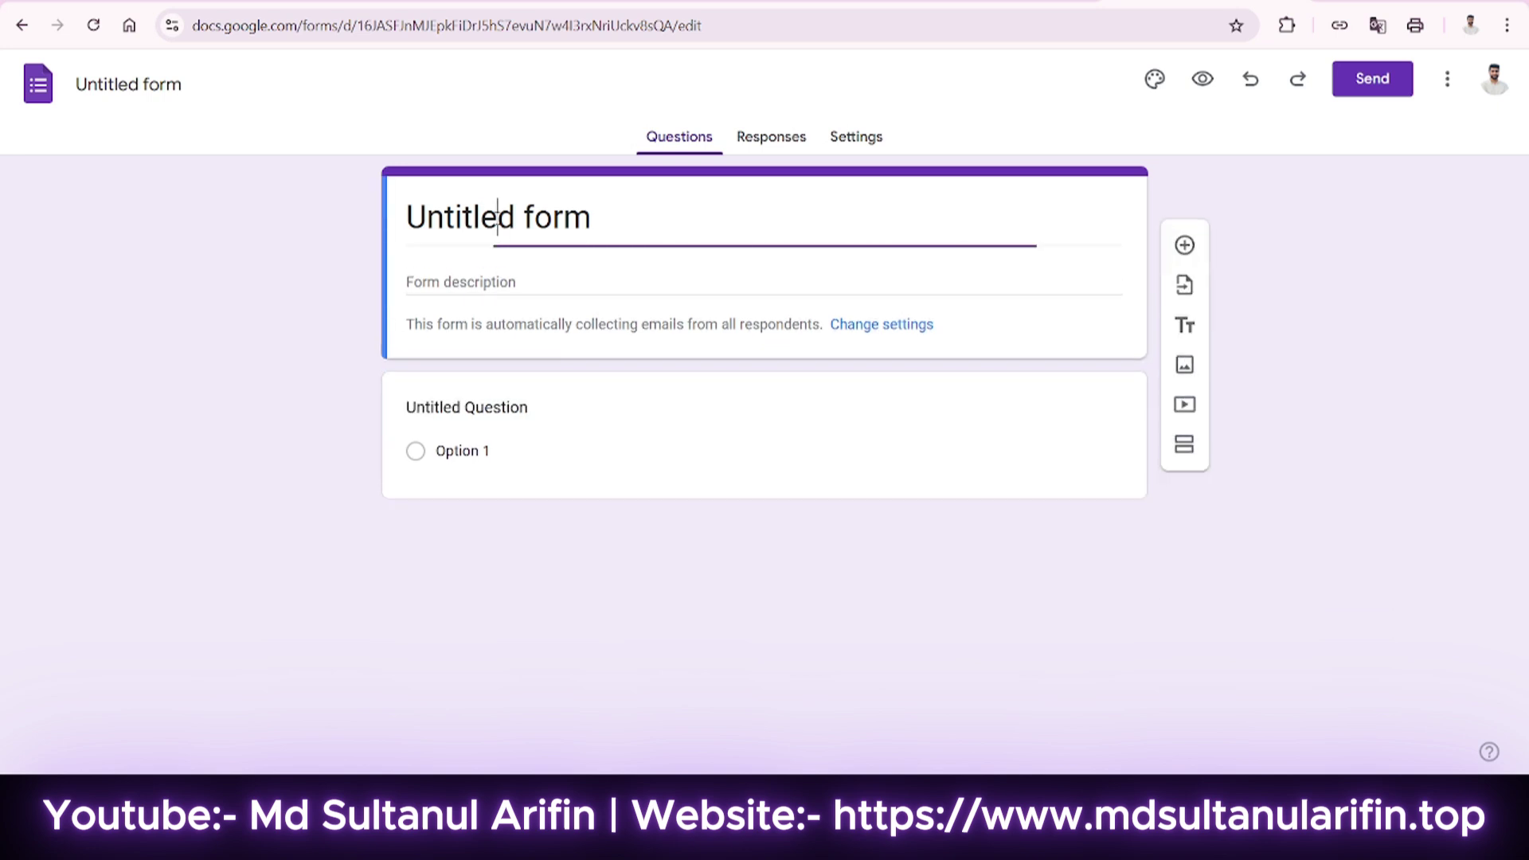
click(478, 312)
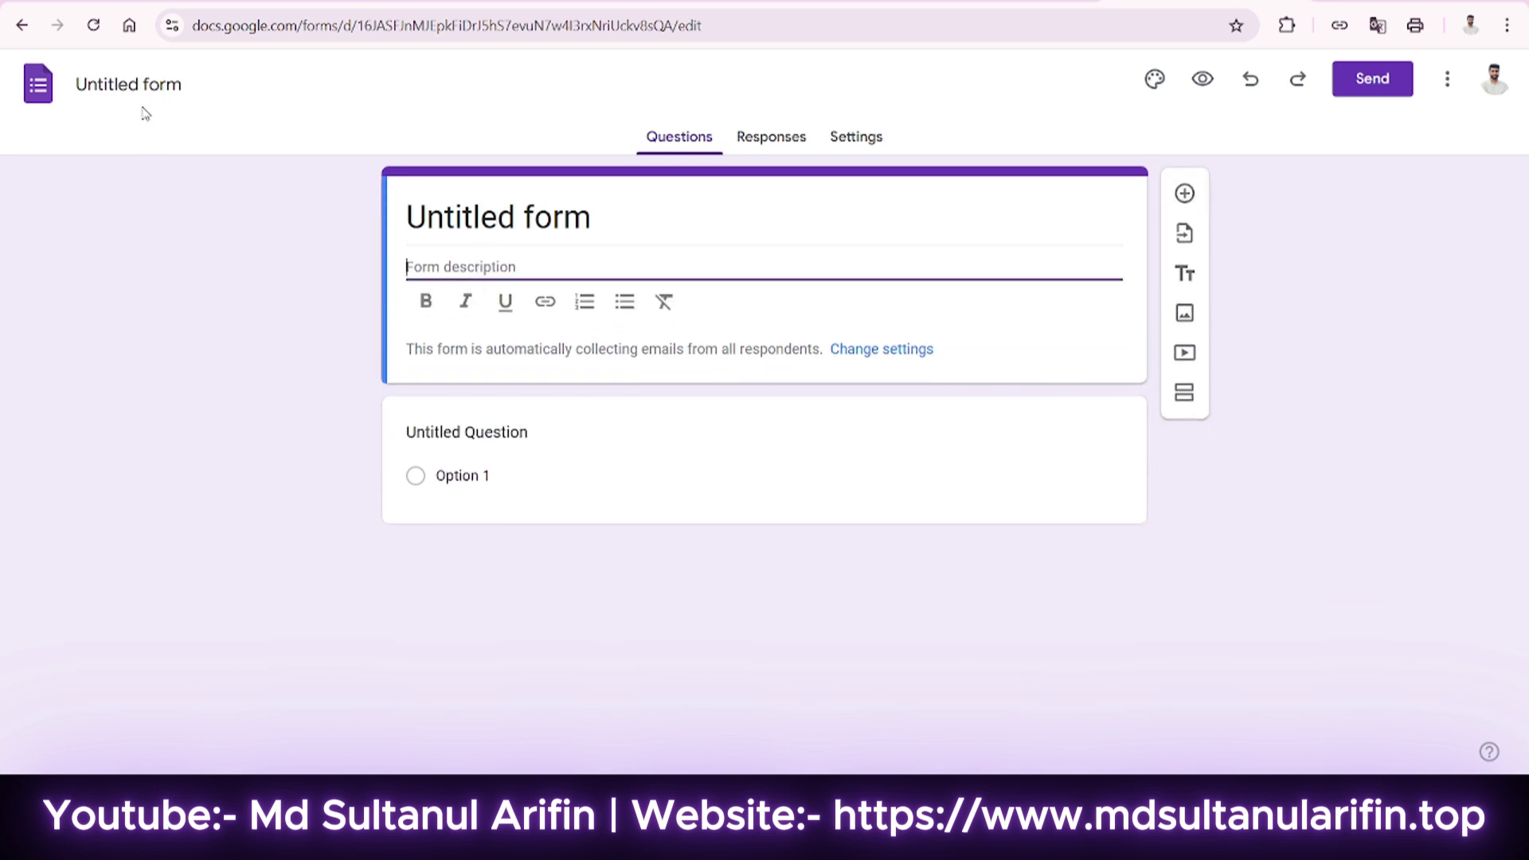
click(162, 86)
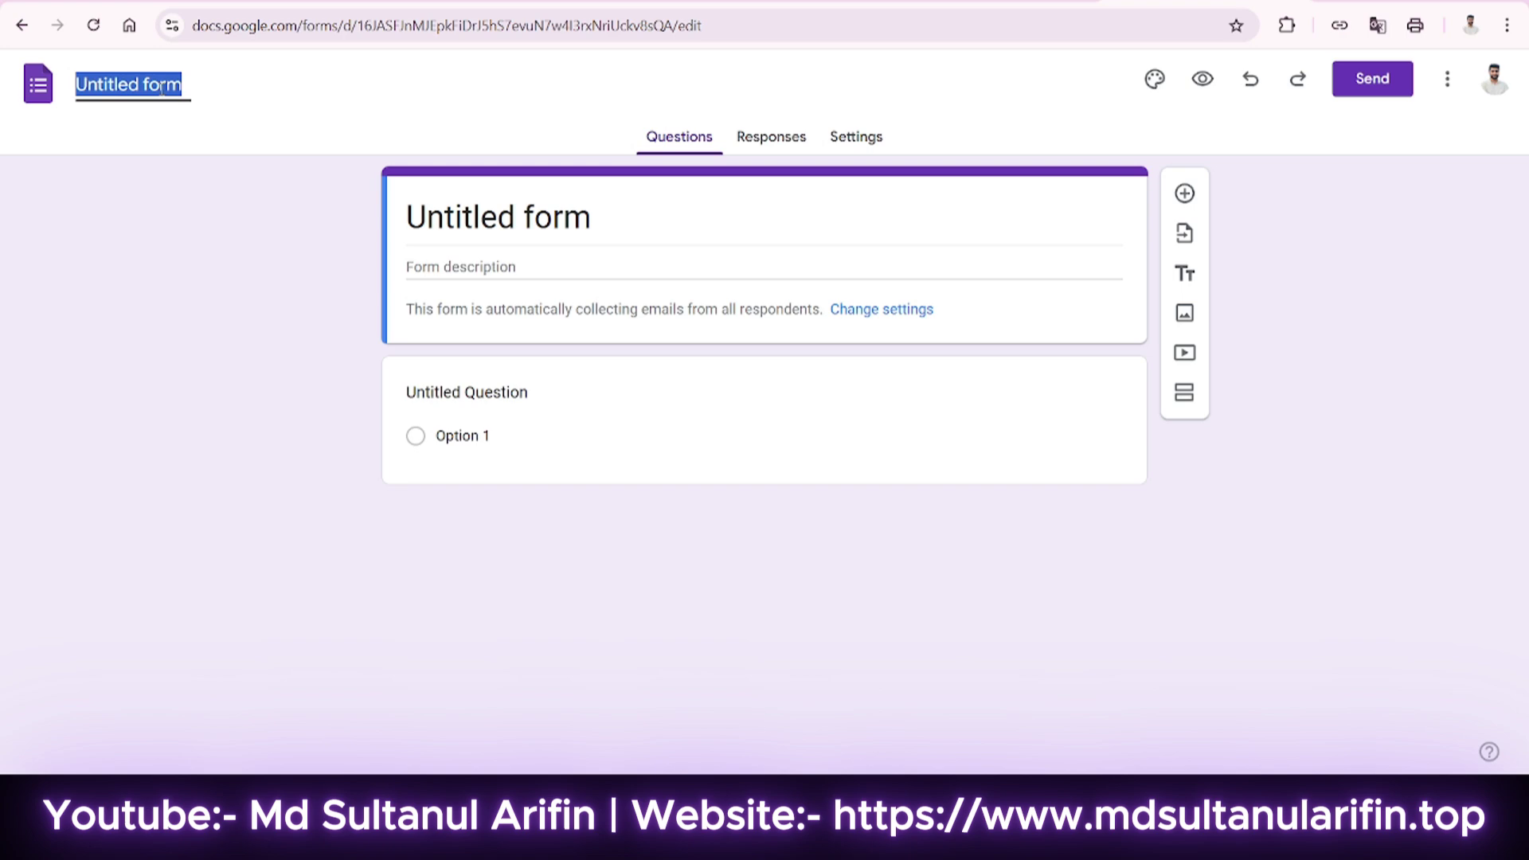
text(Assessme)
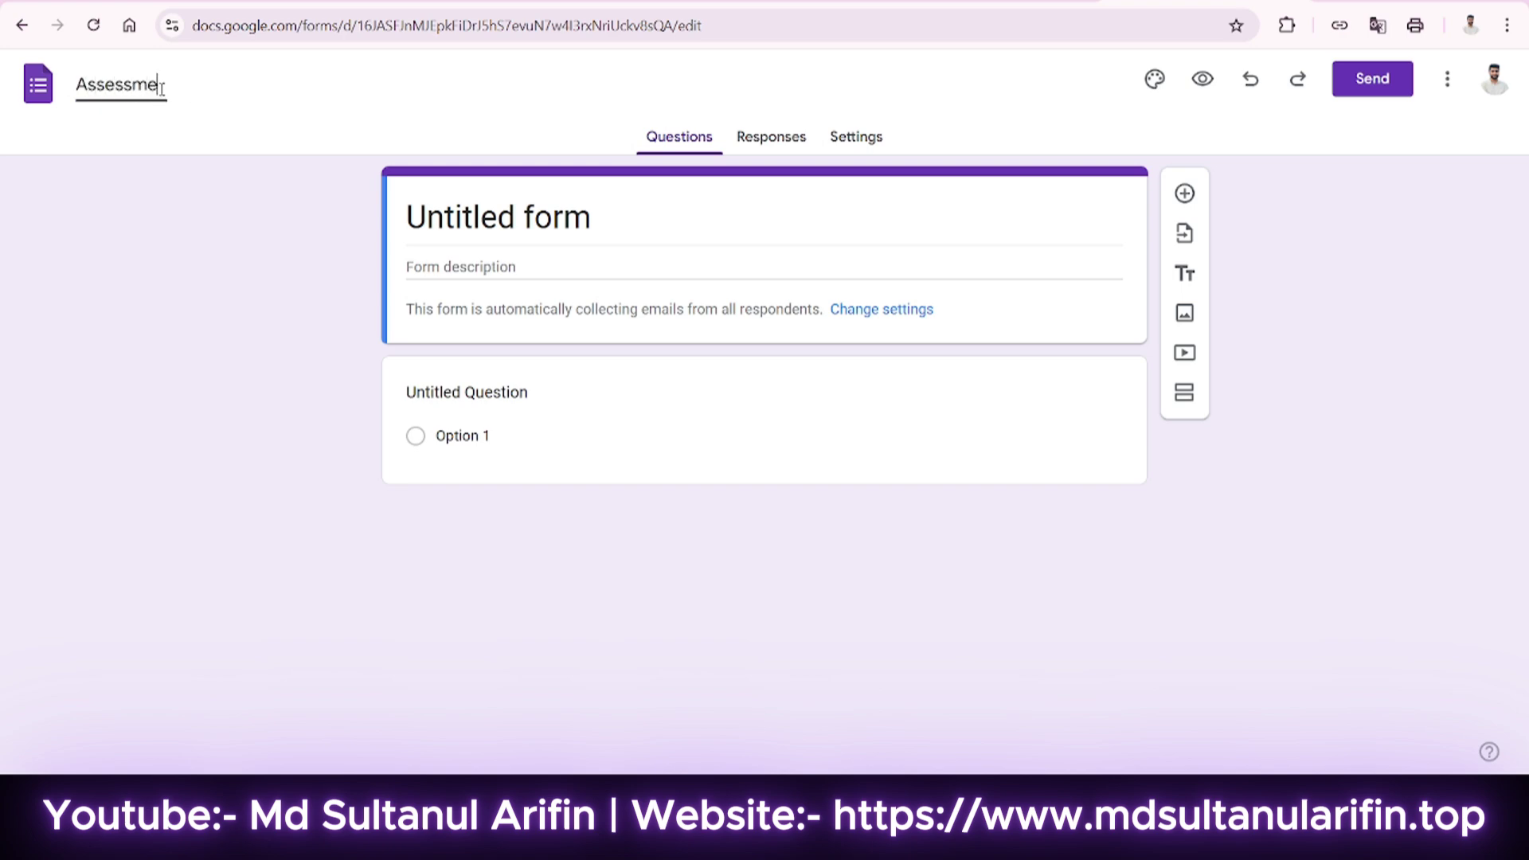
text(nt of computer operation level 111)
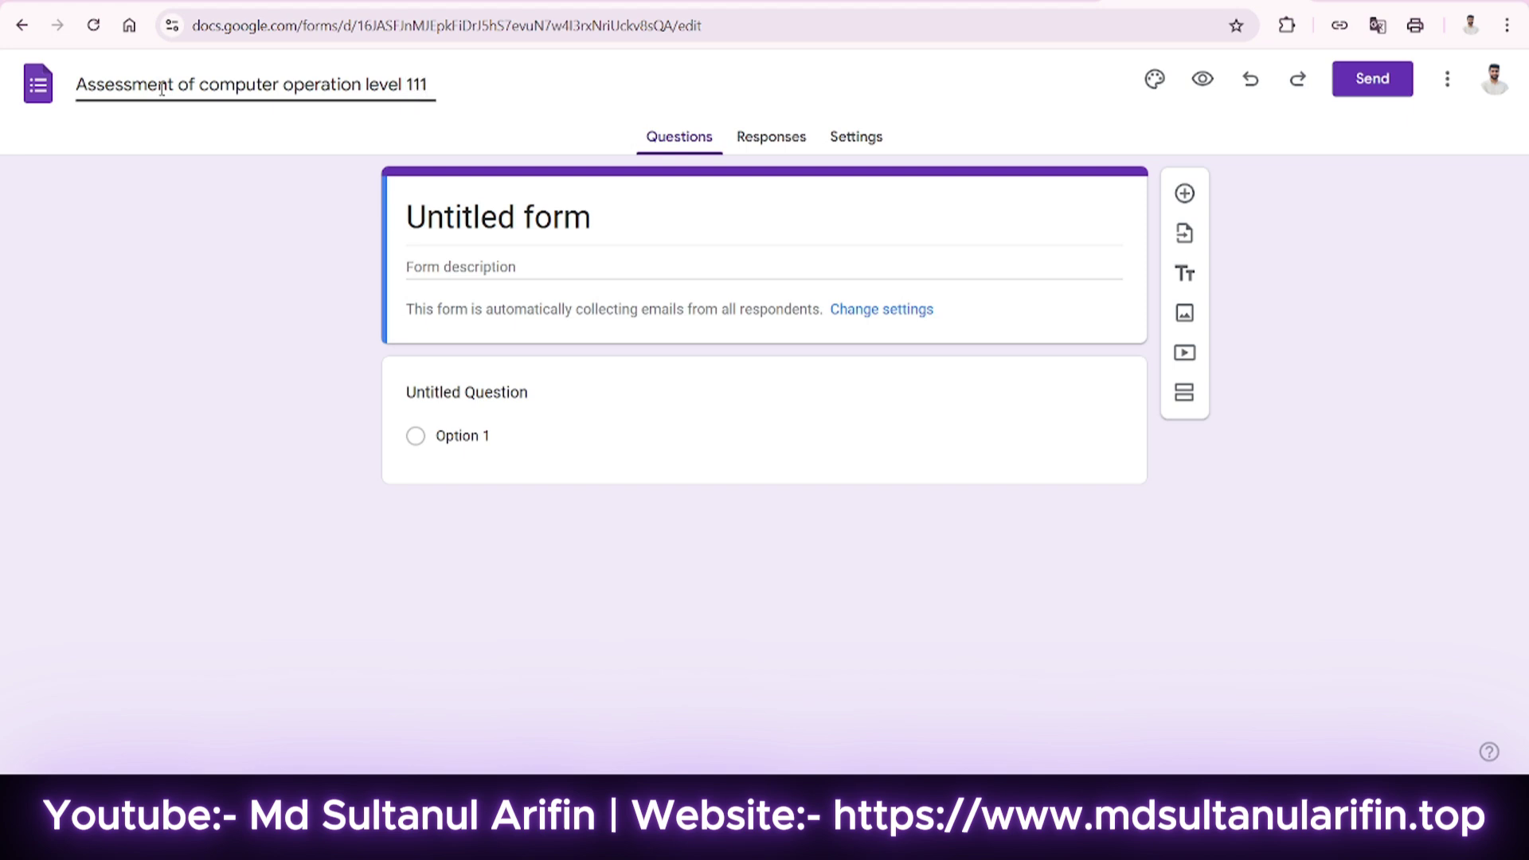
click(578, 216)
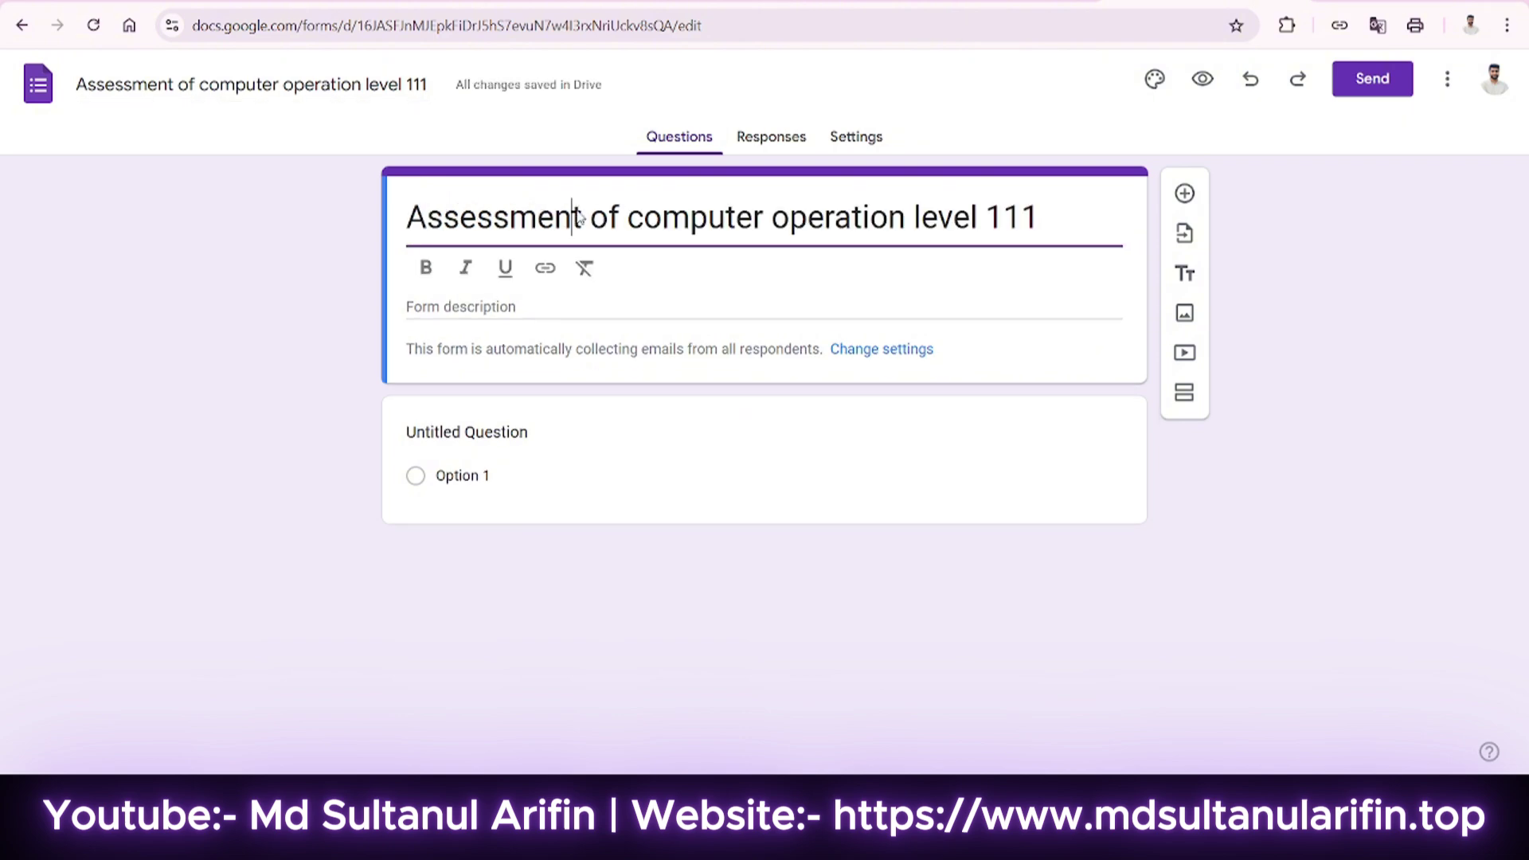
Replace the form title with 'Bureau of Manpower Employment and Training (BMET)'.
key(ctrl+a)
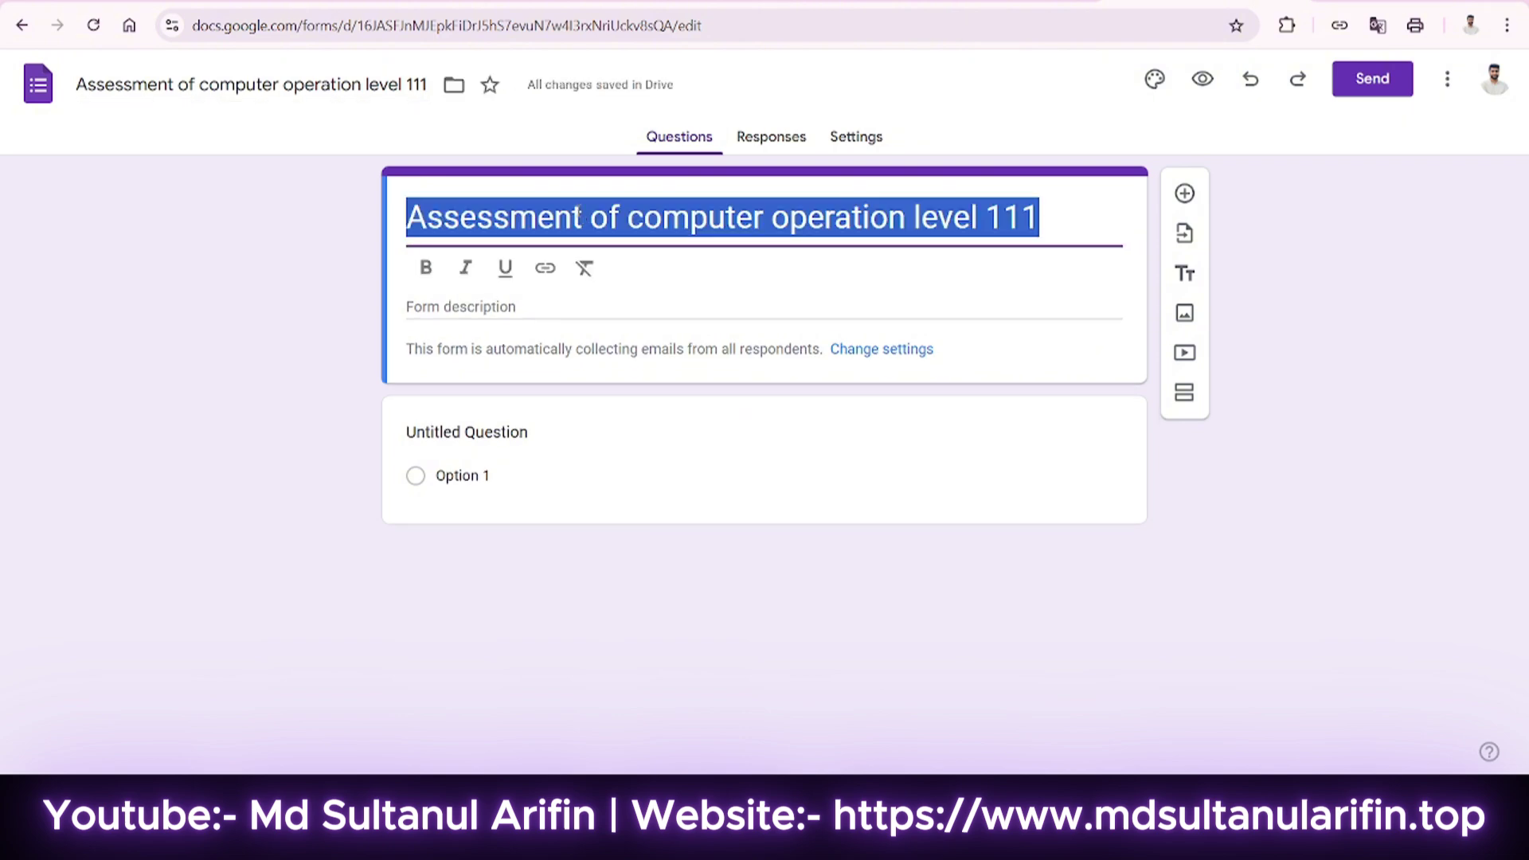
text(B)
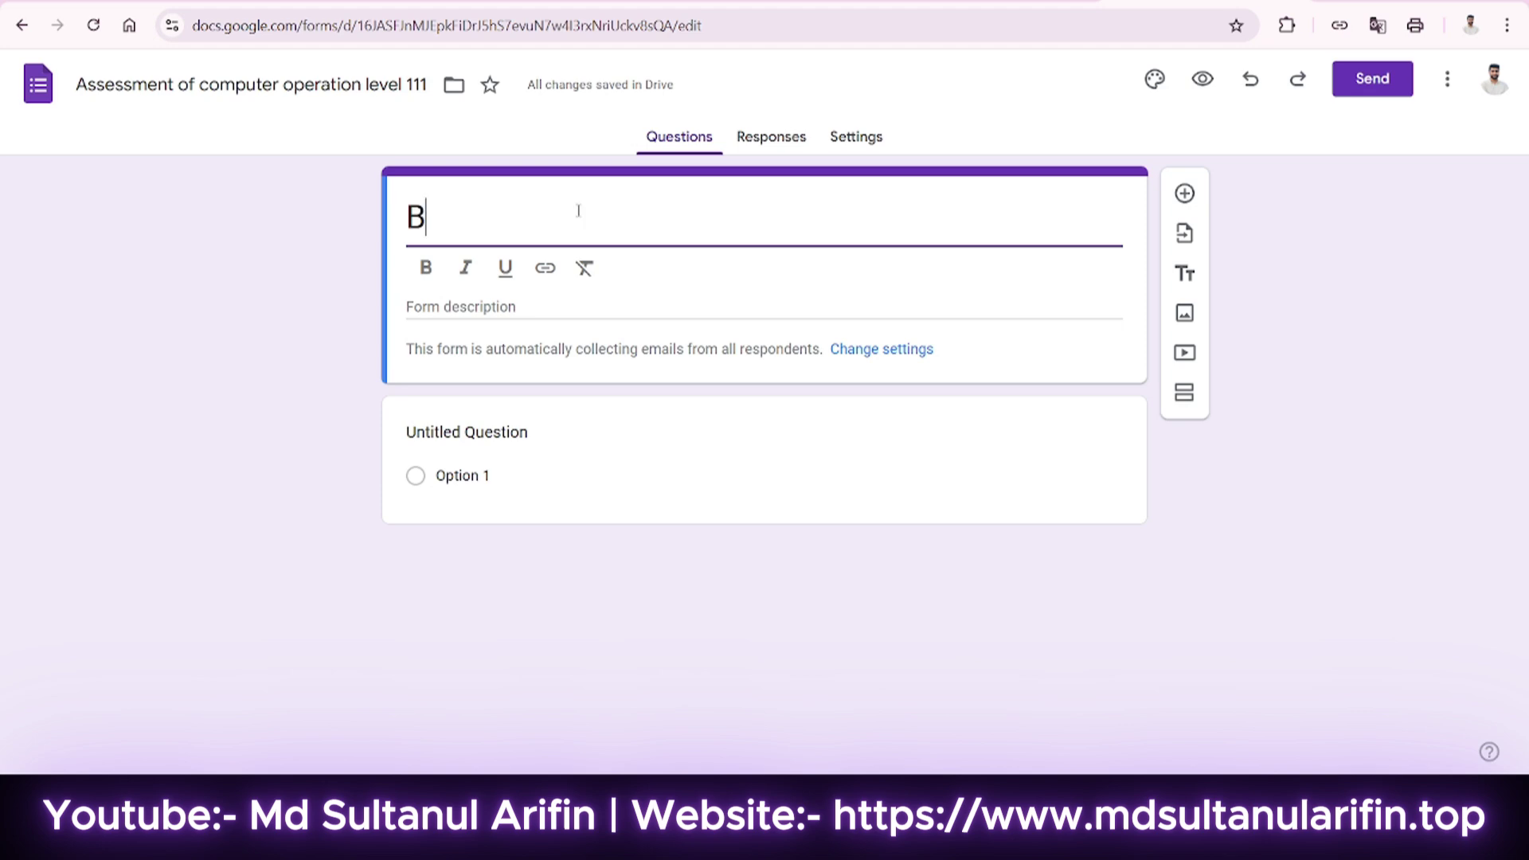
text(ureau fo)
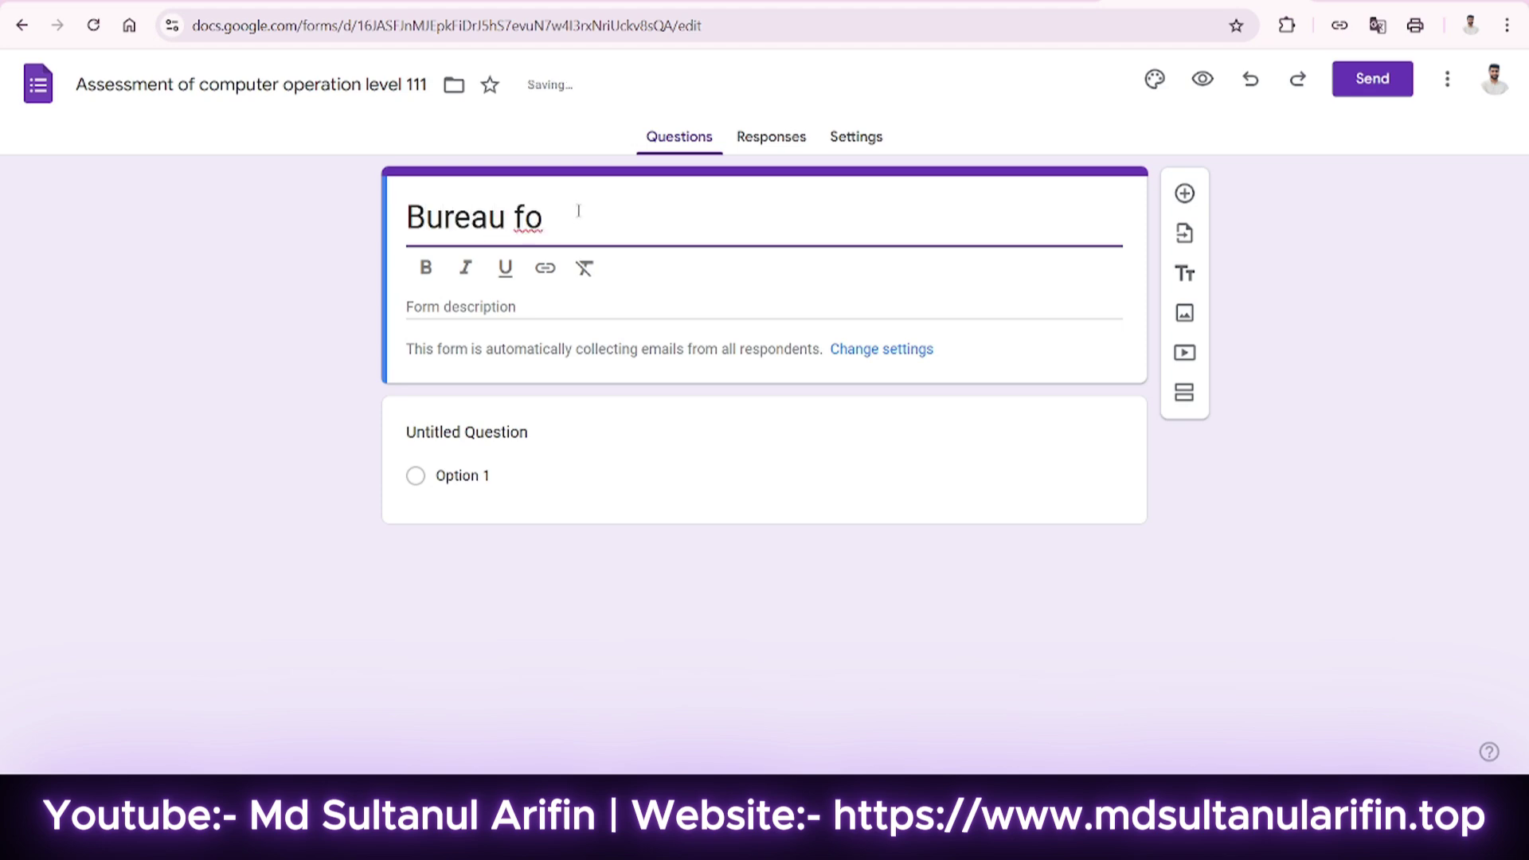
key(BackSpace)
key(BackSpace)
key(BackSpace)
text(of Manpower Employ)
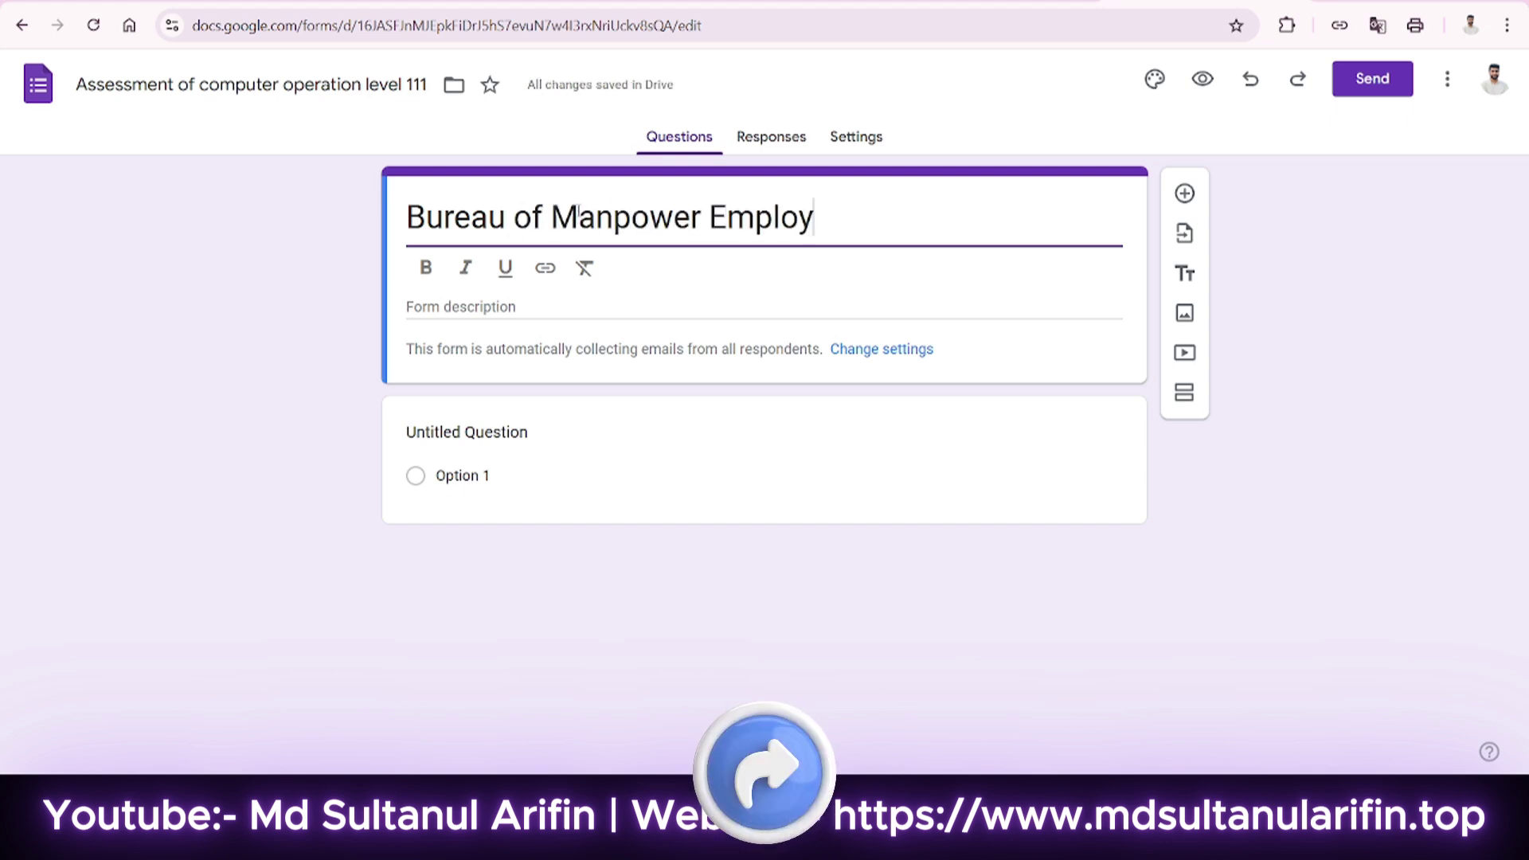
key(BackSpace)
text(yment and Training (M)
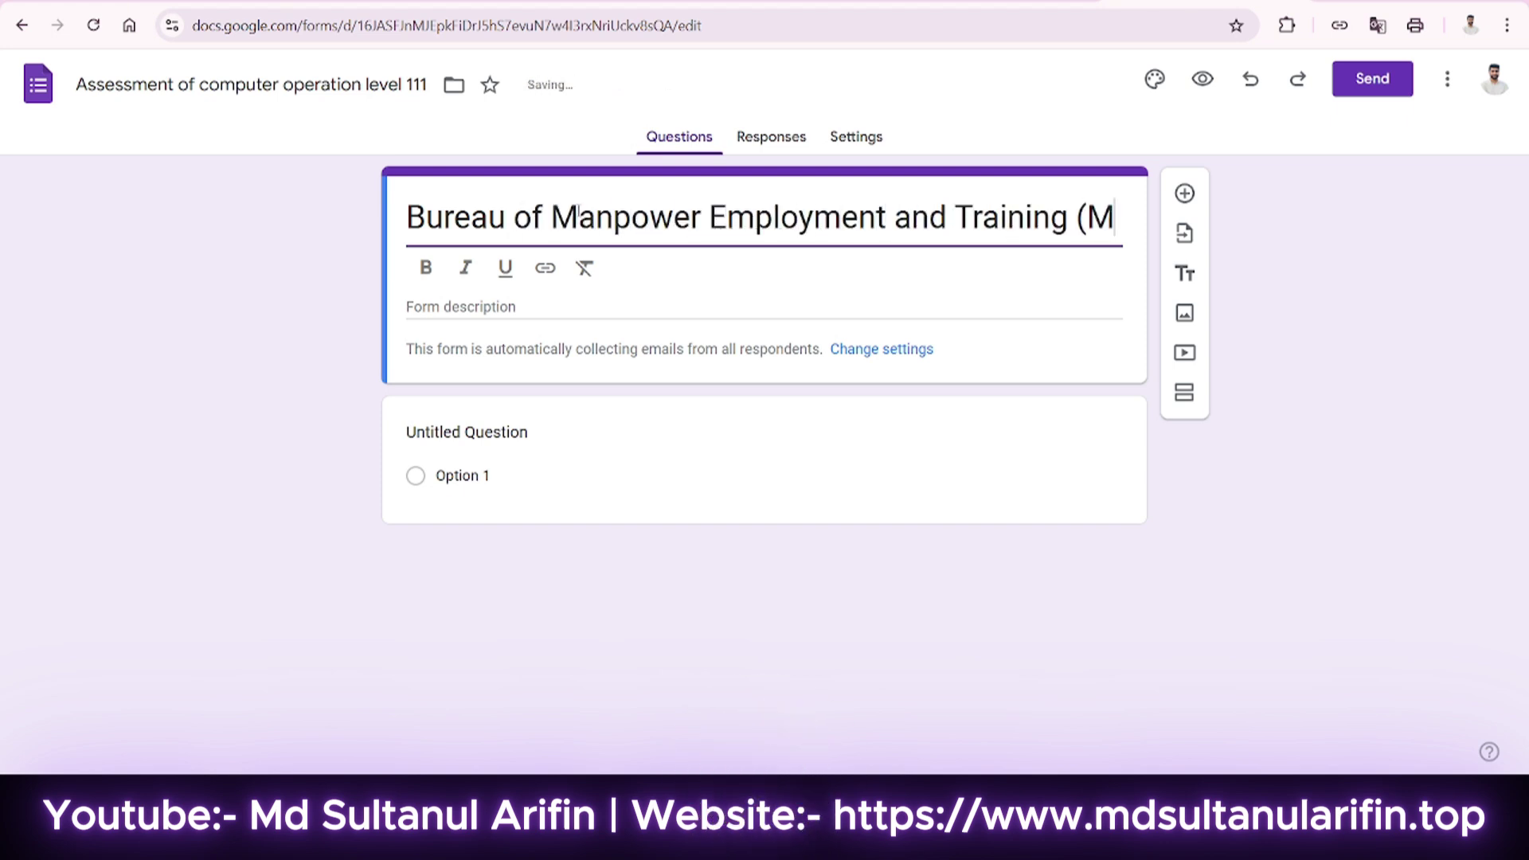
key(BackSpace)
text(BMET))
Add a description saying the form is only for assessing Computer operation competency.
click(579, 335)
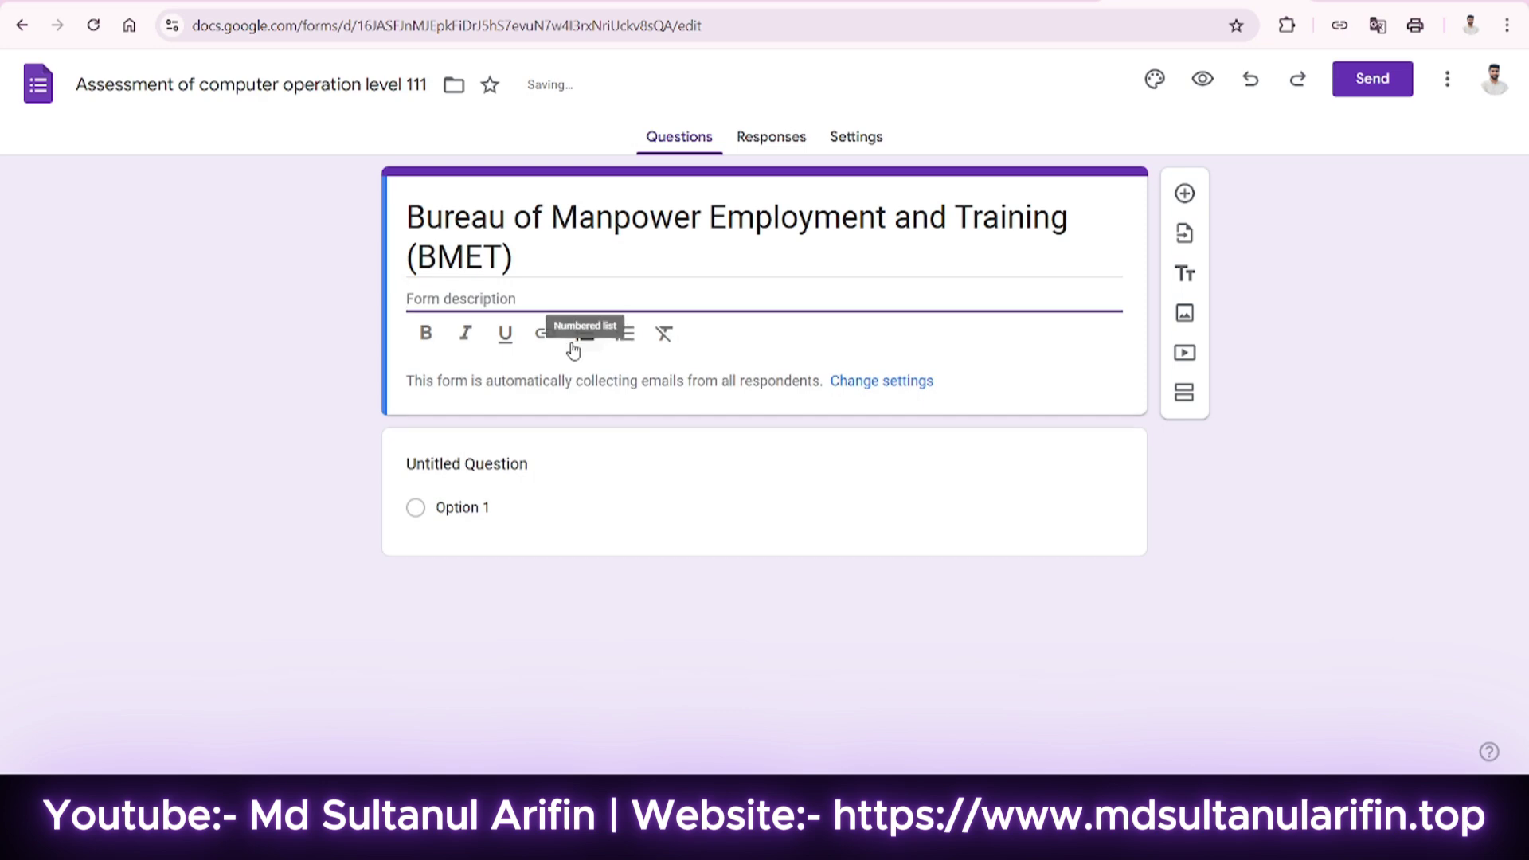
text(Th)
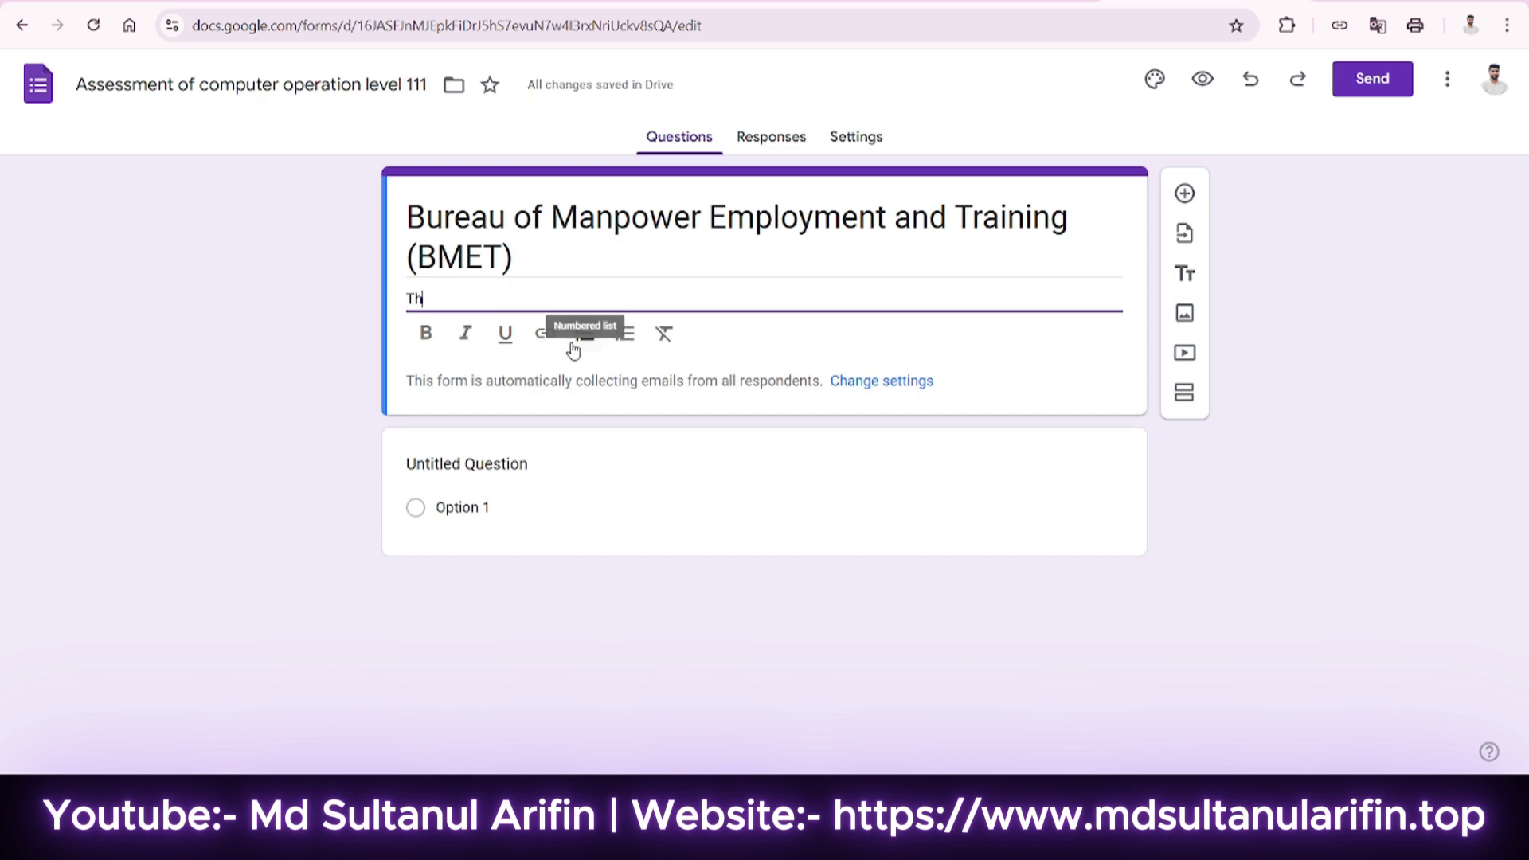
text(is is only use for assessment purpose )
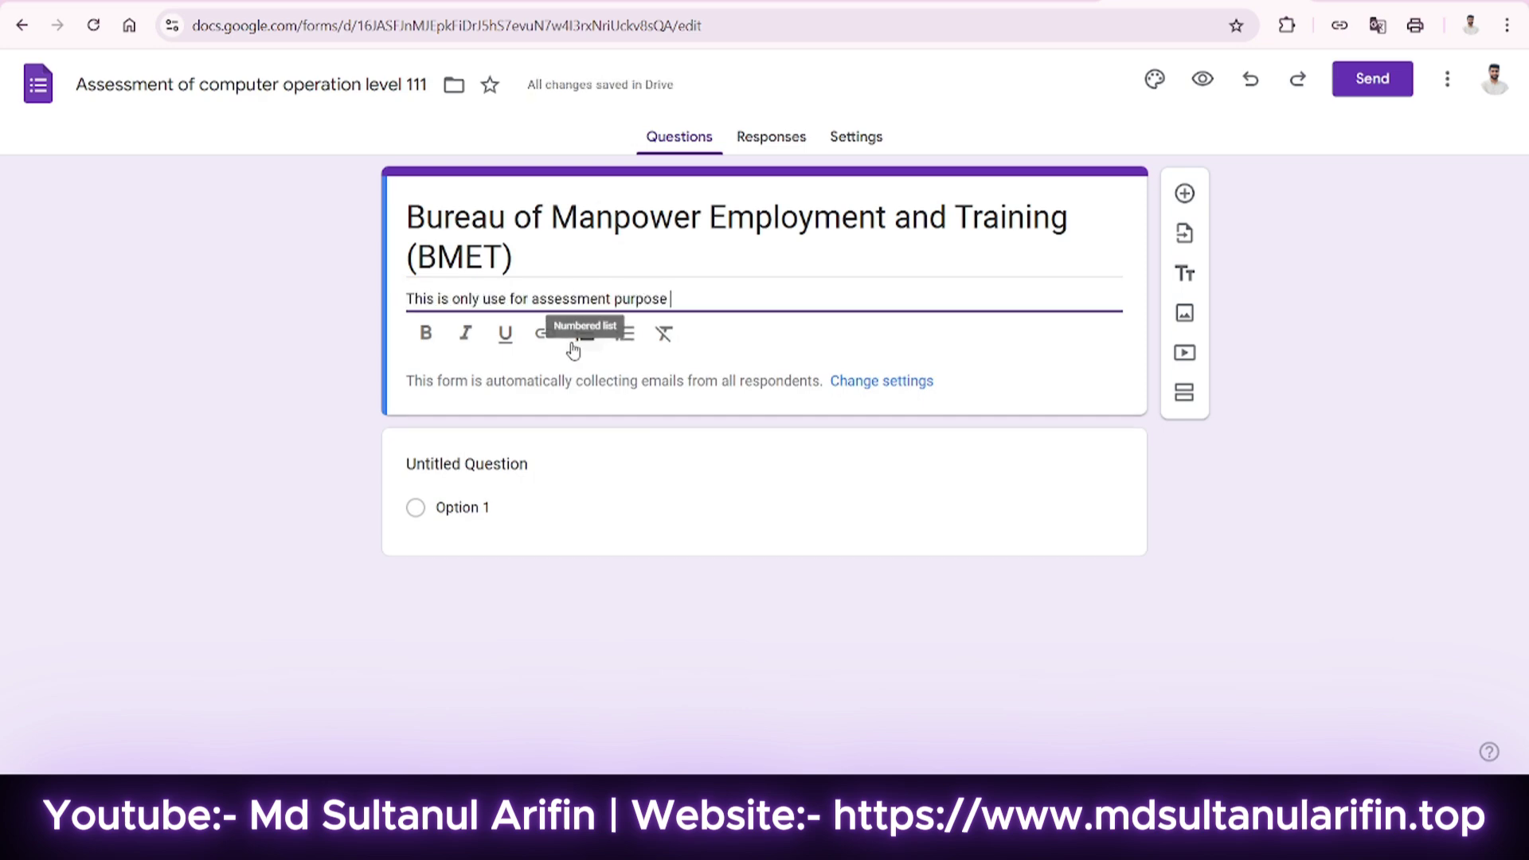
text(to show the comp)
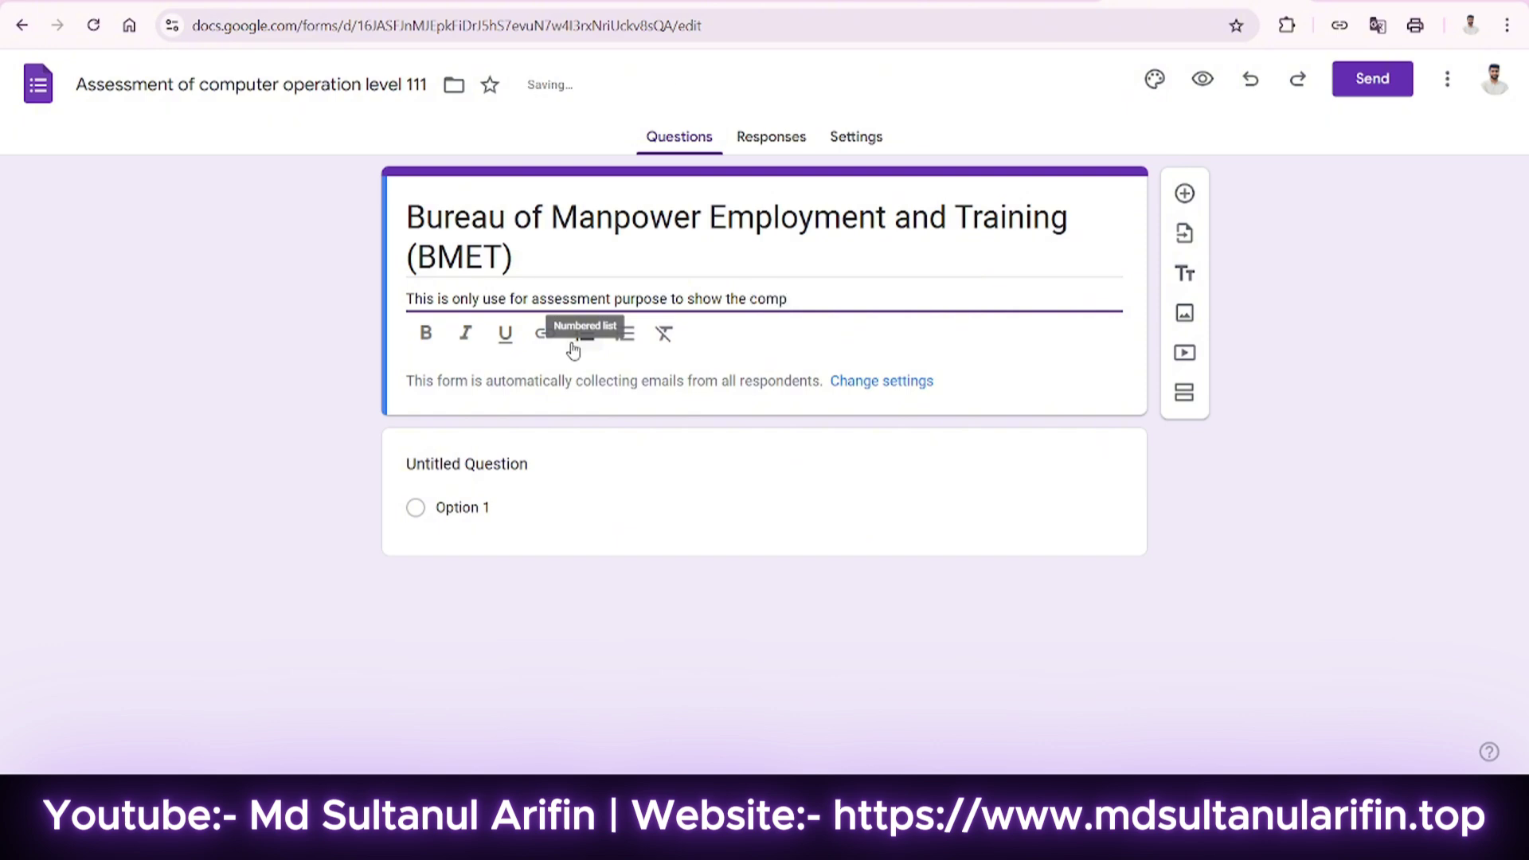
text(etency related to Computer op)
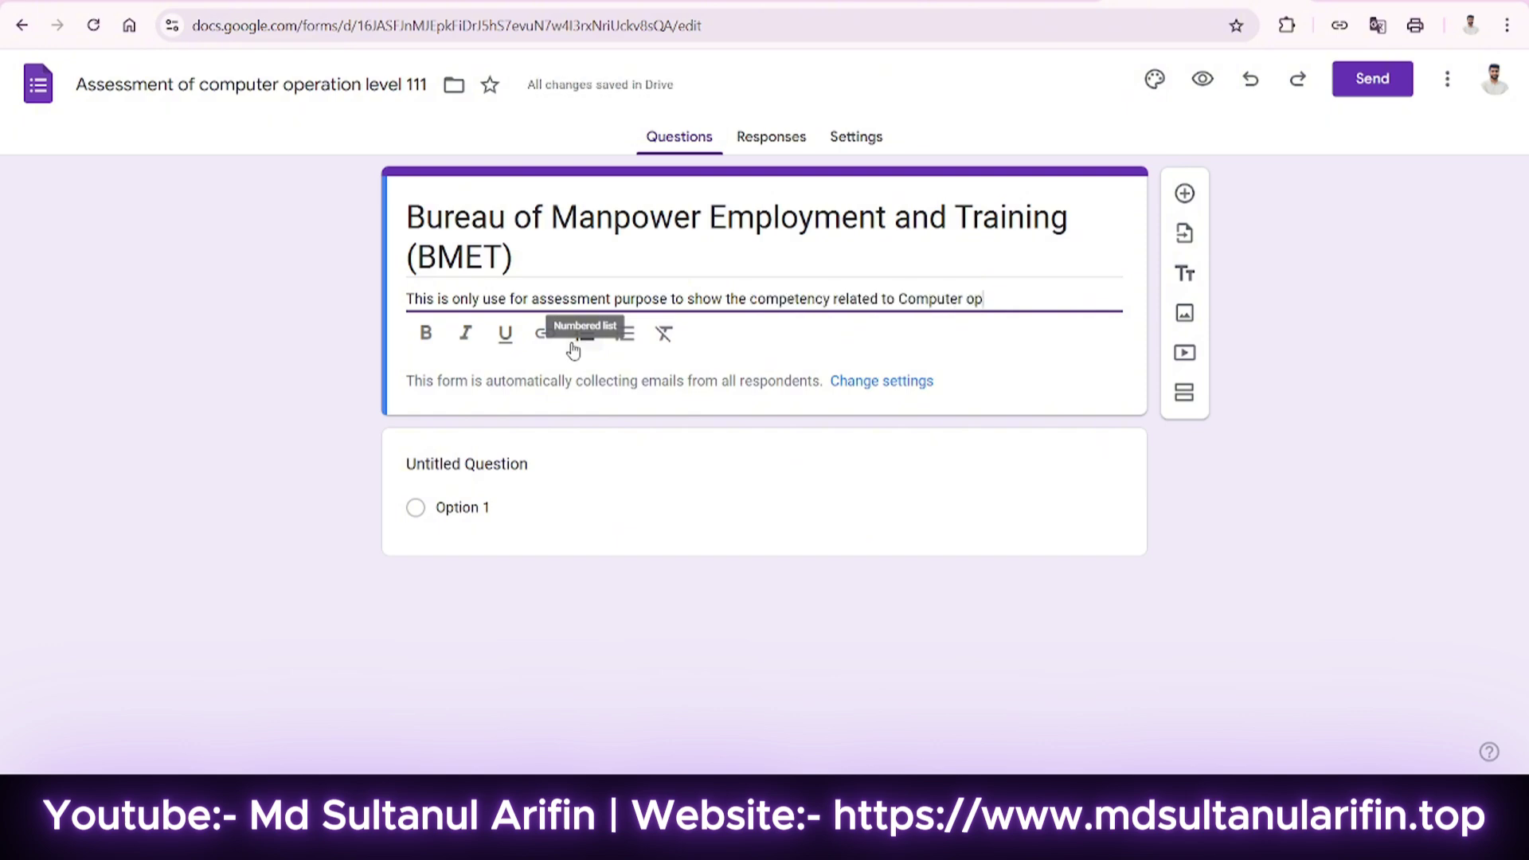
text(eration level 3 in ICT sector)
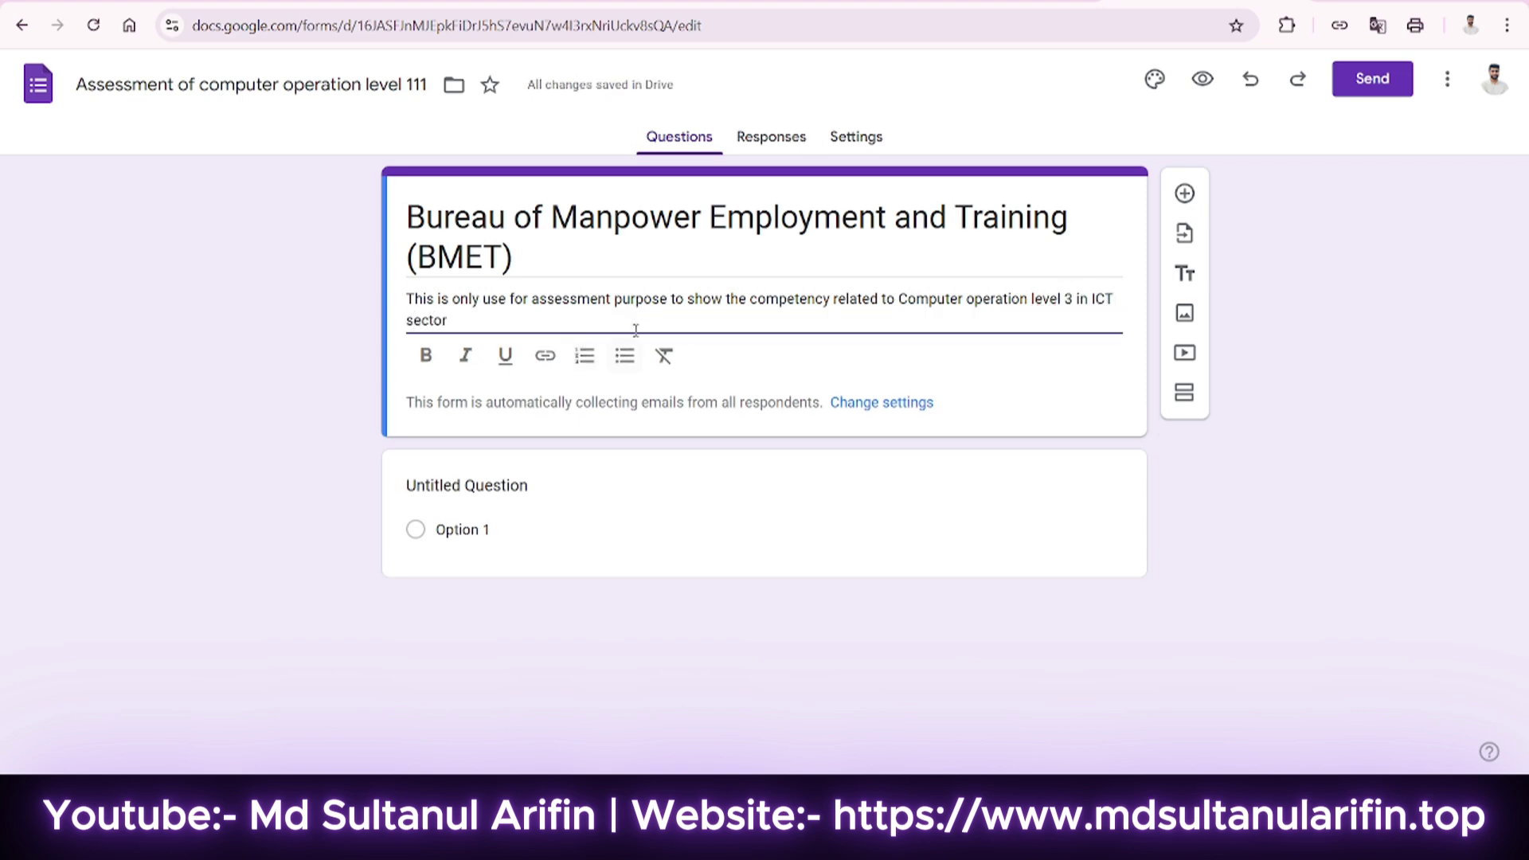
click(540, 480)
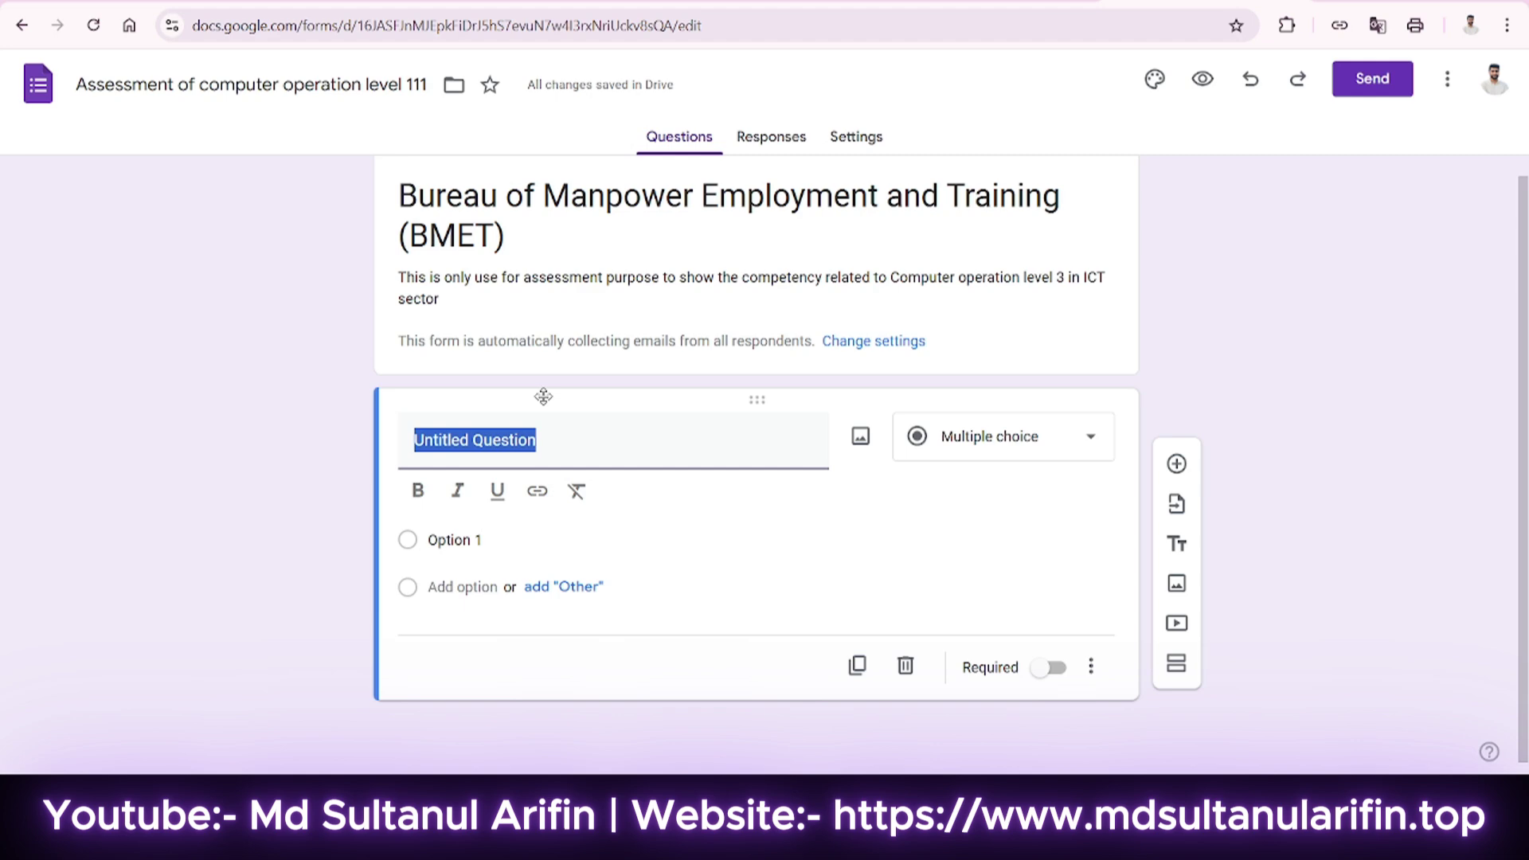
Title the first question 'Name' and make it required.
text(Name)
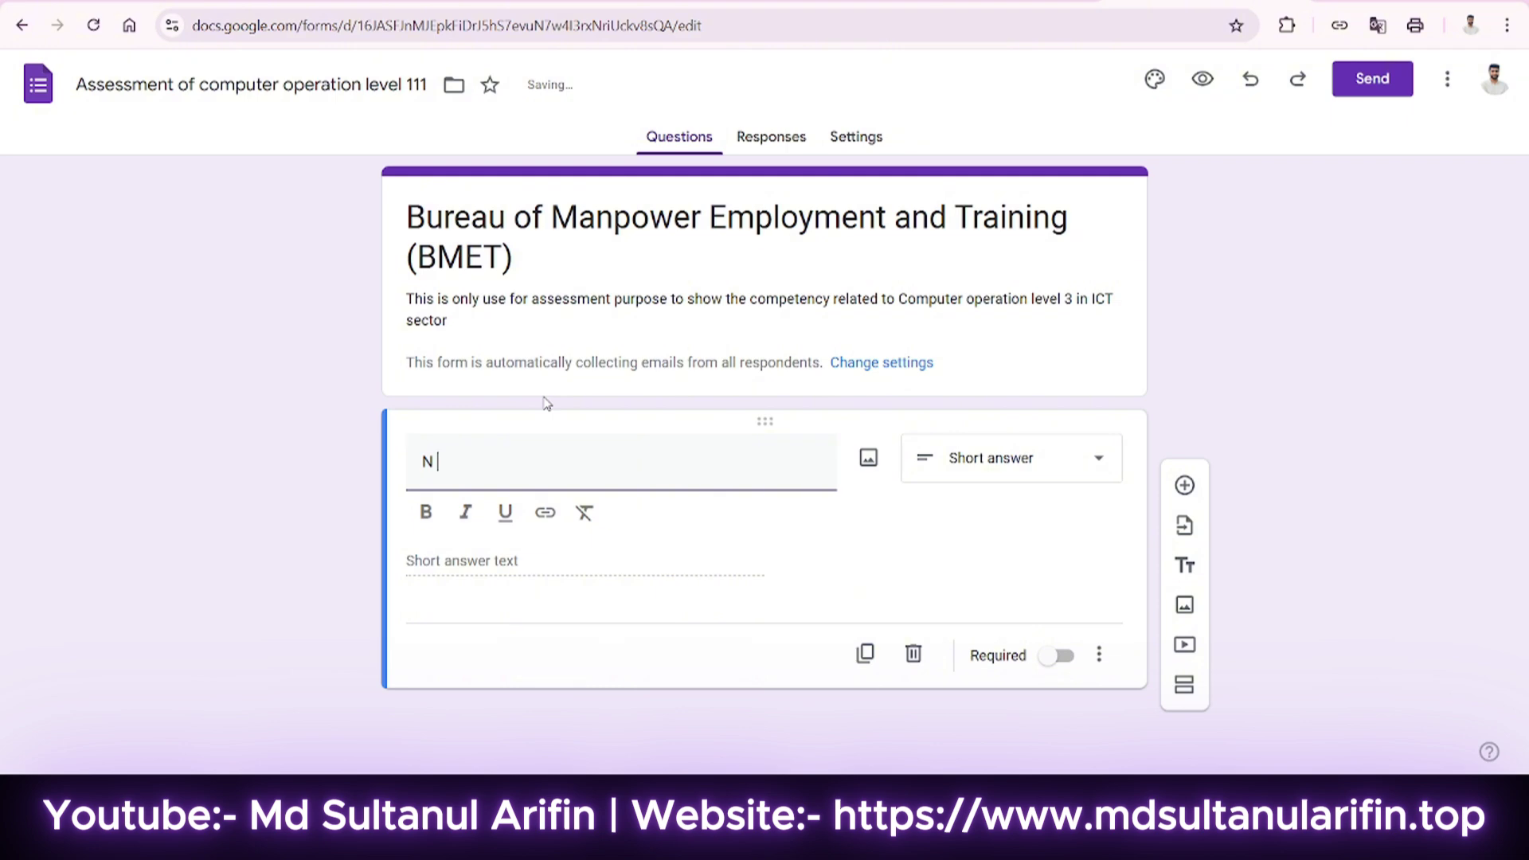
click(1057, 655)
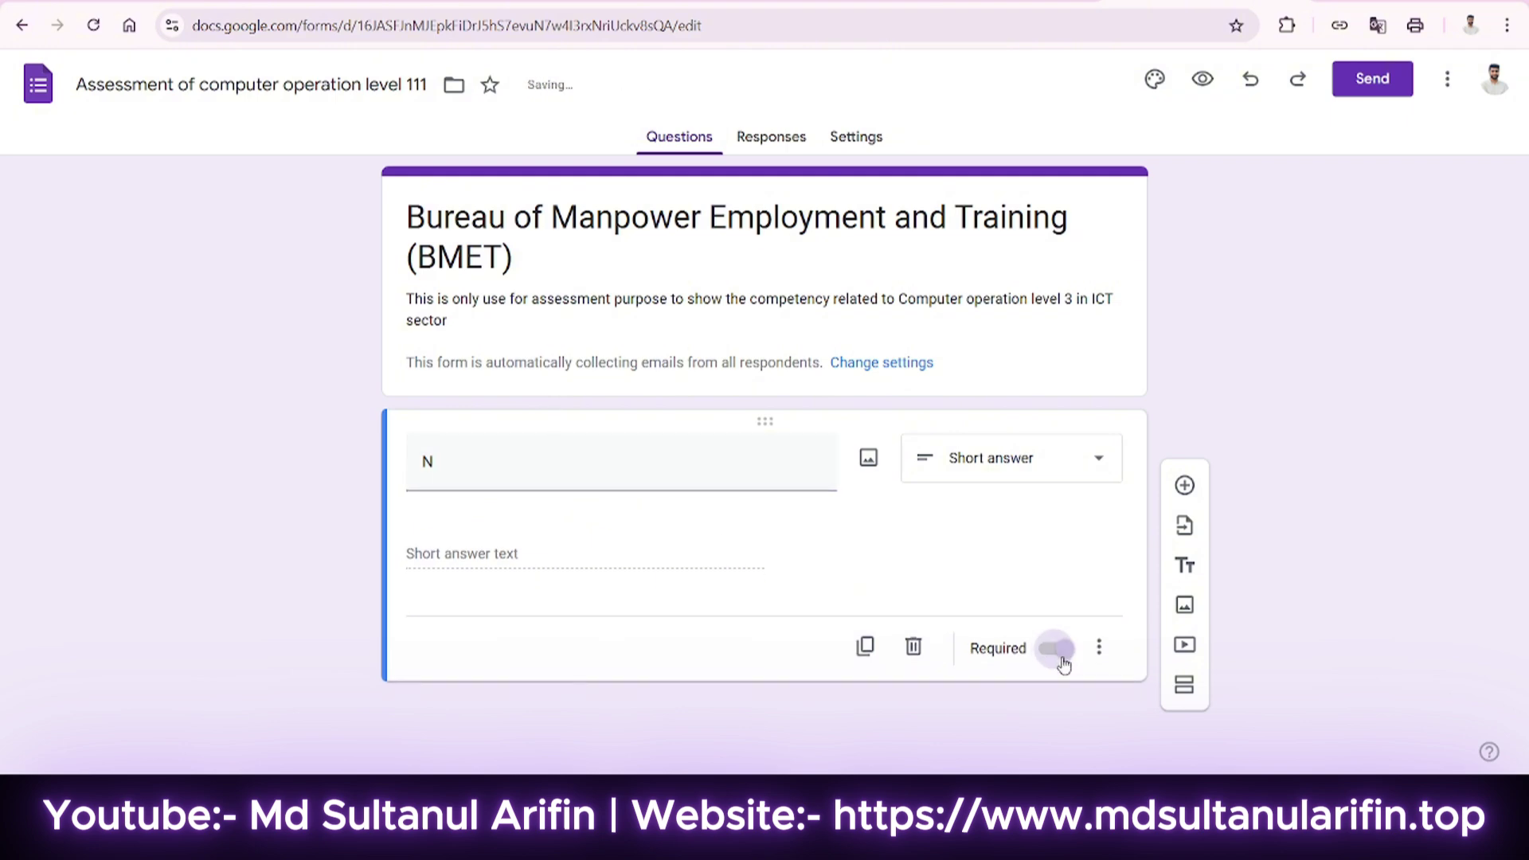
click(530, 470)
text(Name)
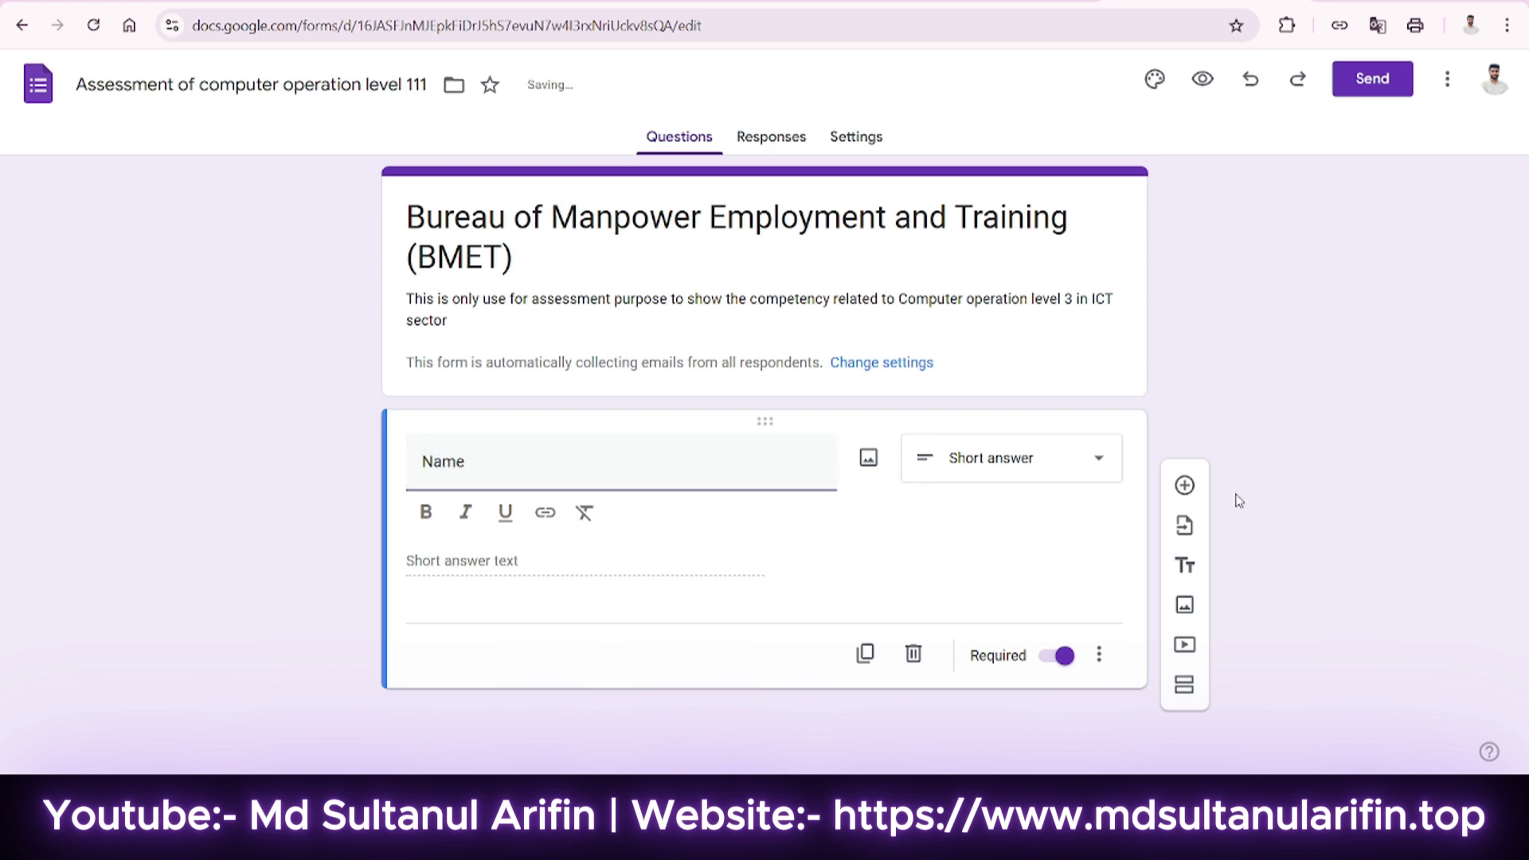
Add a required 'Email' question below Name.
click(1184, 487)
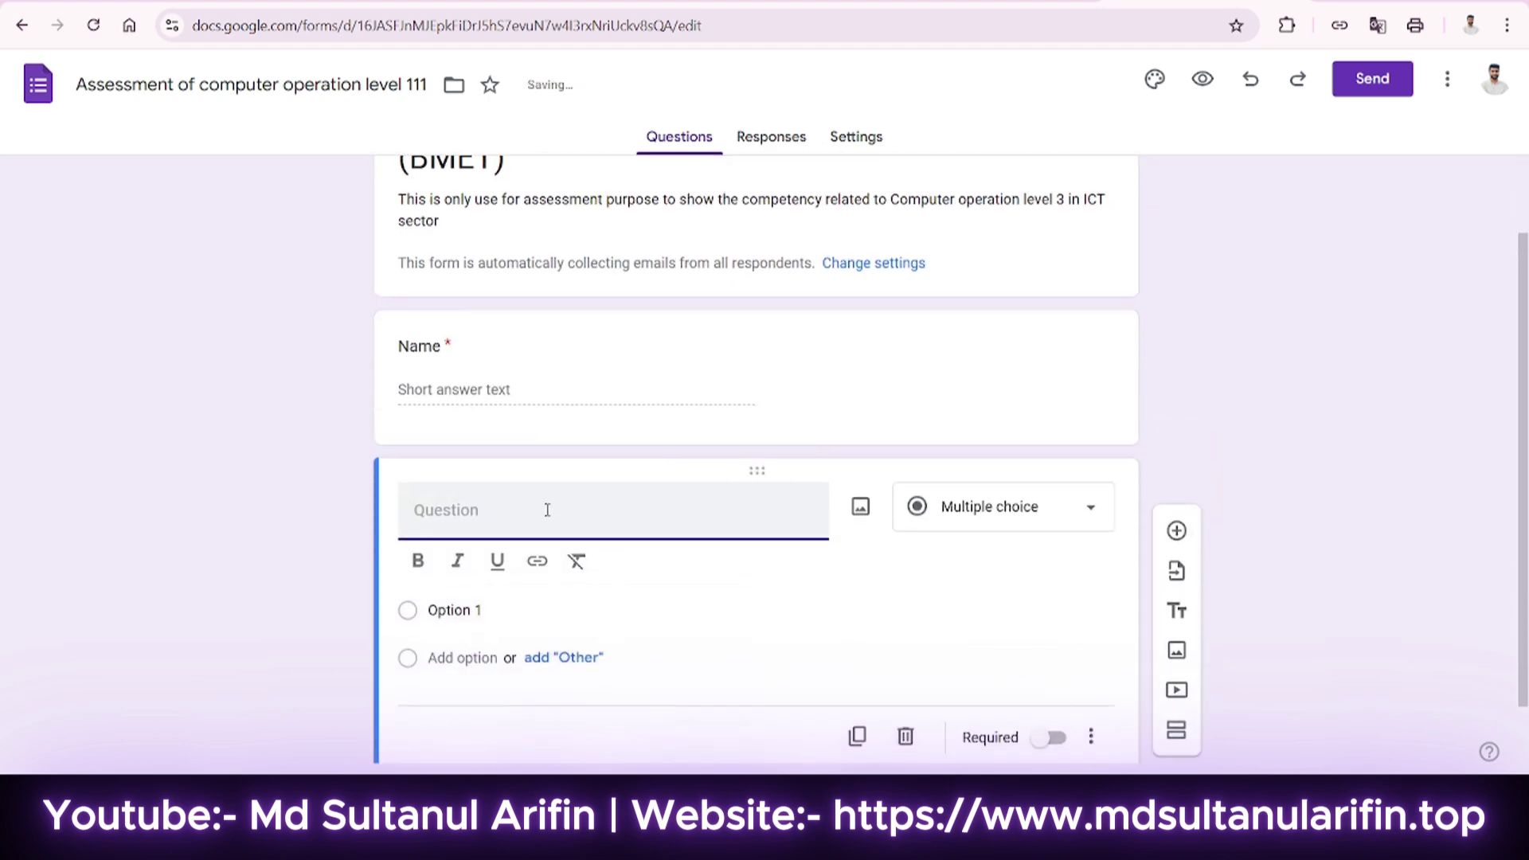
text(Email)
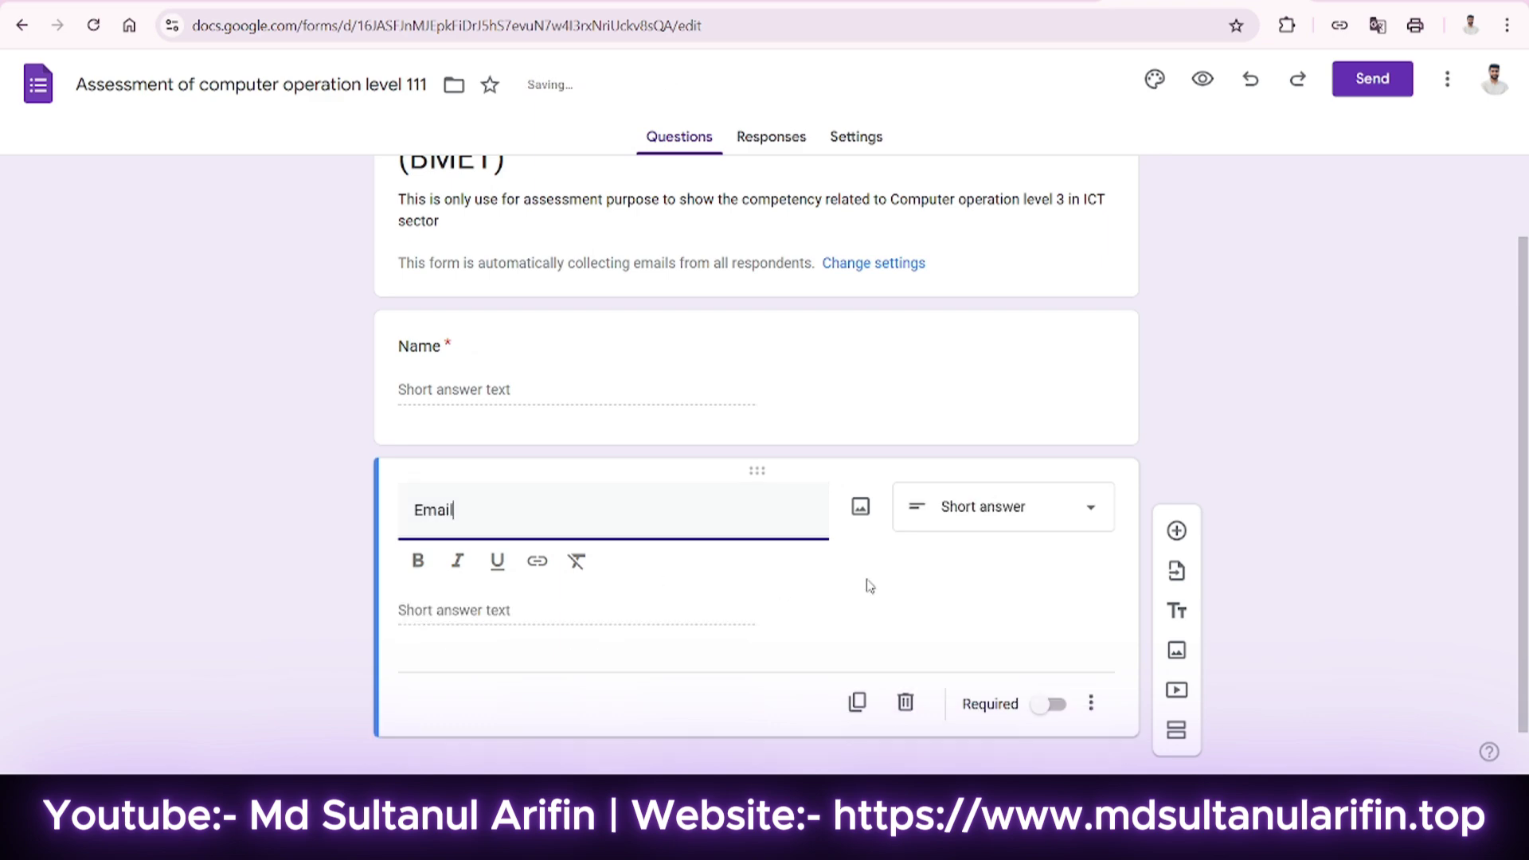
click(1052, 694)
click(1090, 667)
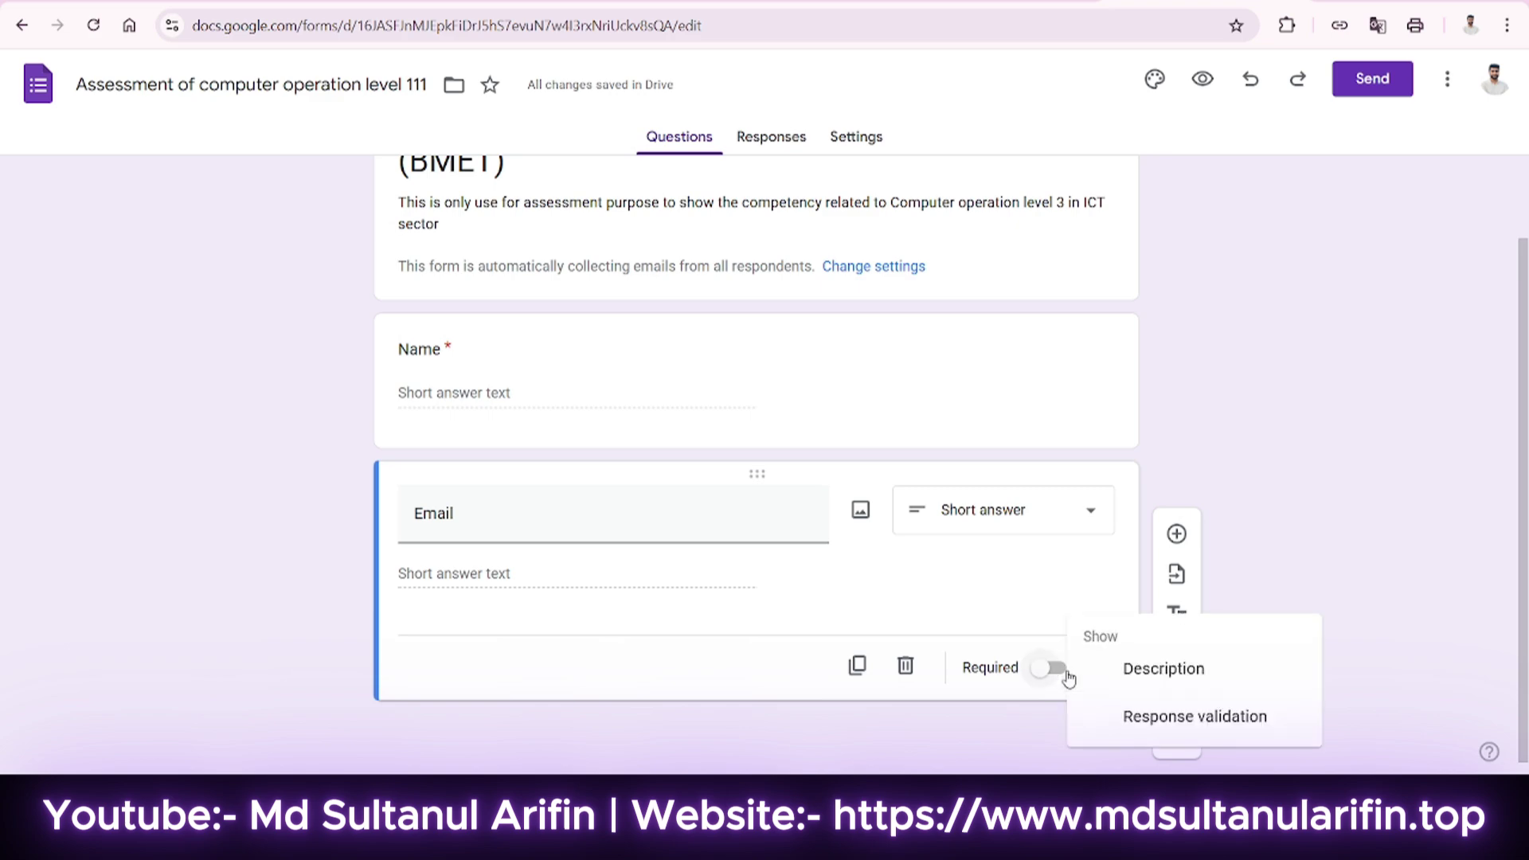
click(1056, 676)
click(1051, 669)
Add a required 'Mobile No.' question below Email.
click(1176, 535)
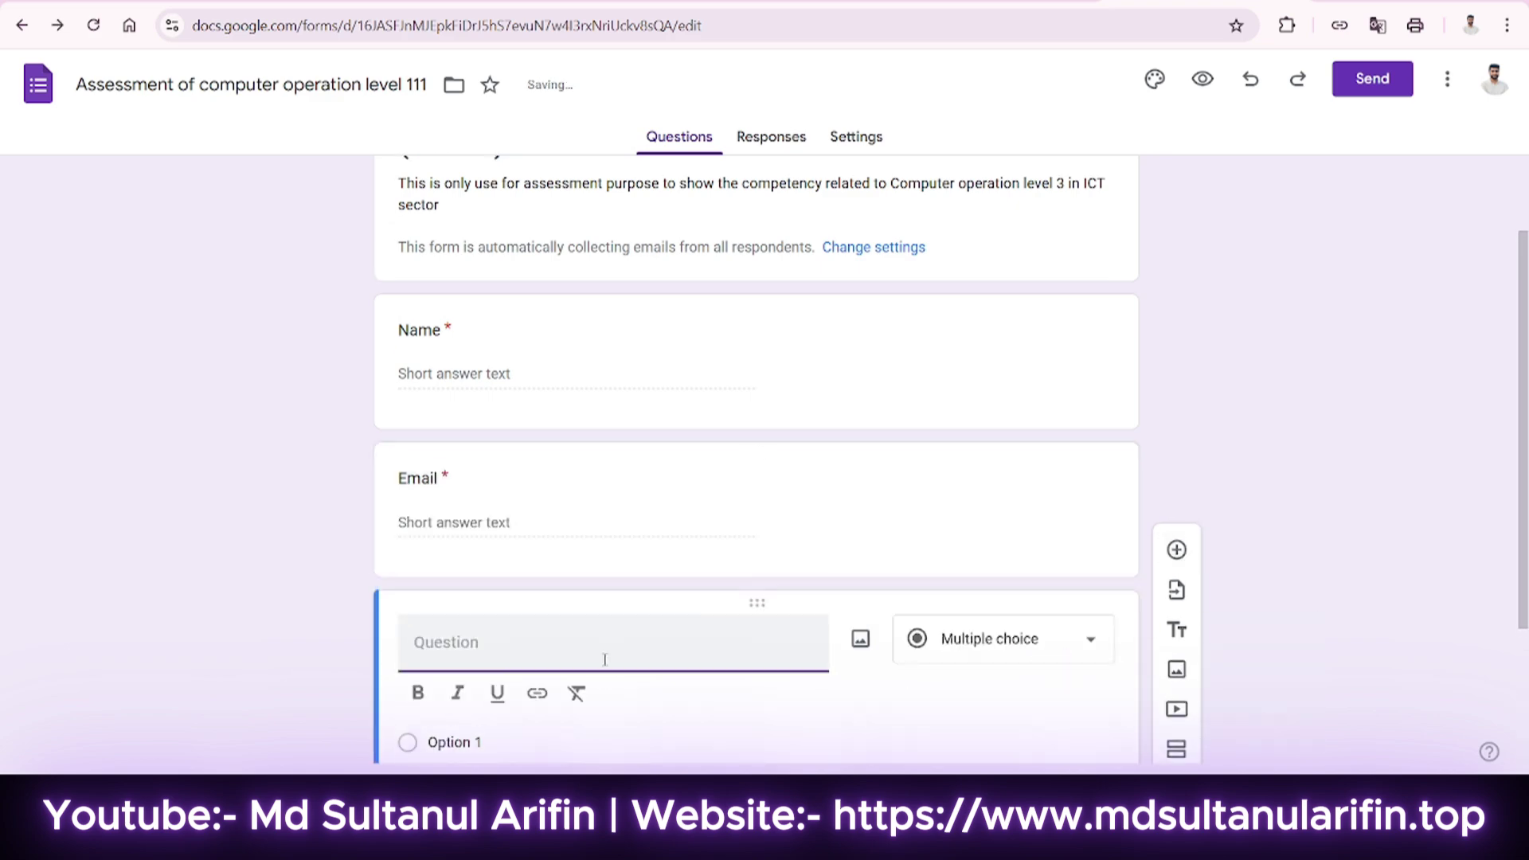
text(Mobile)
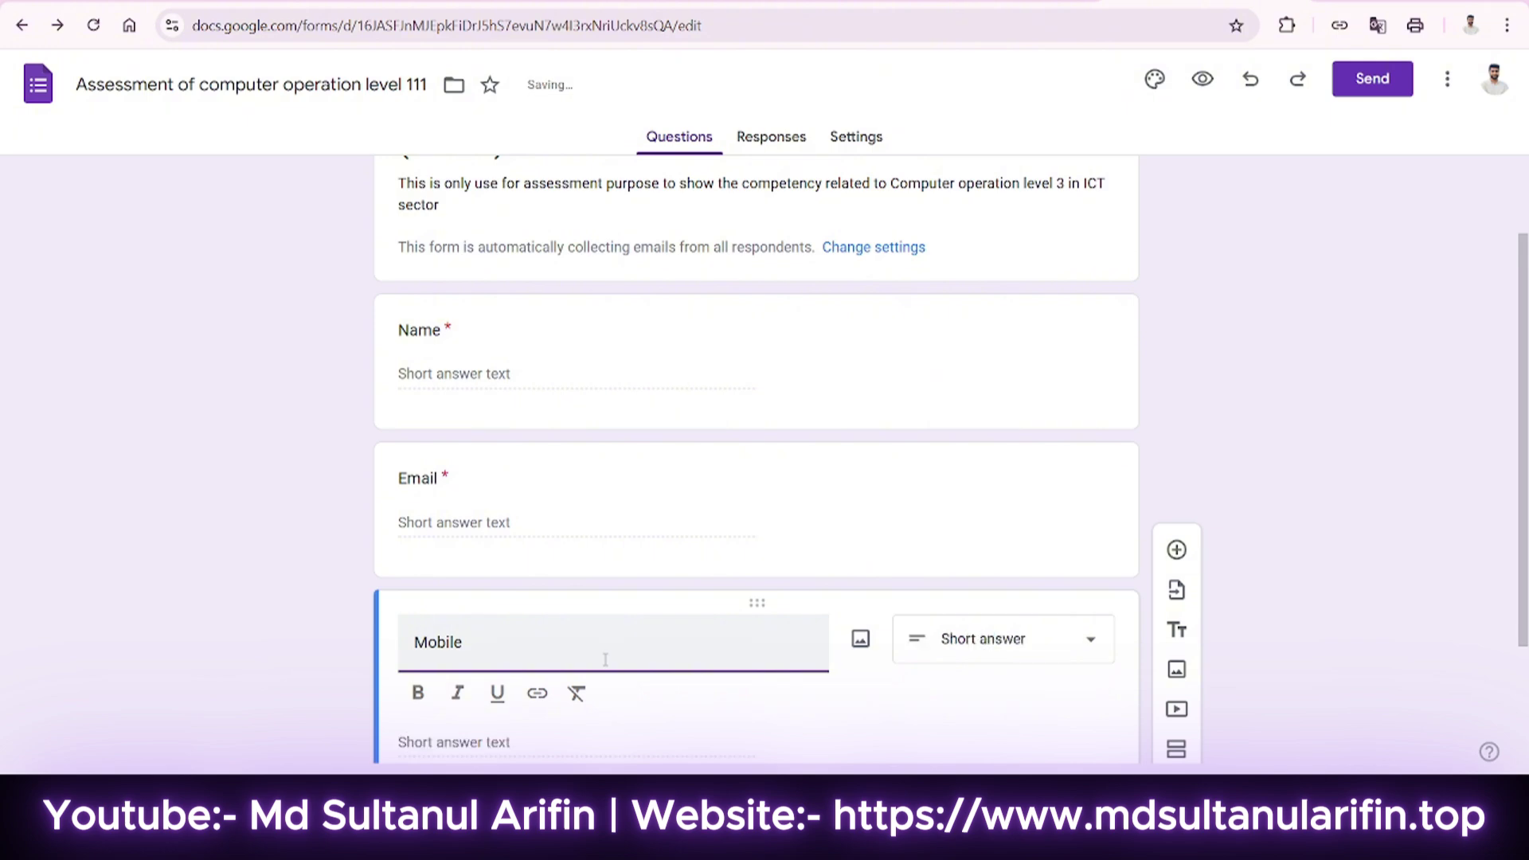
text( No.)
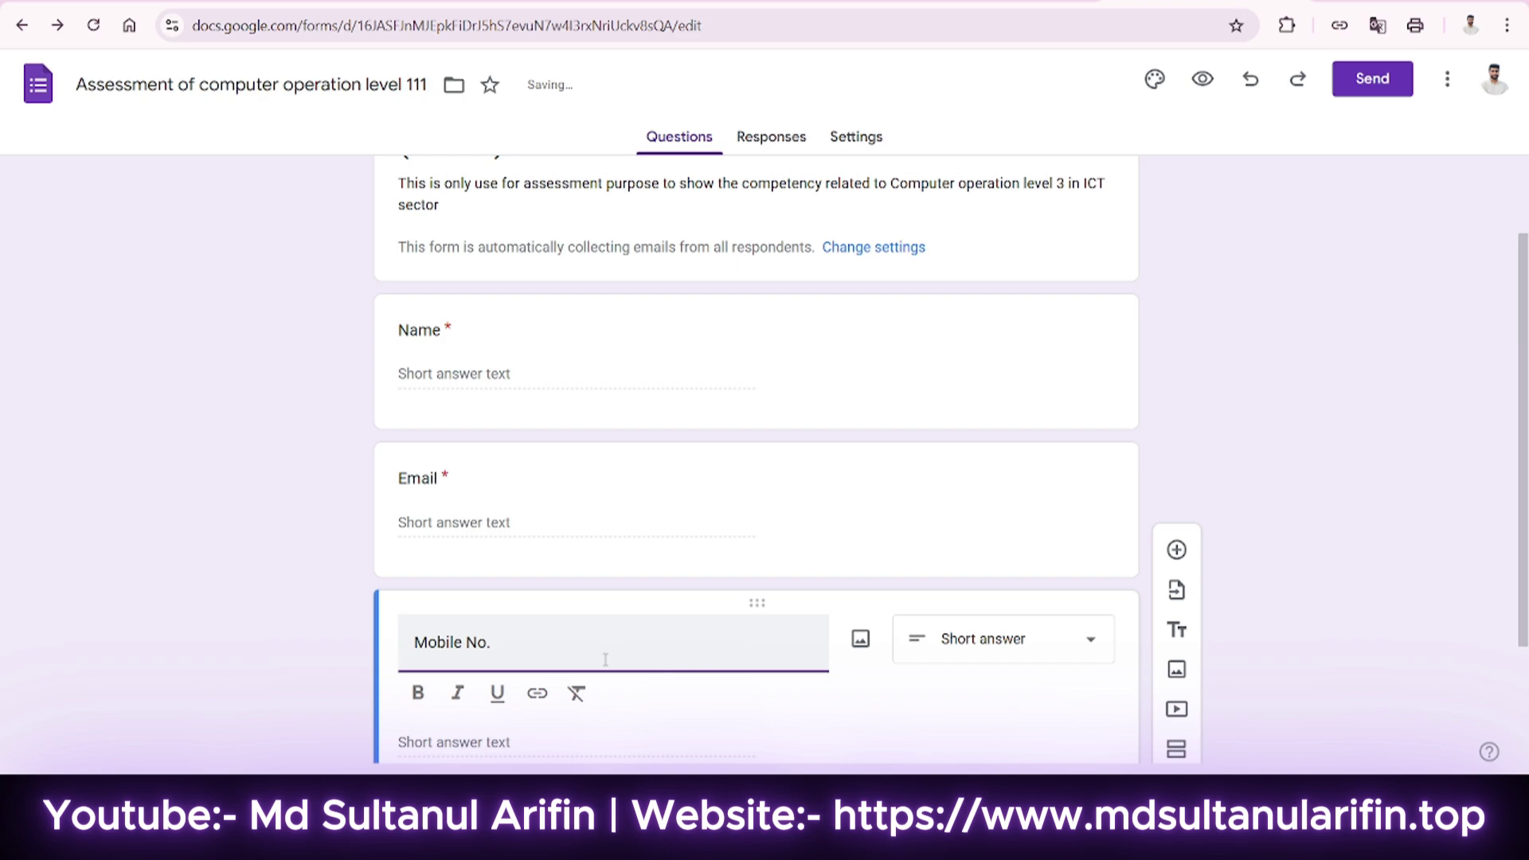
scroll(605, 660, down, 2)
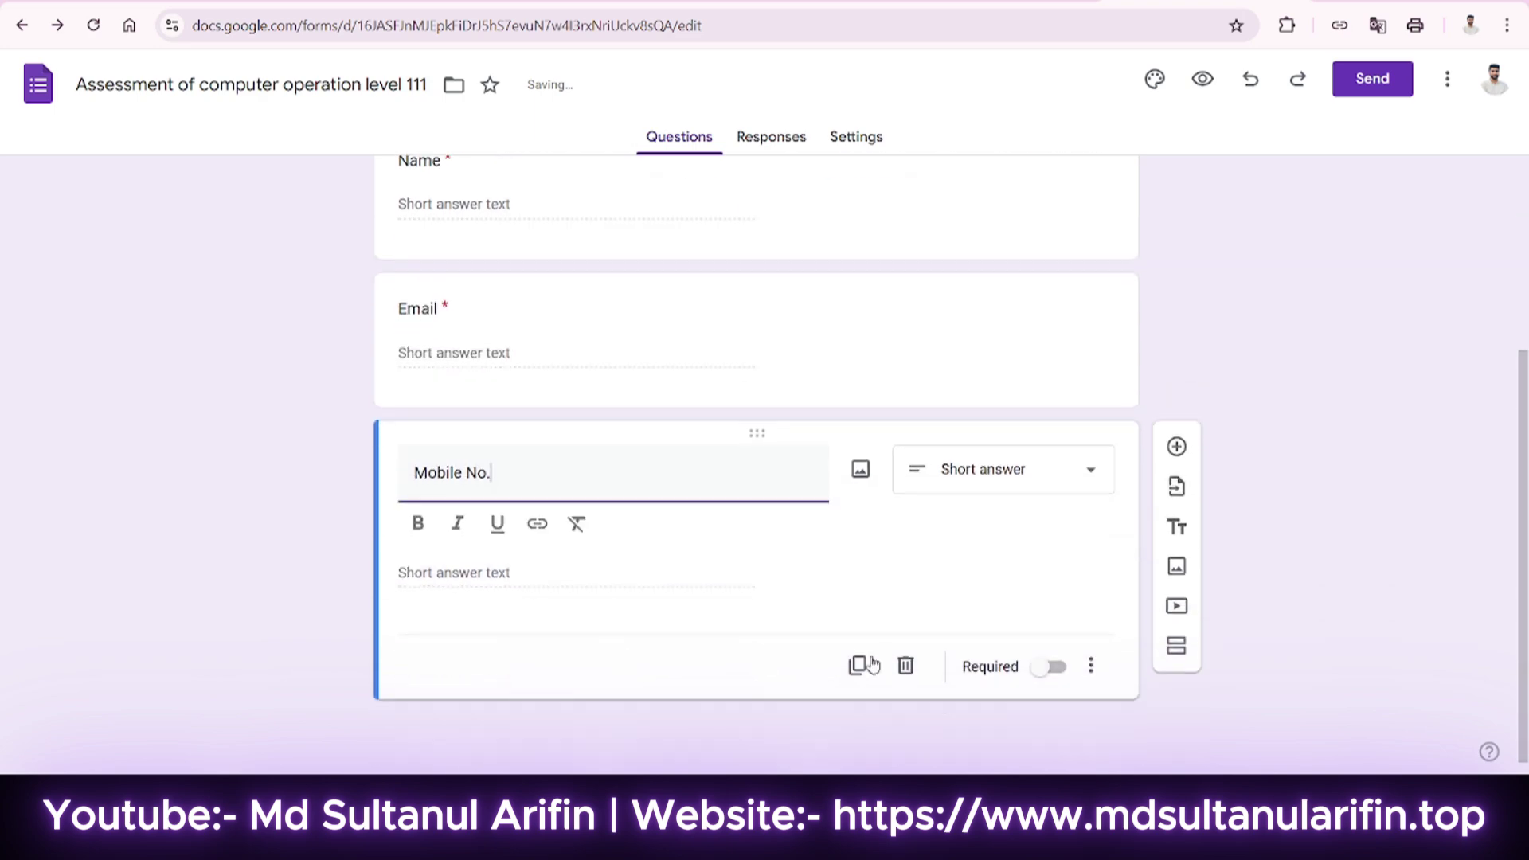
click(1049, 668)
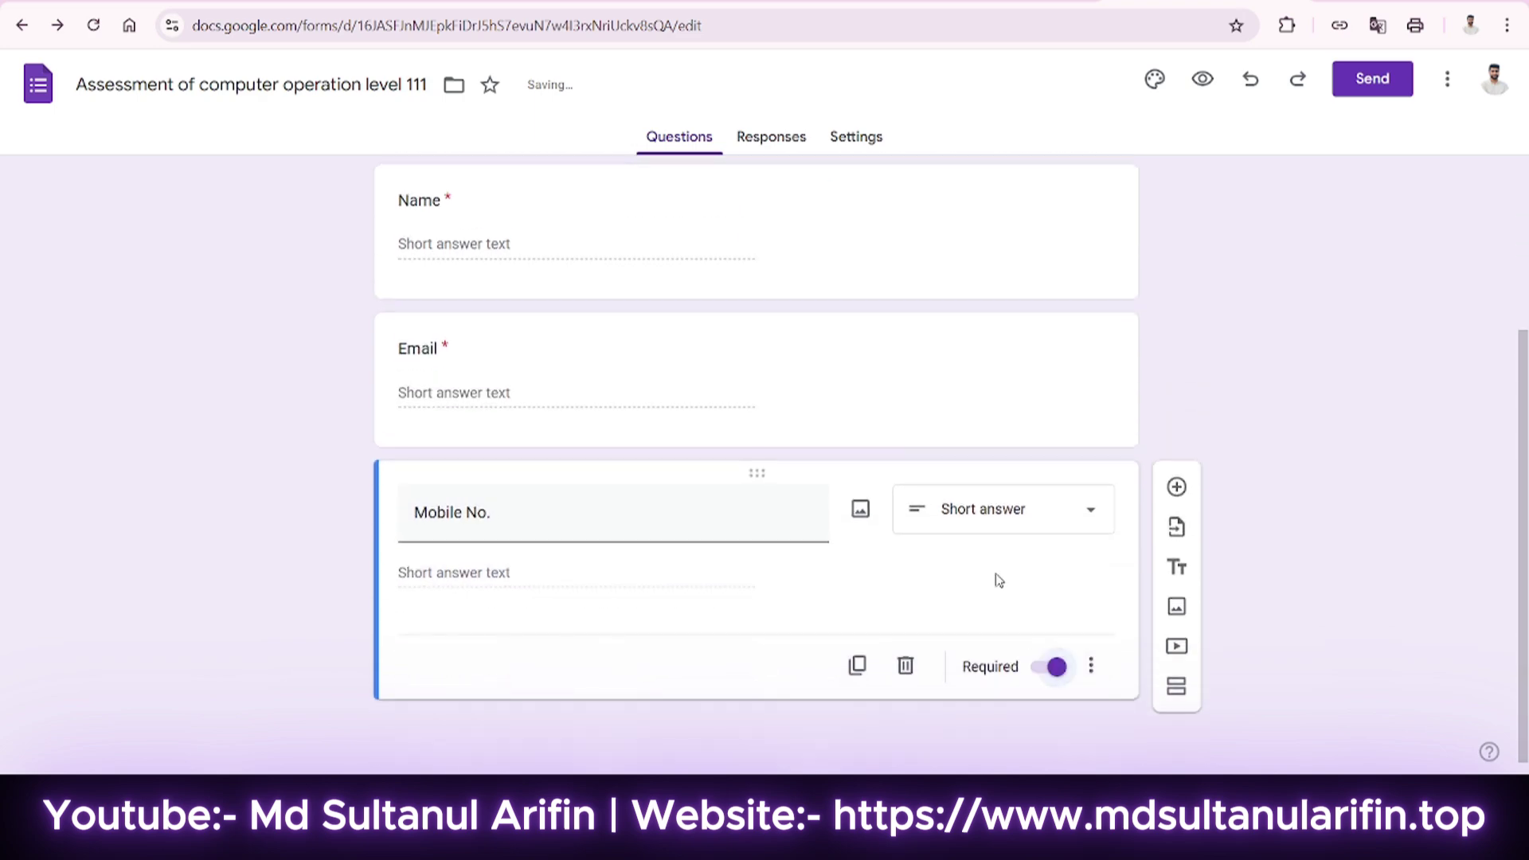
Add a second section containing a new question titled 'Occupation'.
click(1177, 685)
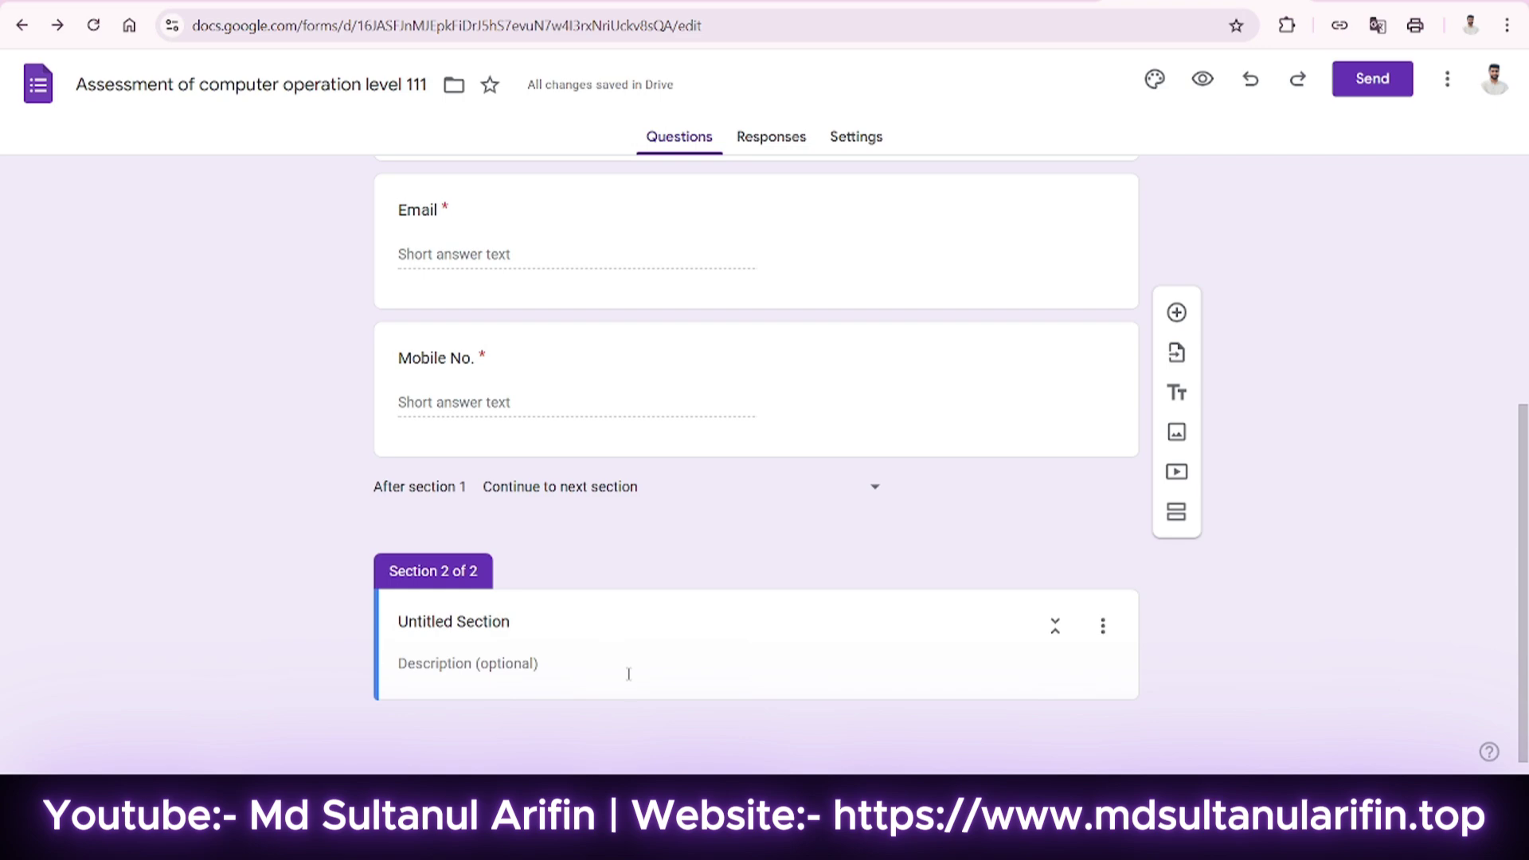
click(1178, 314)
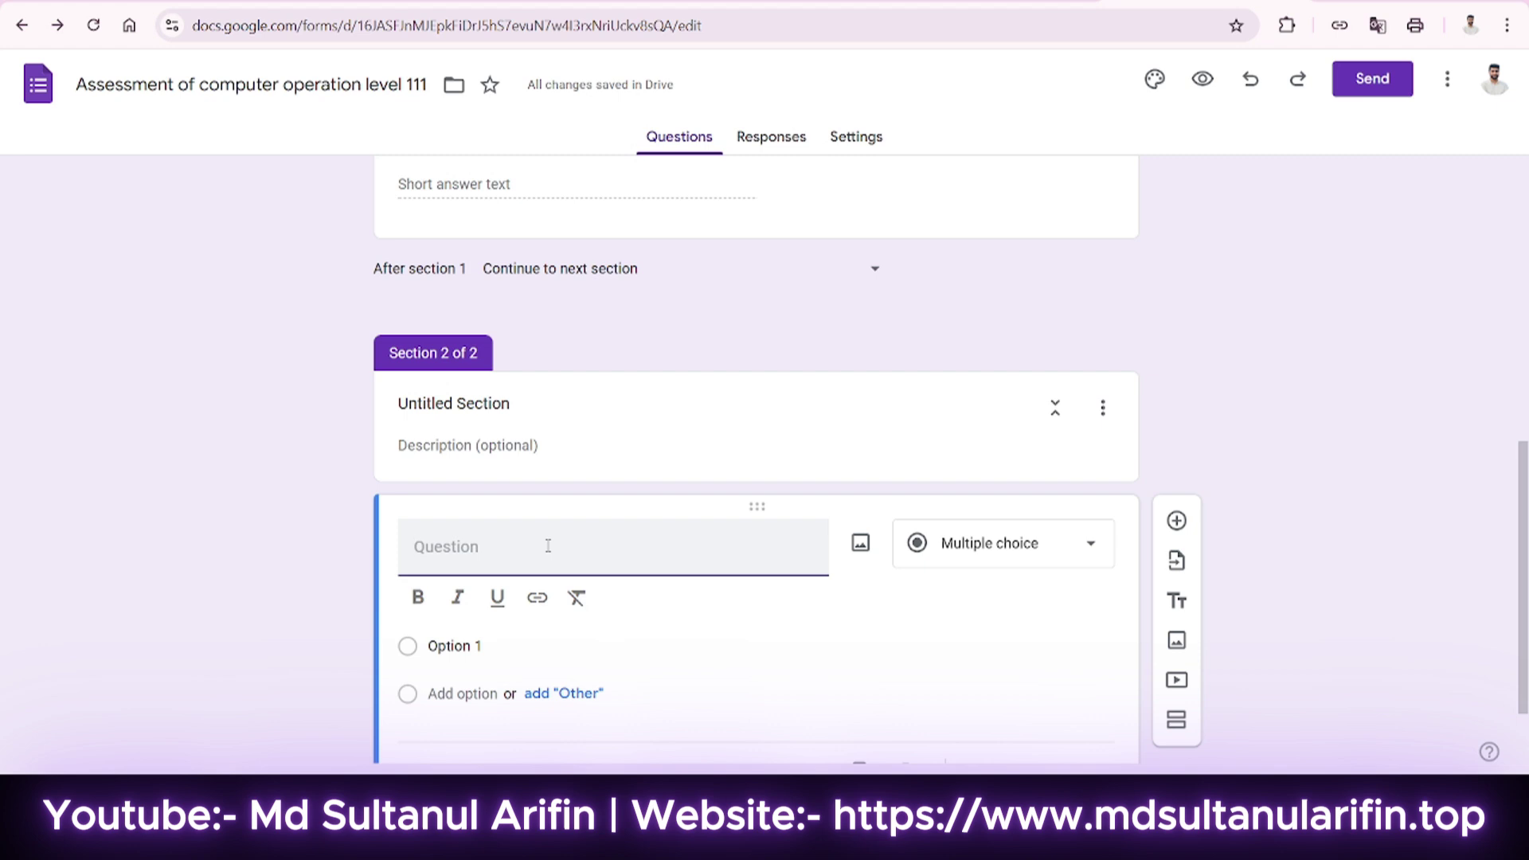
text(Occupat)
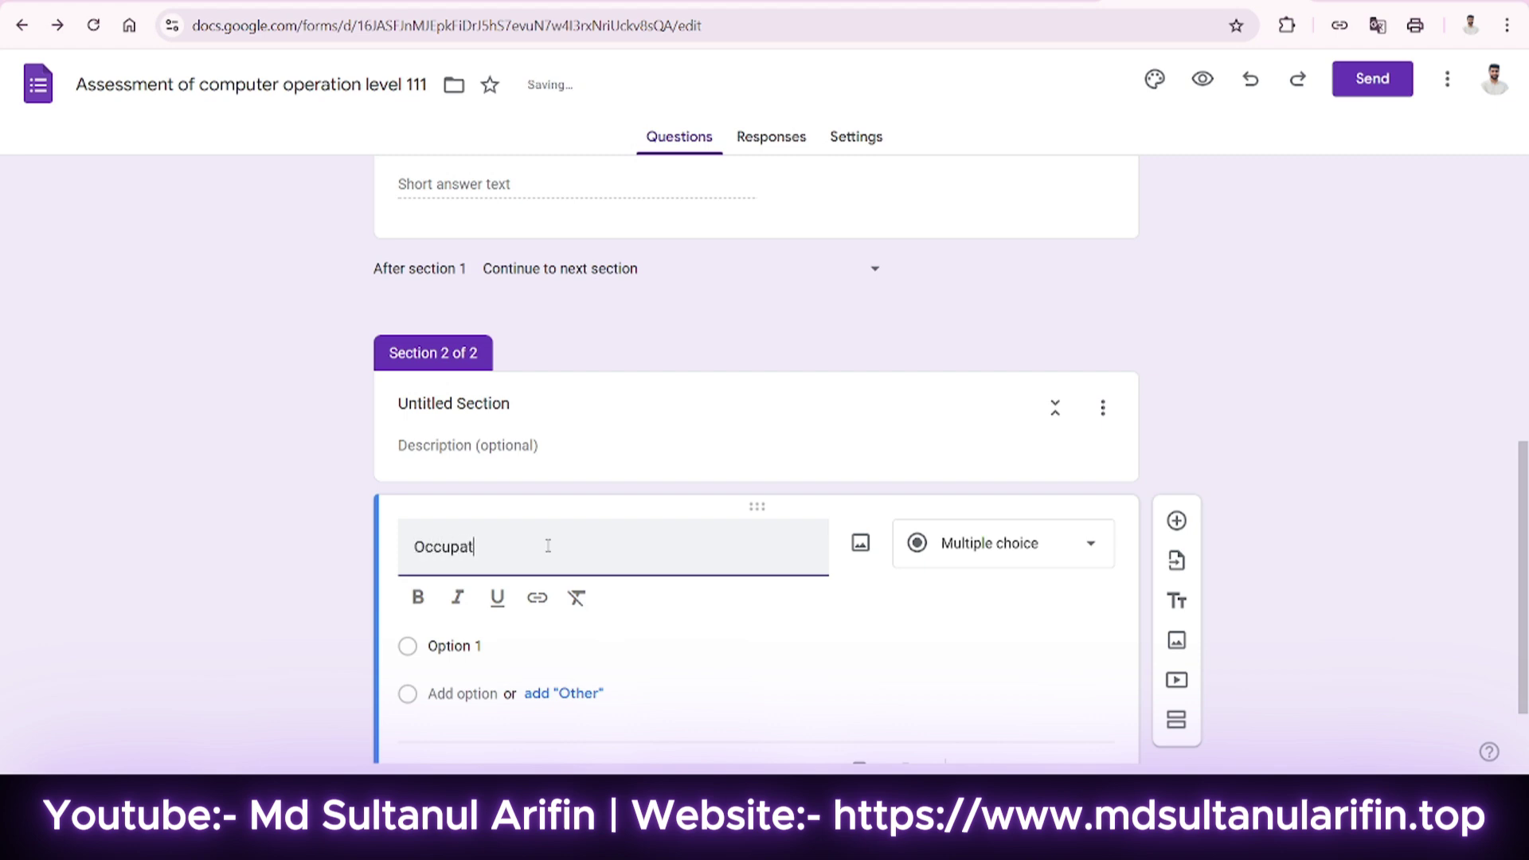
text(ion)
scroll(551, 566, down, 2)
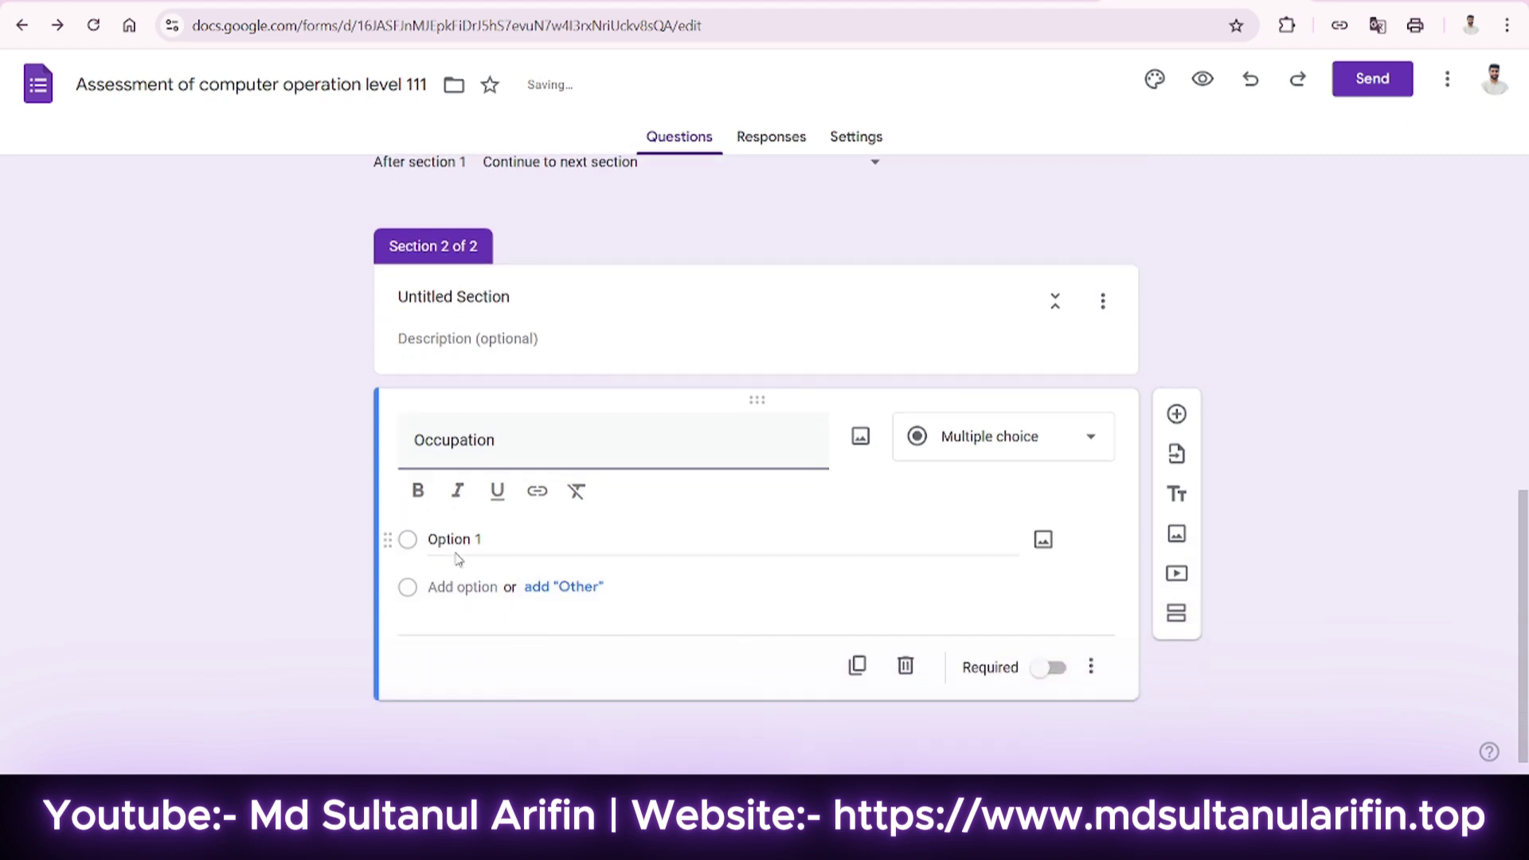
Give Occupation the choices Computer Operation, Graphic Design and Graphic Design for Freelancing.
click(454, 545)
text(Co)
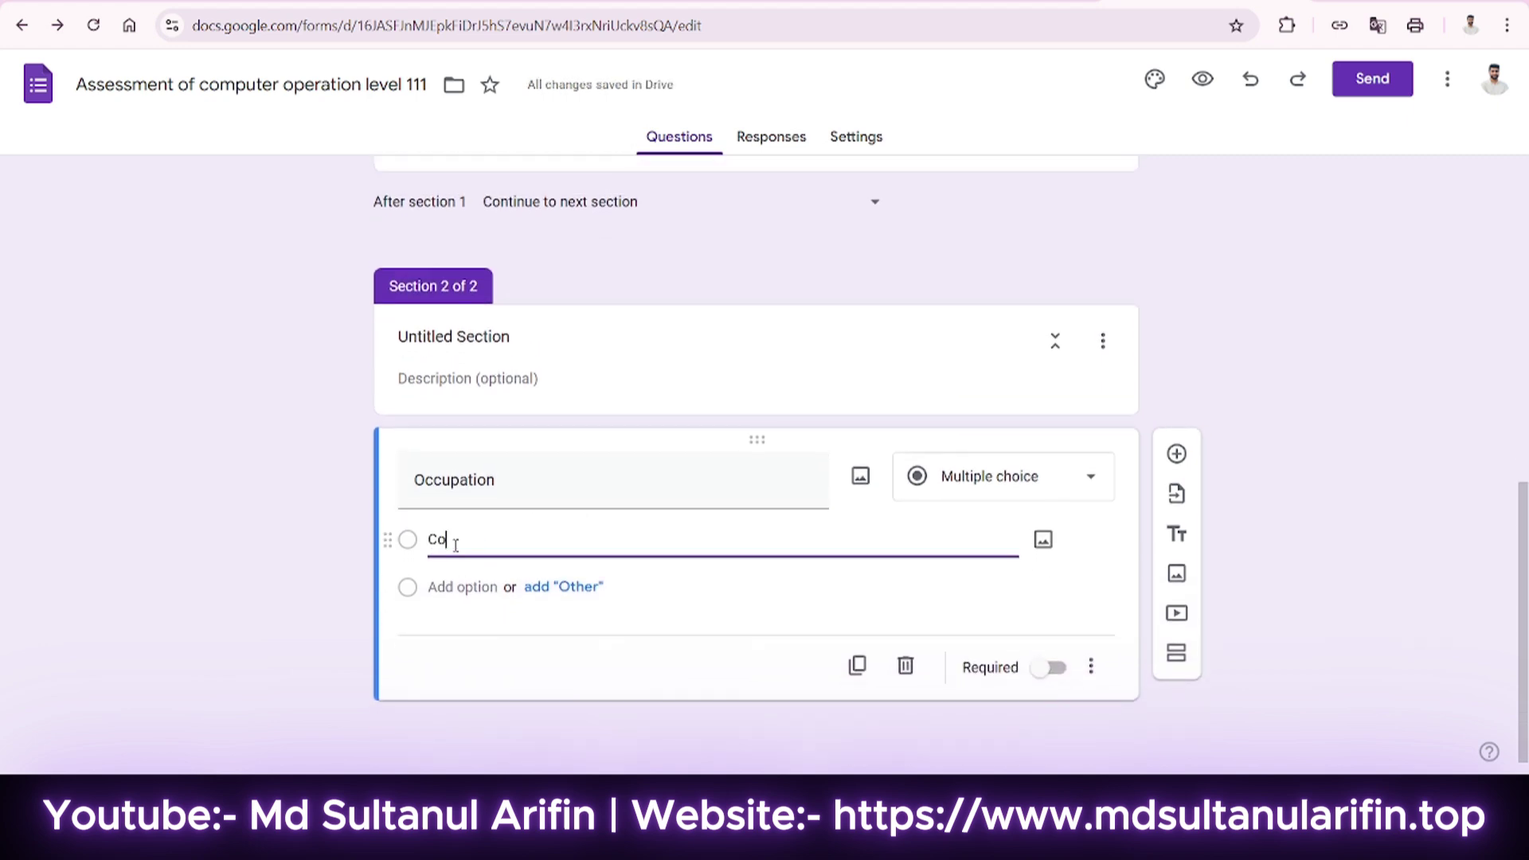
text(mputer Operation)
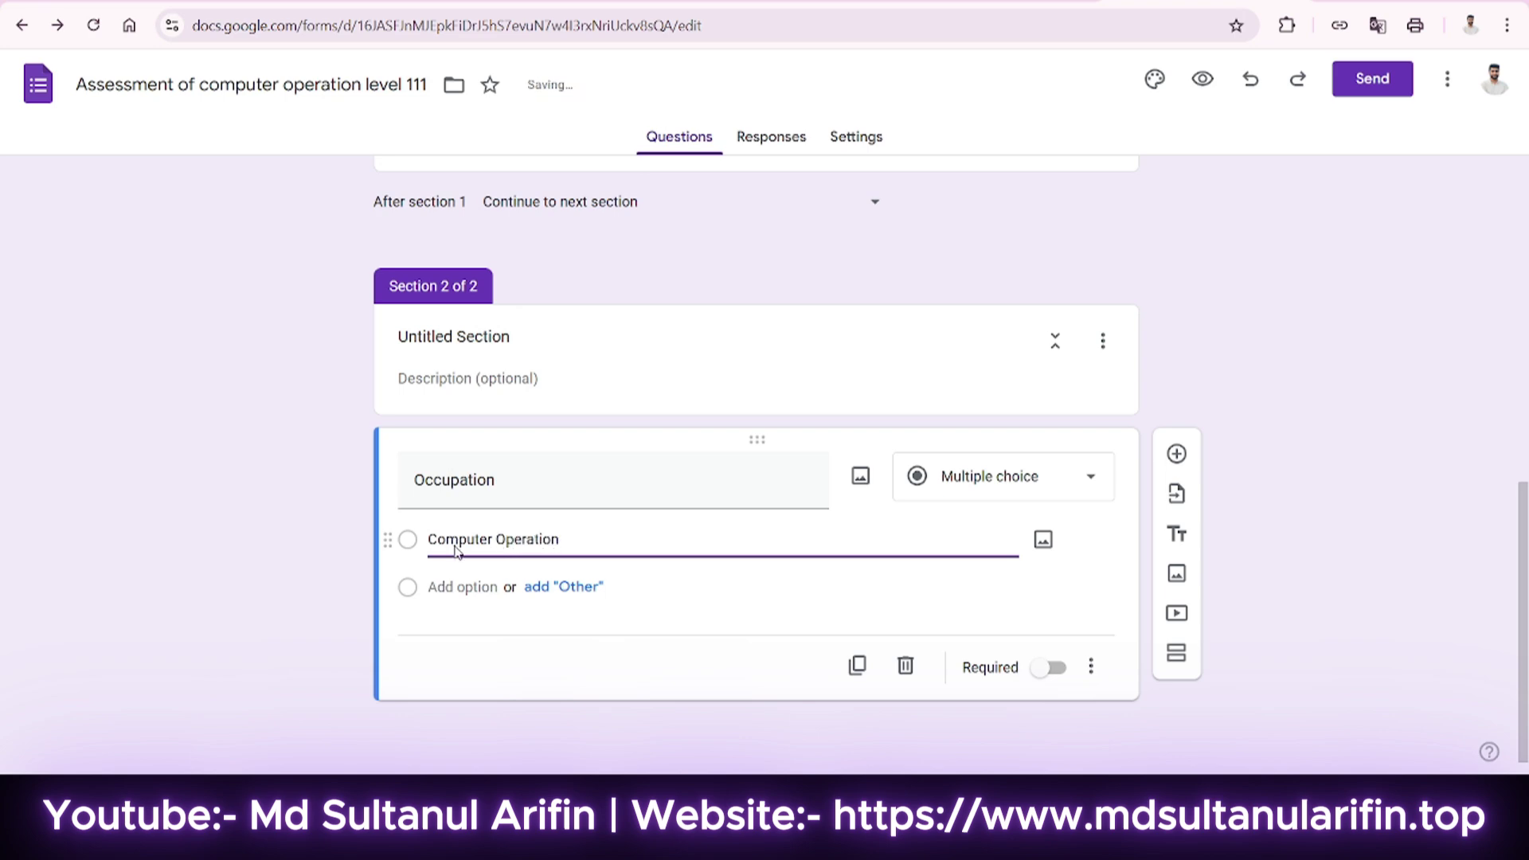
key(Return)
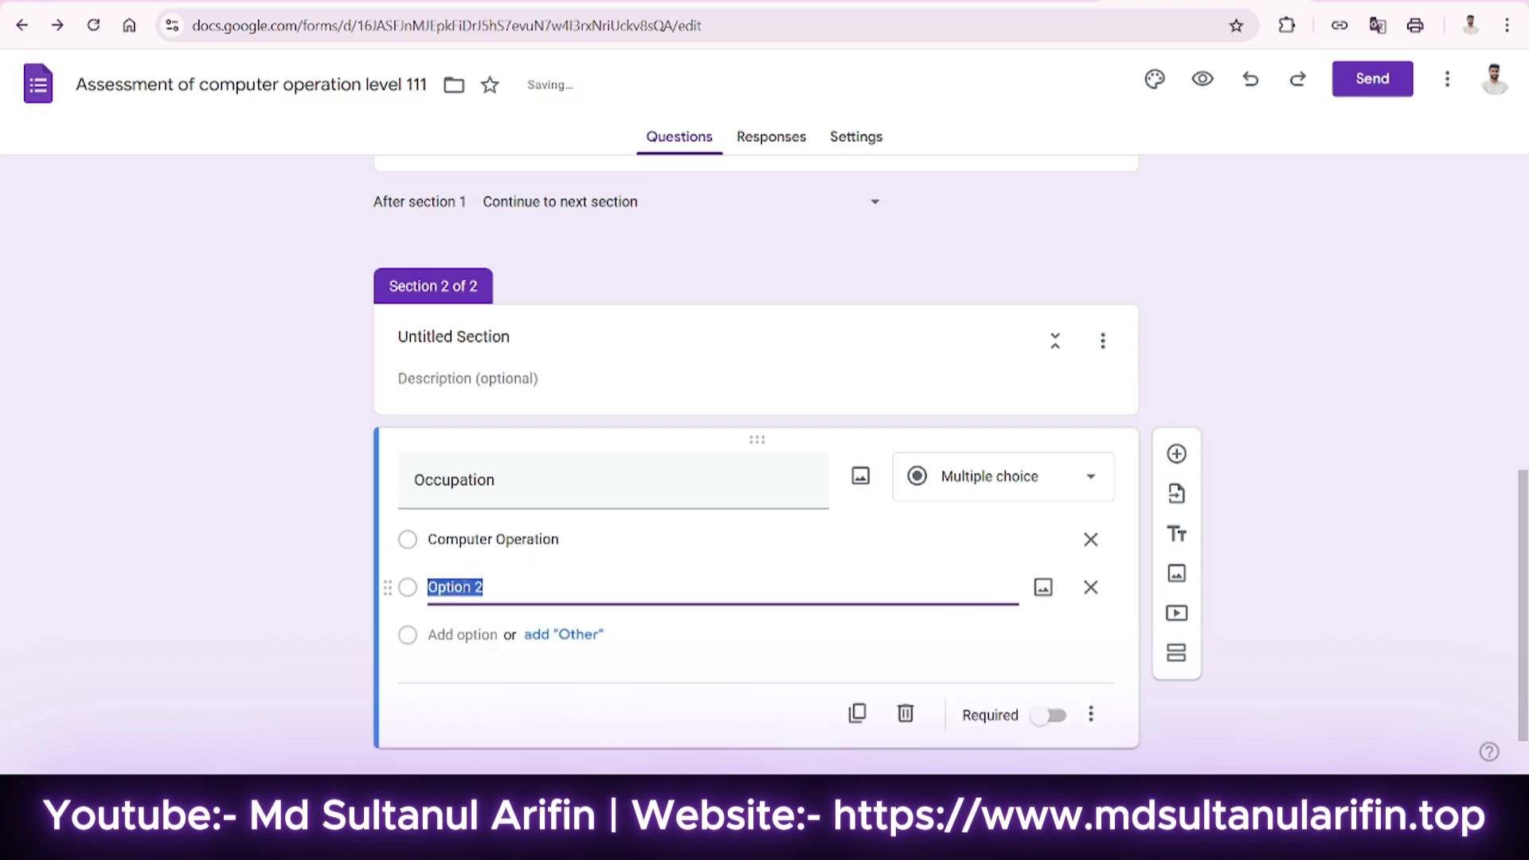
text(Graphic Design)
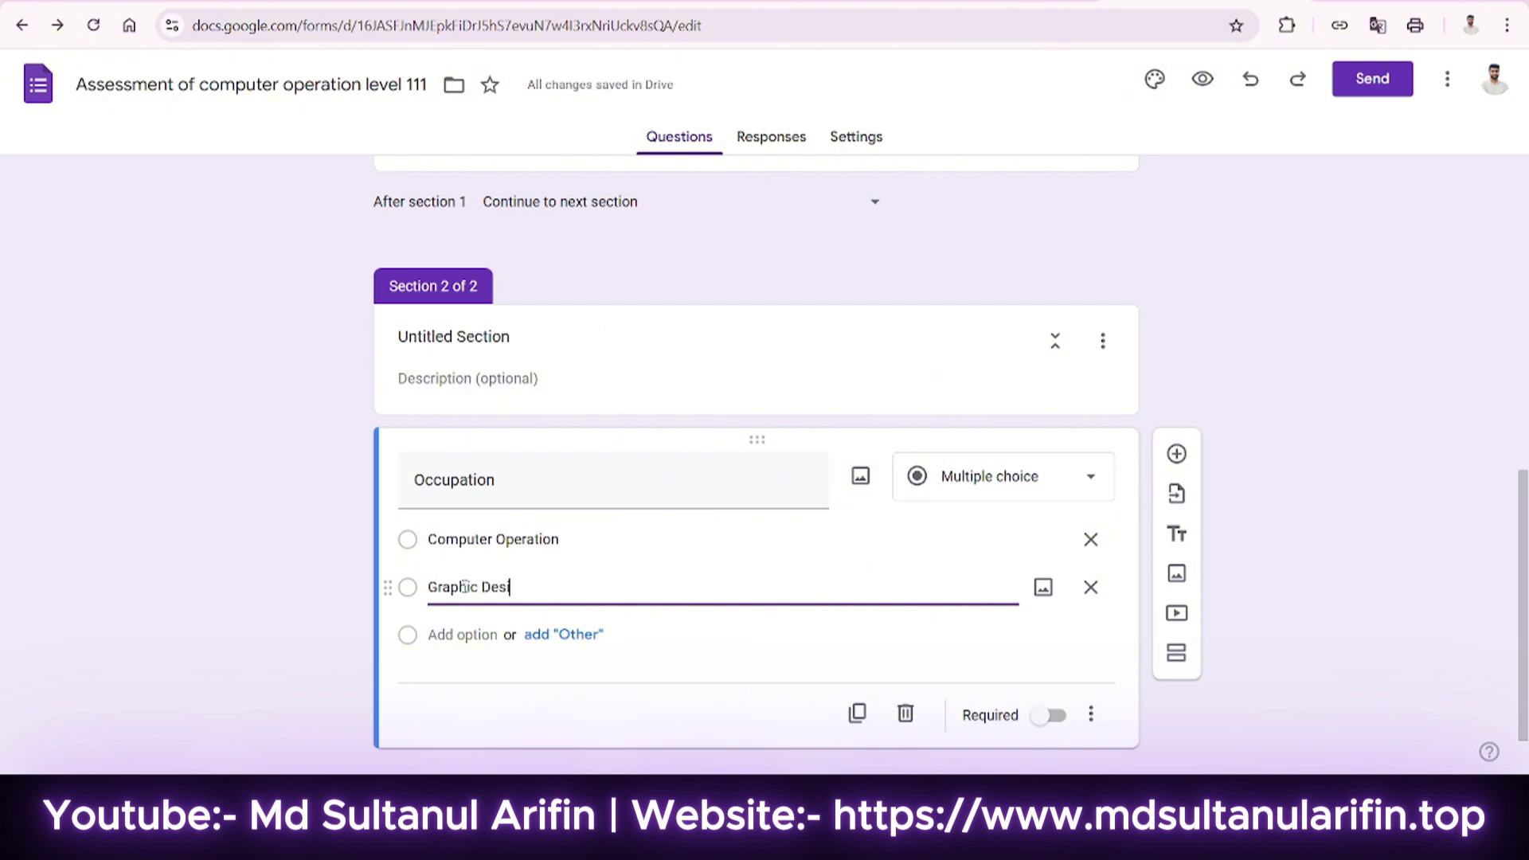
key(BackSpace)
key(BackSpace)
text(gn)
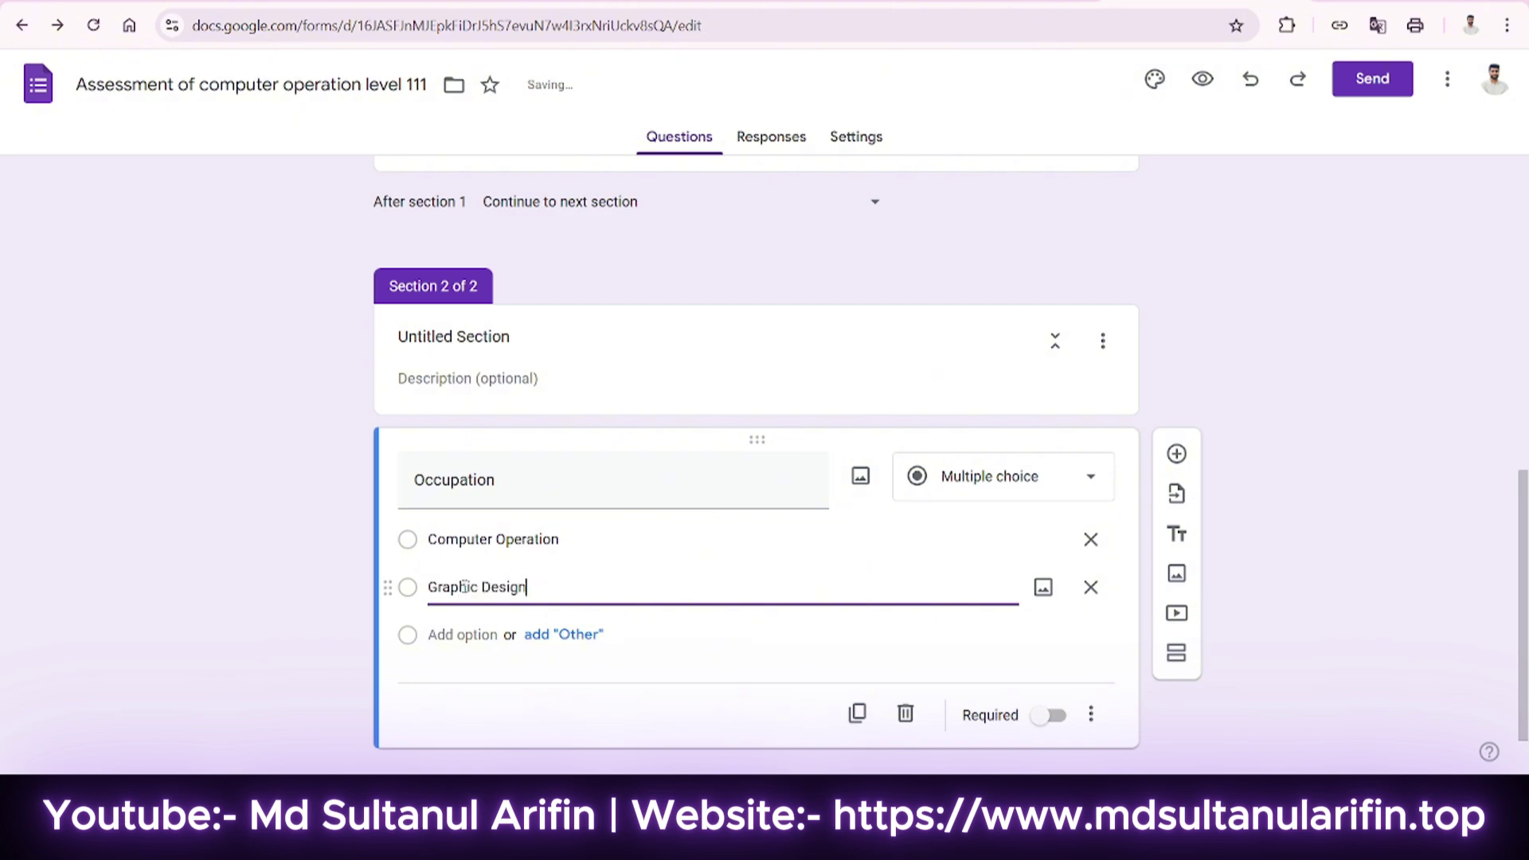
key(Return)
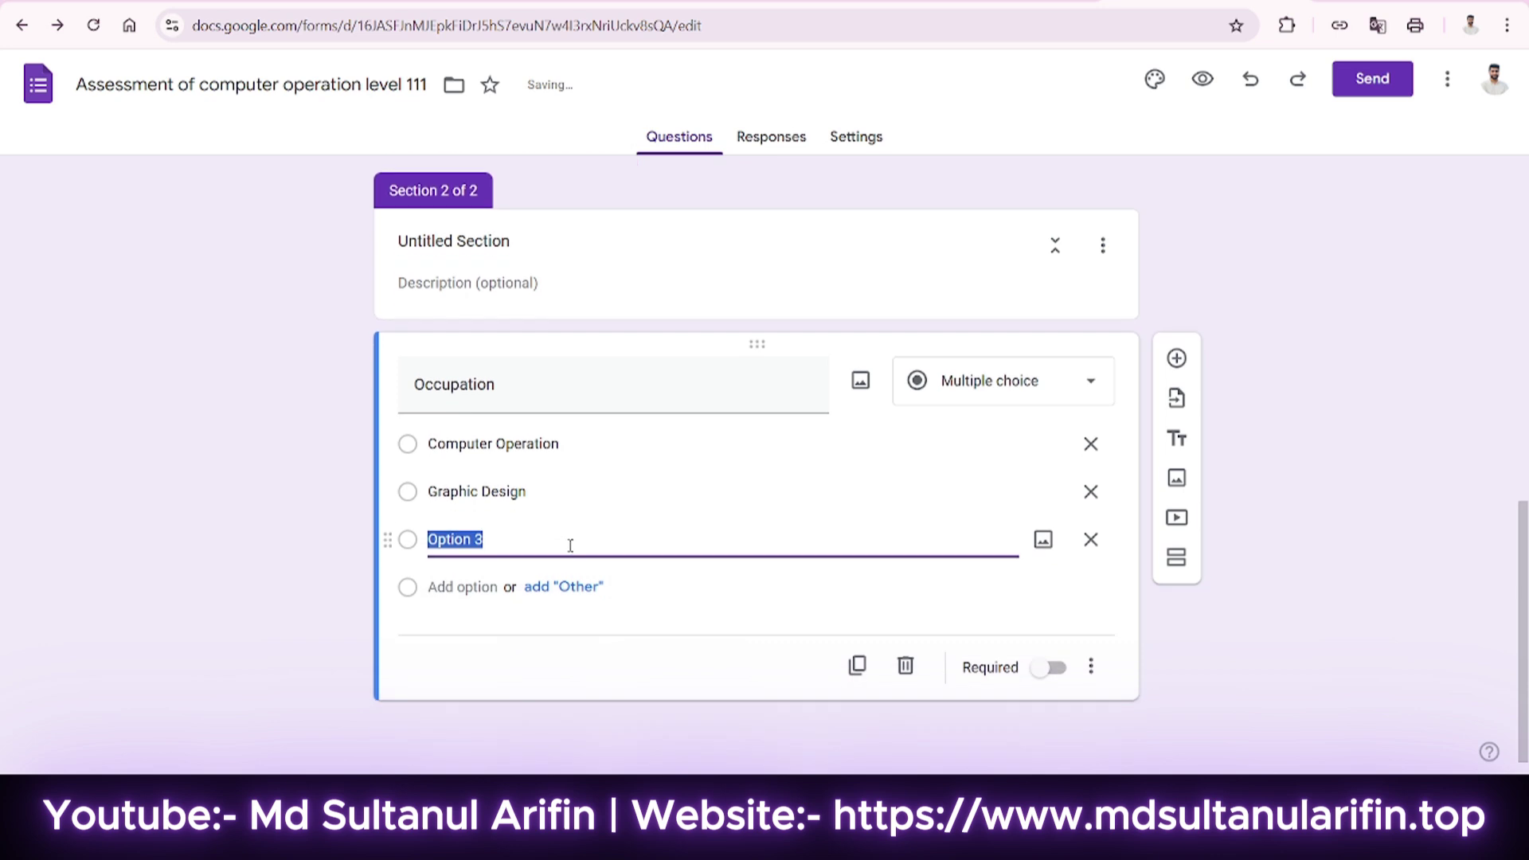
text(IT)
text(Graphic )
text(Design )
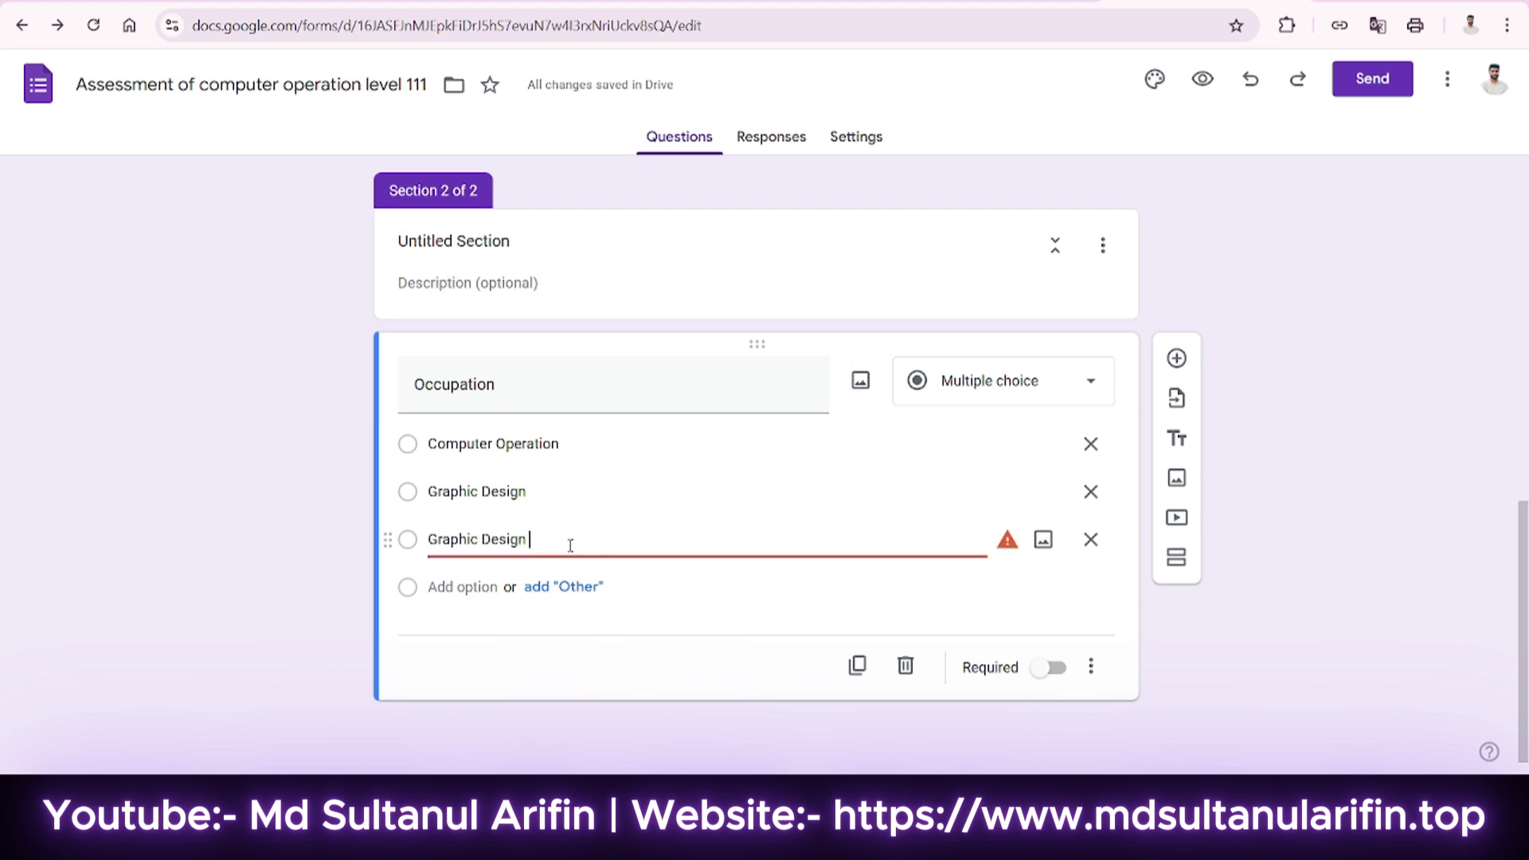
text(for Freelancing)
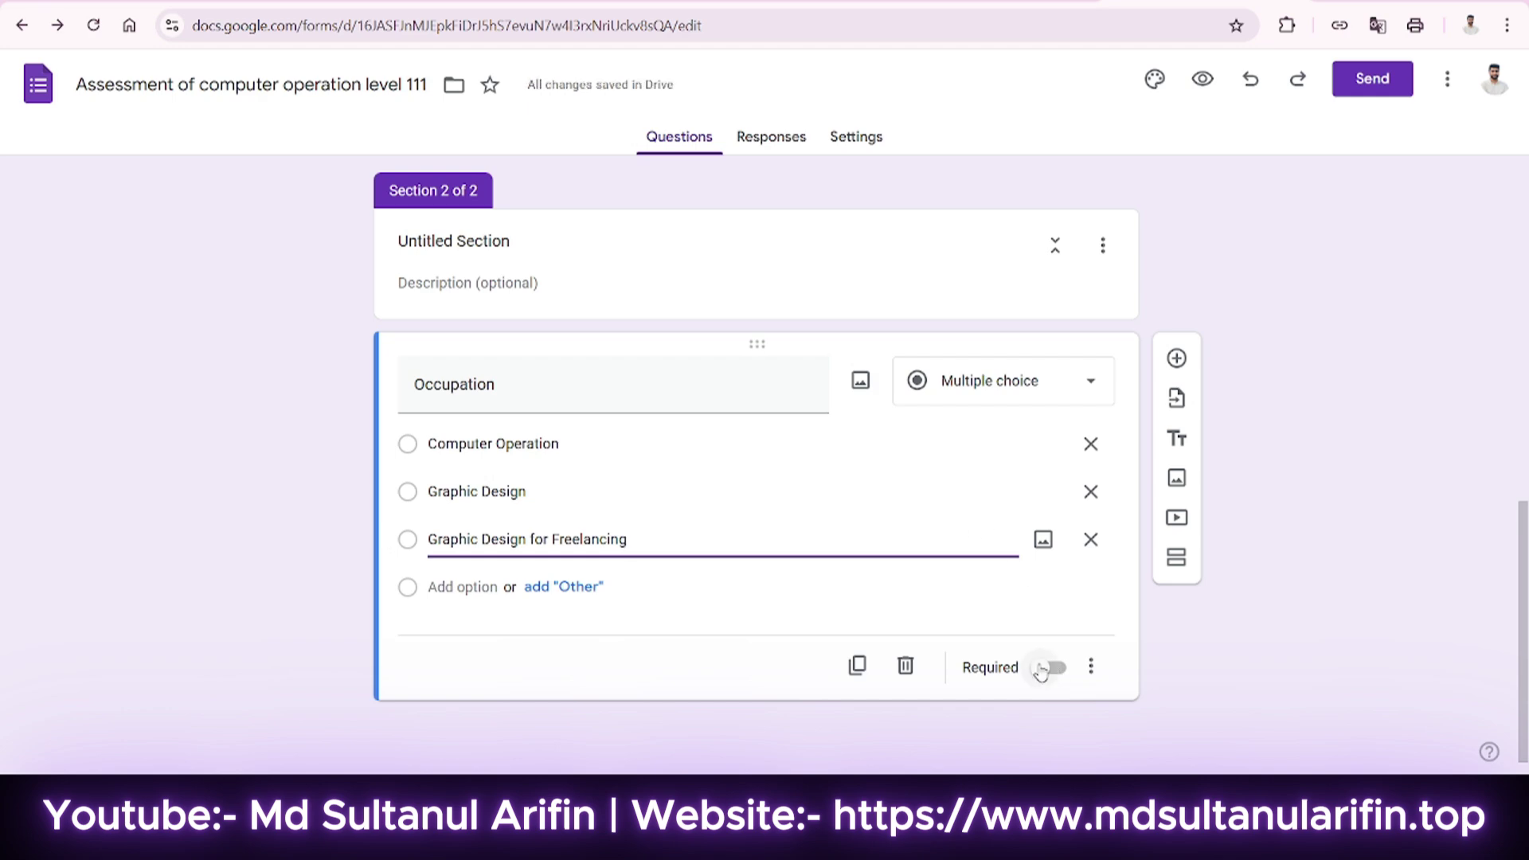
Add a new File upload question below Occupation titled 'Attachment'.
click(1177, 359)
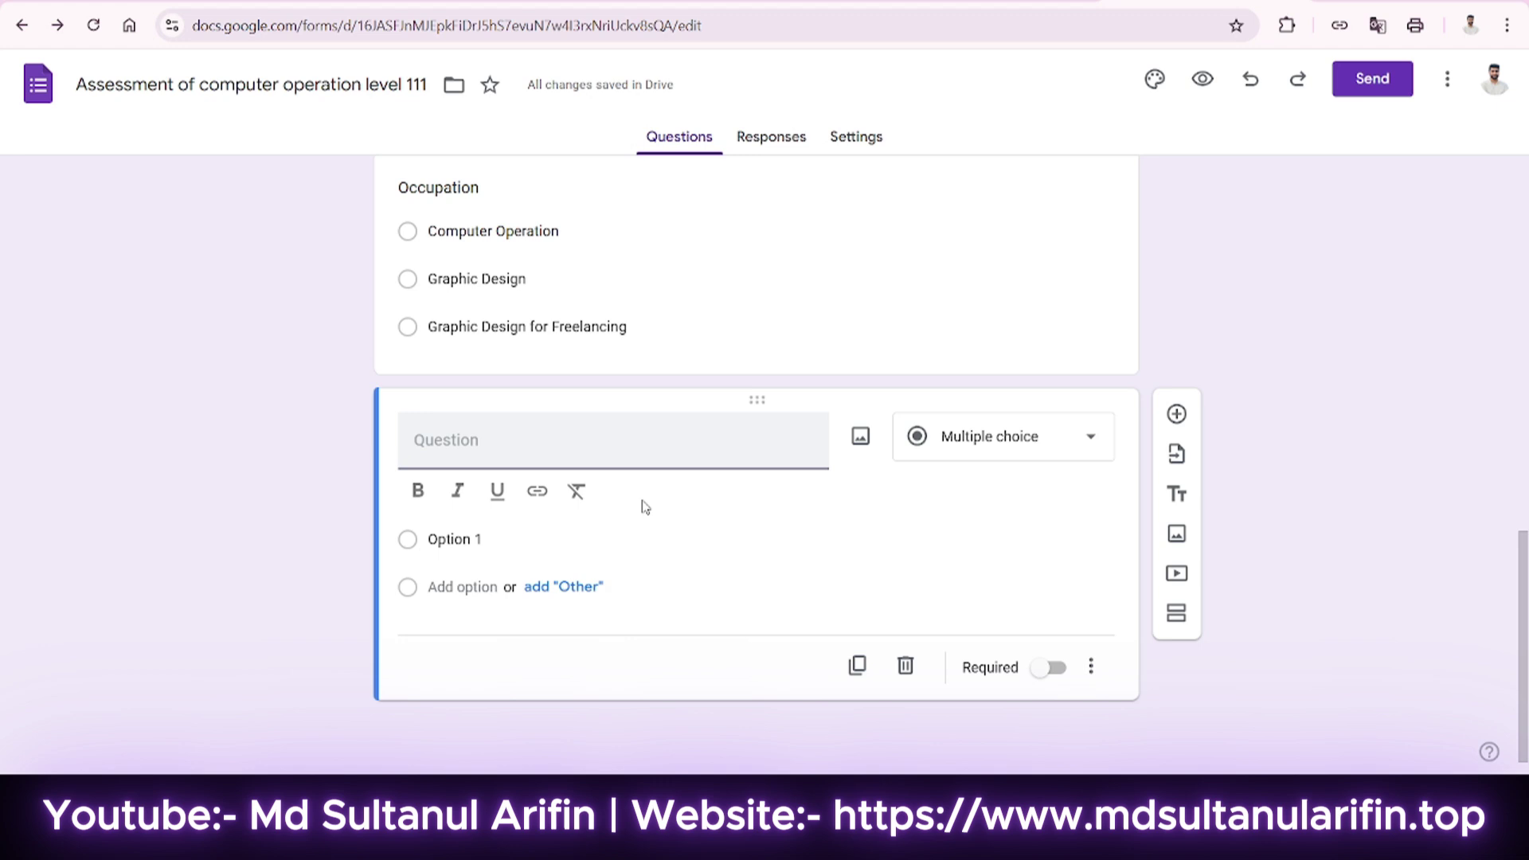
click(966, 446)
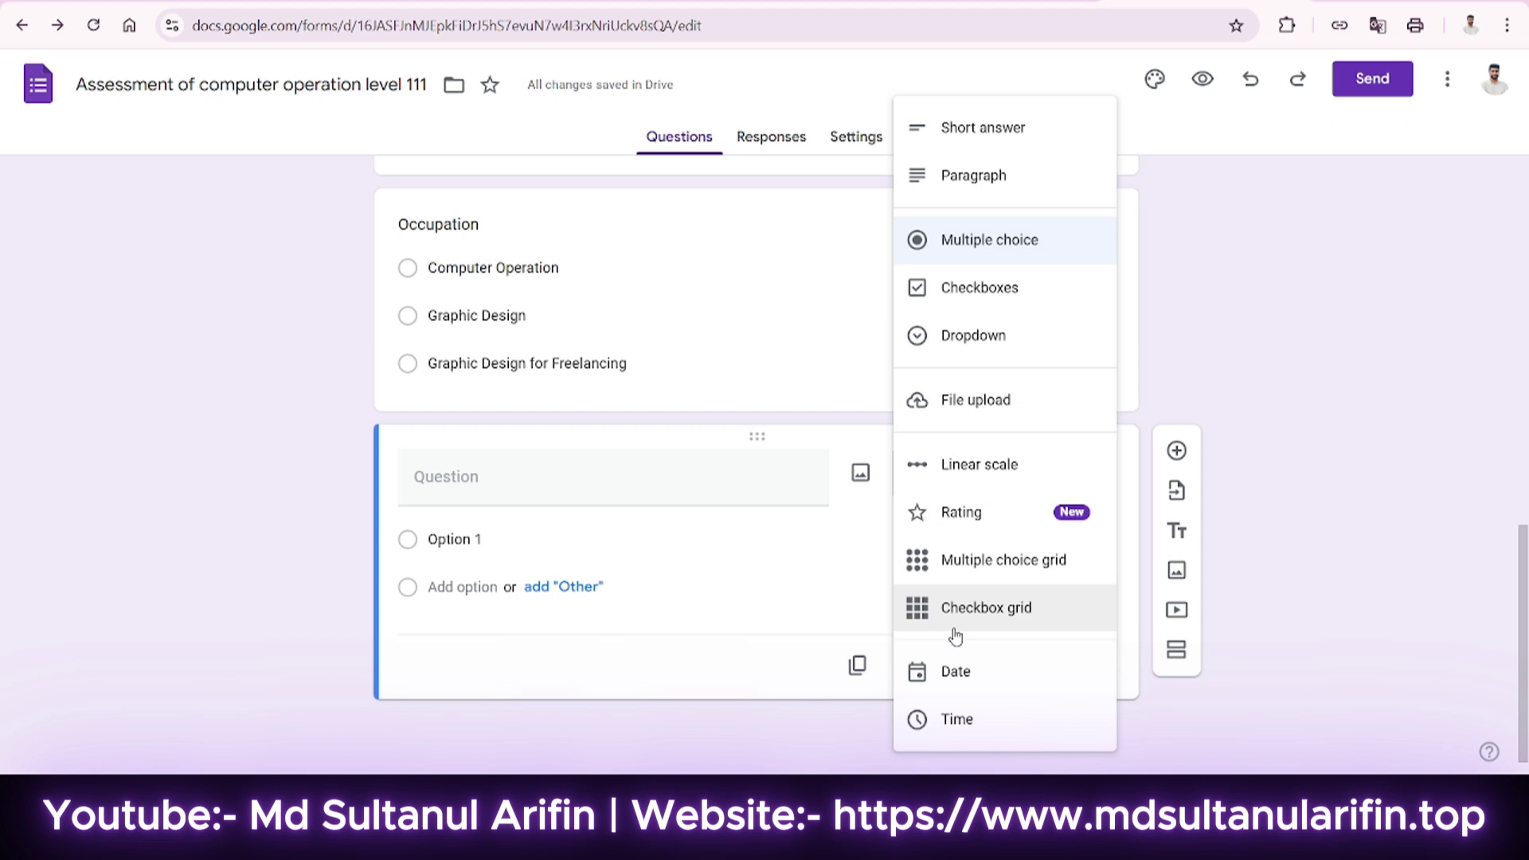
click(983, 413)
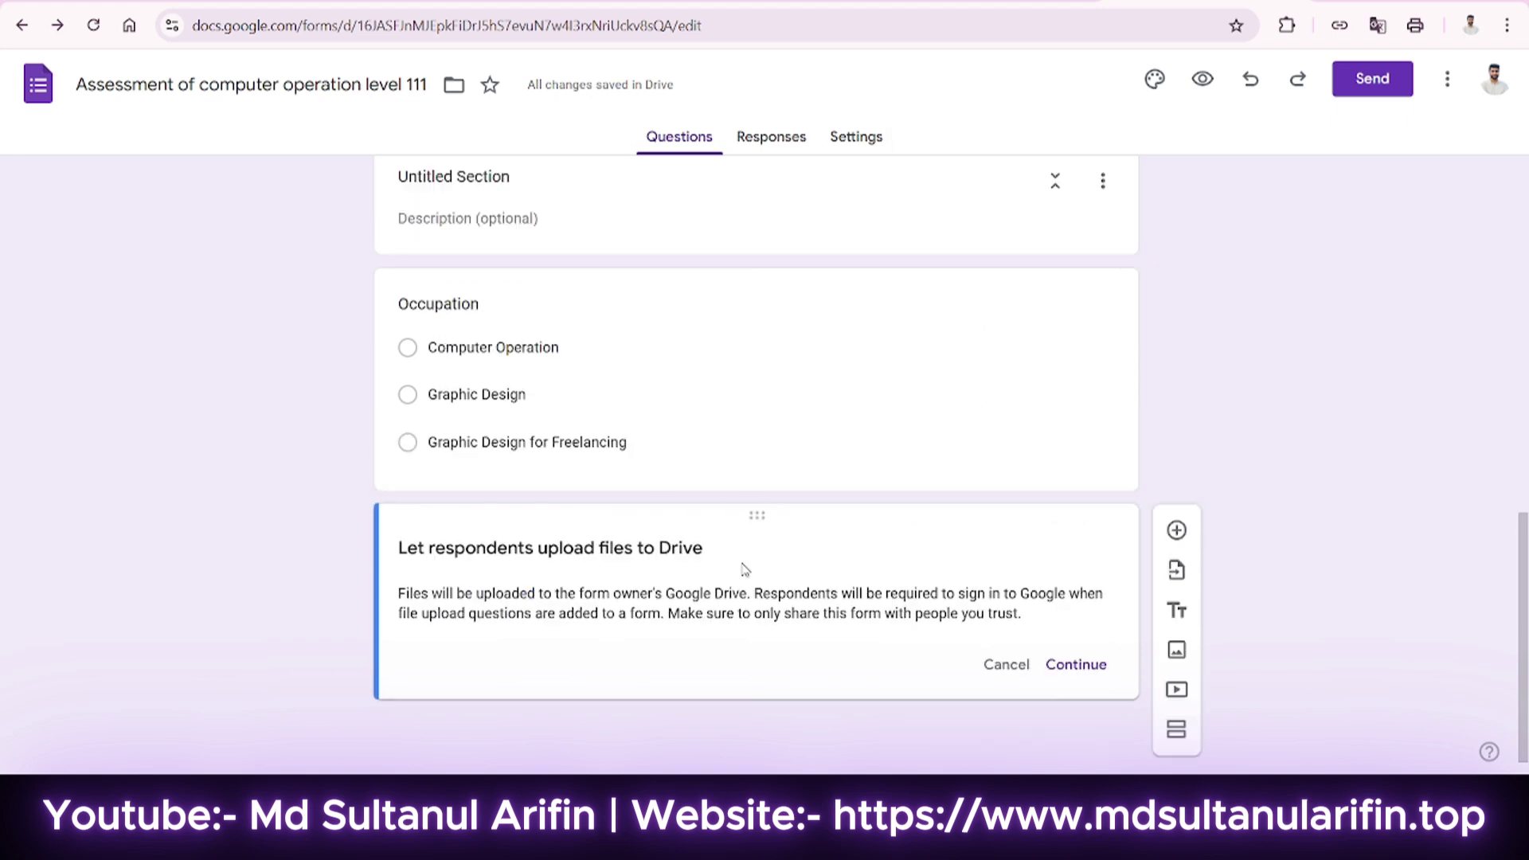
click(1096, 673)
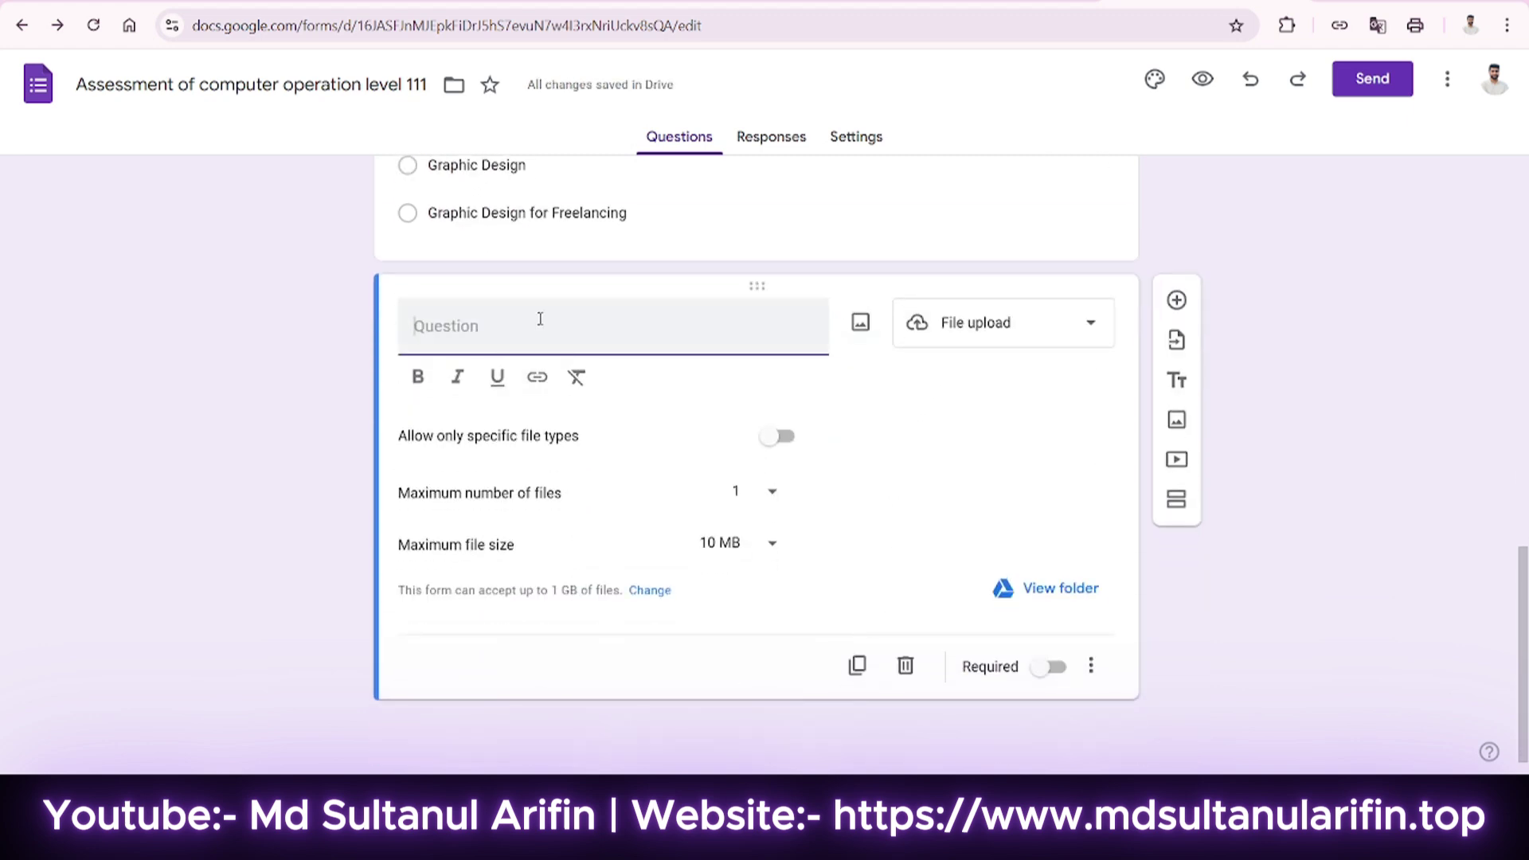
text(Att)
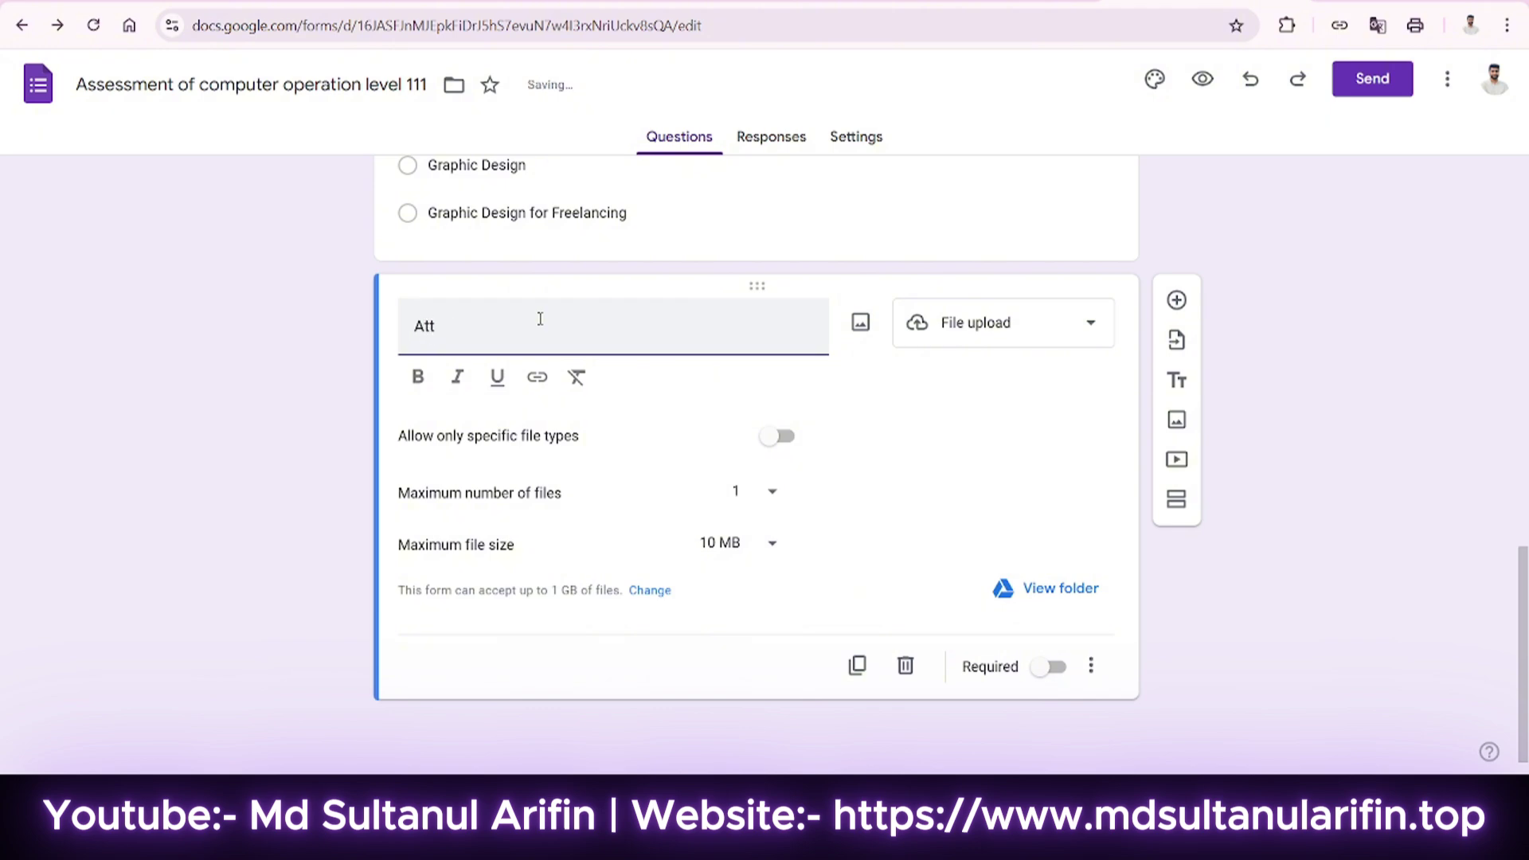
text(achment)
click(619, 418)
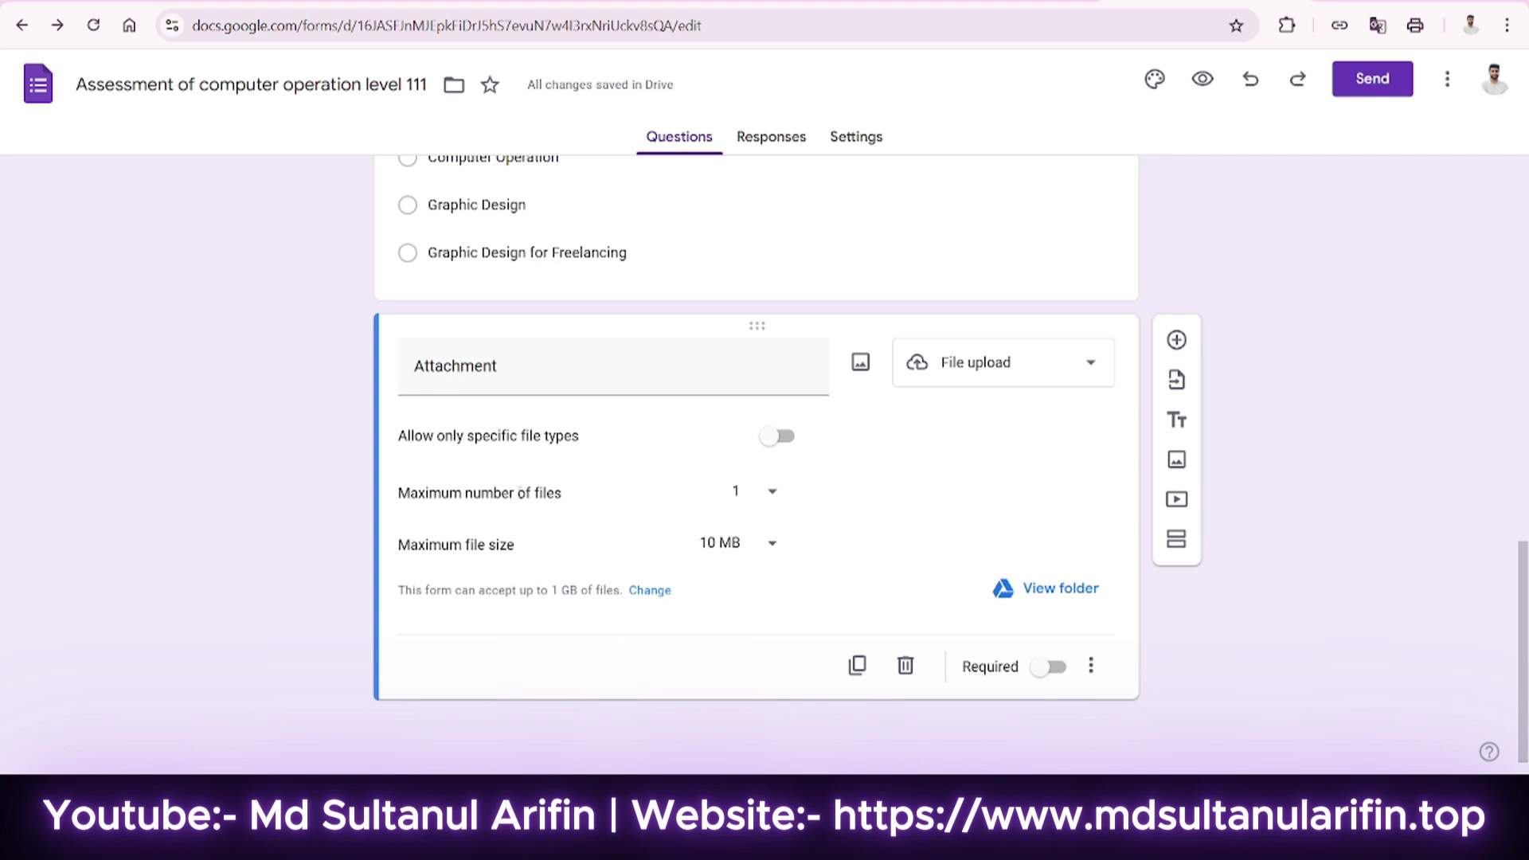
Limit Attachment to PDF files only, up to 5 files of 1 MB each, and make it required.
drag(548, 492, 447, 492)
triple_click(450, 492)
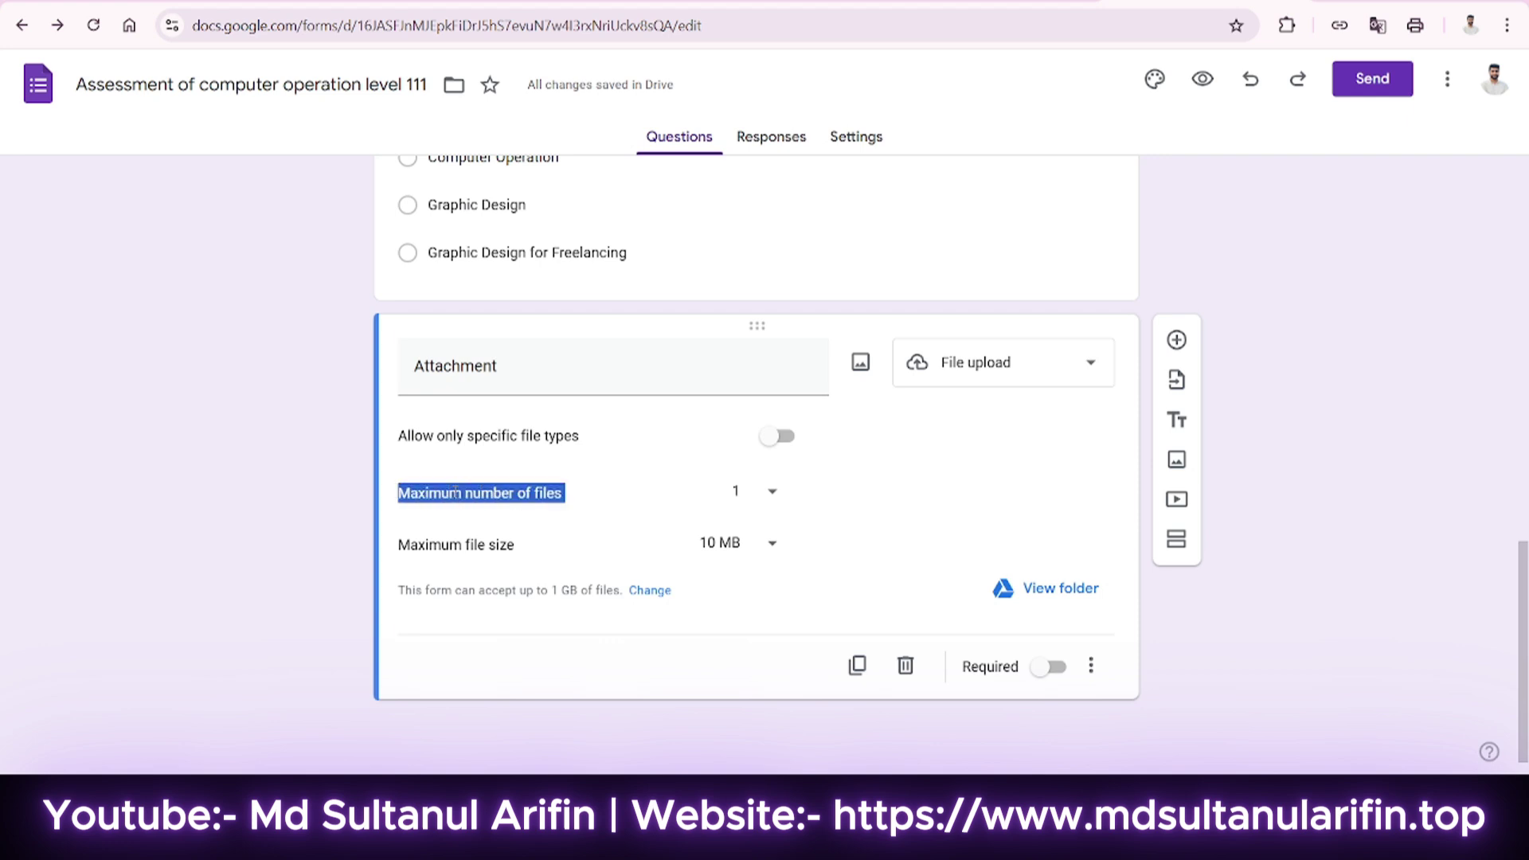
click(455, 492)
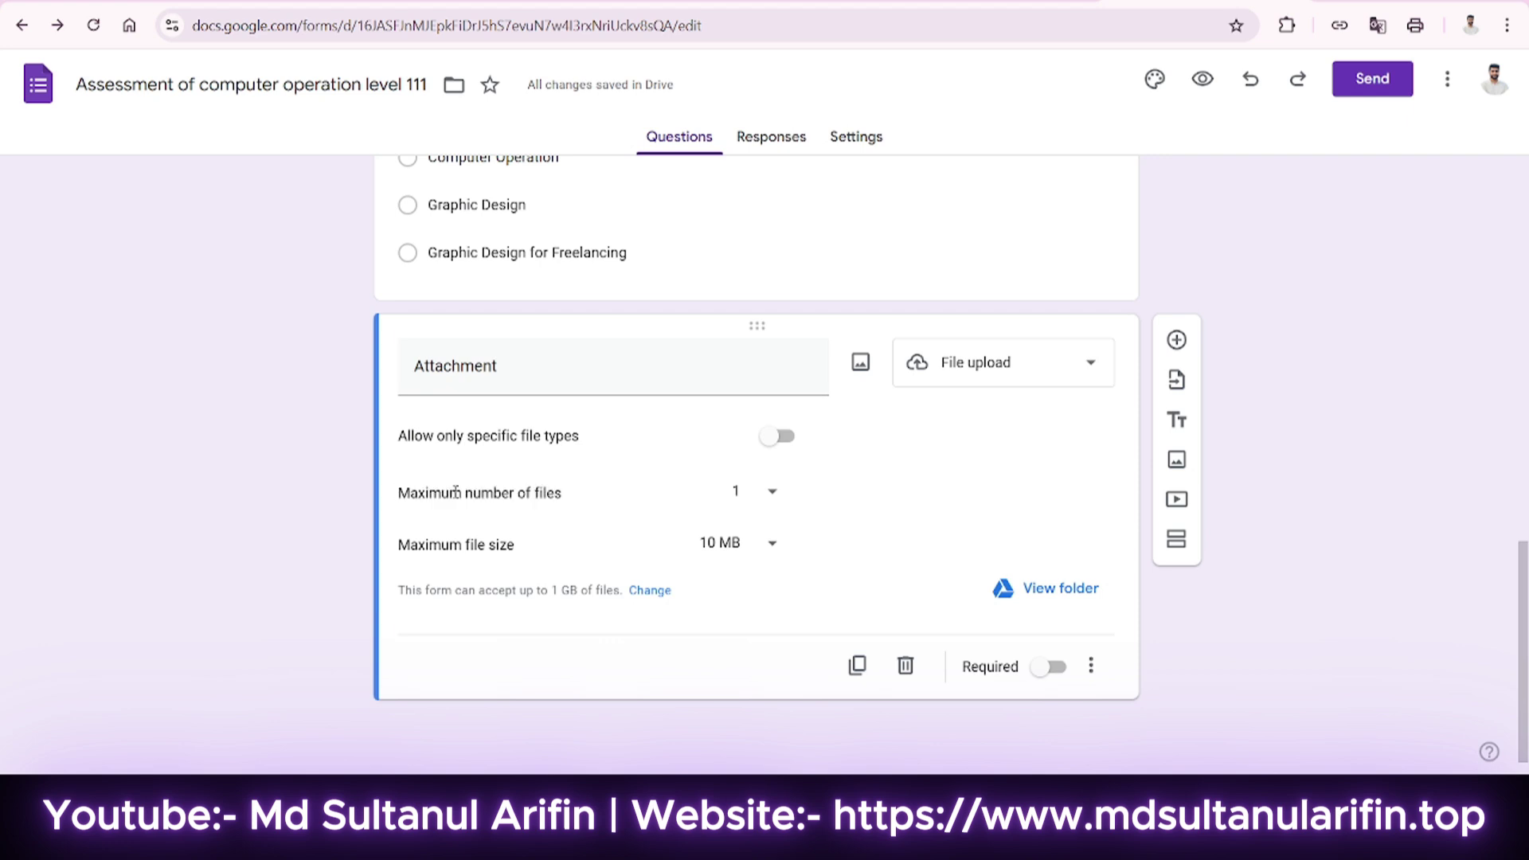
click(754, 502)
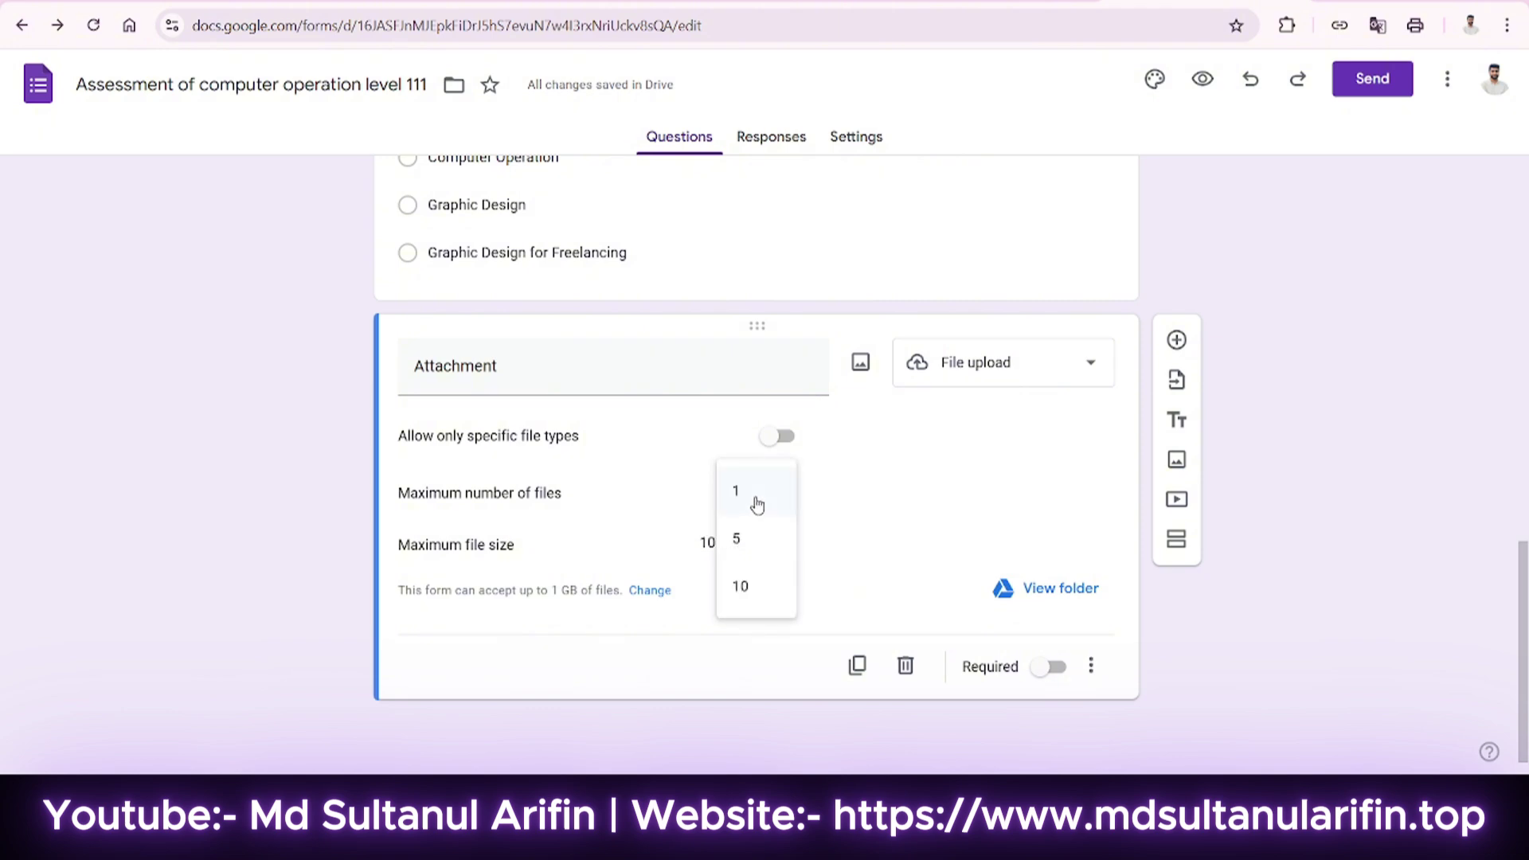
click(744, 555)
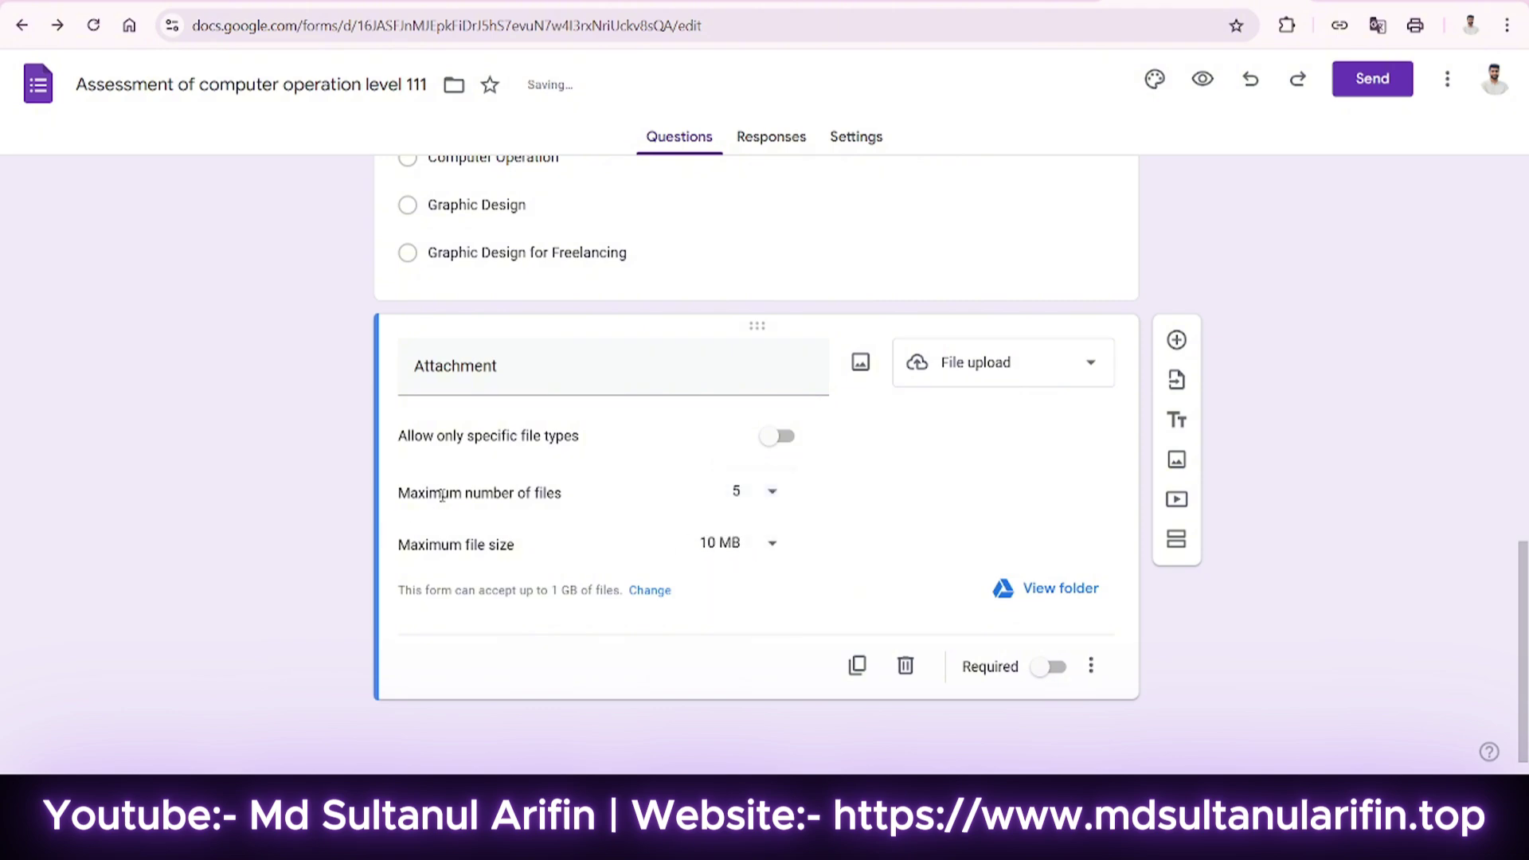
click(463, 437)
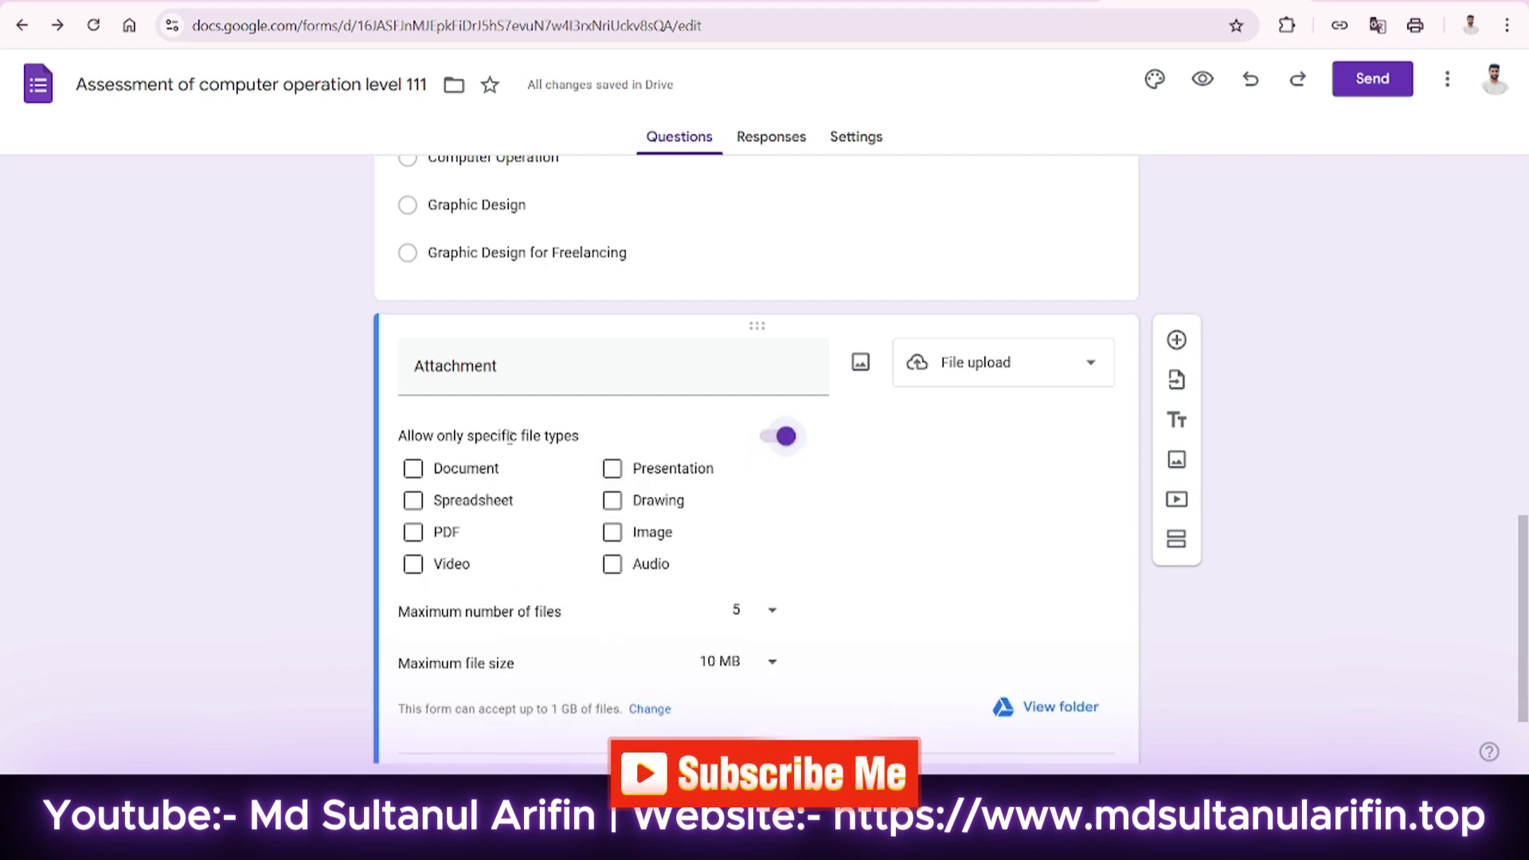
click(412, 532)
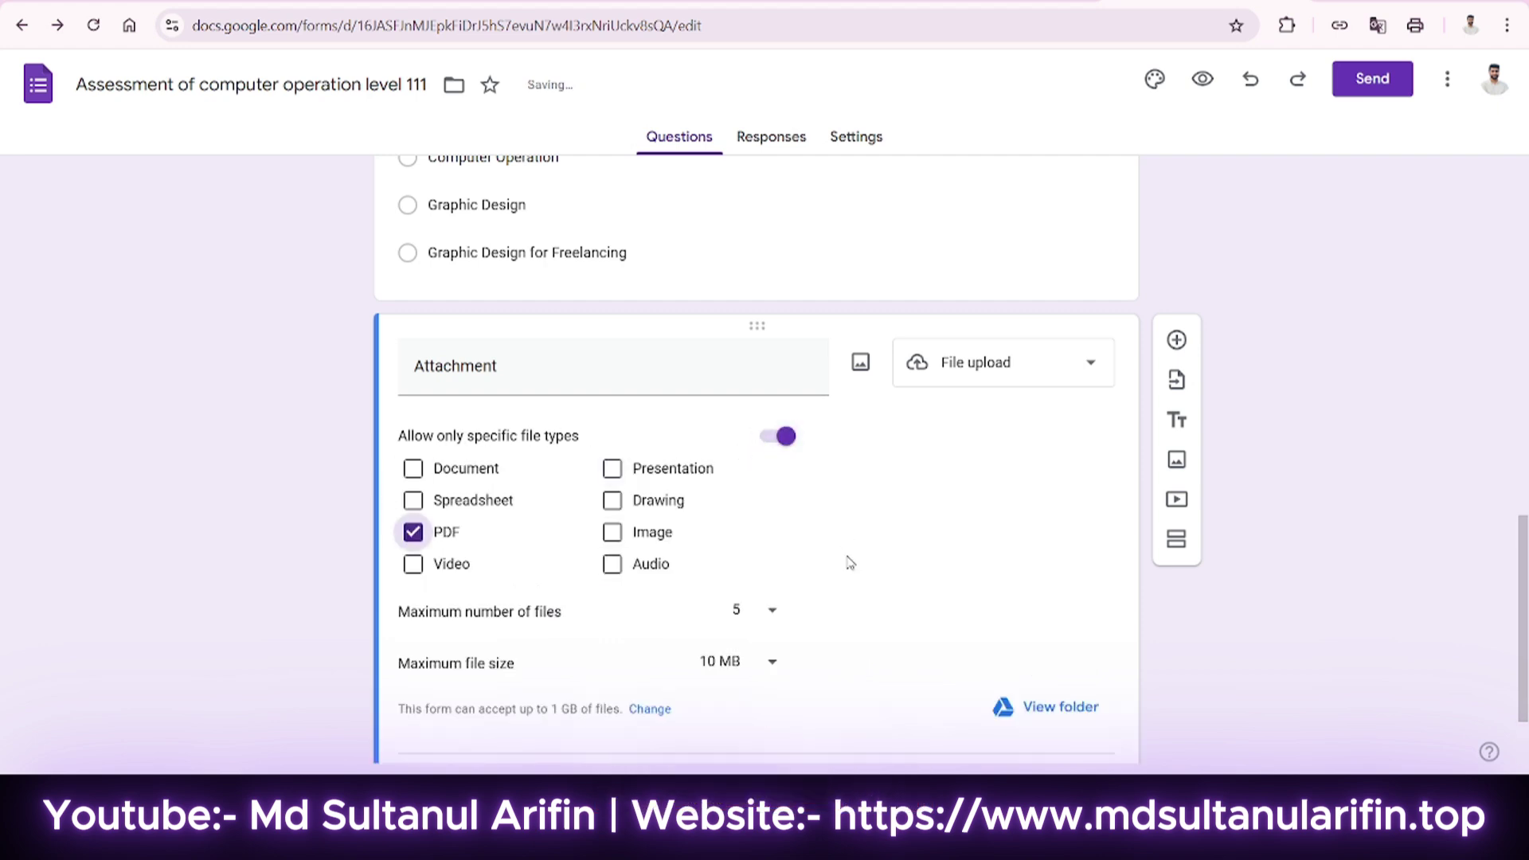
scroll(850, 562, down, 1)
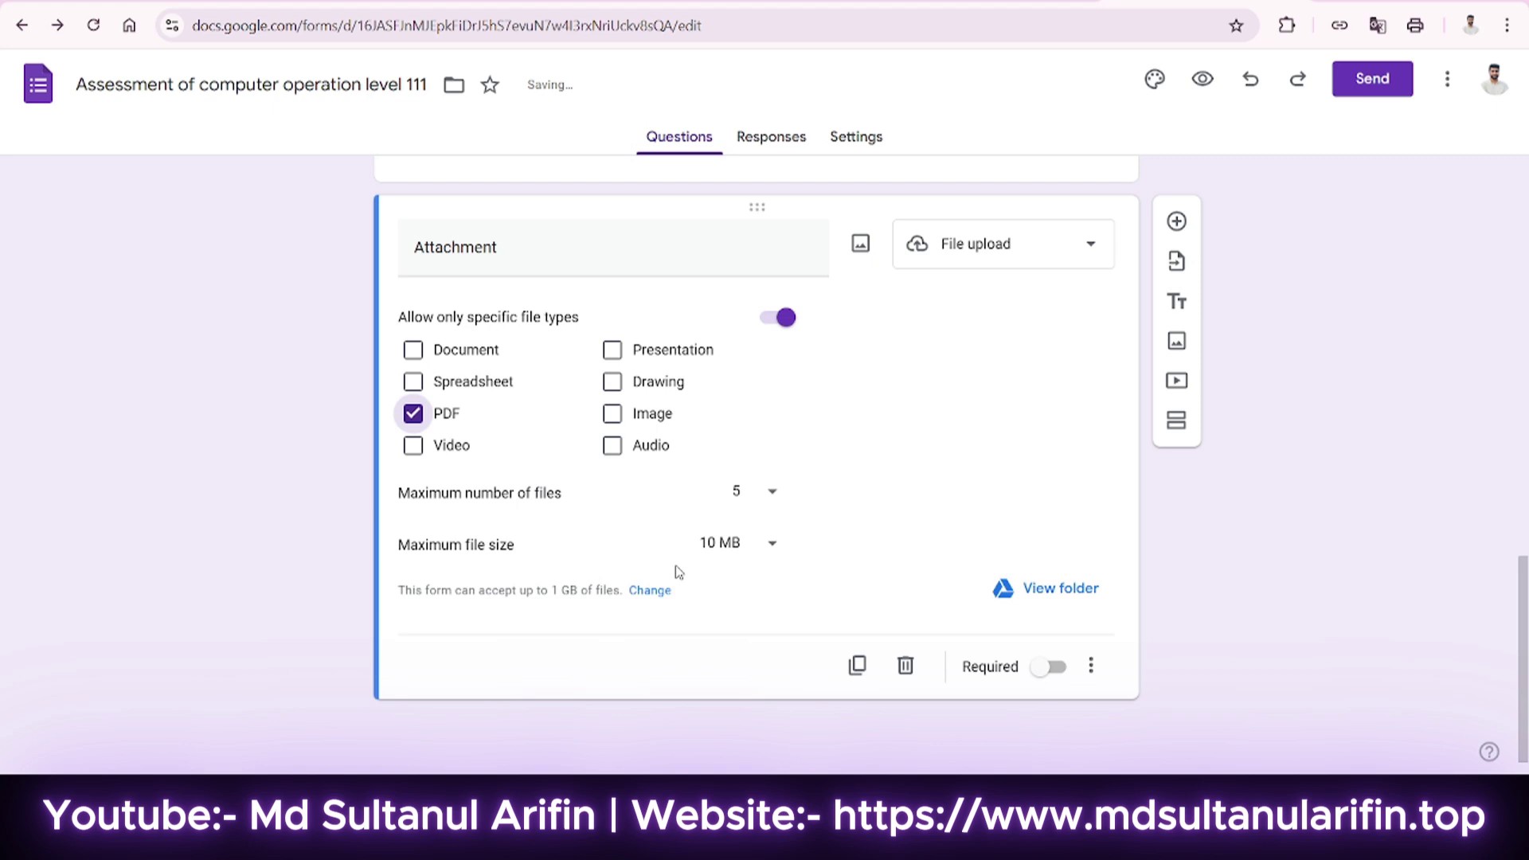
click(728, 500)
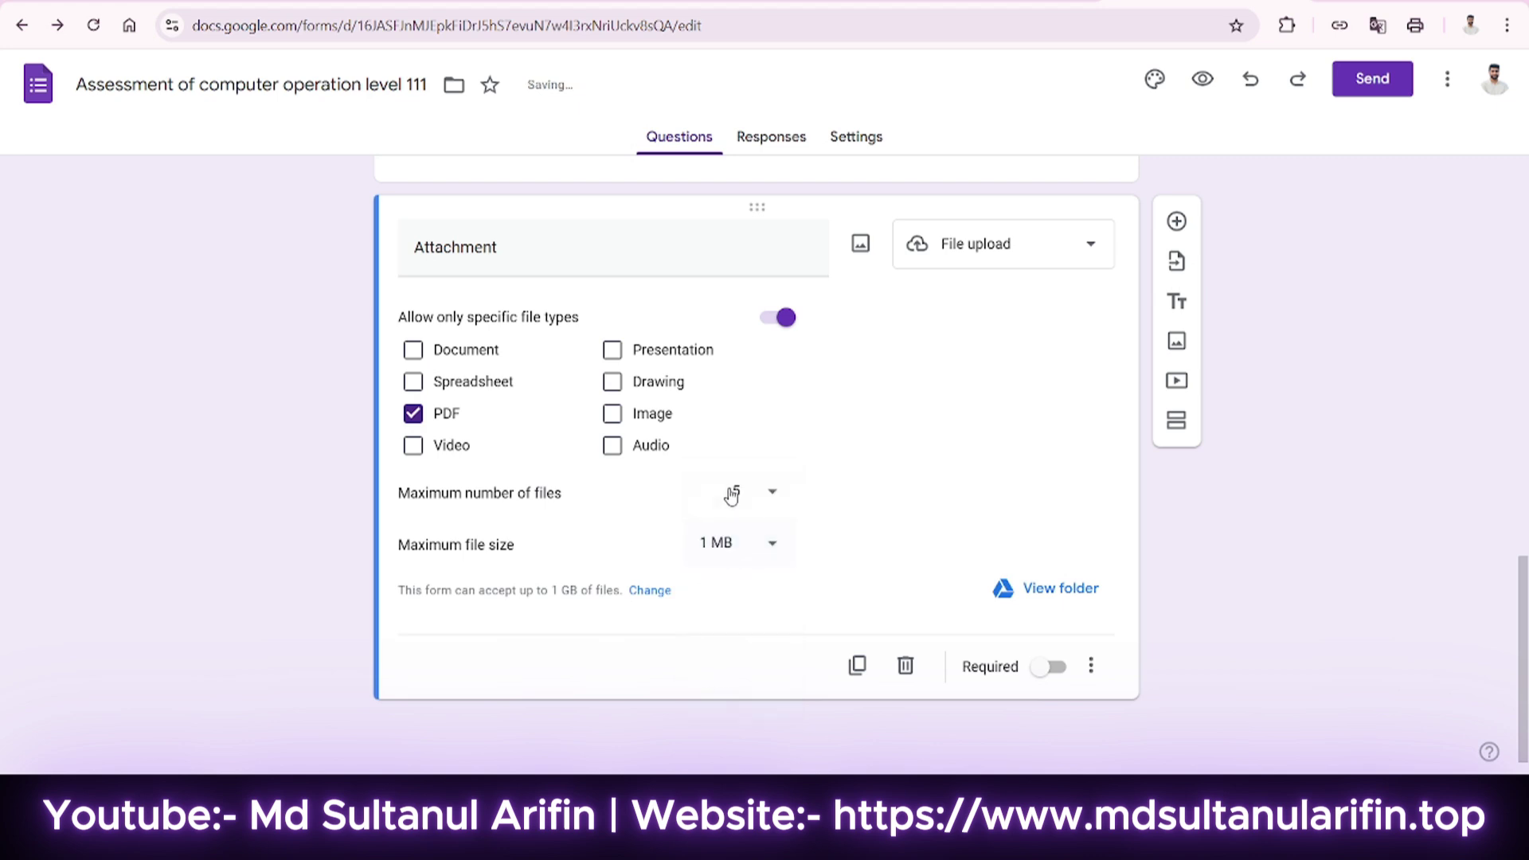
click(1039, 673)
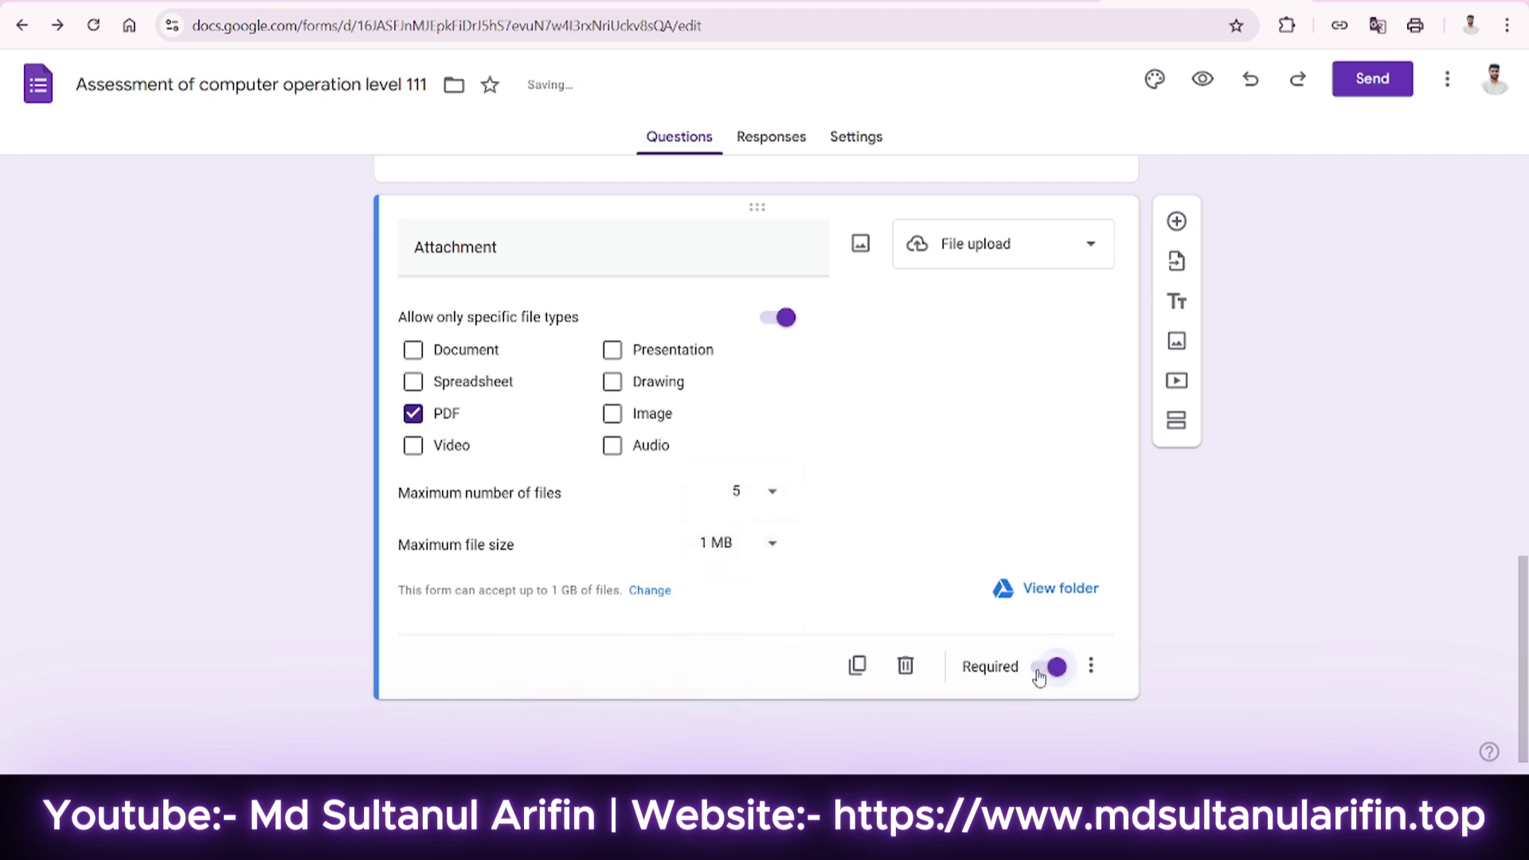
Preview the form as respondents will see it.
scroll(940, 532, up, 1)
scroll(940, 532, down, 1)
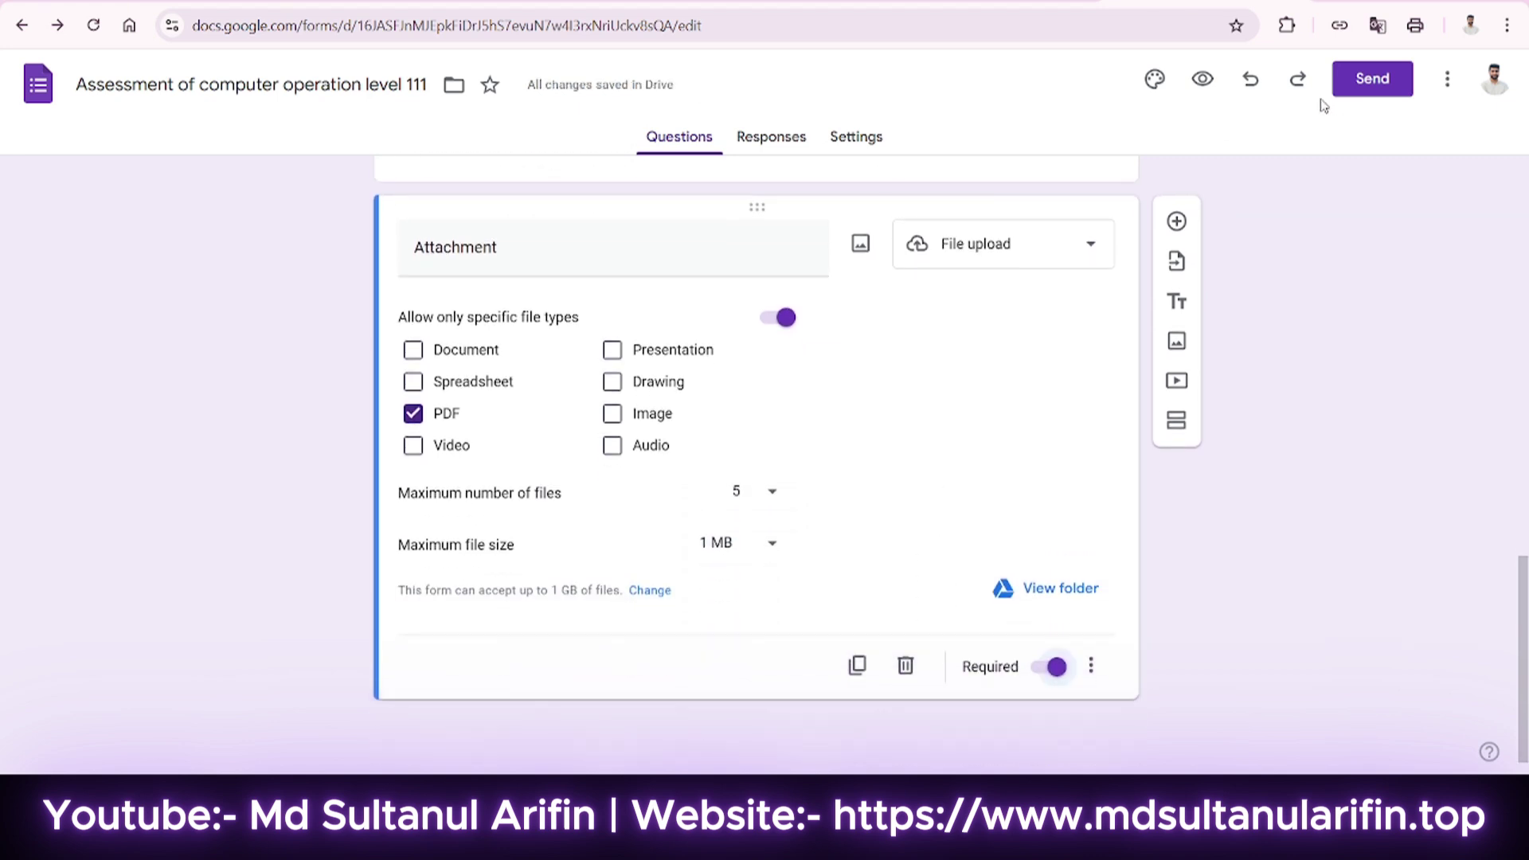
click(1202, 79)
Leave the preview and return to the form editor.
scroll(637, 501, down, 5)
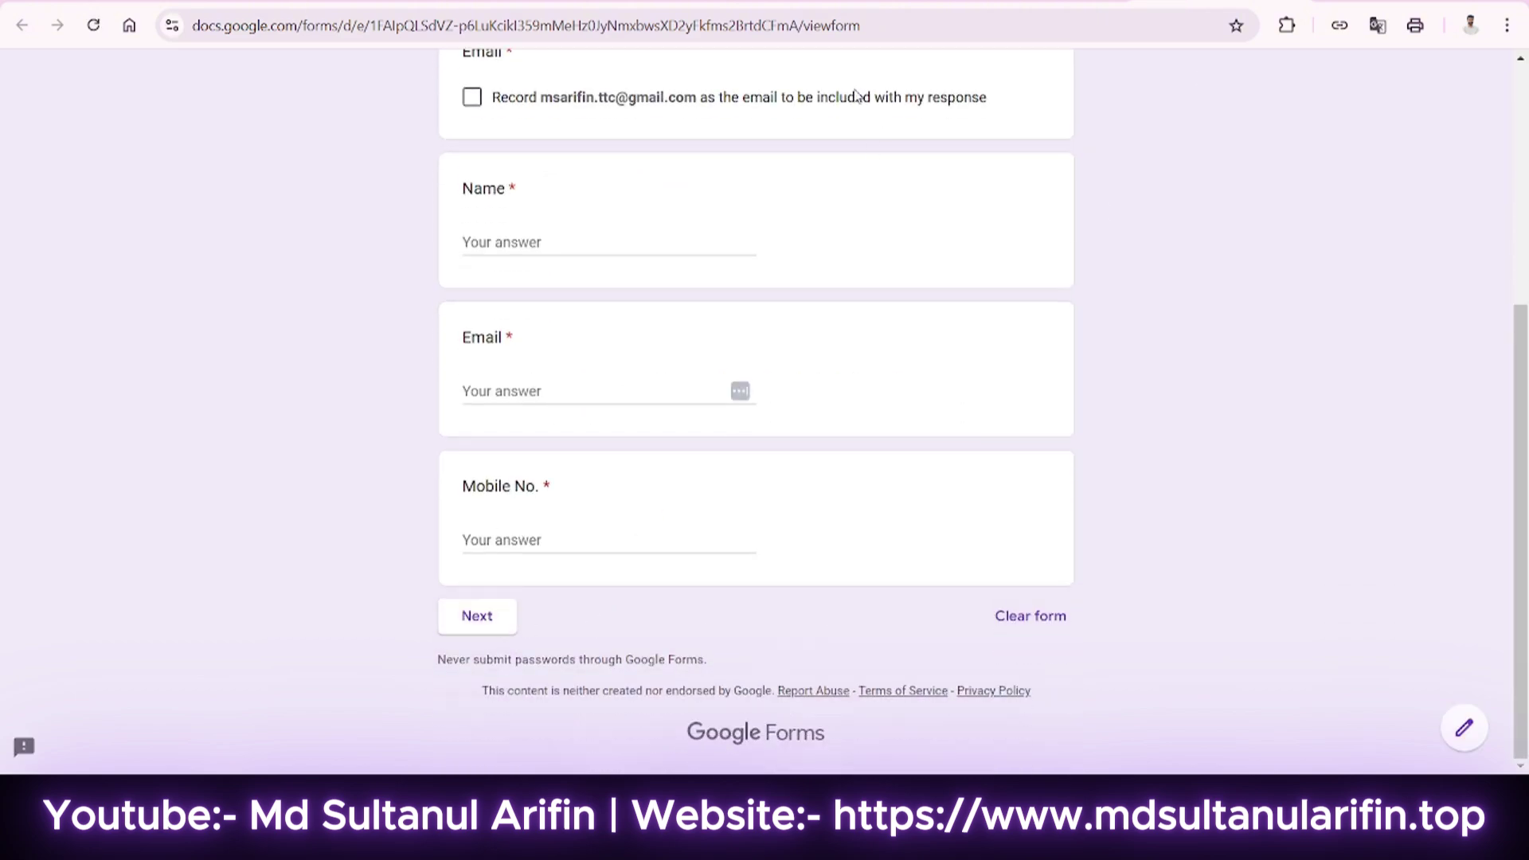
click(1028, 2)
scroll(738, 388, up, 3)
scroll(739, 388, up, 10)
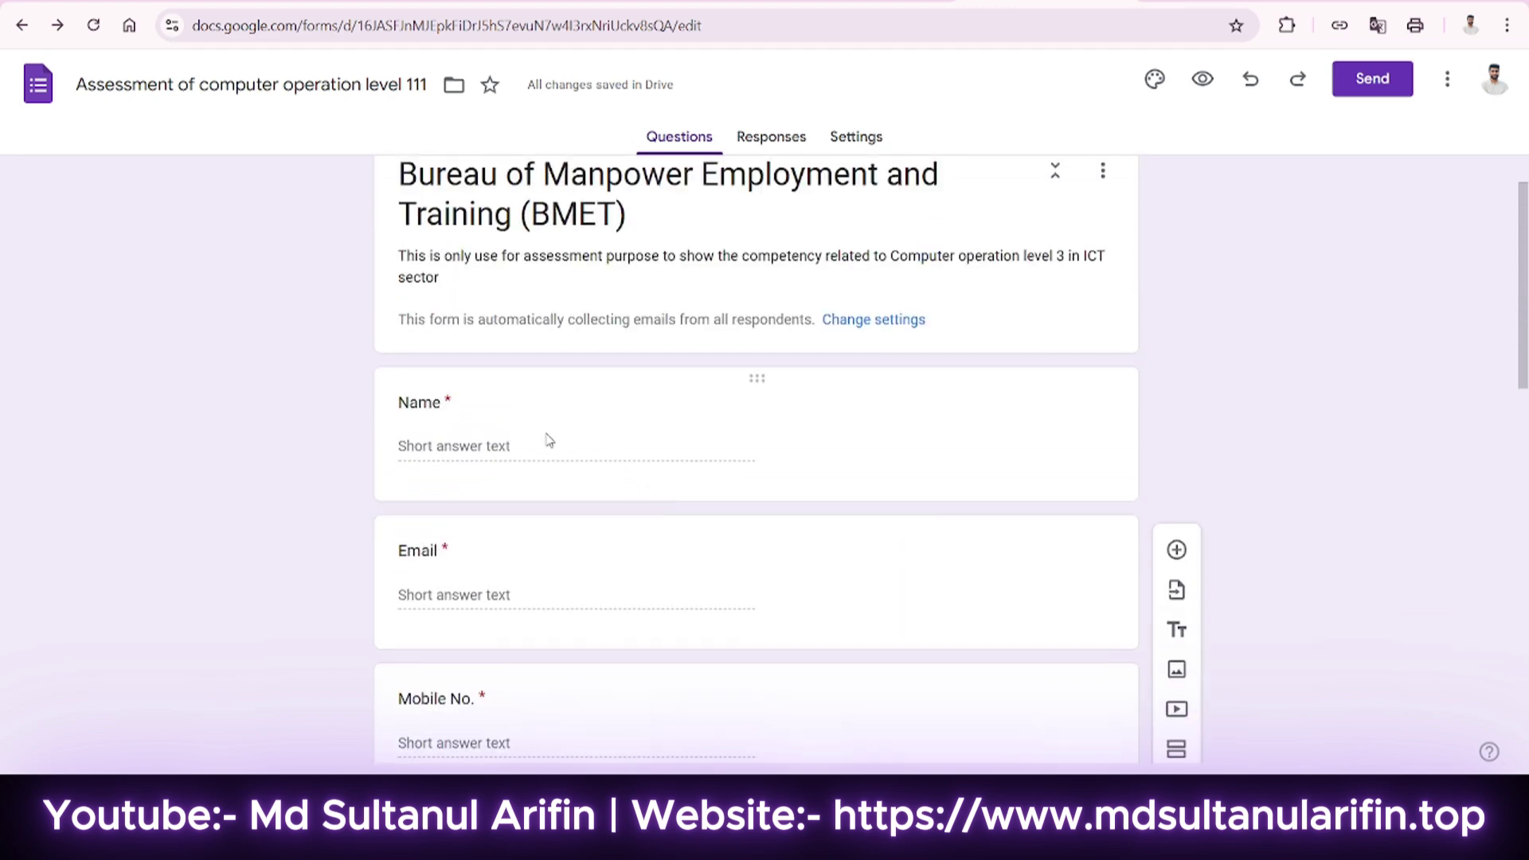
scroll(488, 576, down, 3)
Add Text > Email response validation to the Email question.
click(505, 381)
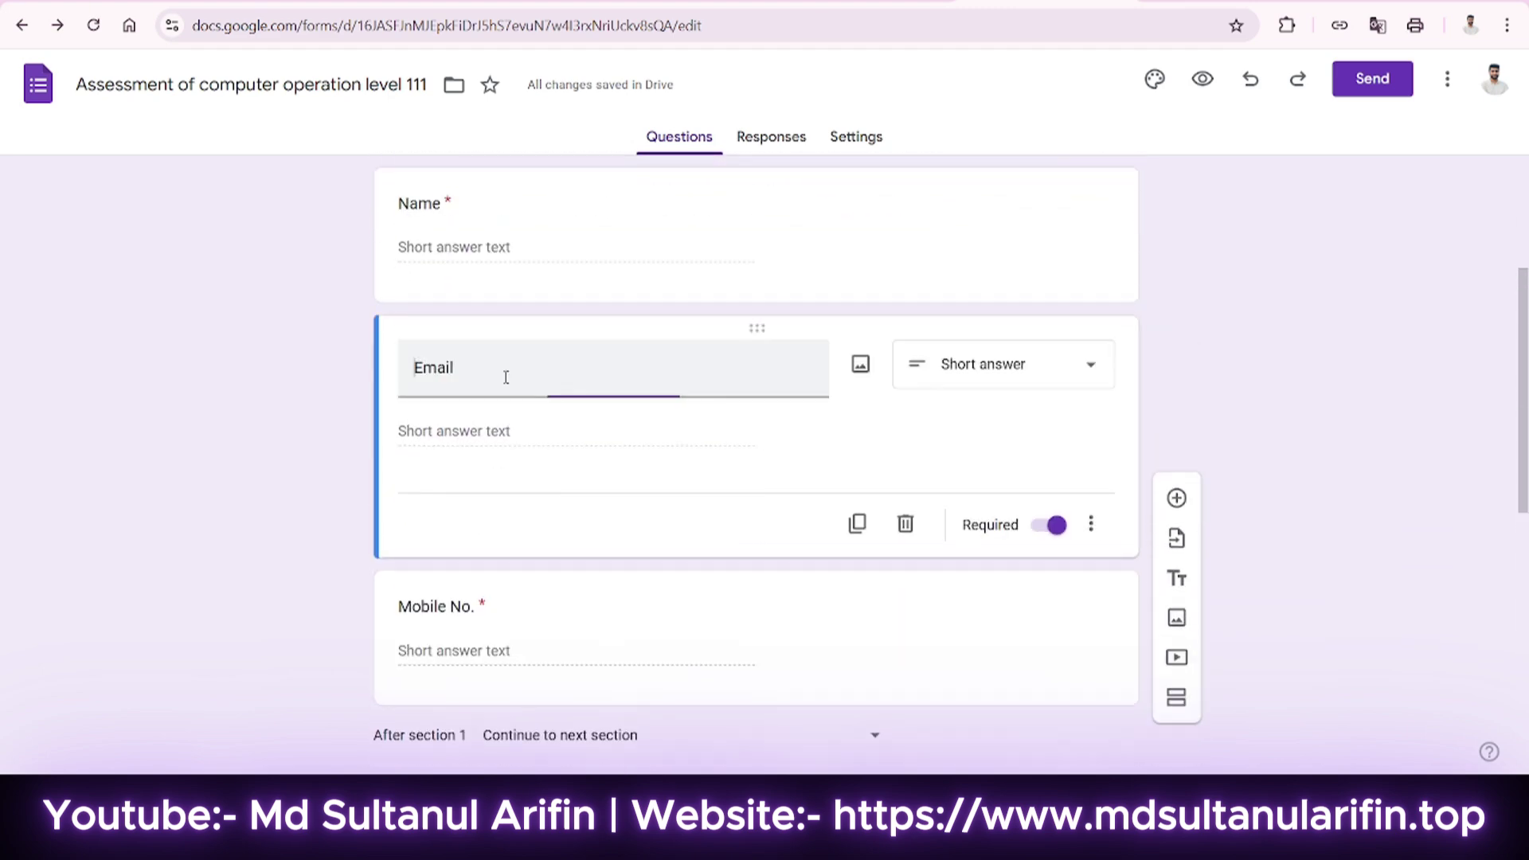
click(1092, 561)
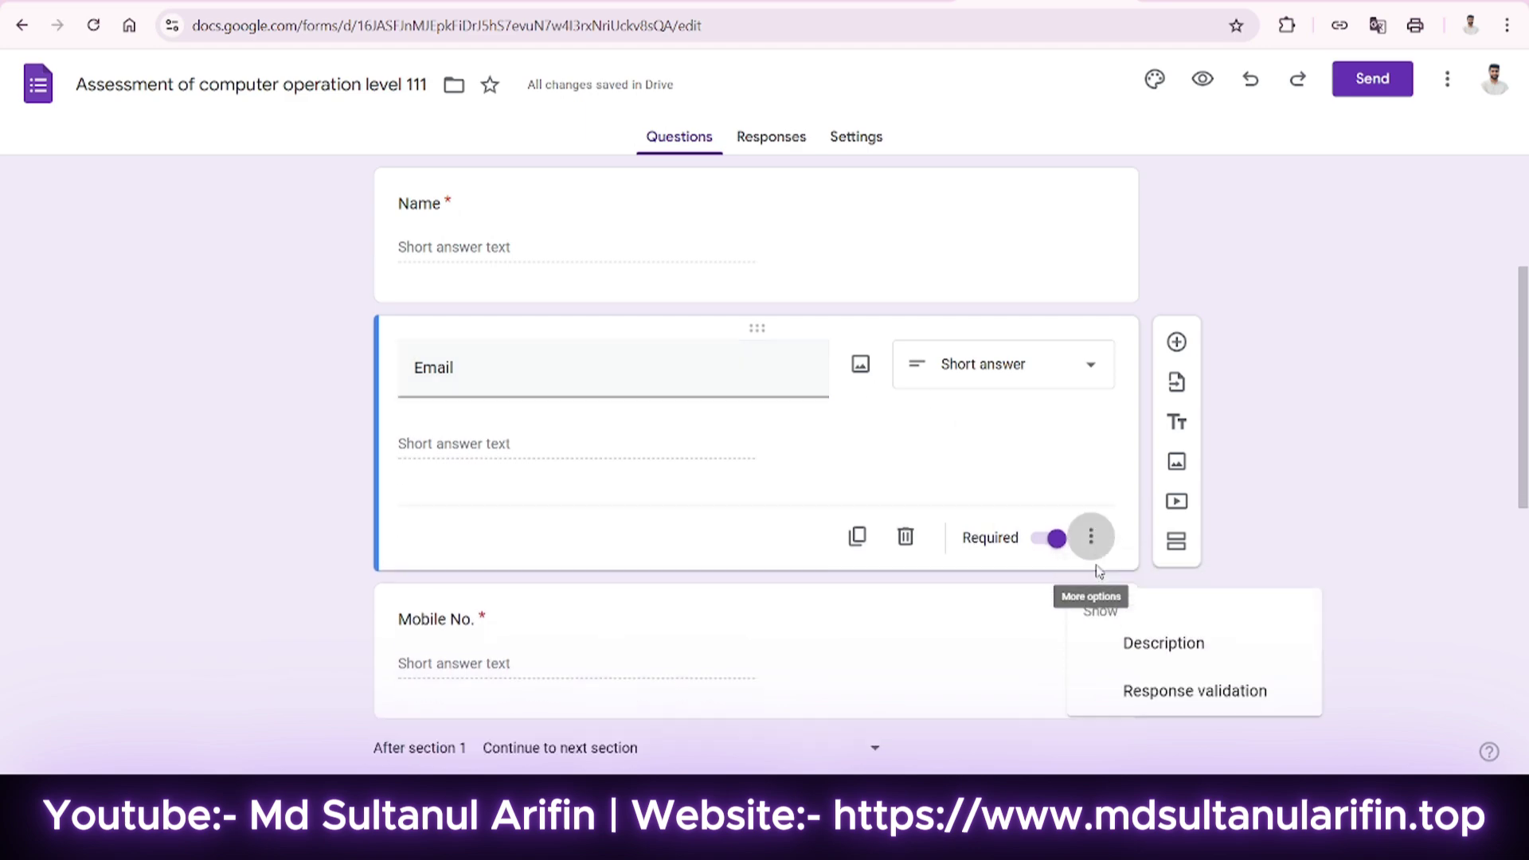
click(1183, 713)
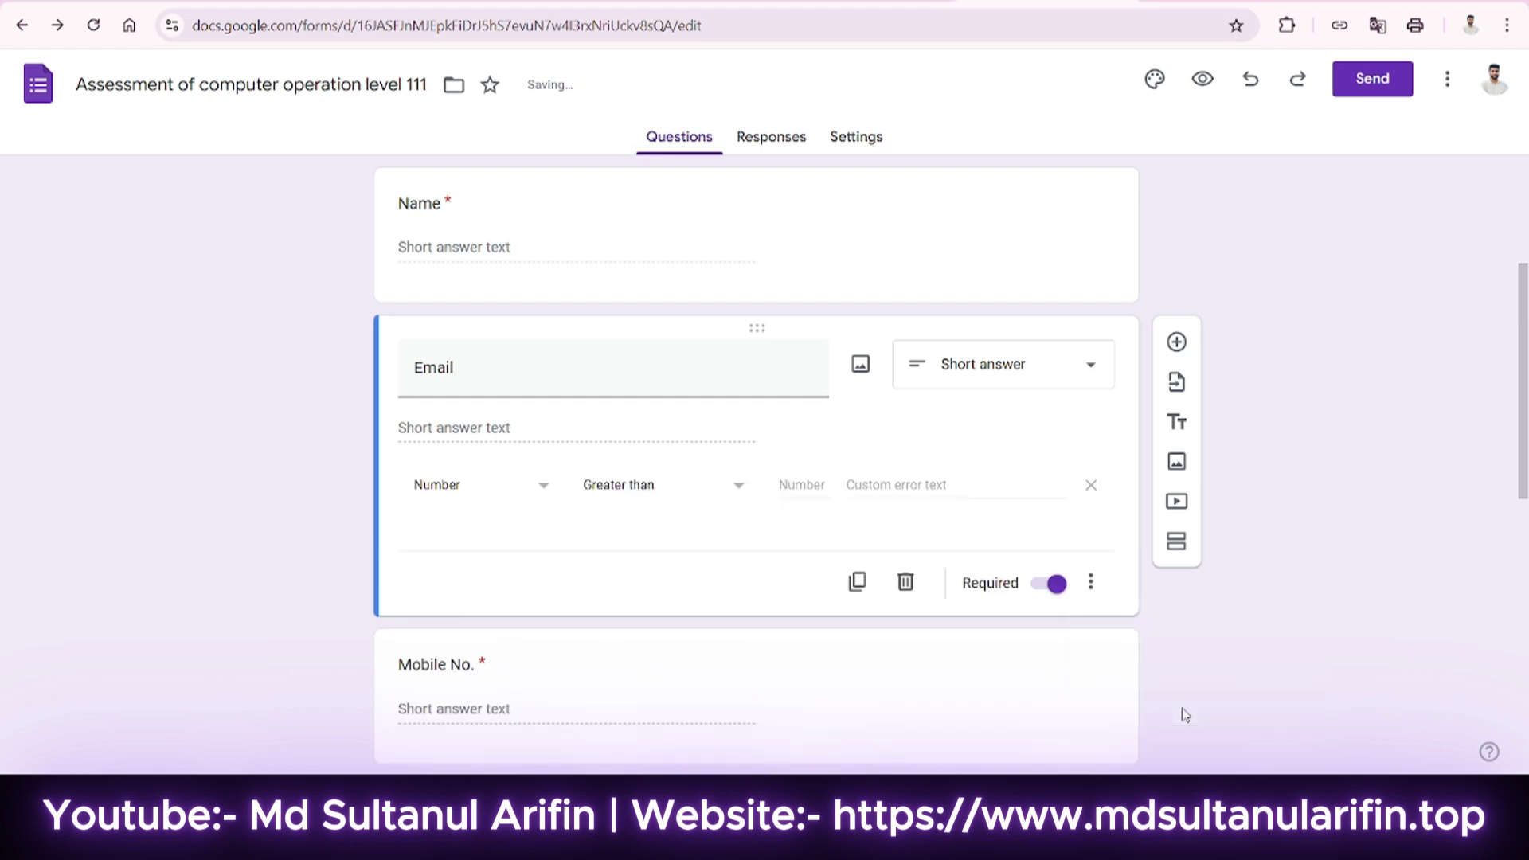
click(487, 492)
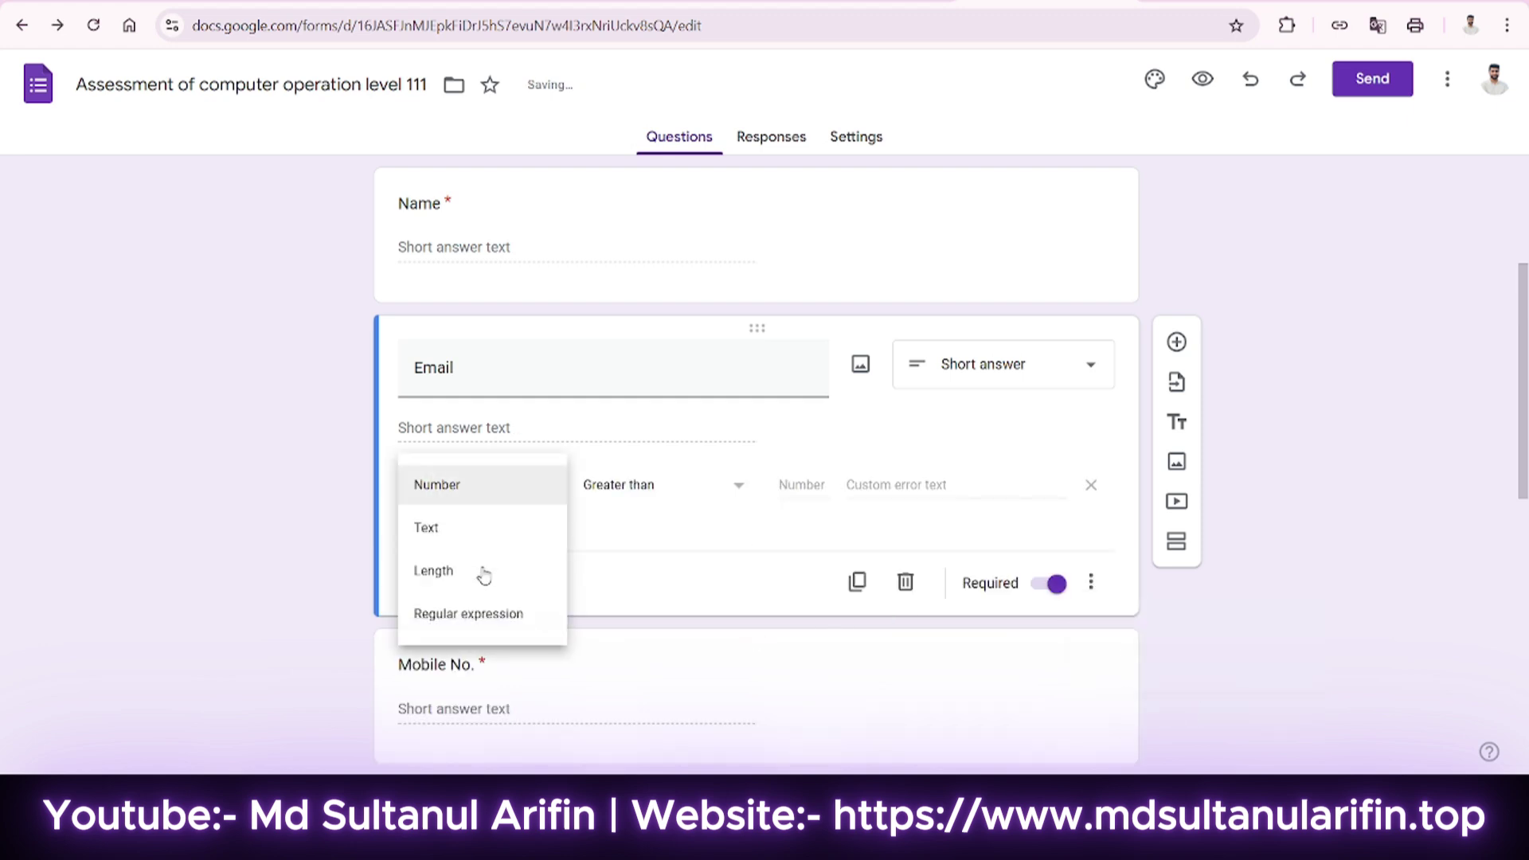
click(441, 528)
click(621, 487)
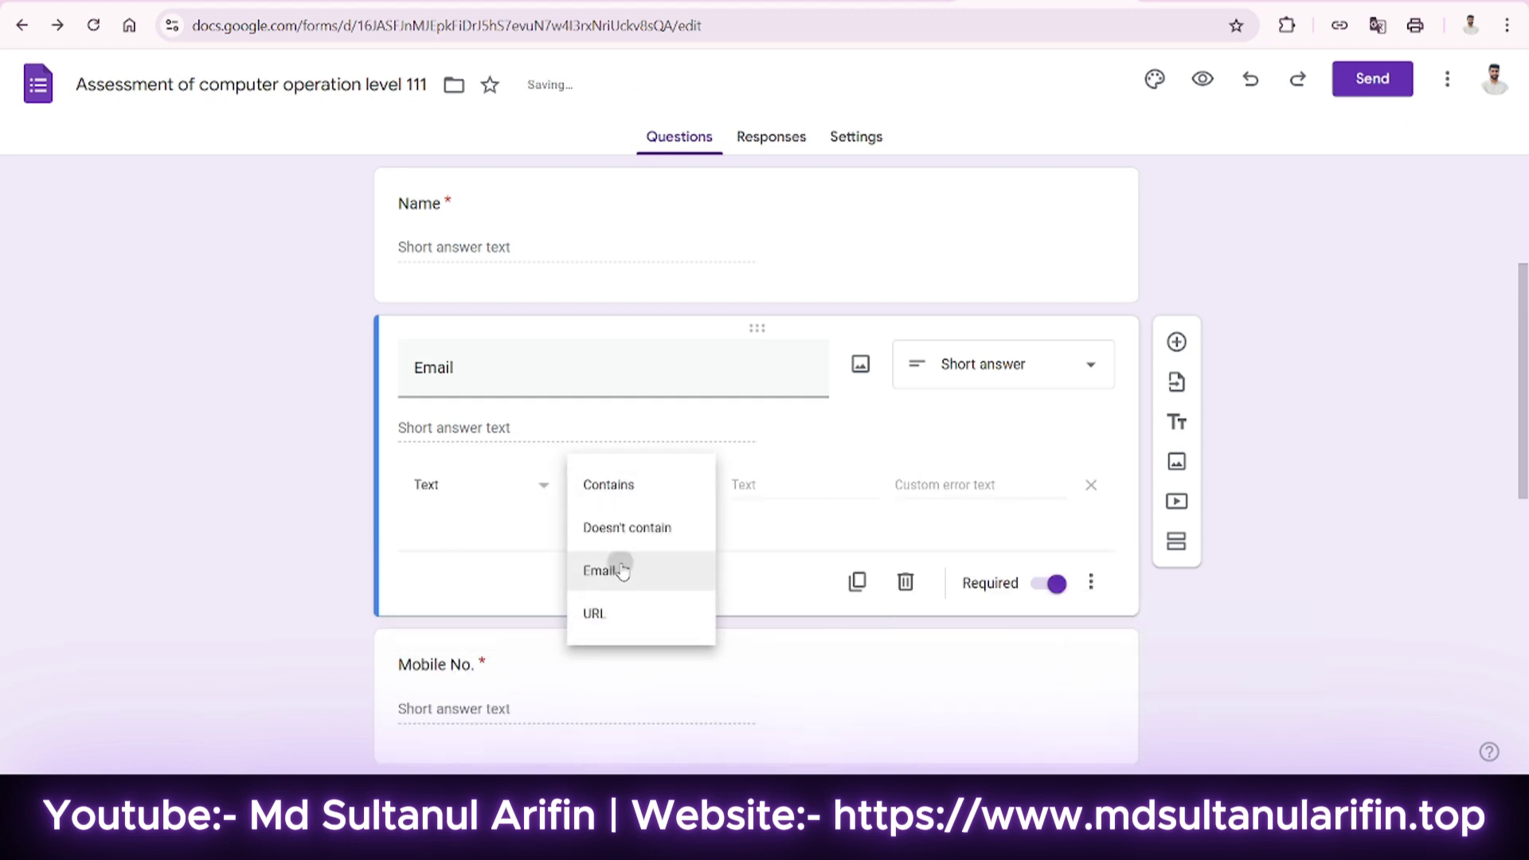
click(599, 571)
click(760, 488)
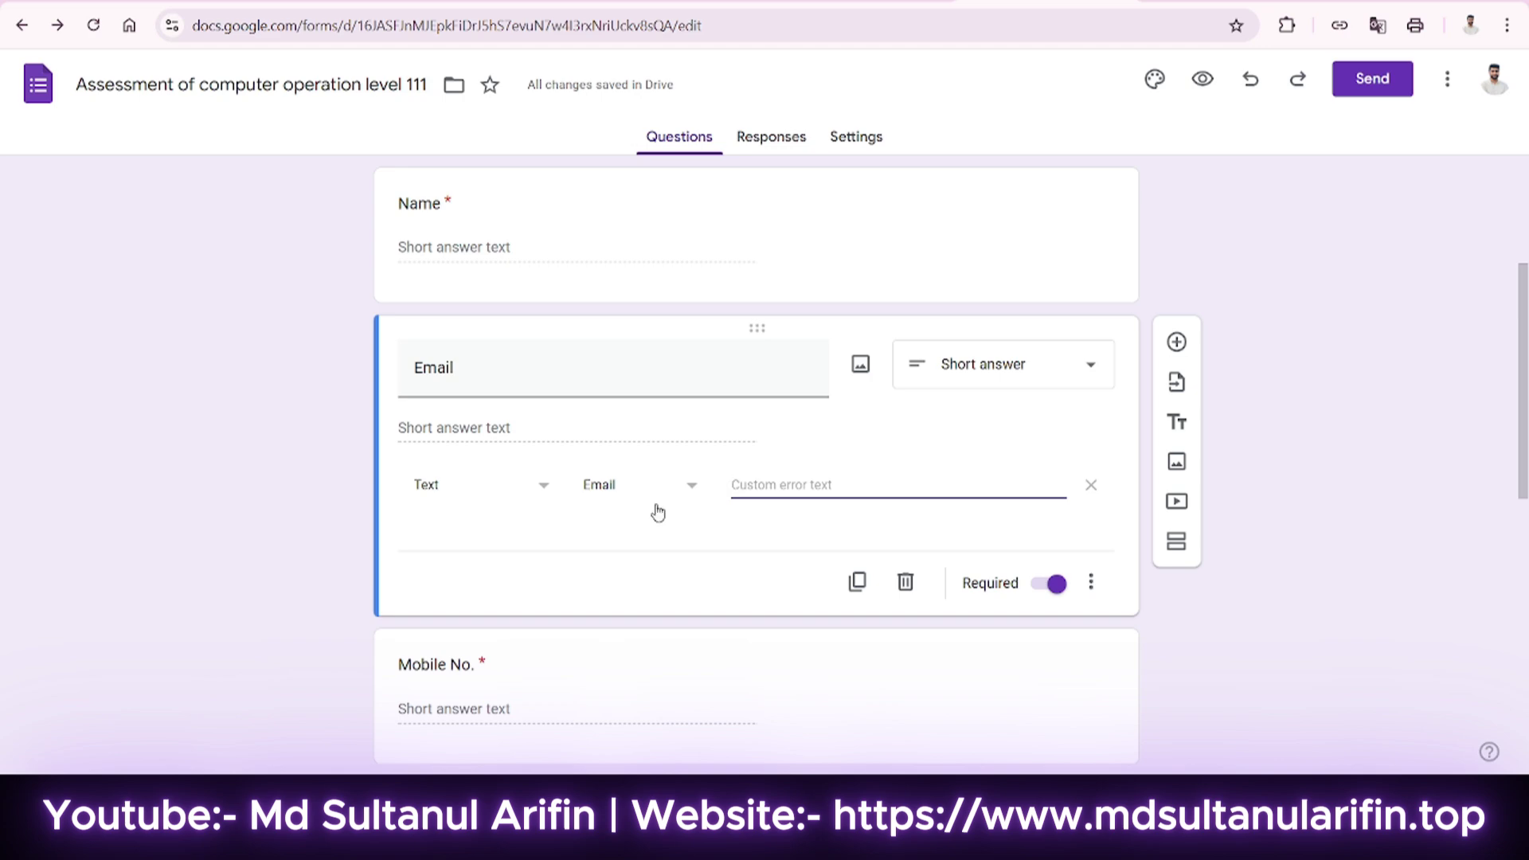
Turn on Number > Between response validation for the Mobile No. question.
scroll(658, 512, down, 3)
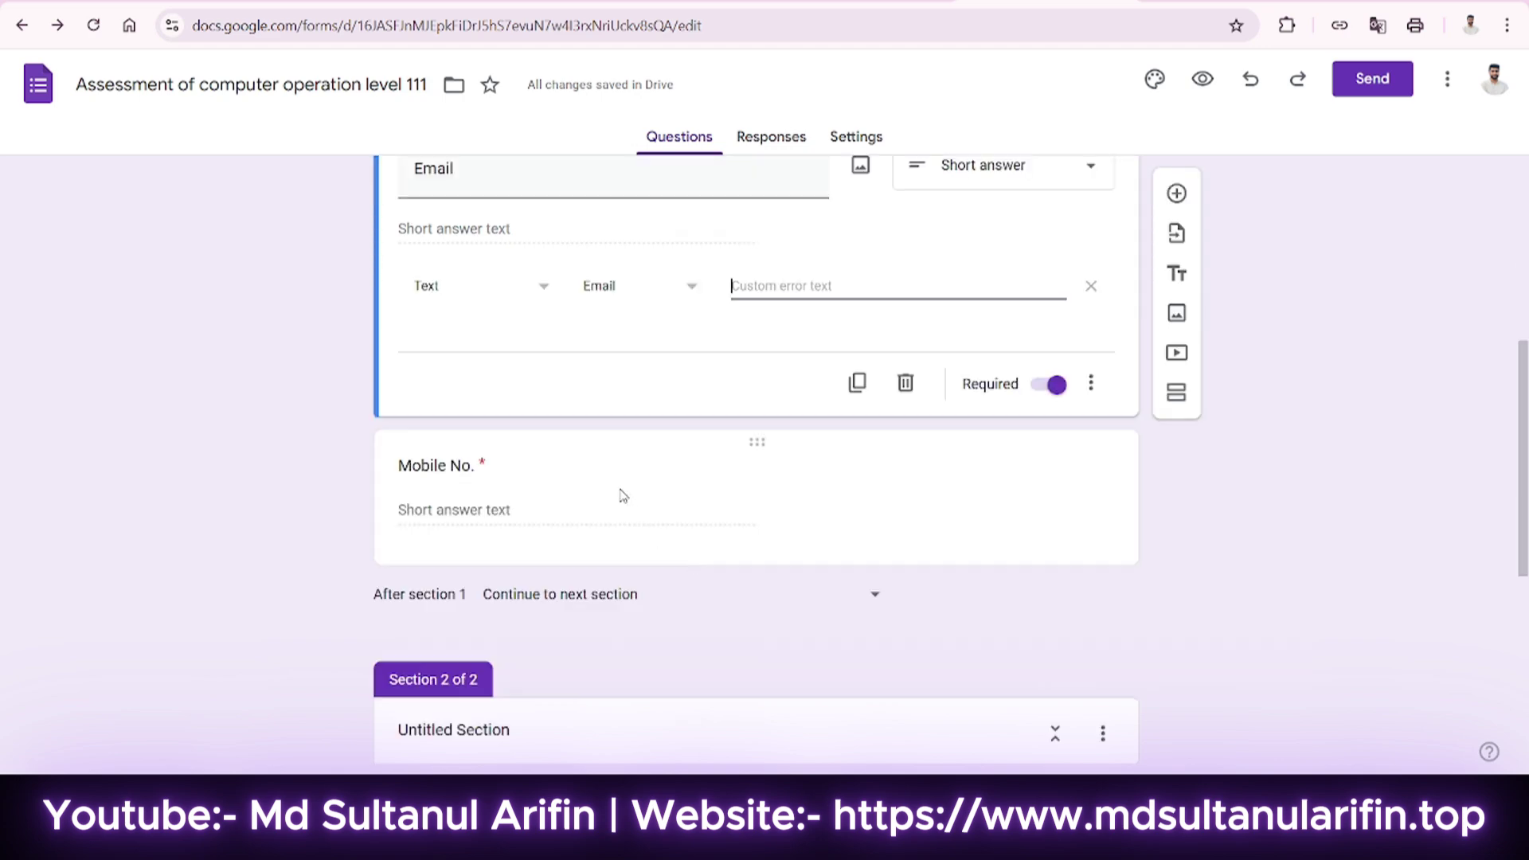
click(642, 480)
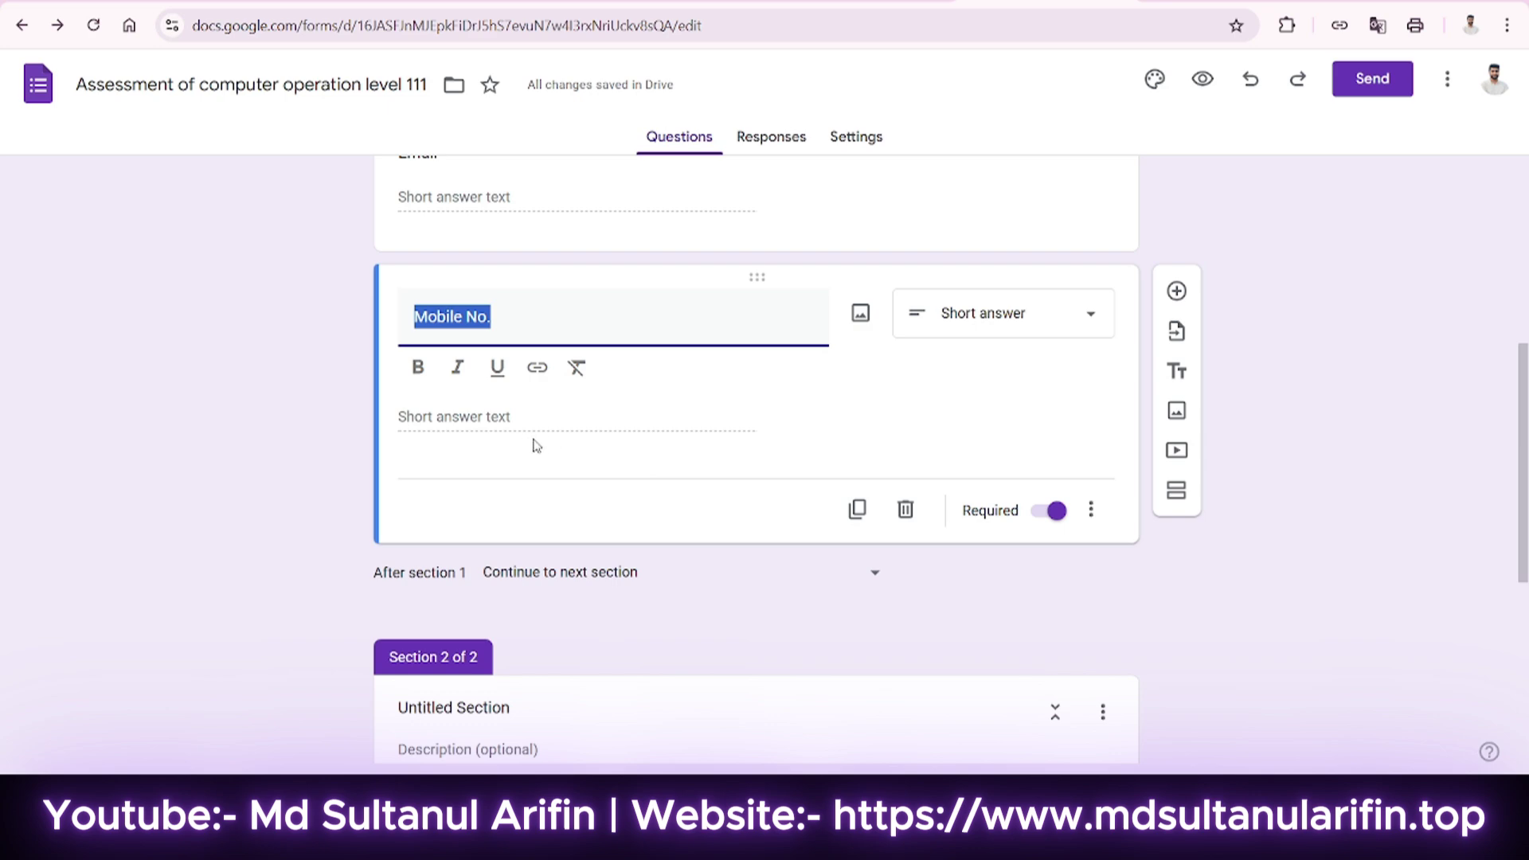
click(1091, 510)
click(1169, 647)
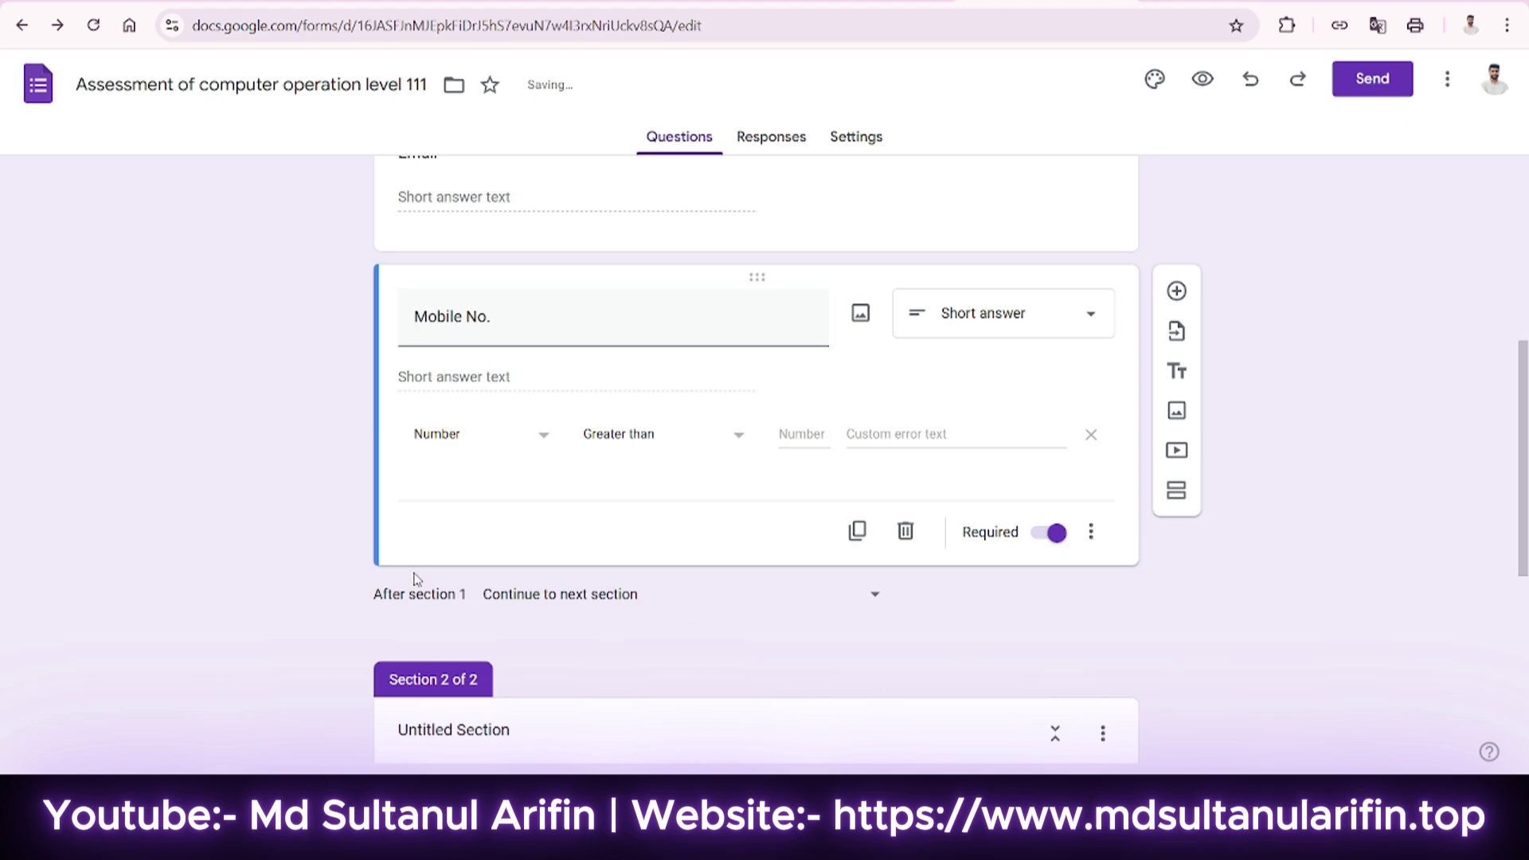
click(509, 437)
click(505, 437)
click(668, 446)
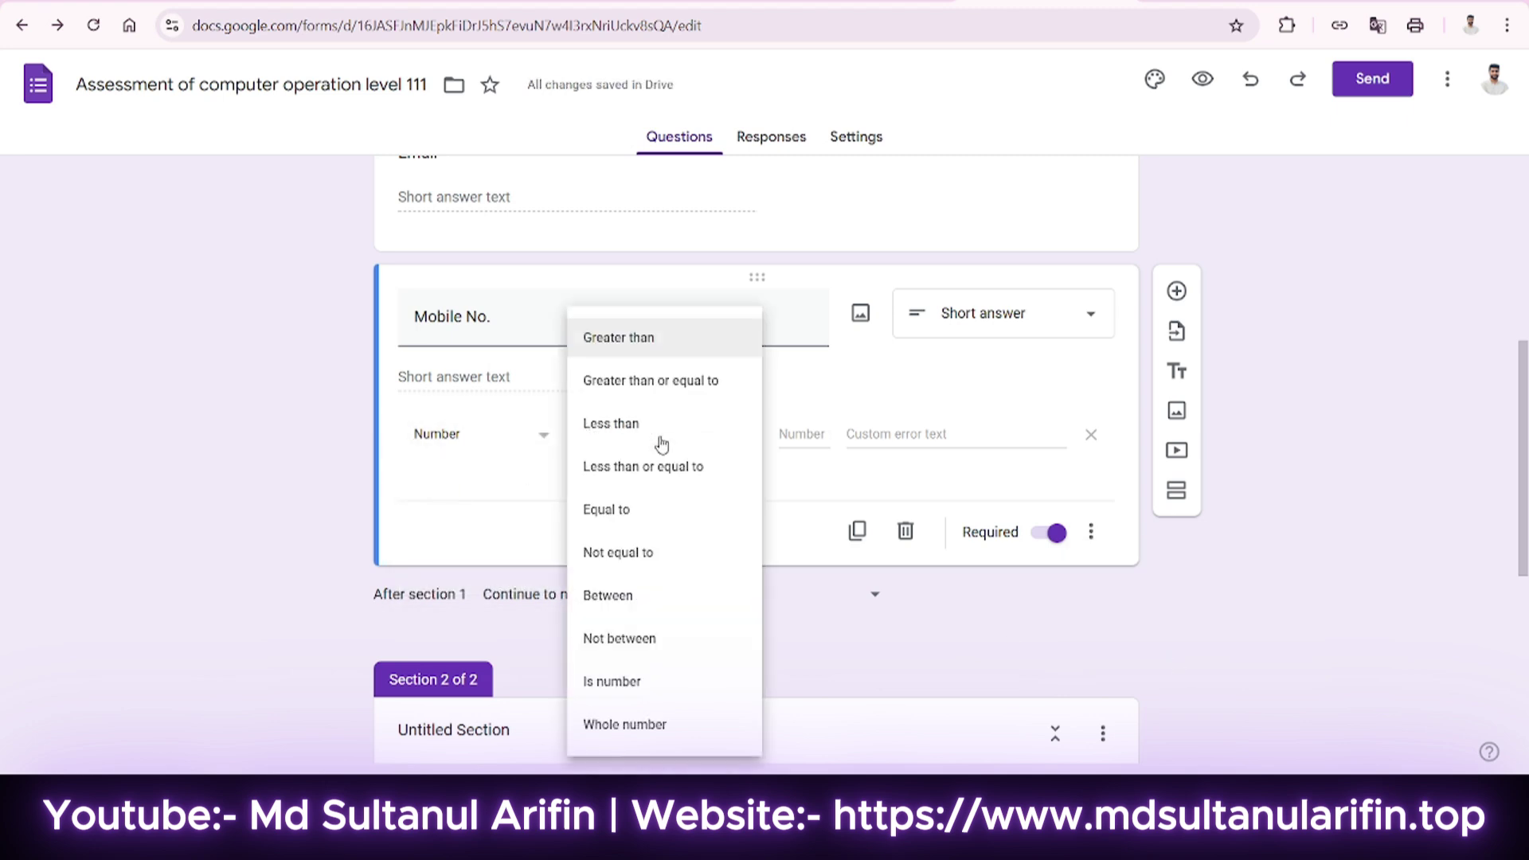
click(642, 594)
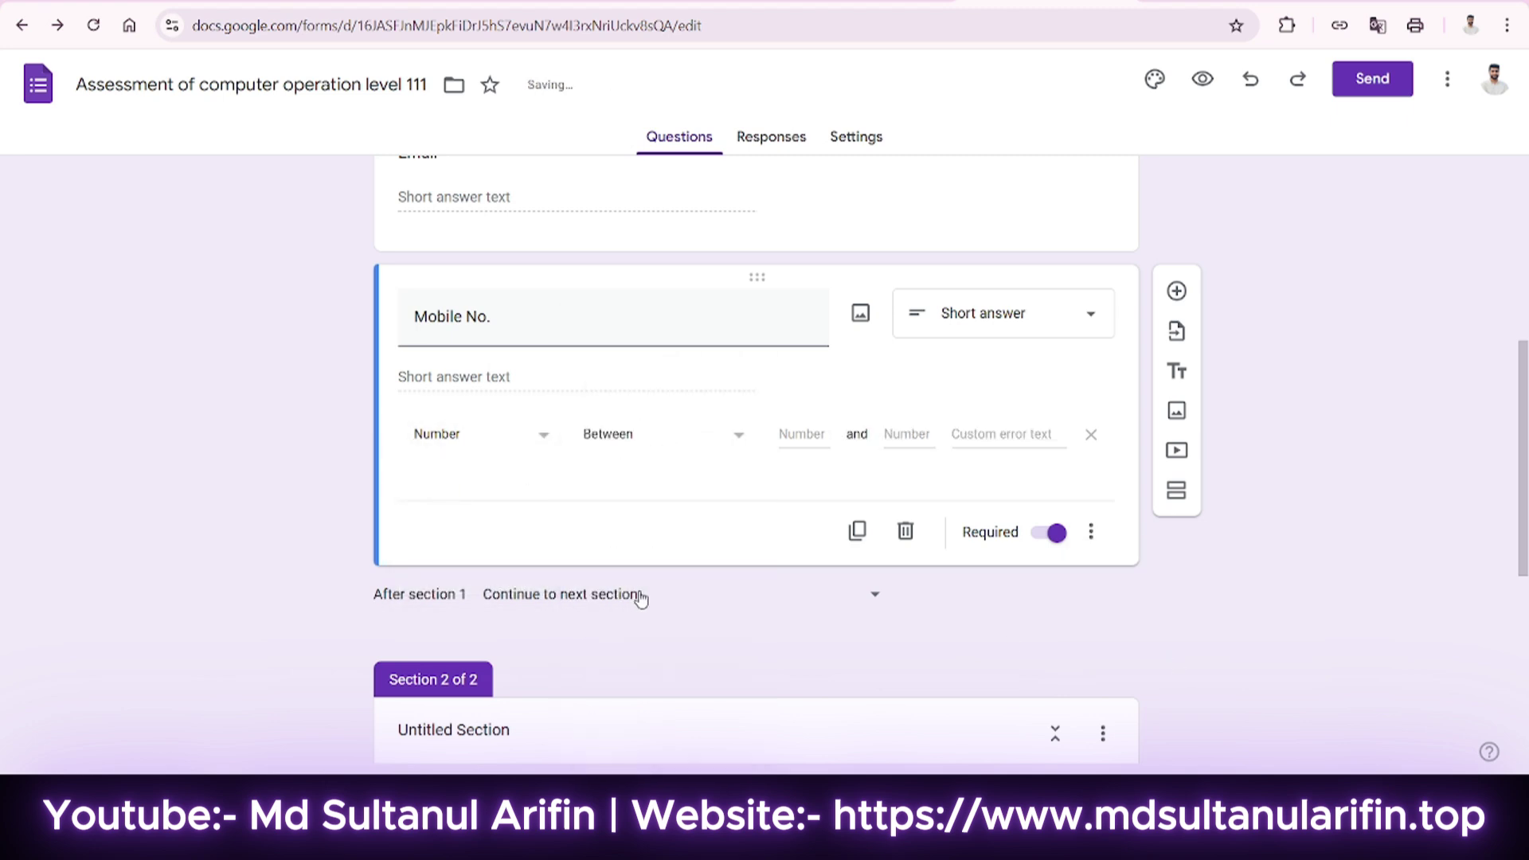
click(793, 437)
text(013)
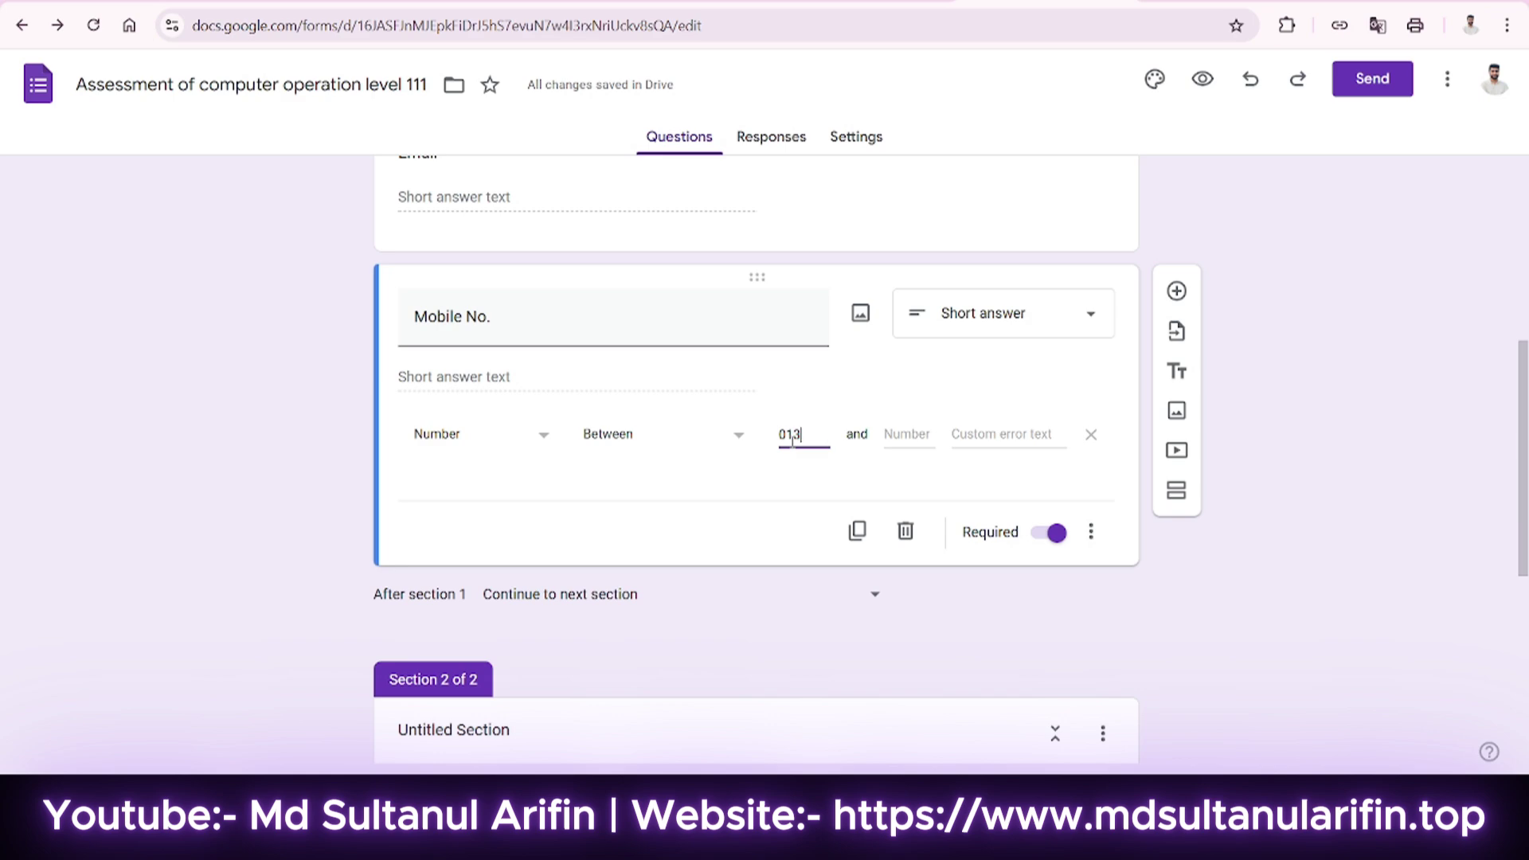
text(00000000)
double_click(792, 446)
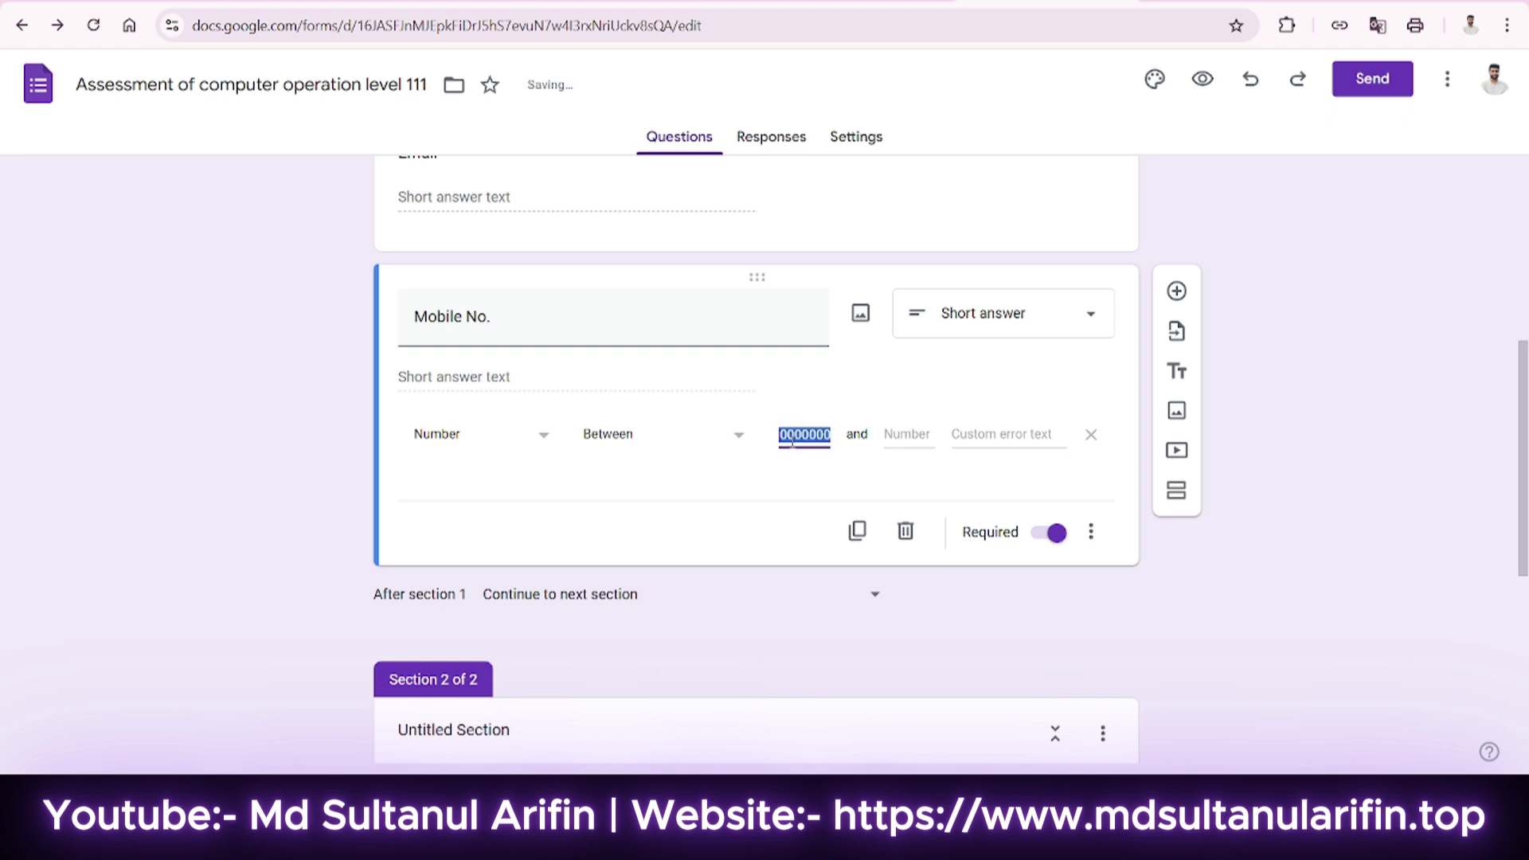
click(912, 437)
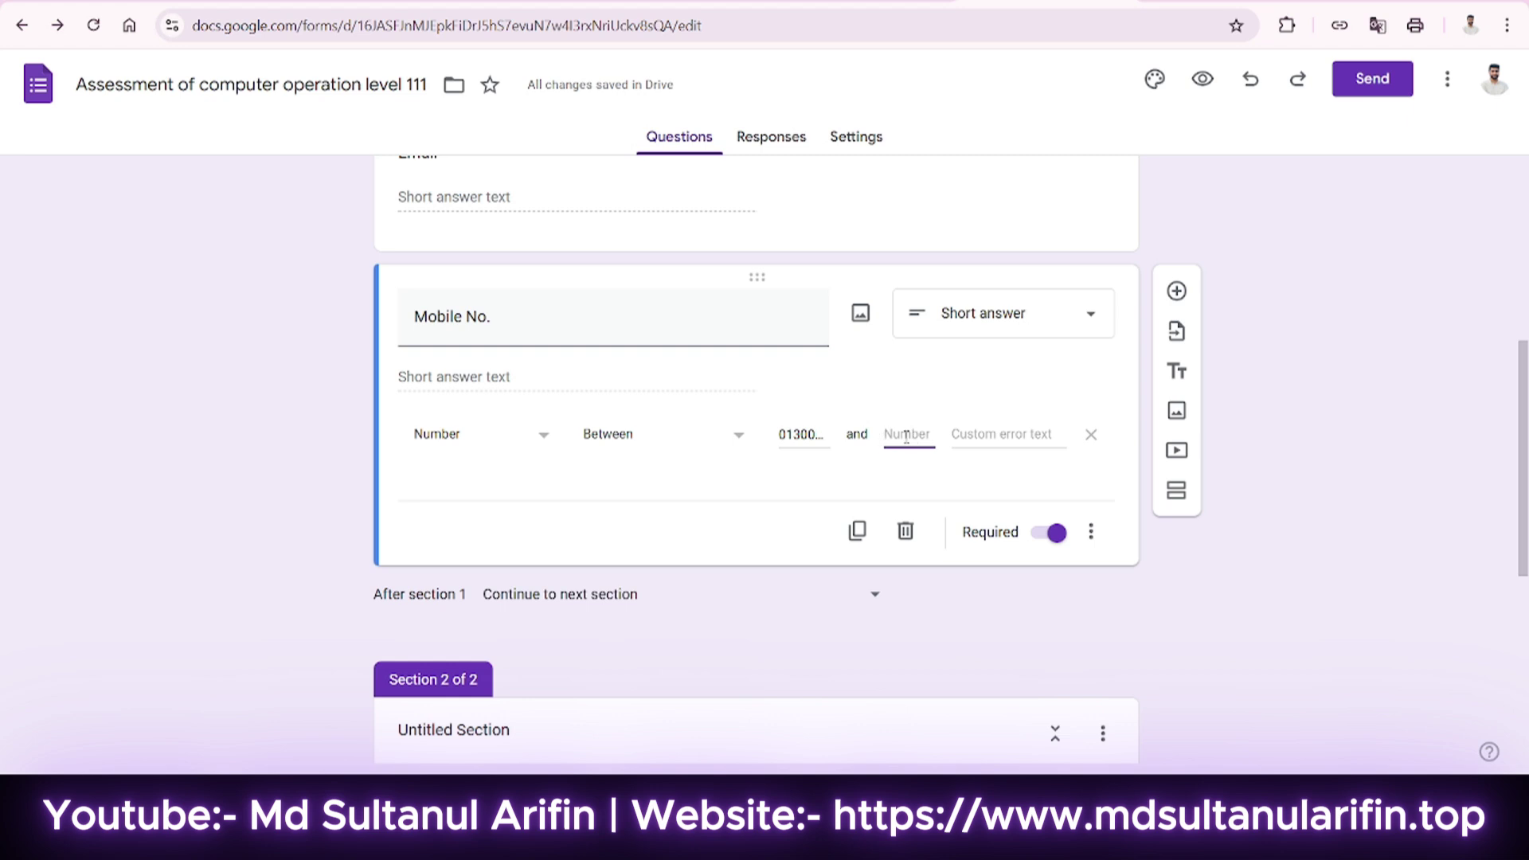
text(019)
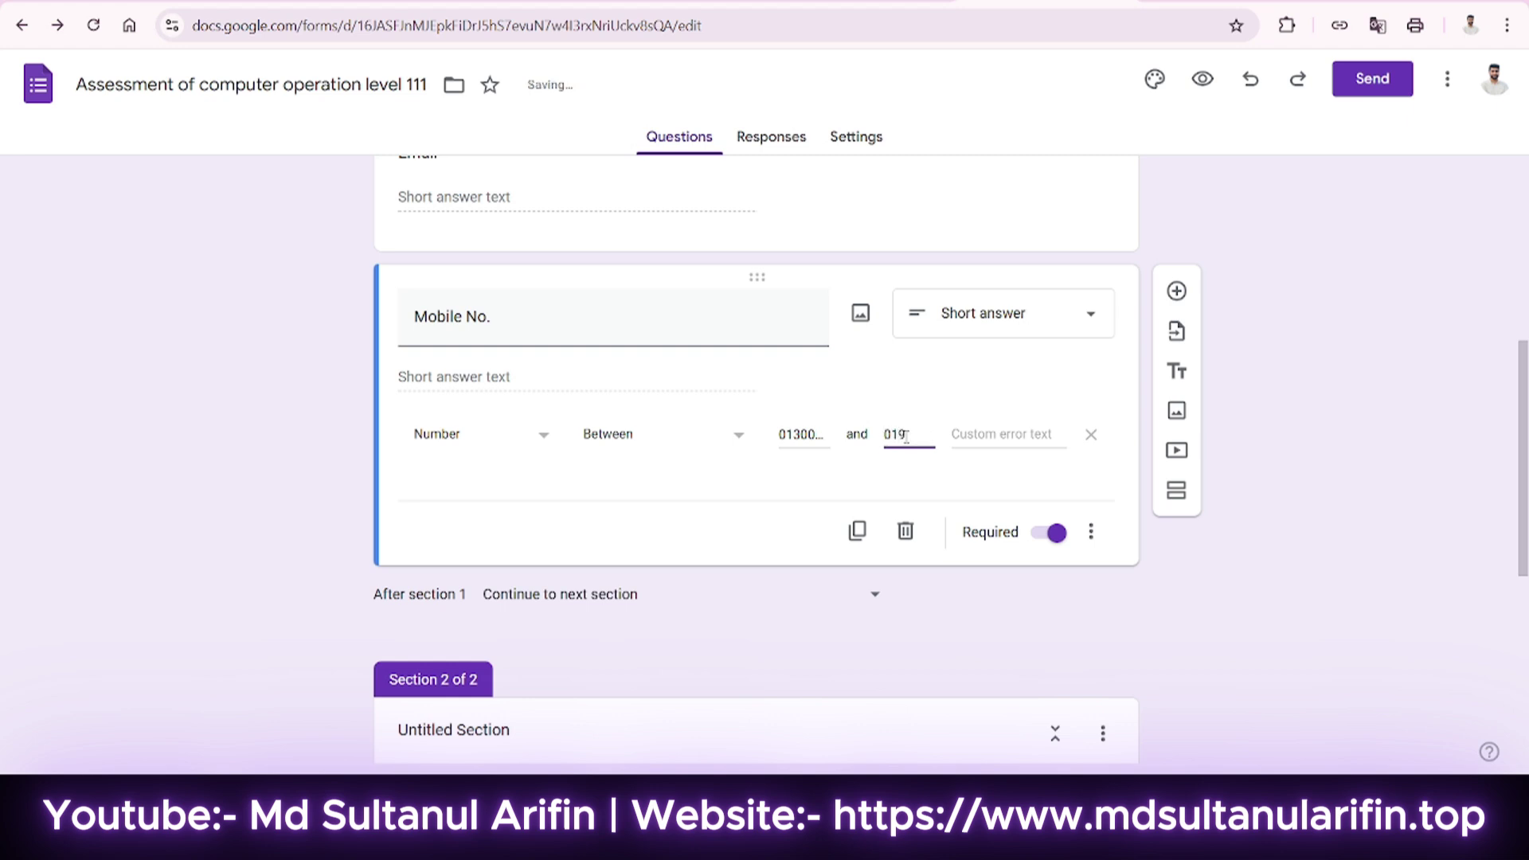
text(00000000)
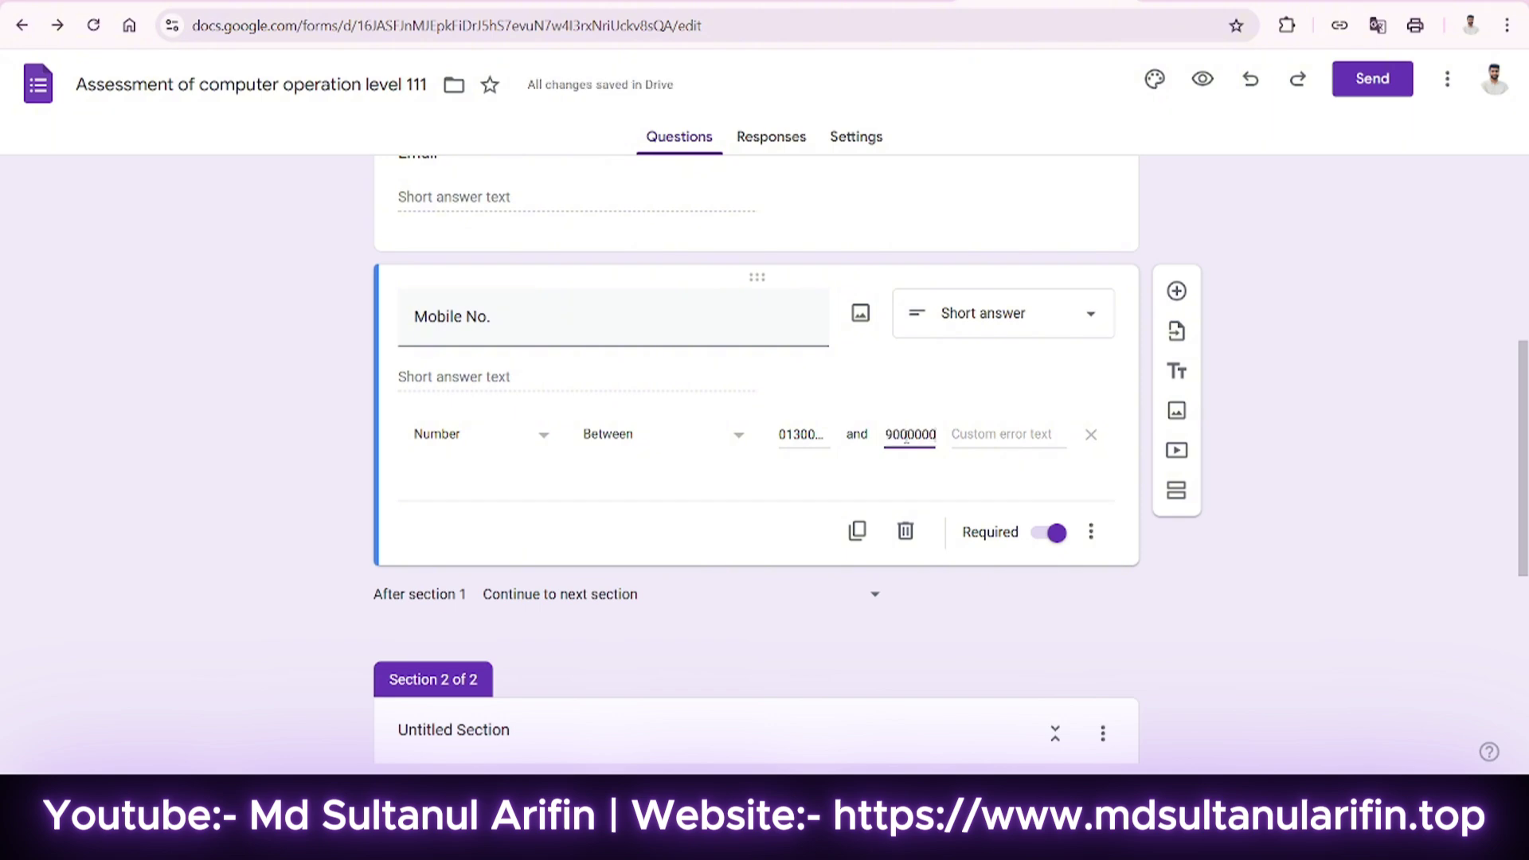
click(874, 429)
click(624, 444)
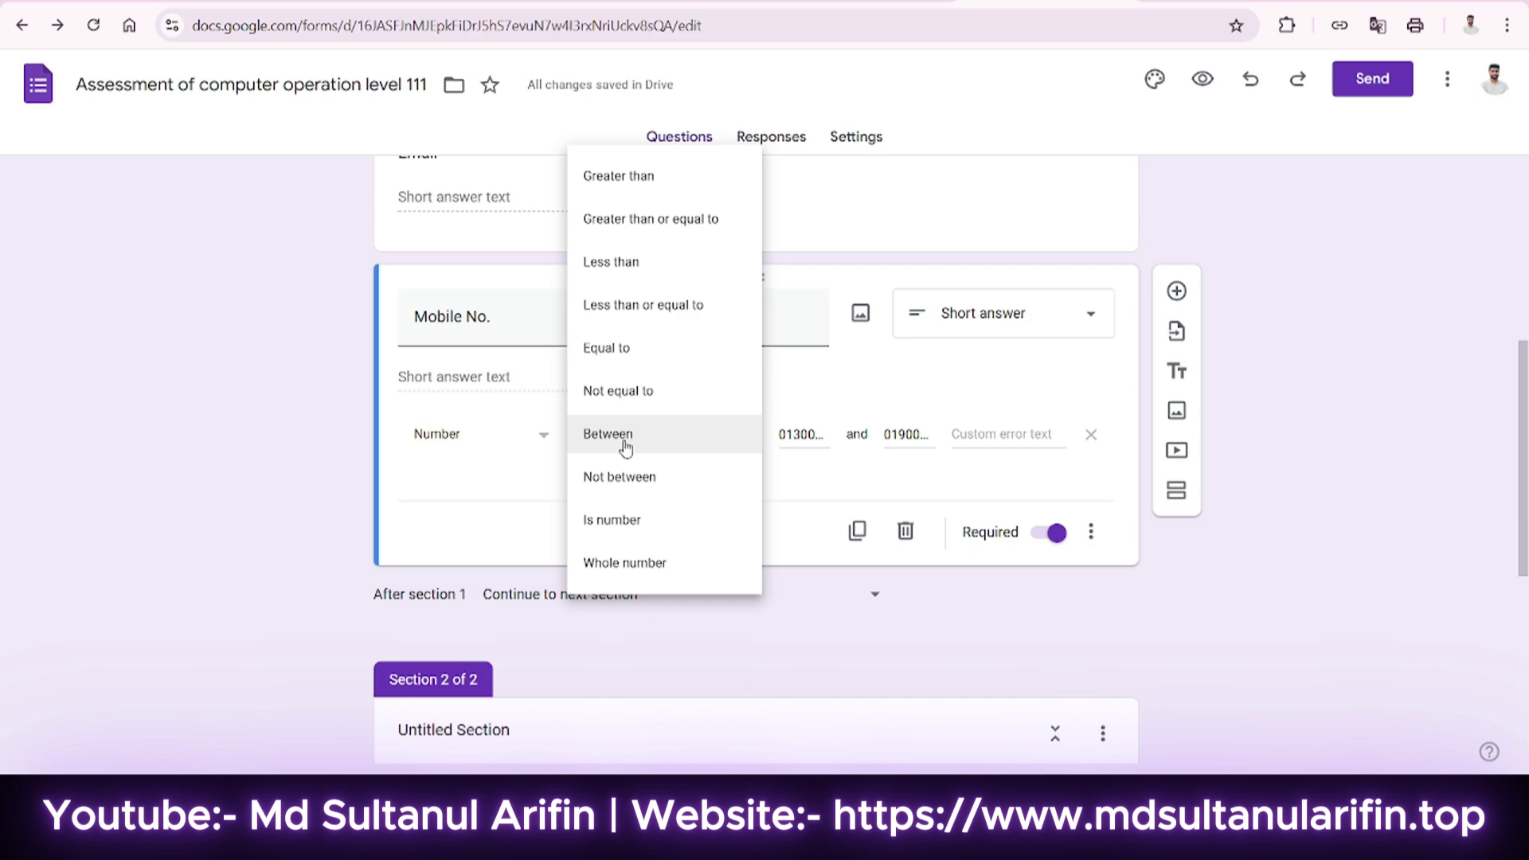
click(625, 445)
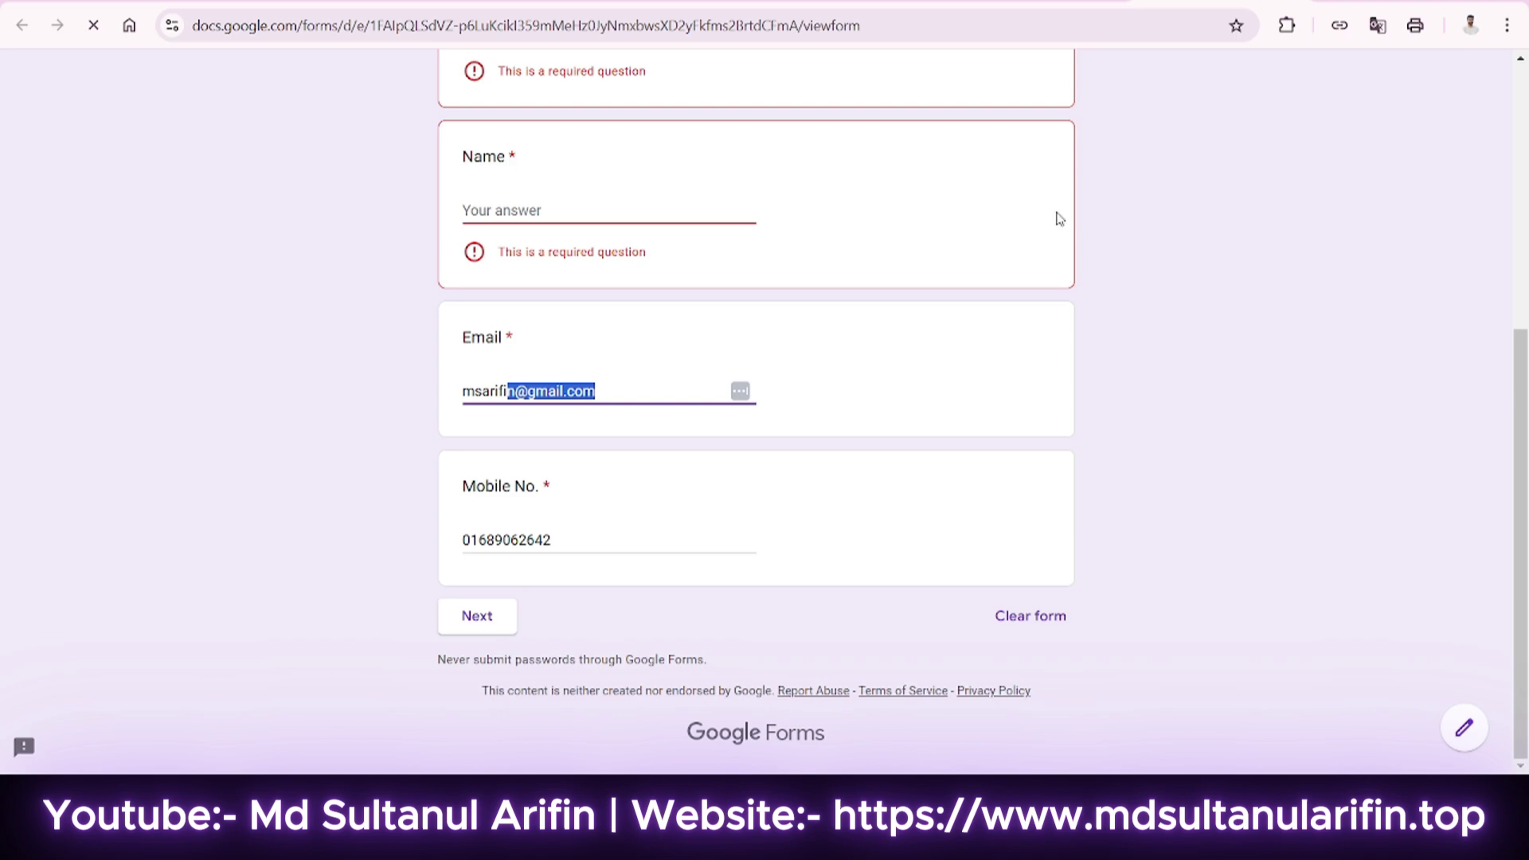
Correct the test mobile number's digits so it falls within the allowed range.
double_click(542, 539)
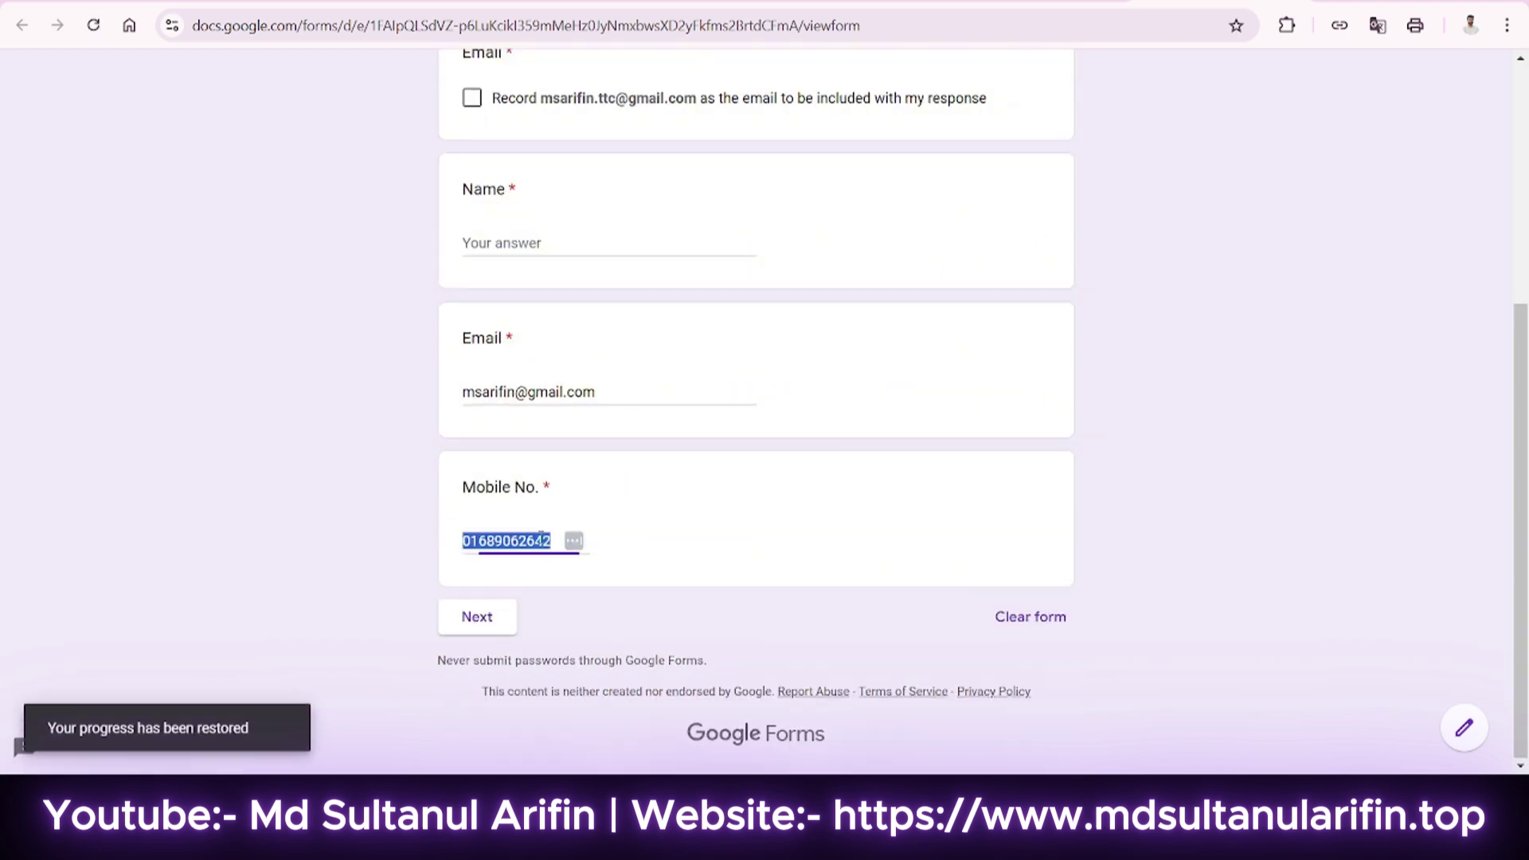
click(482, 555)
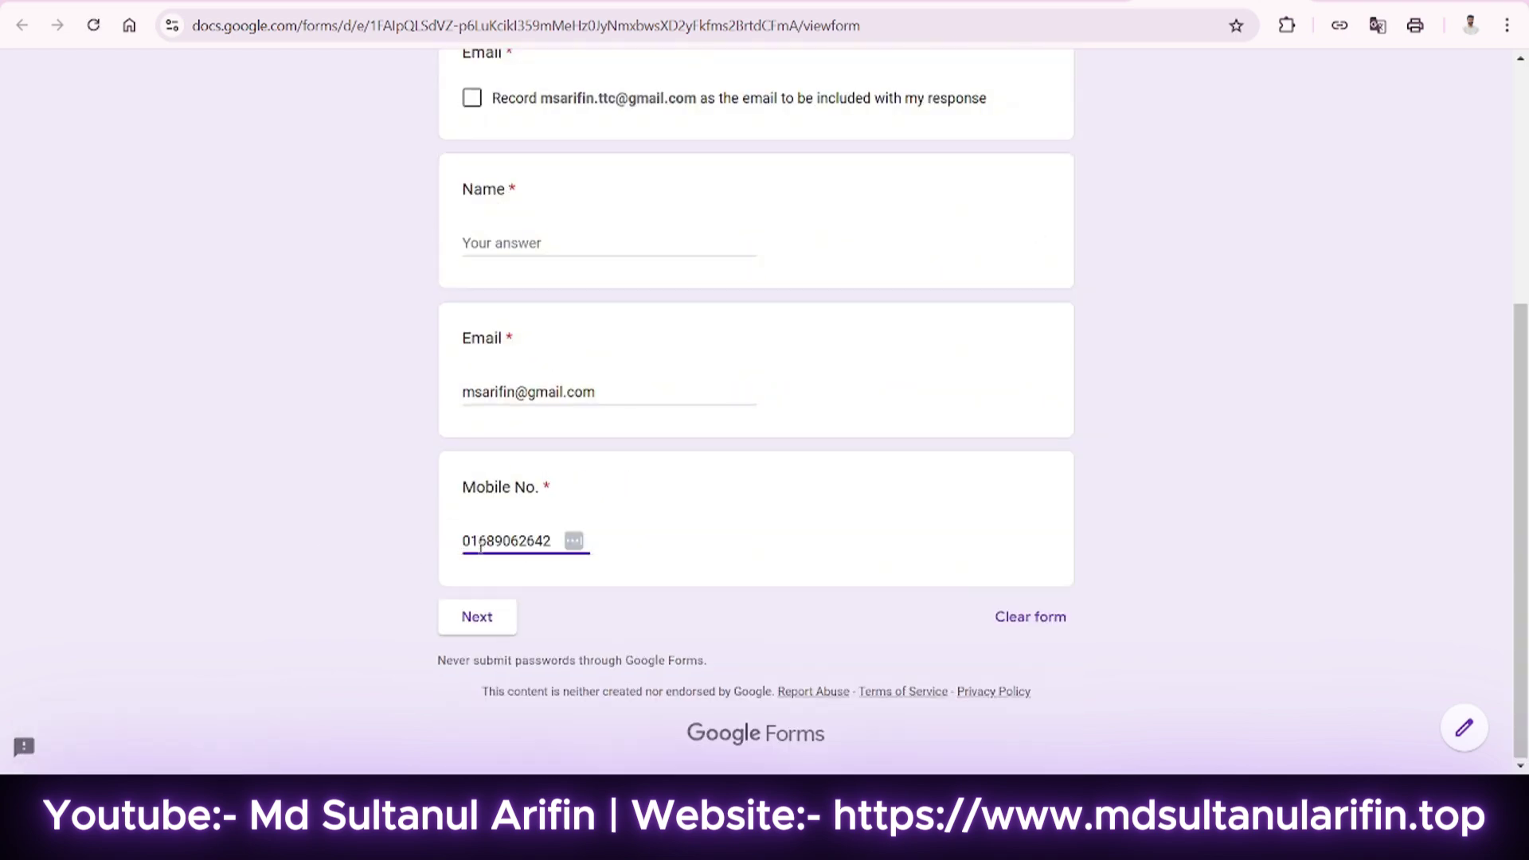
drag(481, 543, 484, 543)
text(0)
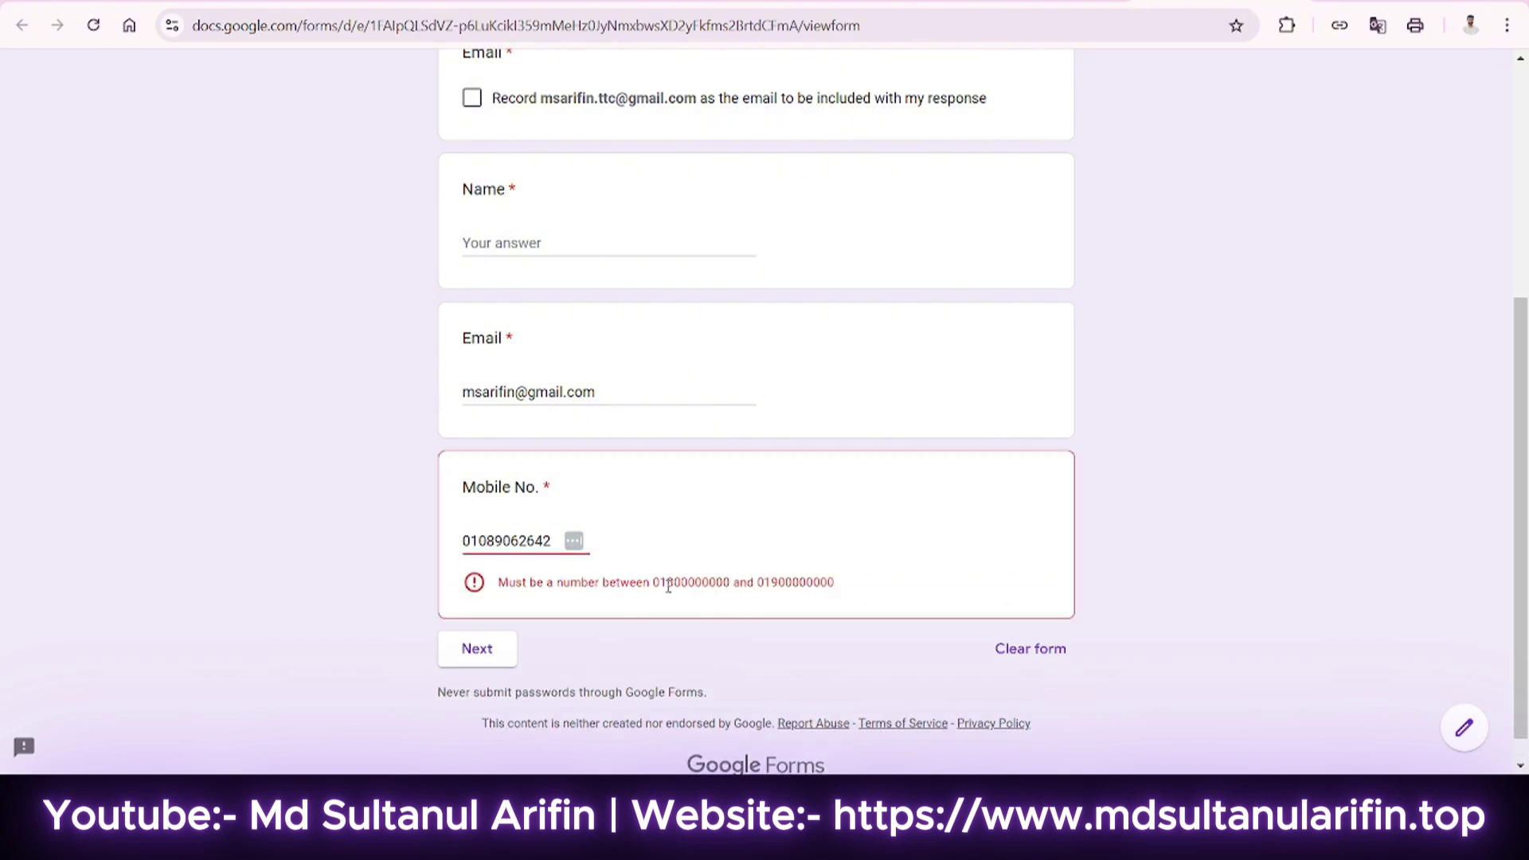
drag(771, 587, 775, 586)
drag(479, 543, 487, 545)
text(8)
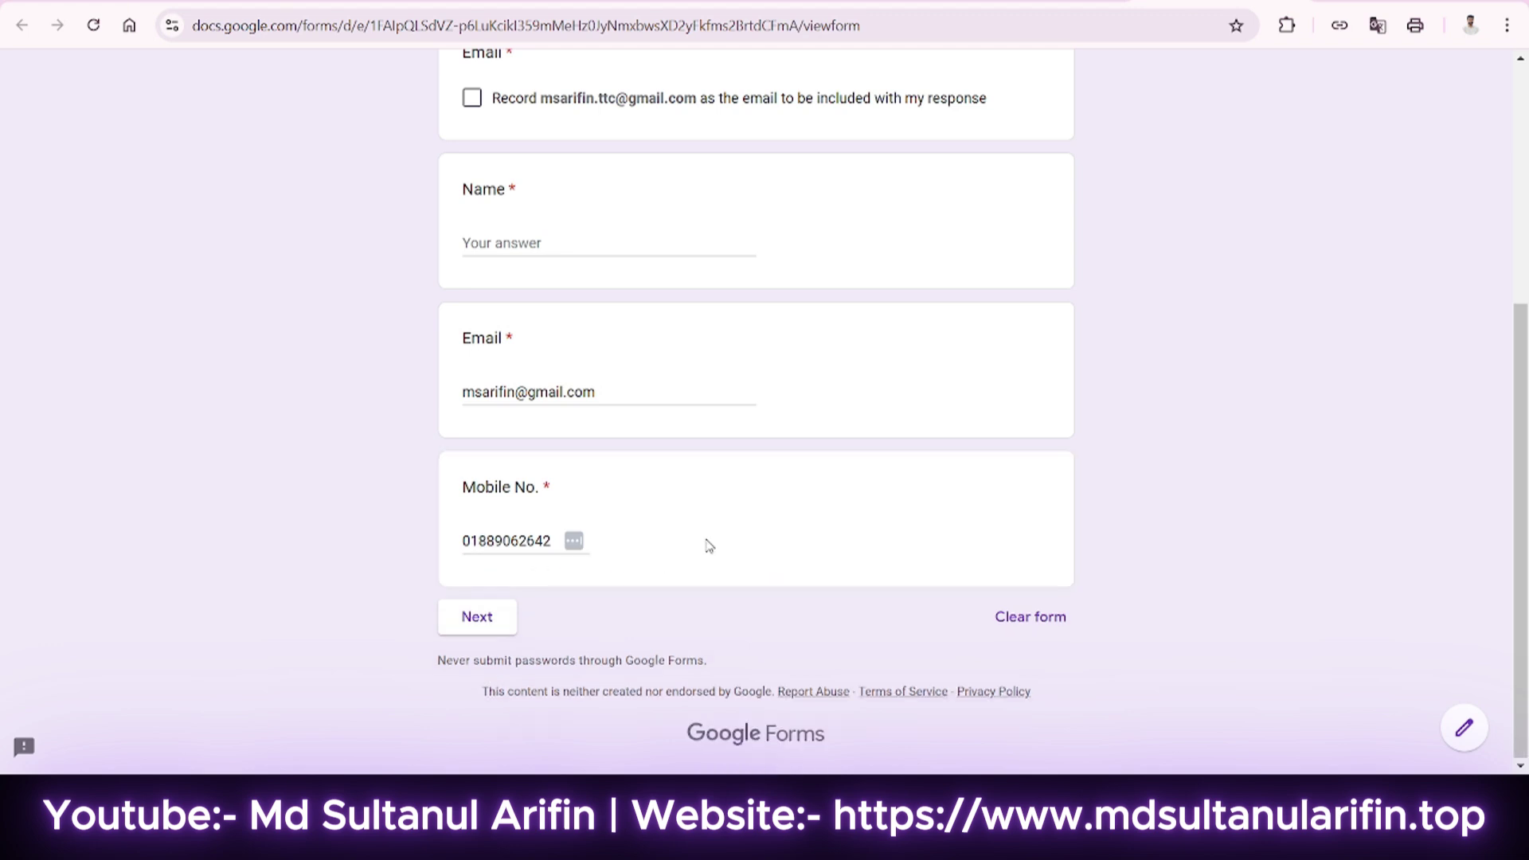
Replace the domain part of the test Email answer with a valid Gmail address ending.
scroll(707, 549, up, 3)
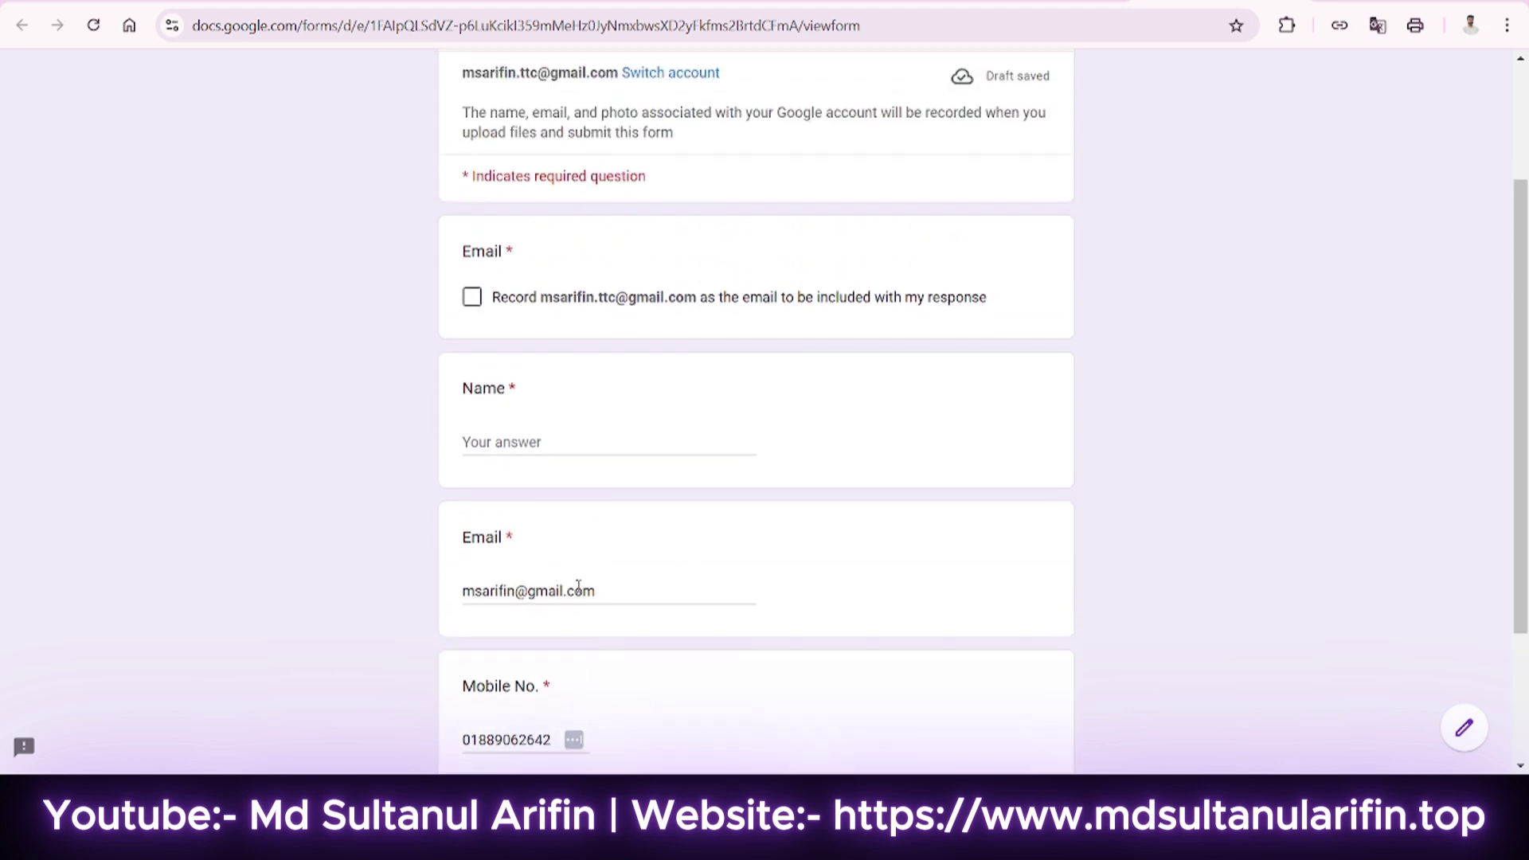
click(574, 591)
drag(516, 591, 593, 591)
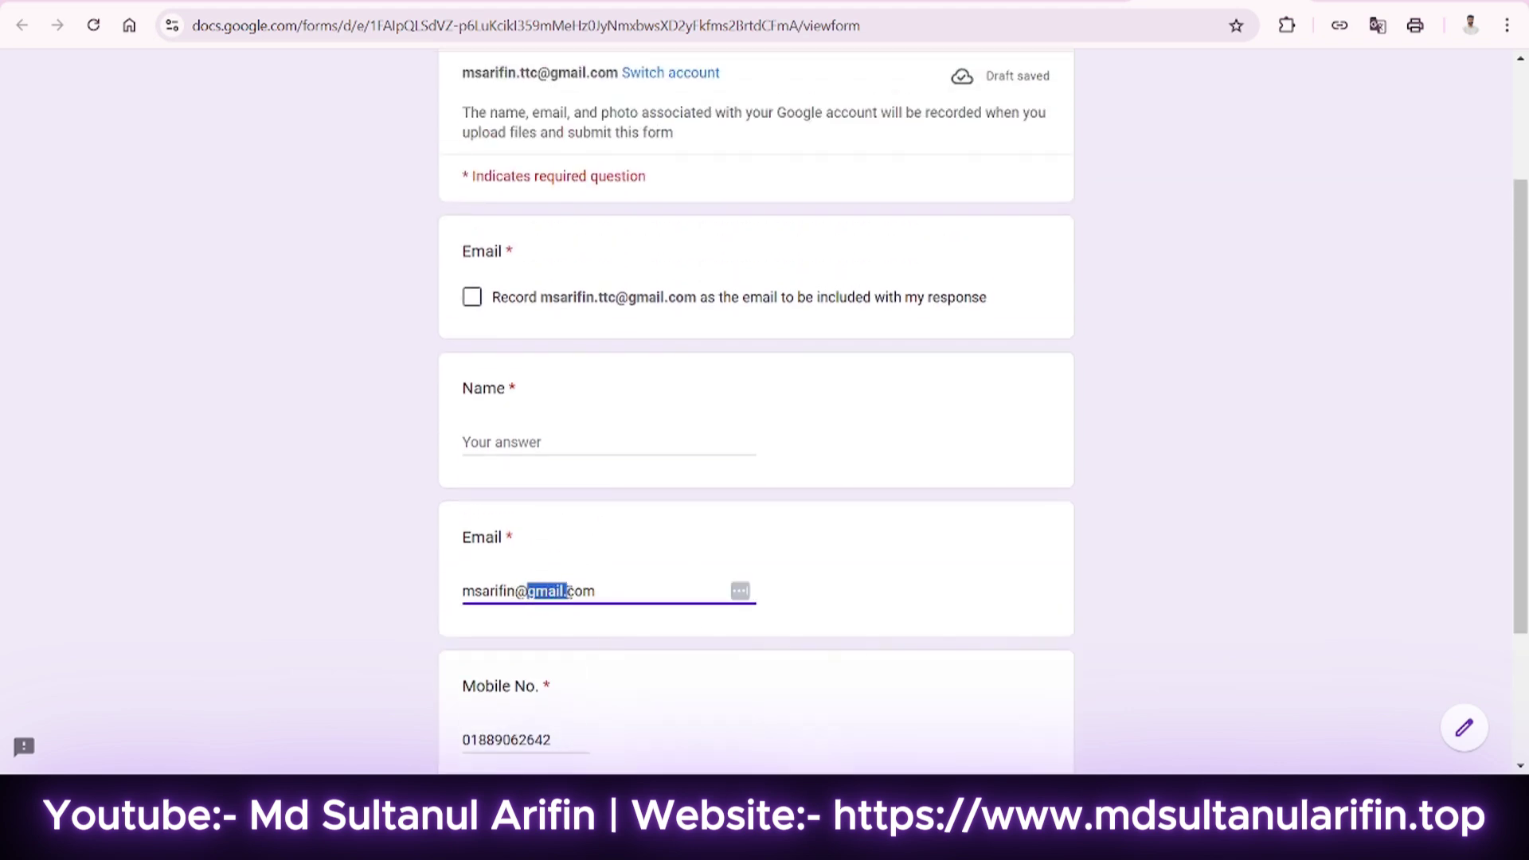
key(BackSpace)
text(.ttc@gmail.com)
Enter the respondent's name, tick Record email, and advance to the second page.
scroll(546, 345, down, 1)
click(546, 344)
text(arifin)
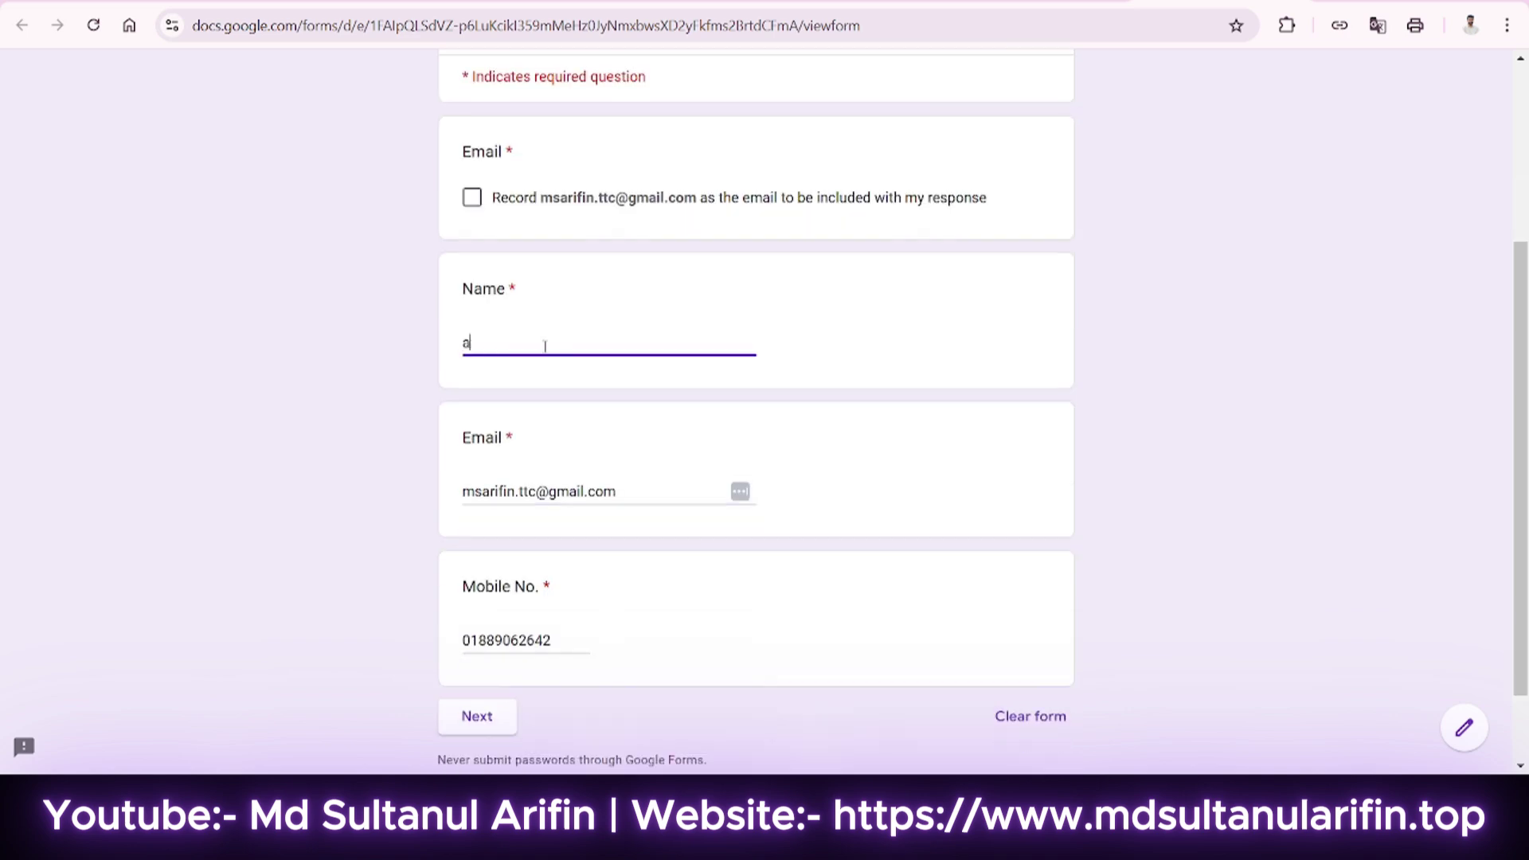
click(472, 194)
scroll(512, 385, down, 1)
click(479, 621)
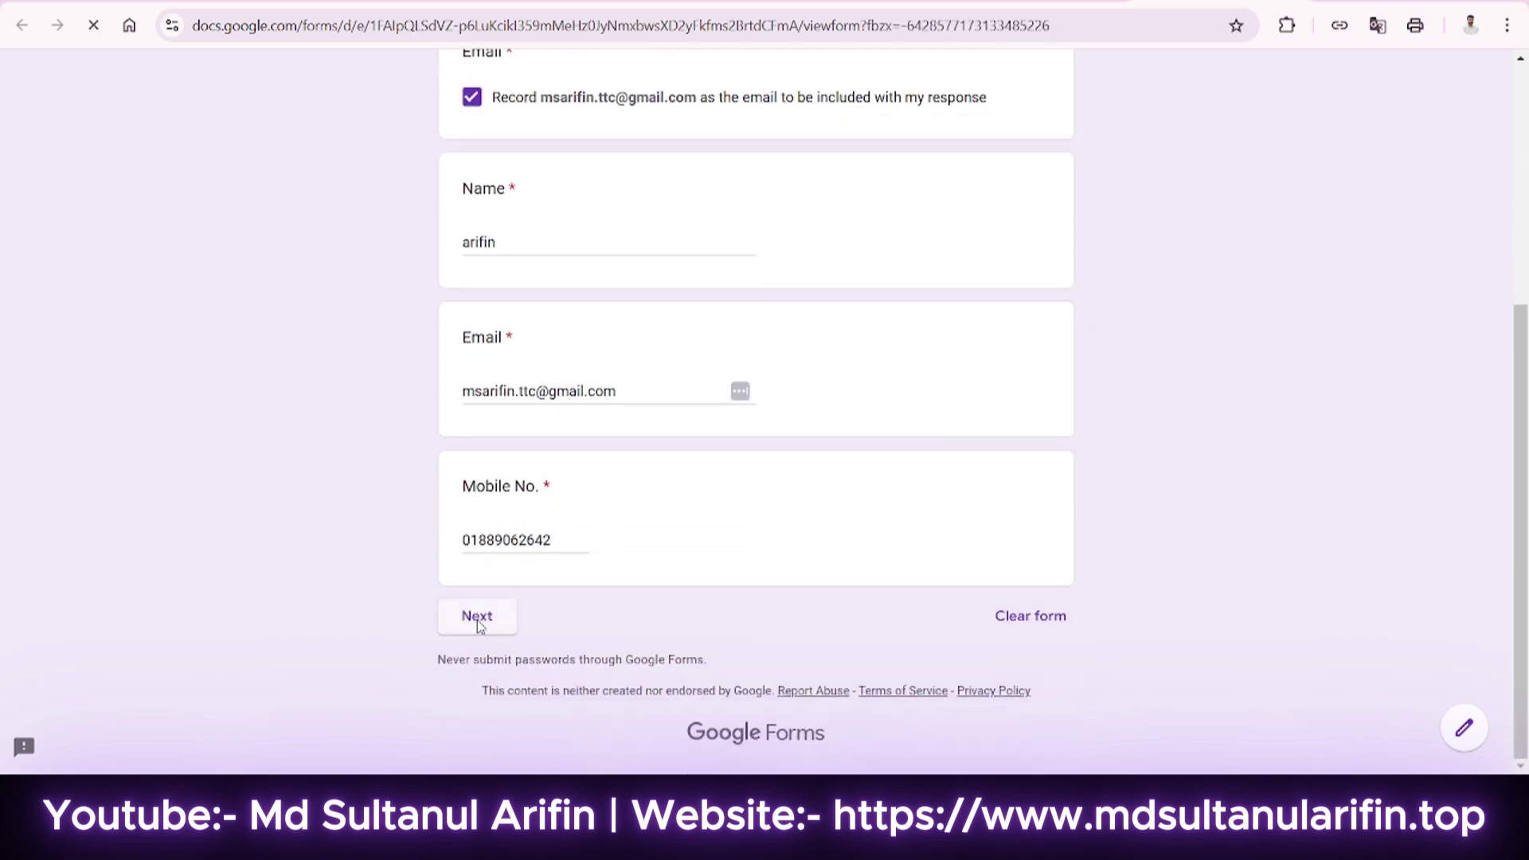
scroll(598, 502, down, 3)
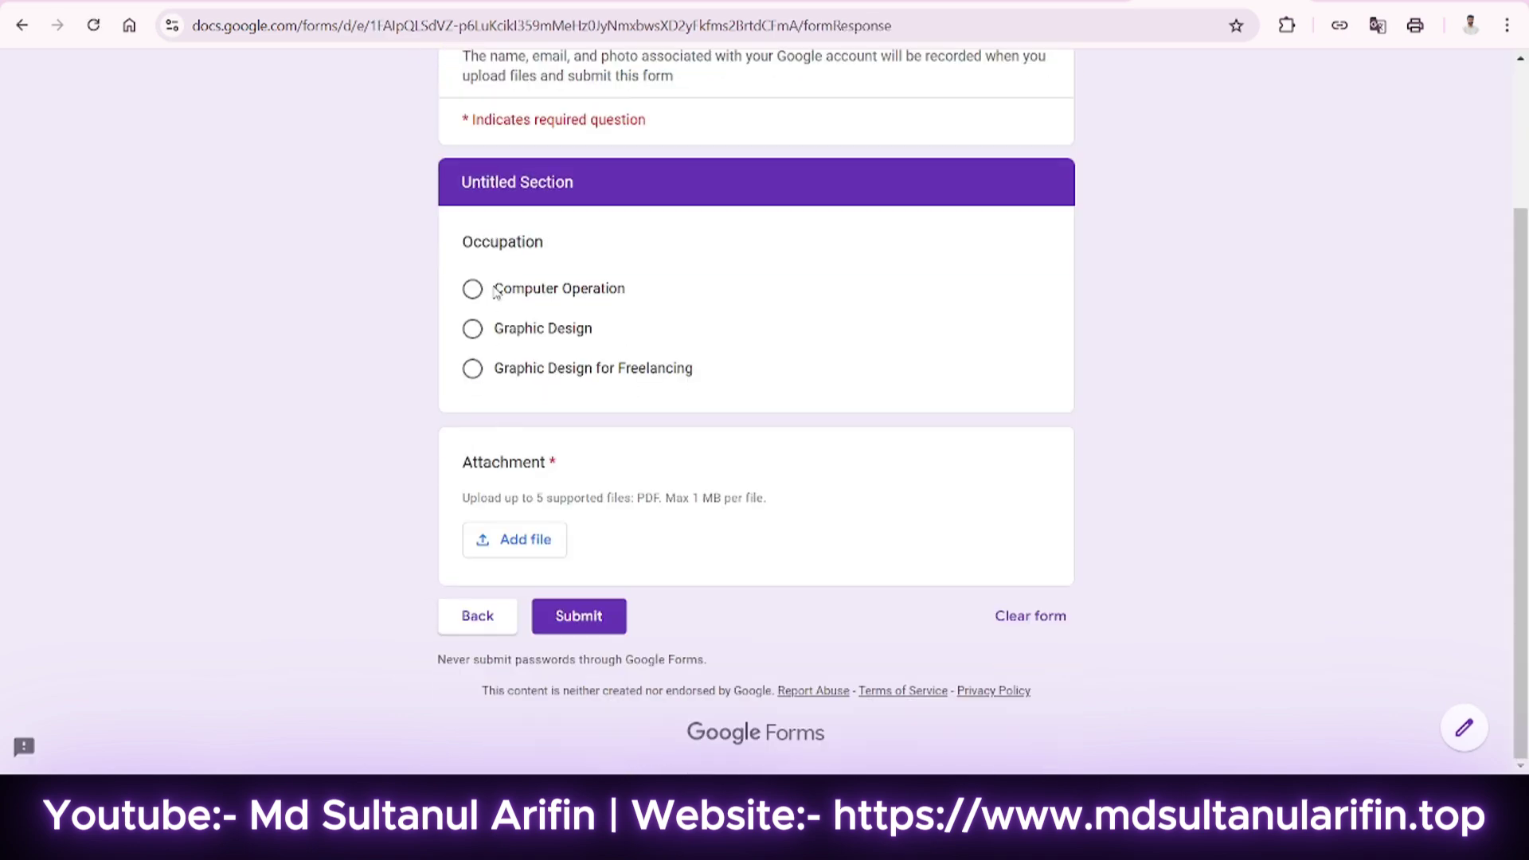
Choose Graphic Design for Freelancing, upload a PDF from the computer, and submit the response.
click(472, 368)
click(519, 539)
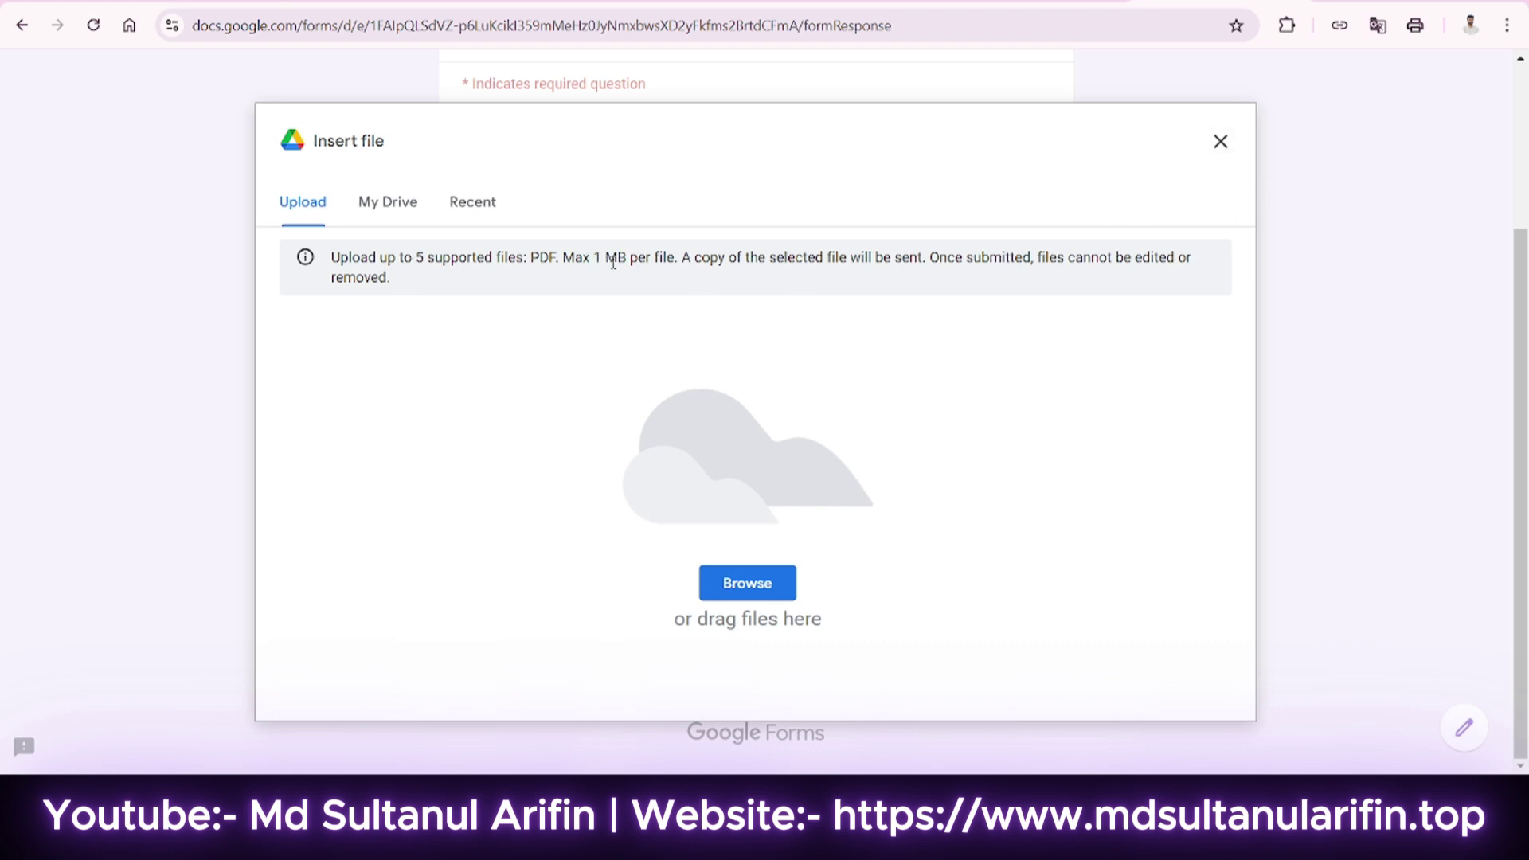
click(763, 586)
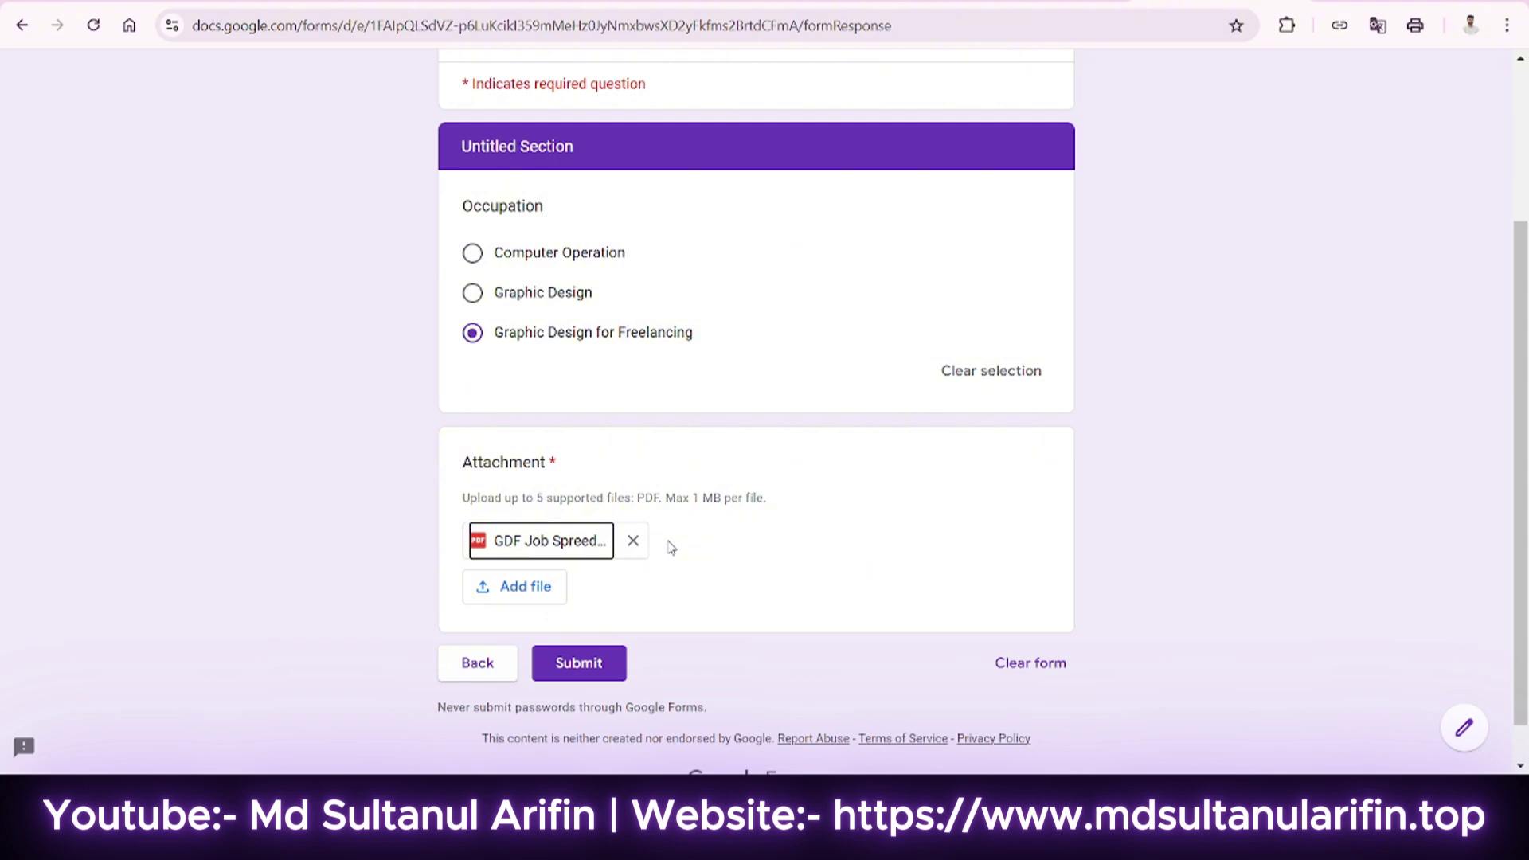
click(593, 673)
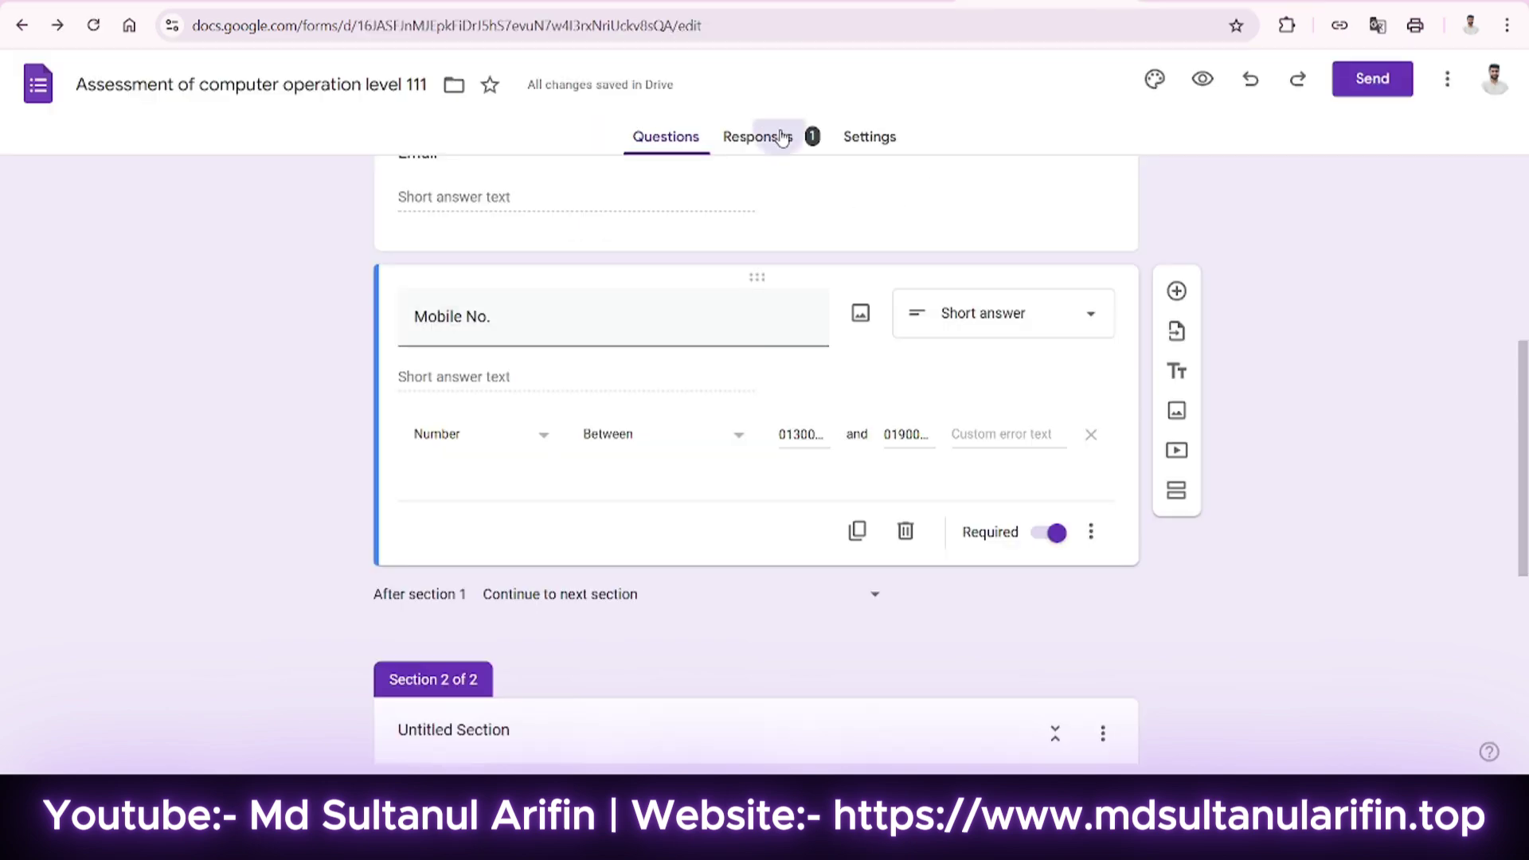
Open the Responses tab and scroll through the single-response summary.
click(777, 136)
scroll(659, 600, down, 10)
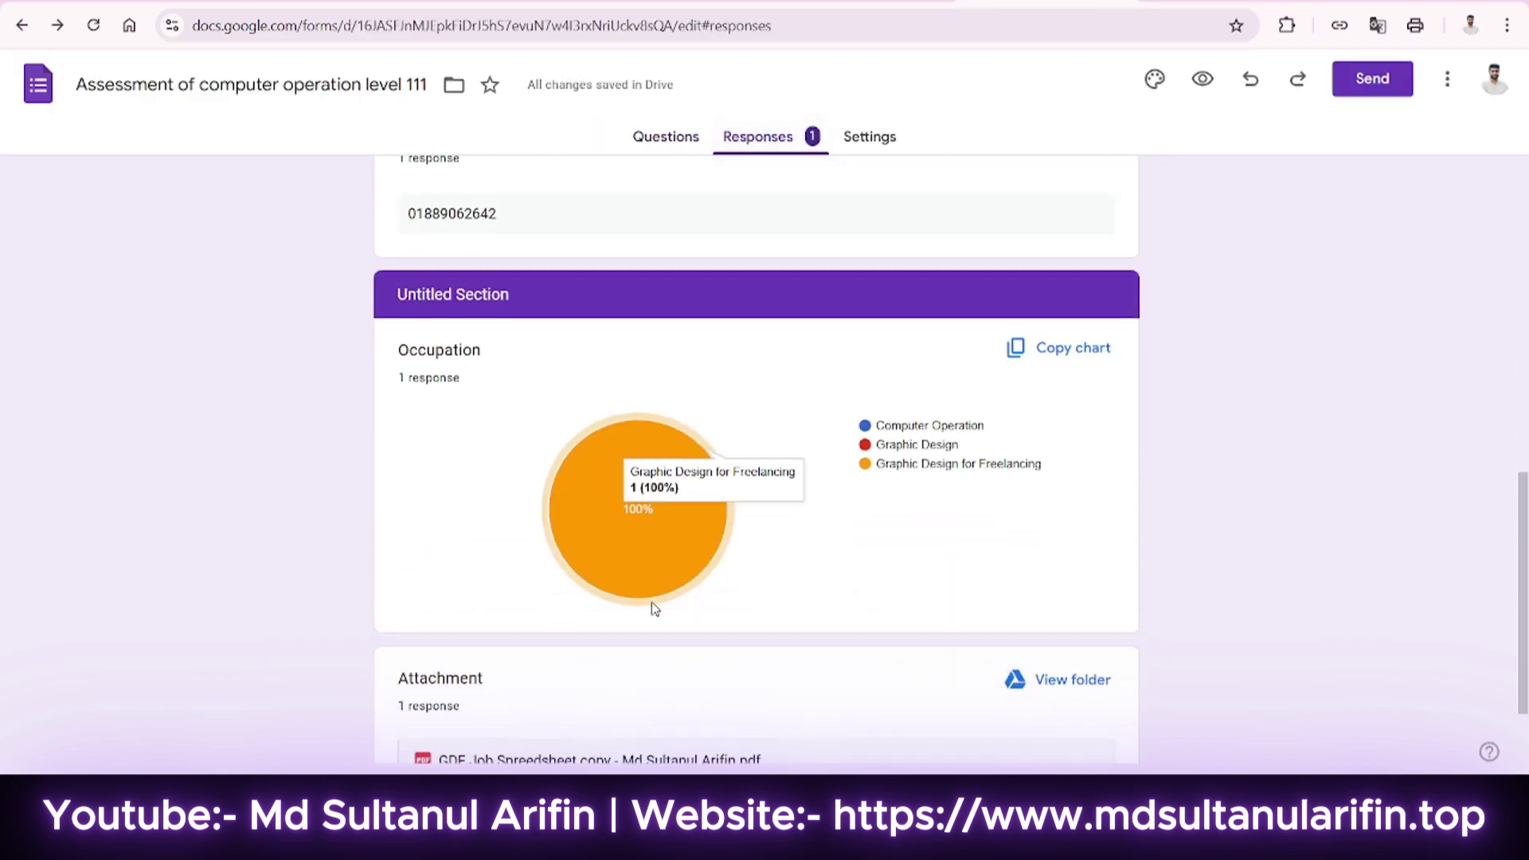
scroll(652, 604, up, 4)
scroll(500, 522, down, 5)
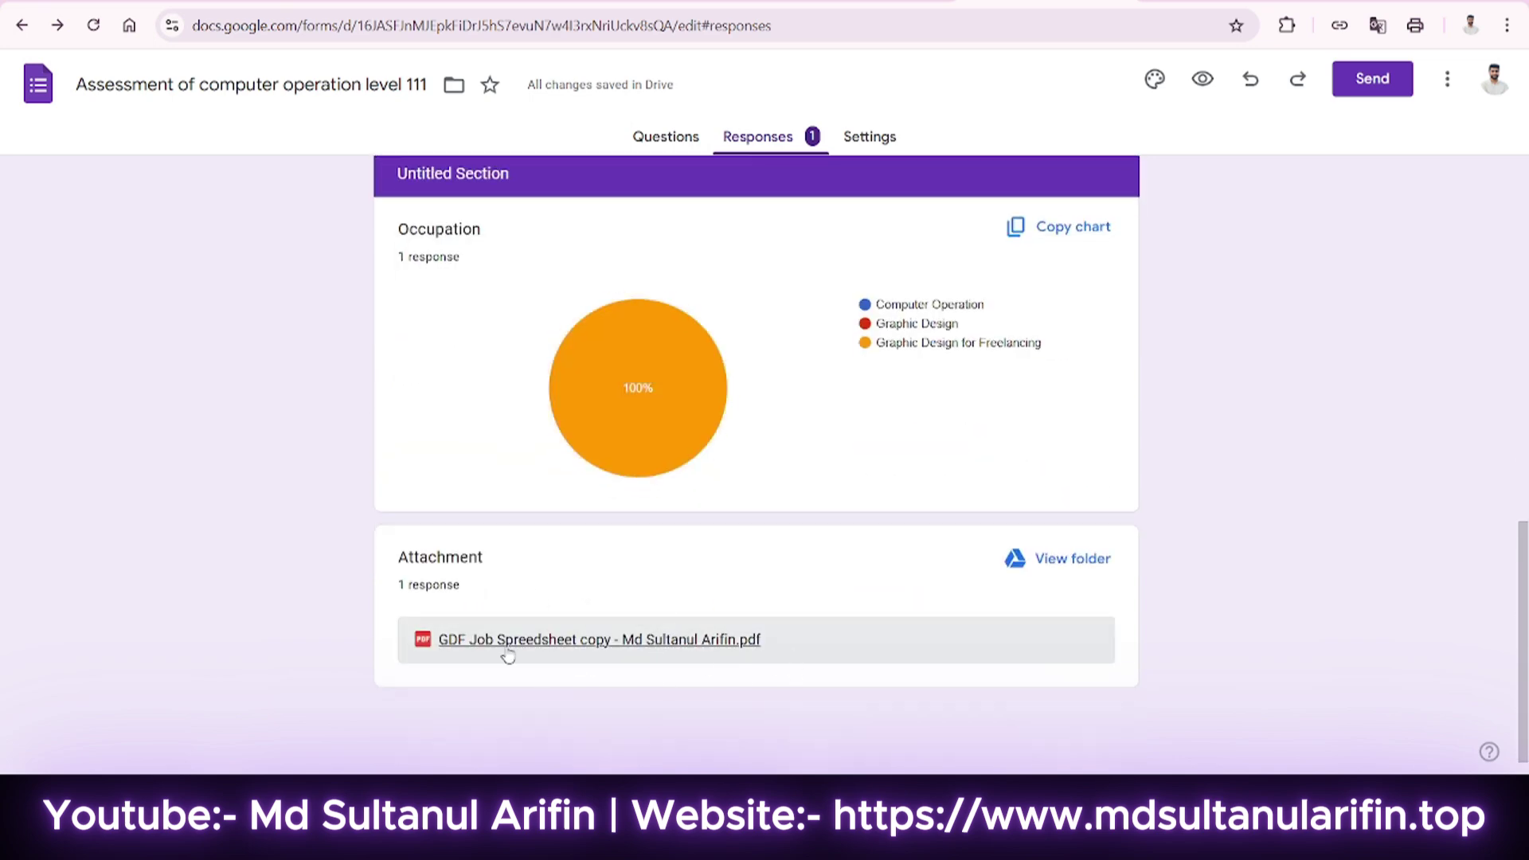
scroll(986, 433, up, 10)
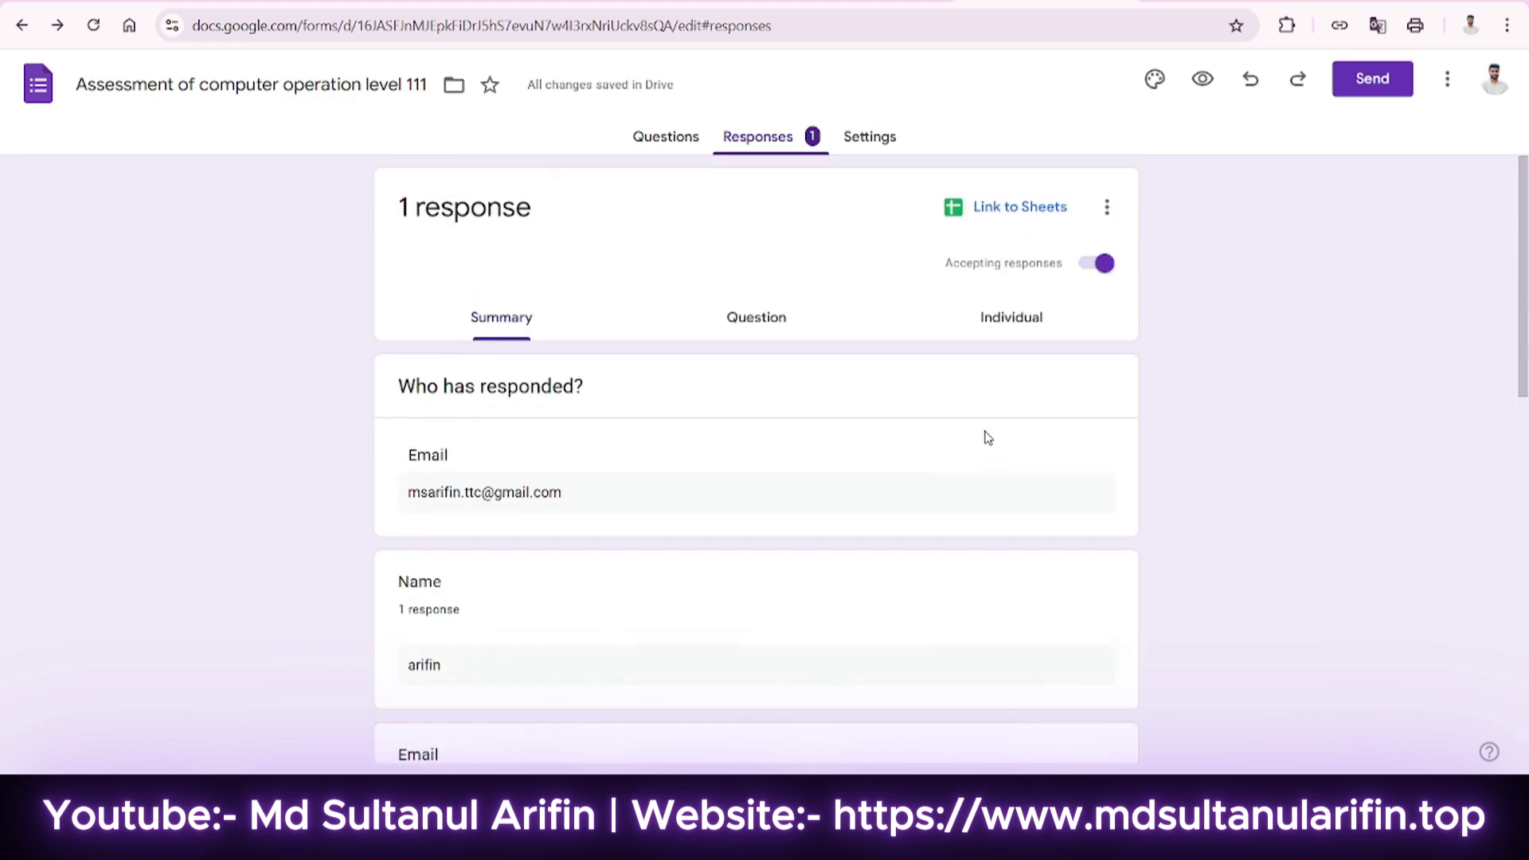